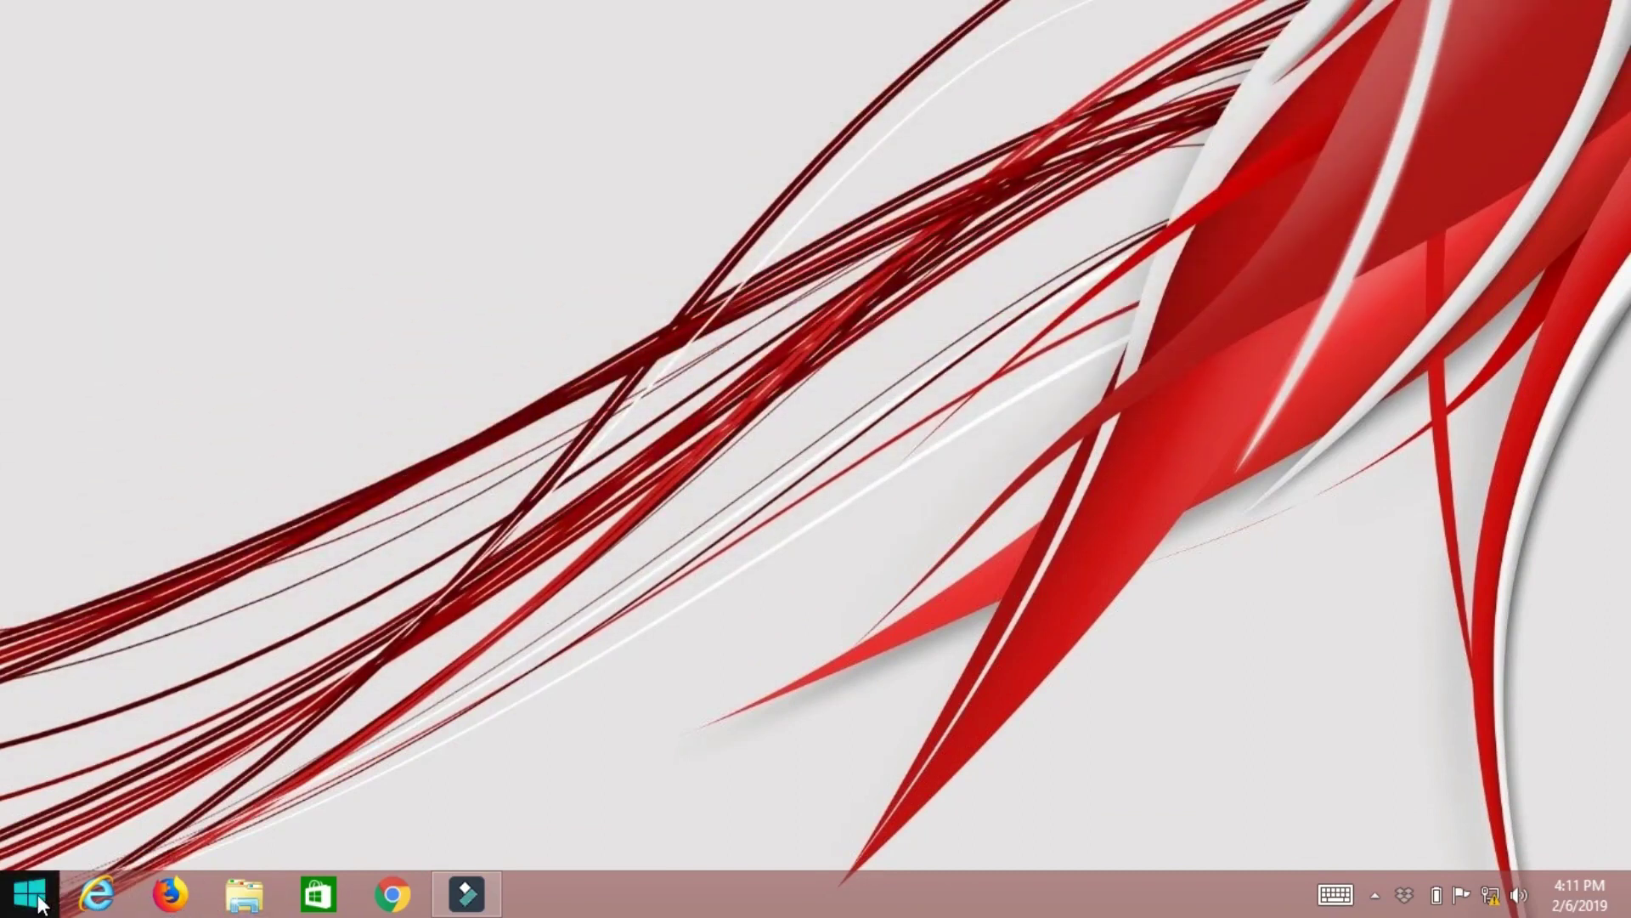
- Launch Excel 2016 with the 'excel' Run command, dismiss activation, and start a blank workbook
{"action": "right_click", "coordinate": [30, 894]}
{"action": "left_click", "coordinate": [102, 814]}
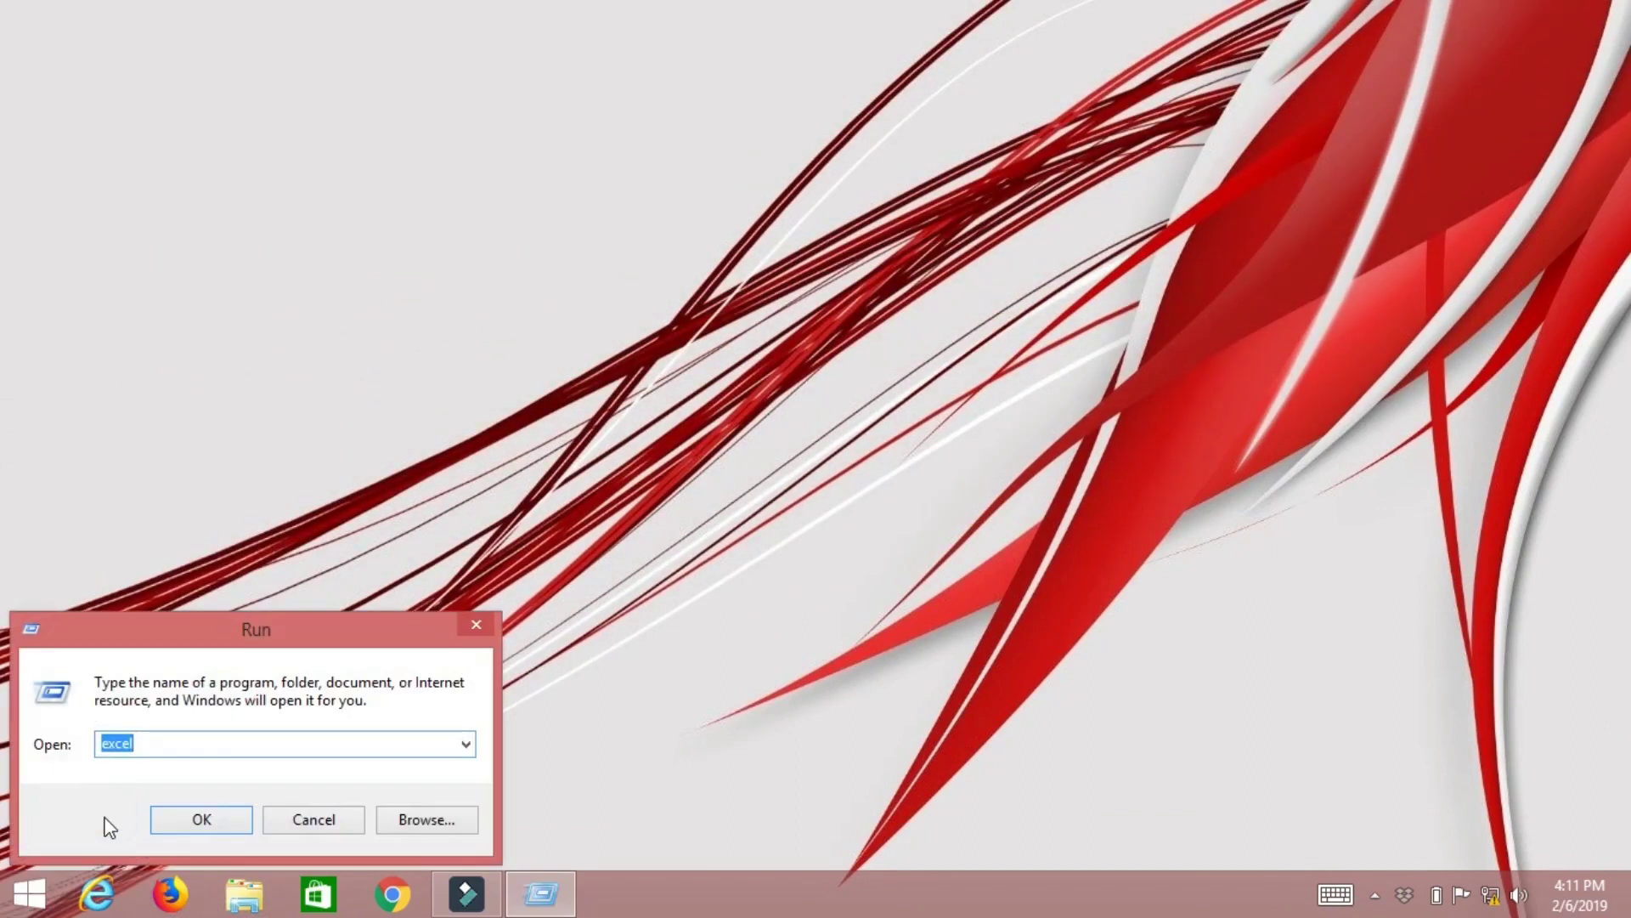
{"action": "key", "text": "Return"}
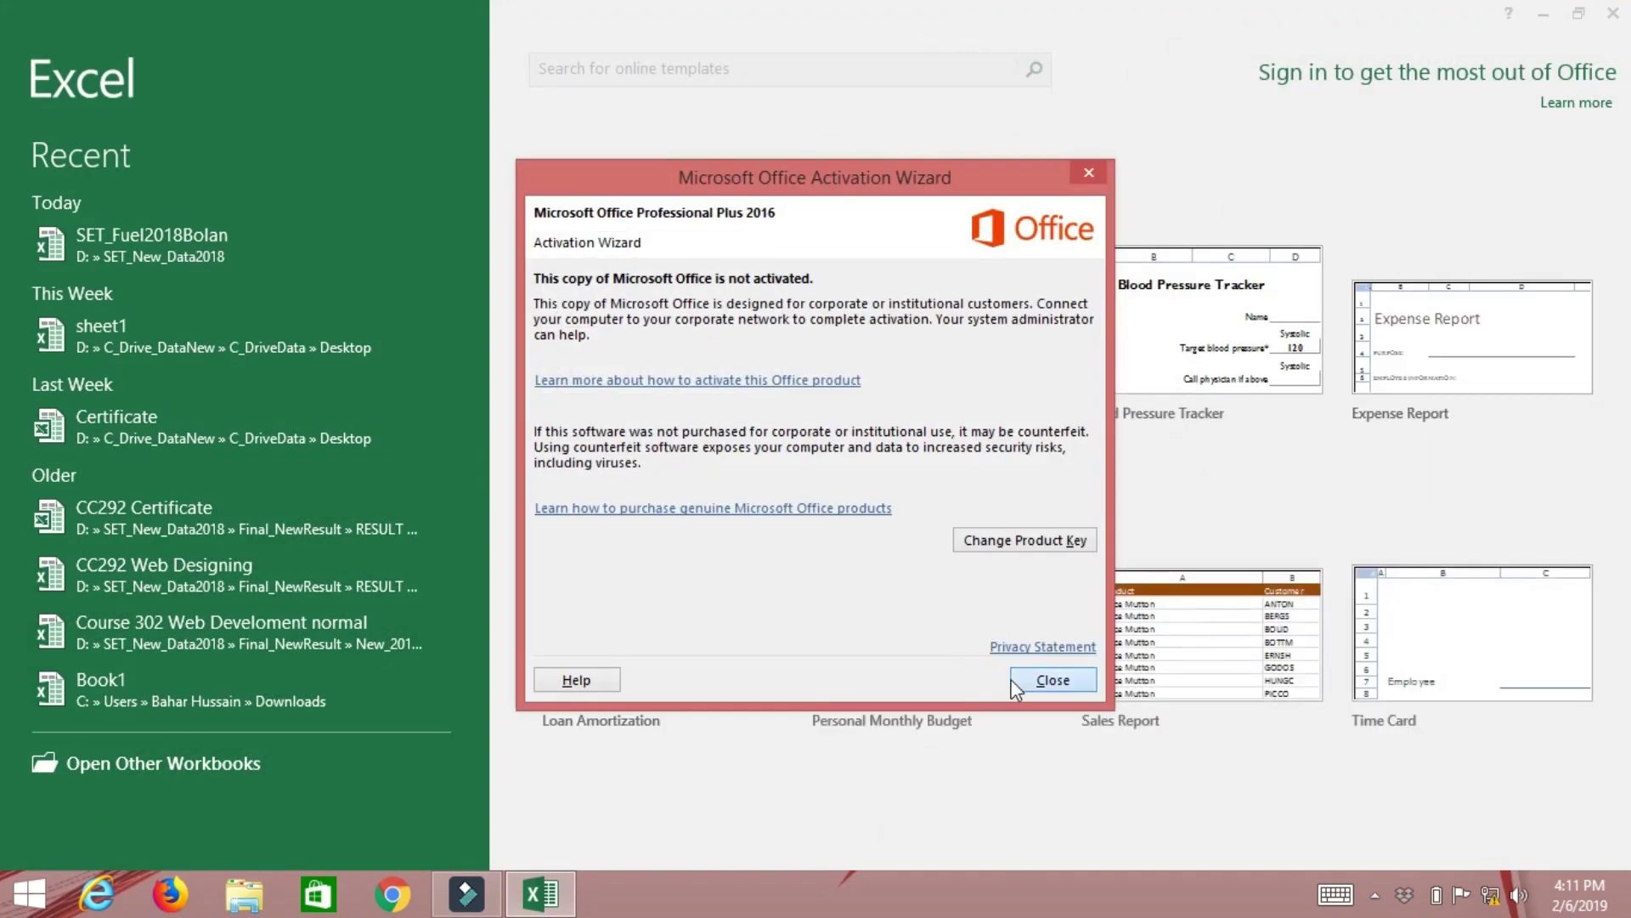
{"action": "left_click", "coordinate": [1052, 680]}
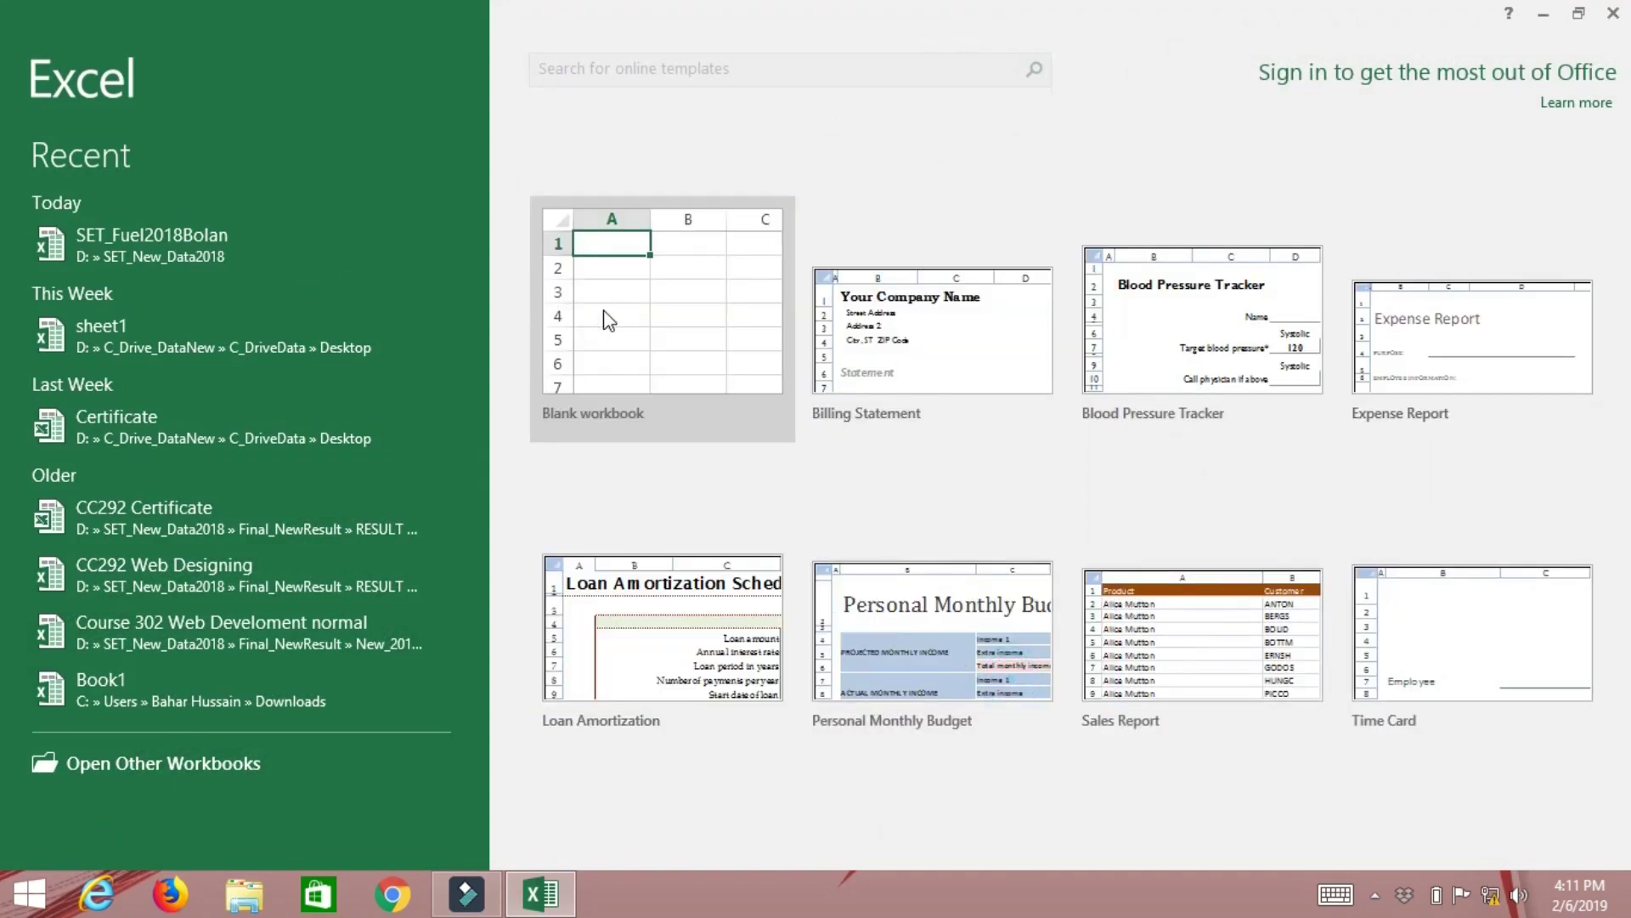
{"action": "left_click", "coordinate": [609, 320]}
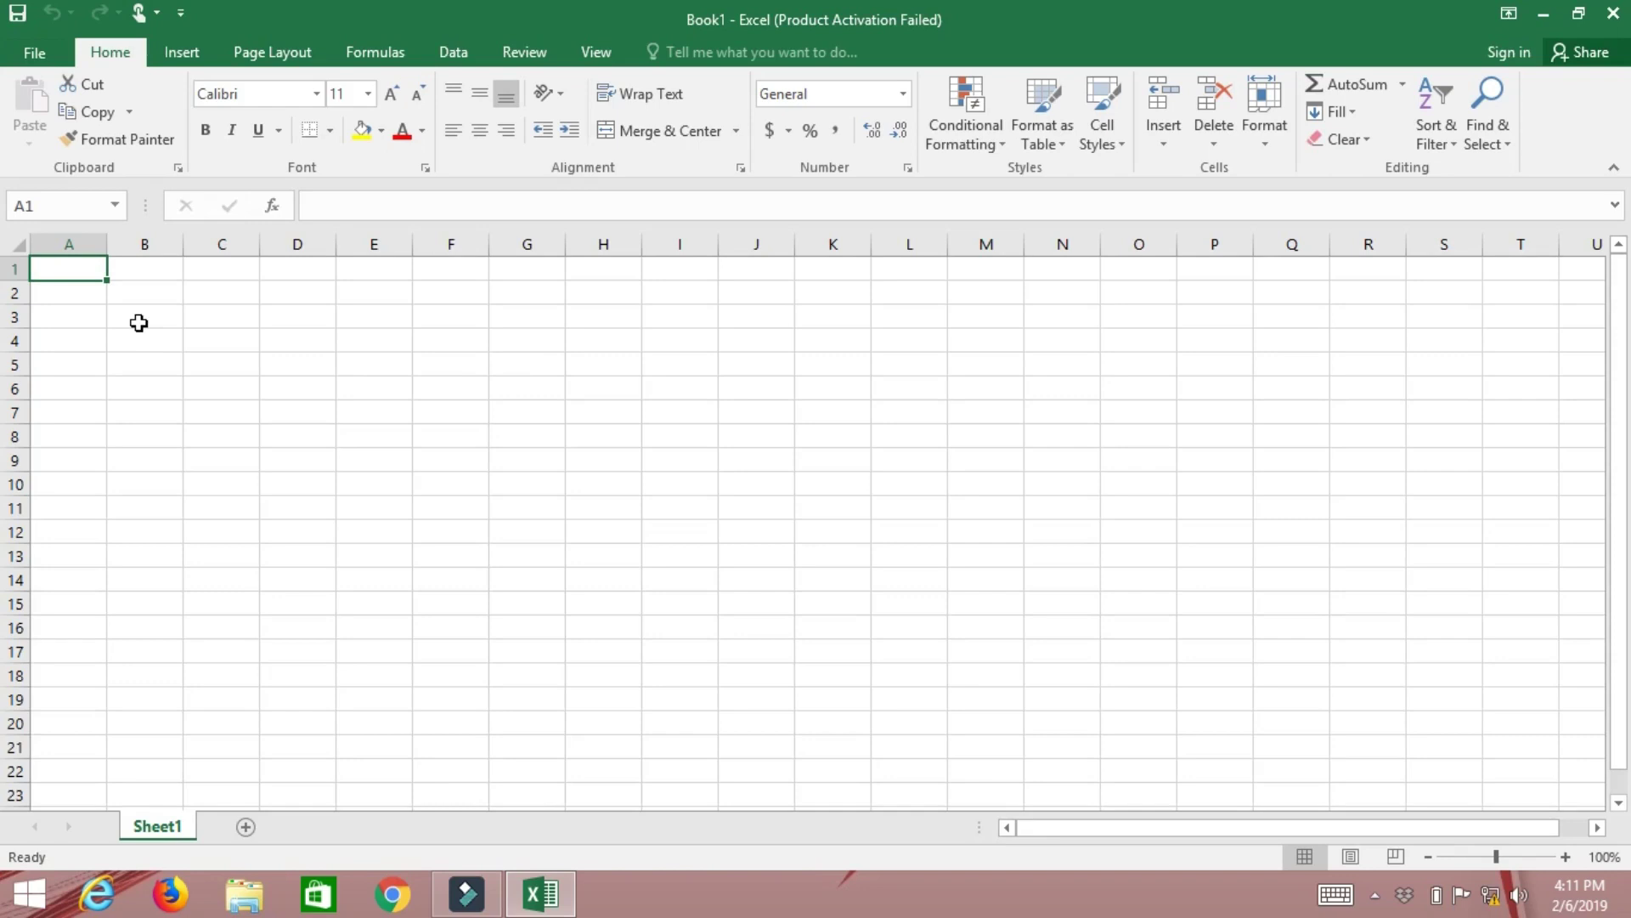
- Enter headers Emp.No, Employee Name, Father's Name and Age in A1:D1
{"action": "type", "text": "Emp"}
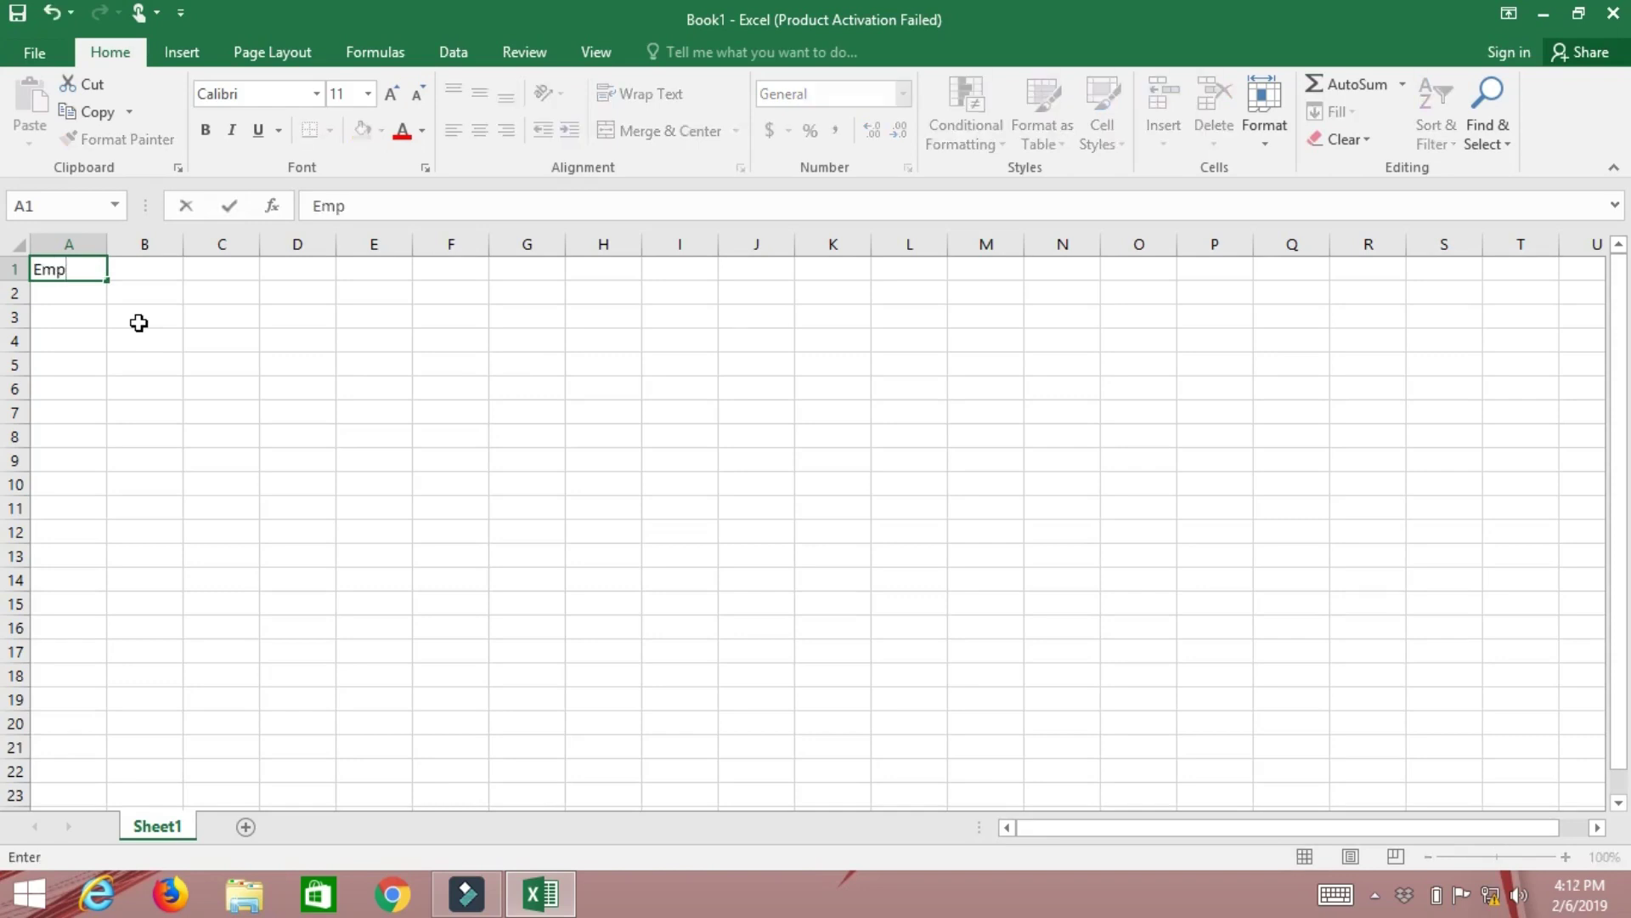
{"action": "type", "text": ".No"}
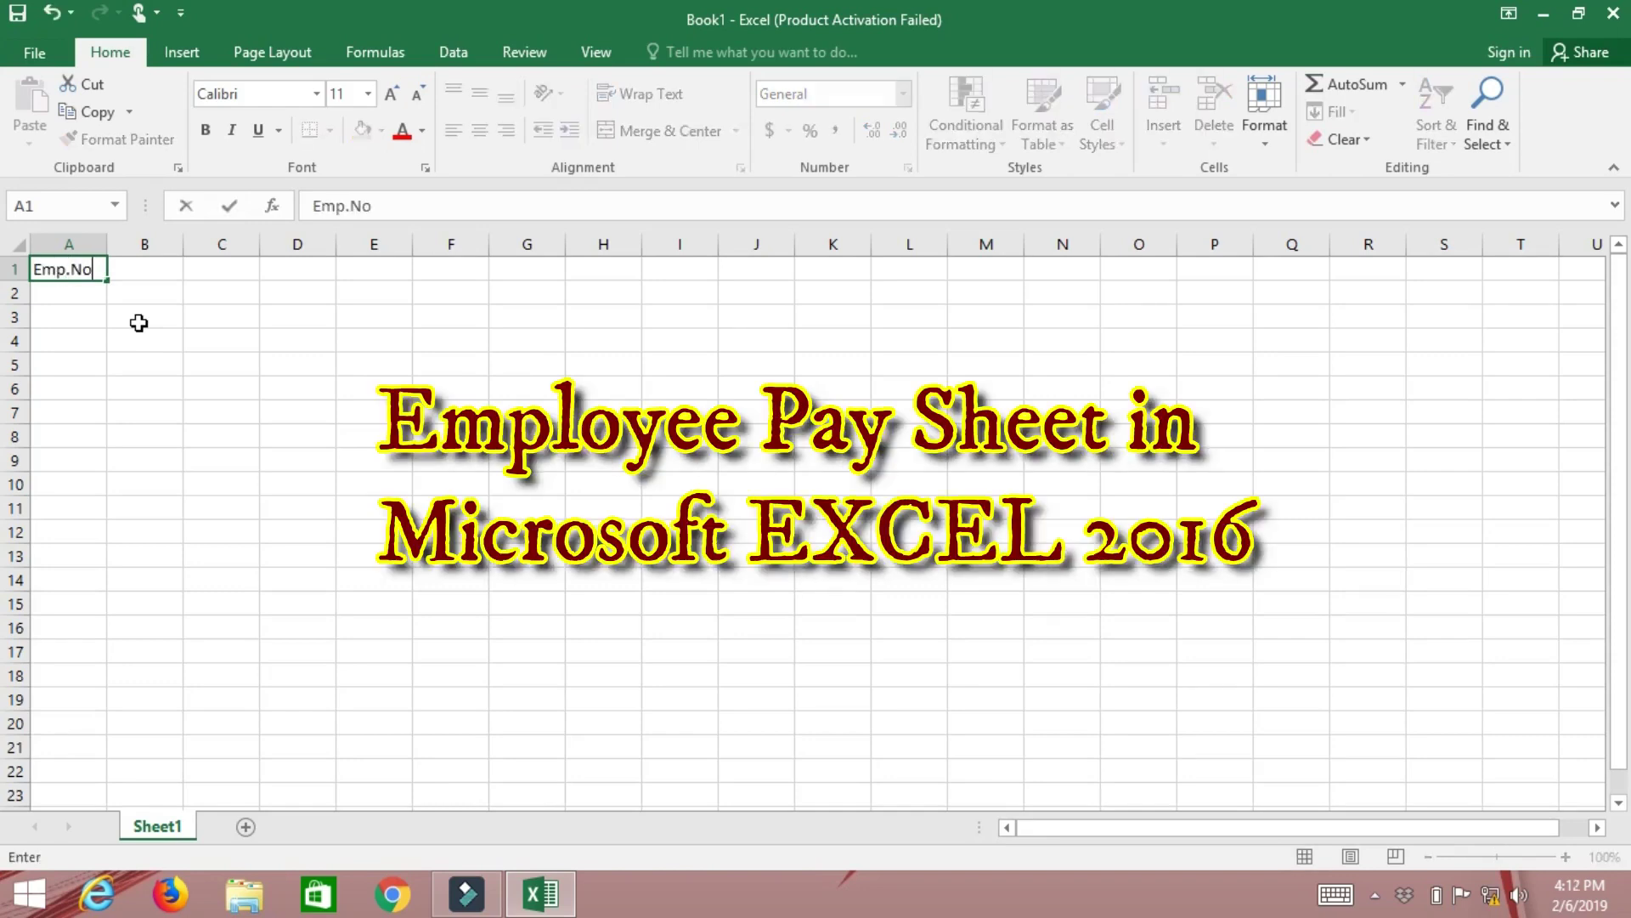
{"action": "key", "text": "Tab"}
{"action": "type", "text": "Employee Name"}
{"action": "key", "text": "Tab"}
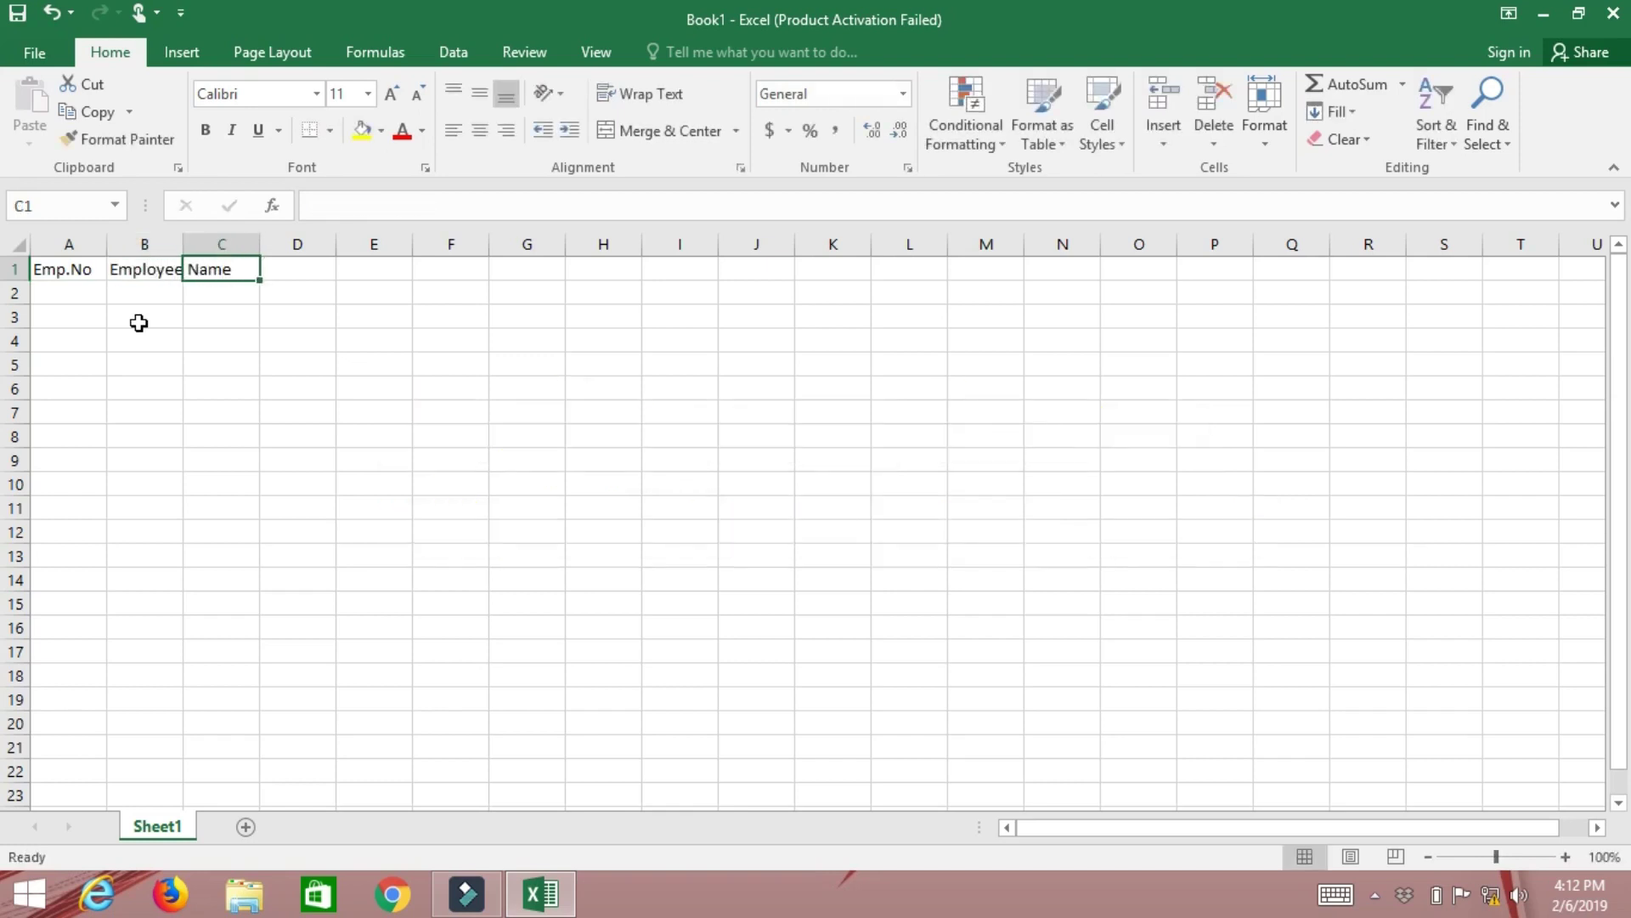
{"action": "type", "text": "Father's NAme"}
{"action": "key", "text": "Tab"}
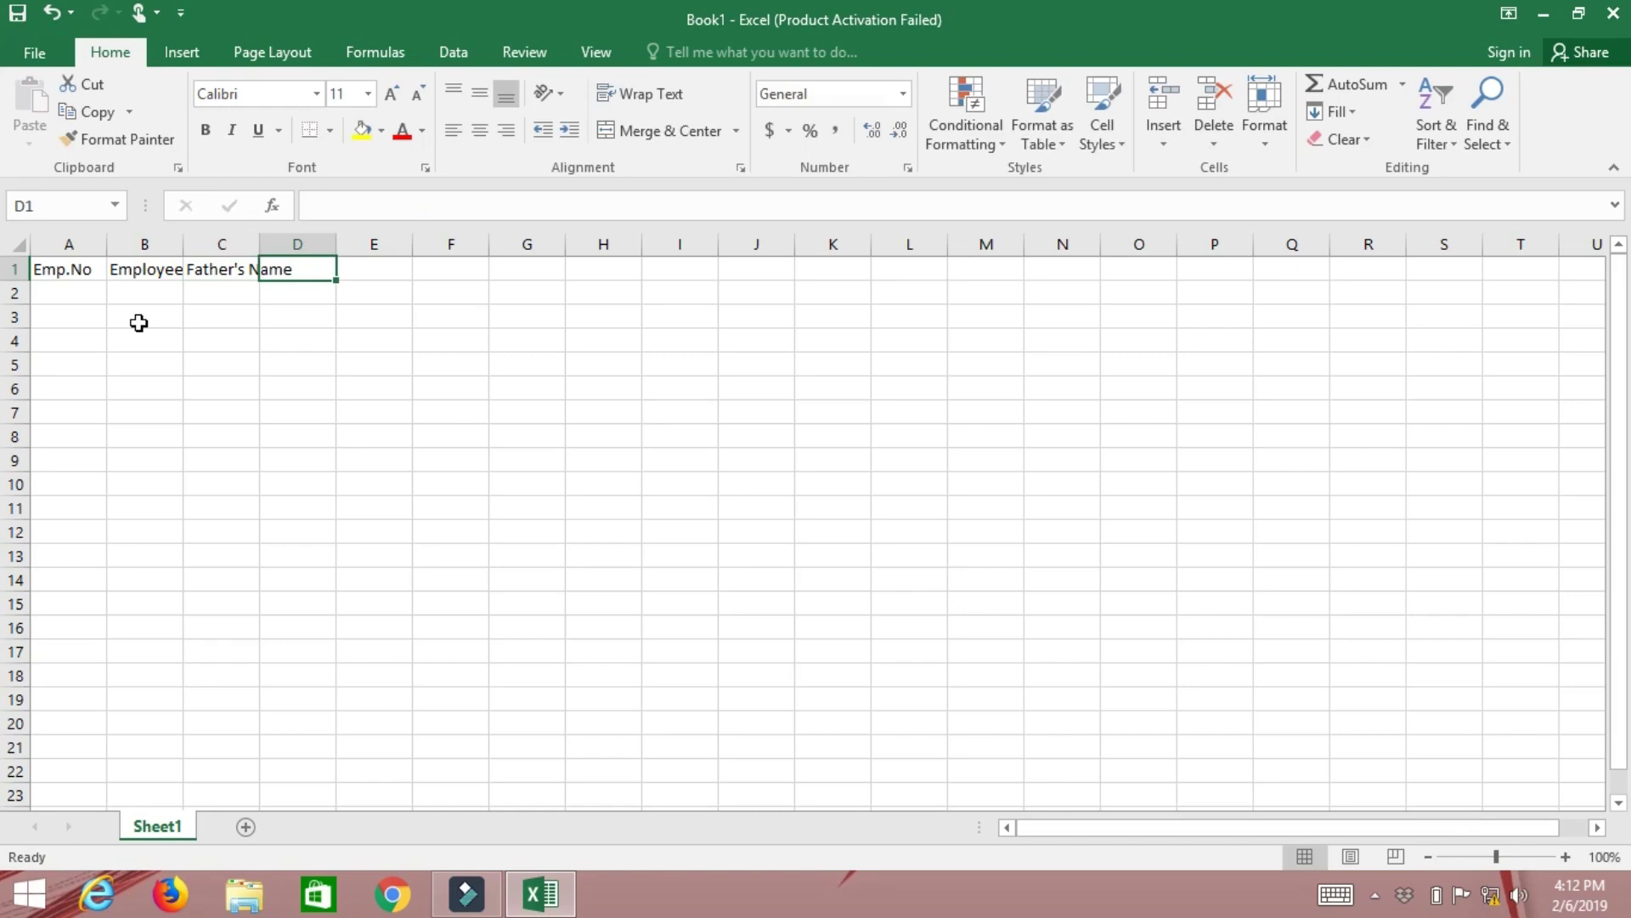
{"action": "type", "text": "Age"}
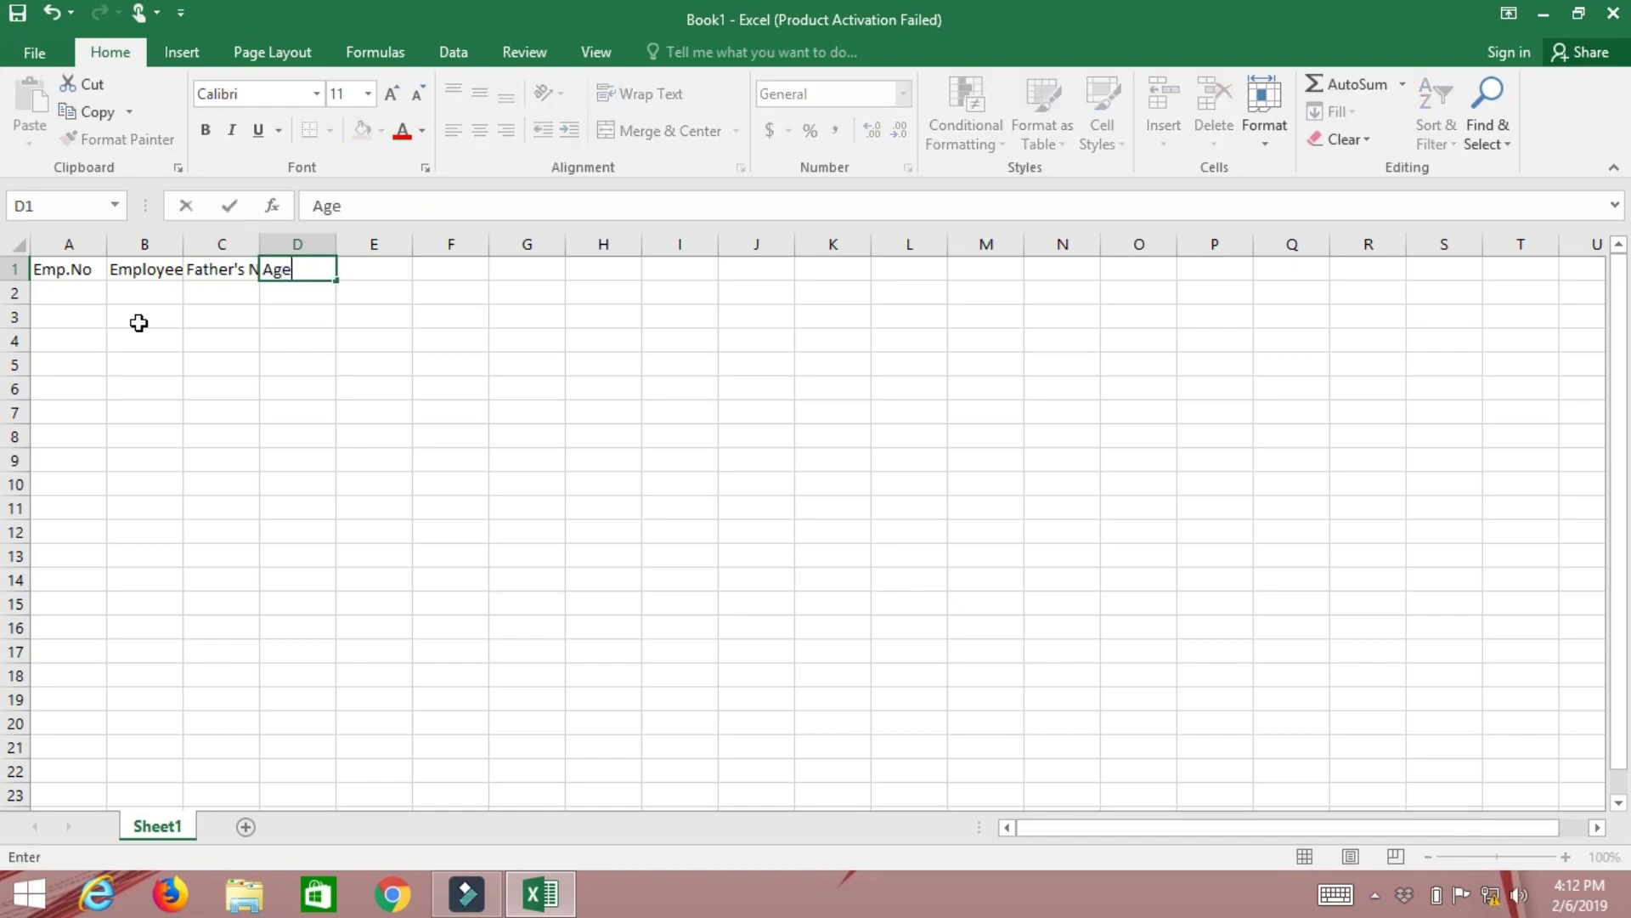
{"action": "key", "text": "Tab"}
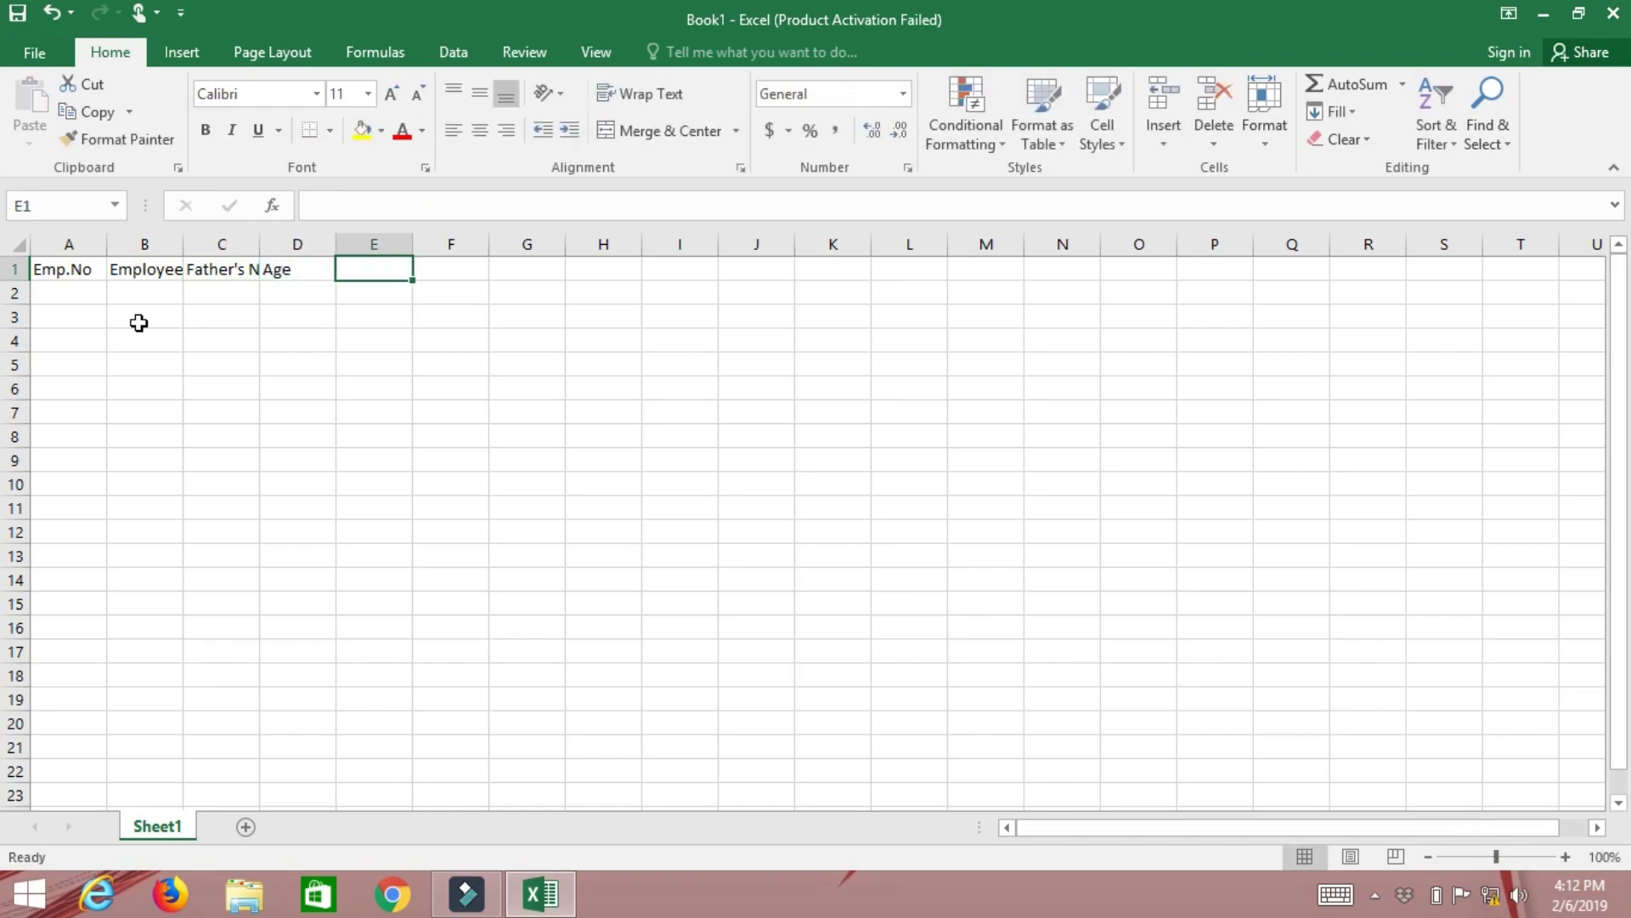
- Enter headers Department, Gender and Date of Joining in E1:G1, then type Basic Pay in H1
{"action": "type", "text": "Department"}
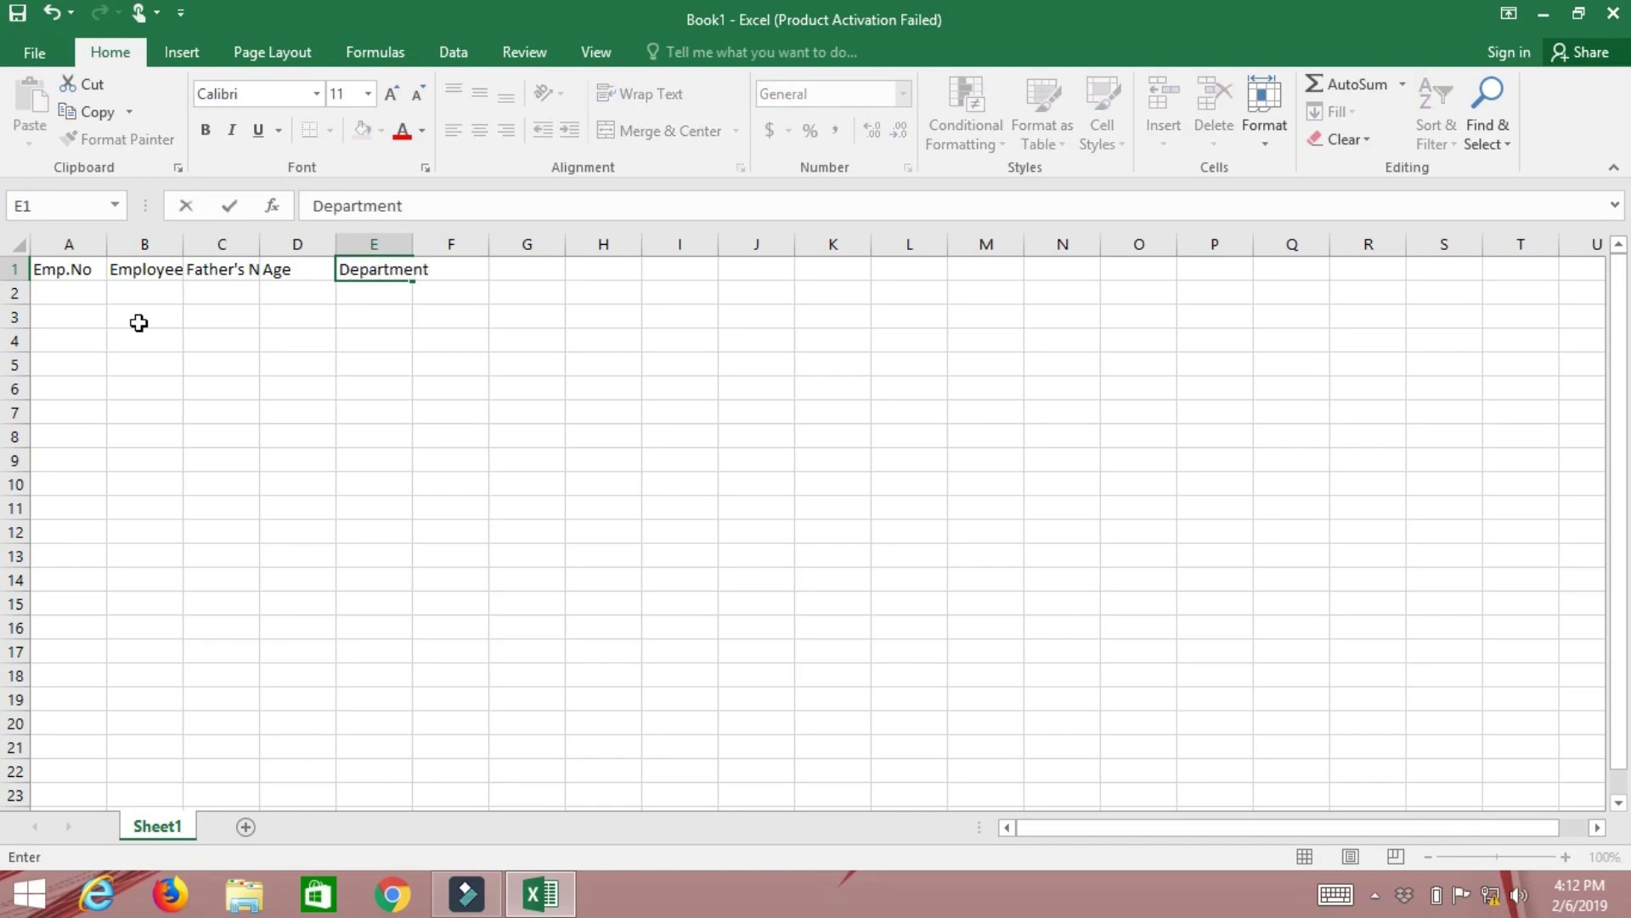
{"action": "key", "text": "Tab"}
{"action": "type", "text": "D"}
{"action": "type", "text": "Gen"}
{"action": "type", "text": "der"}
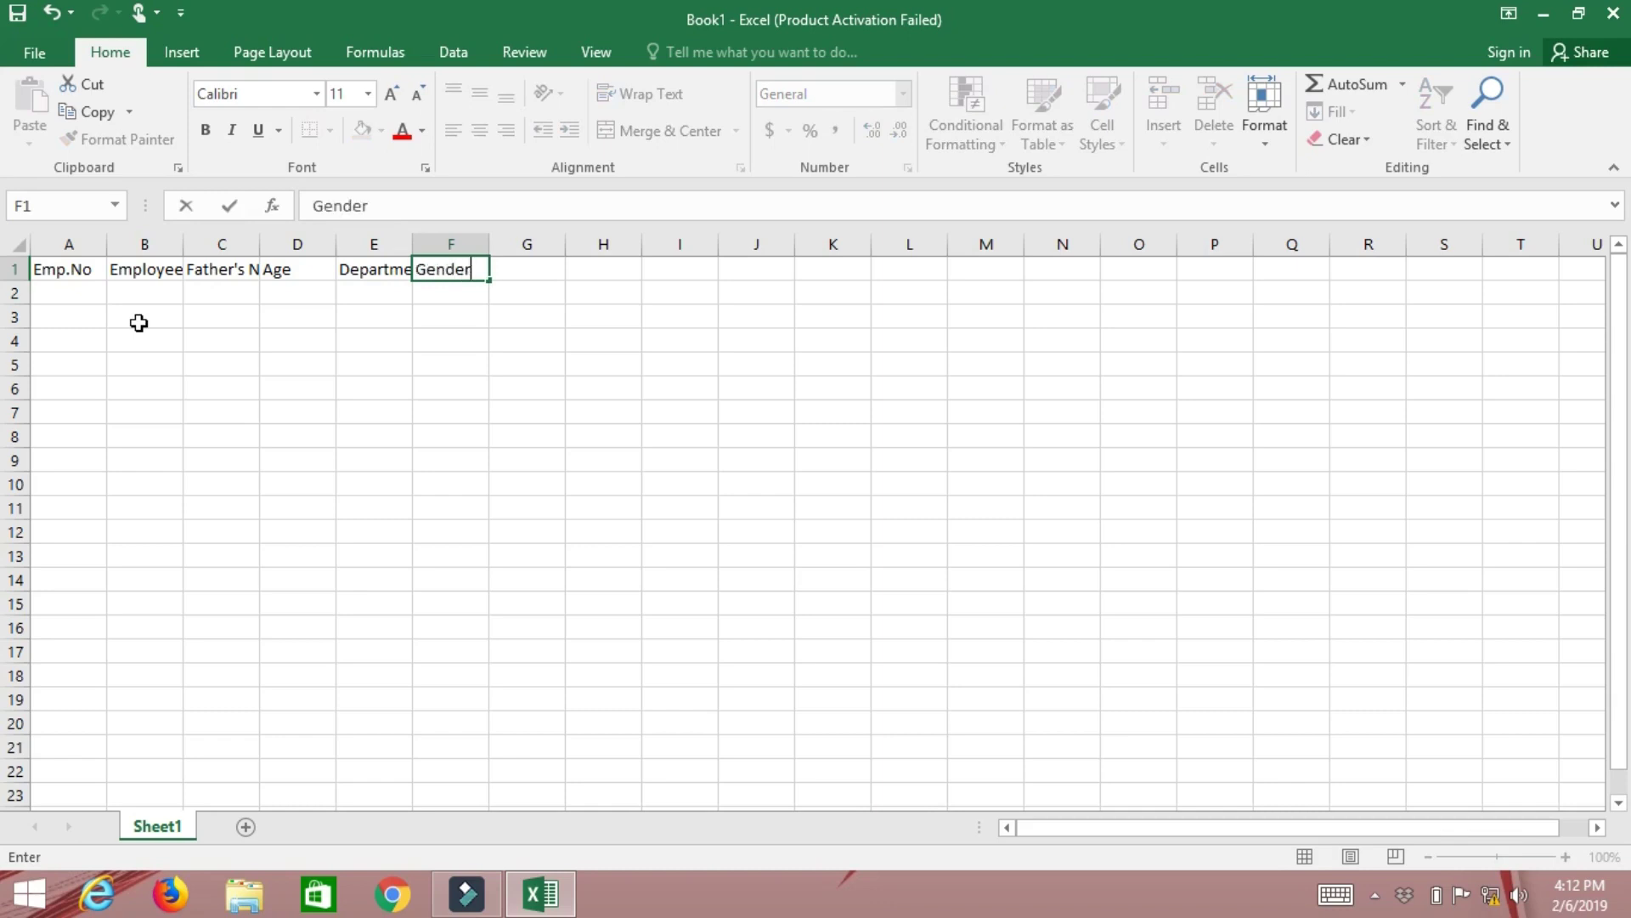
{"action": "key", "text": "Tab"}
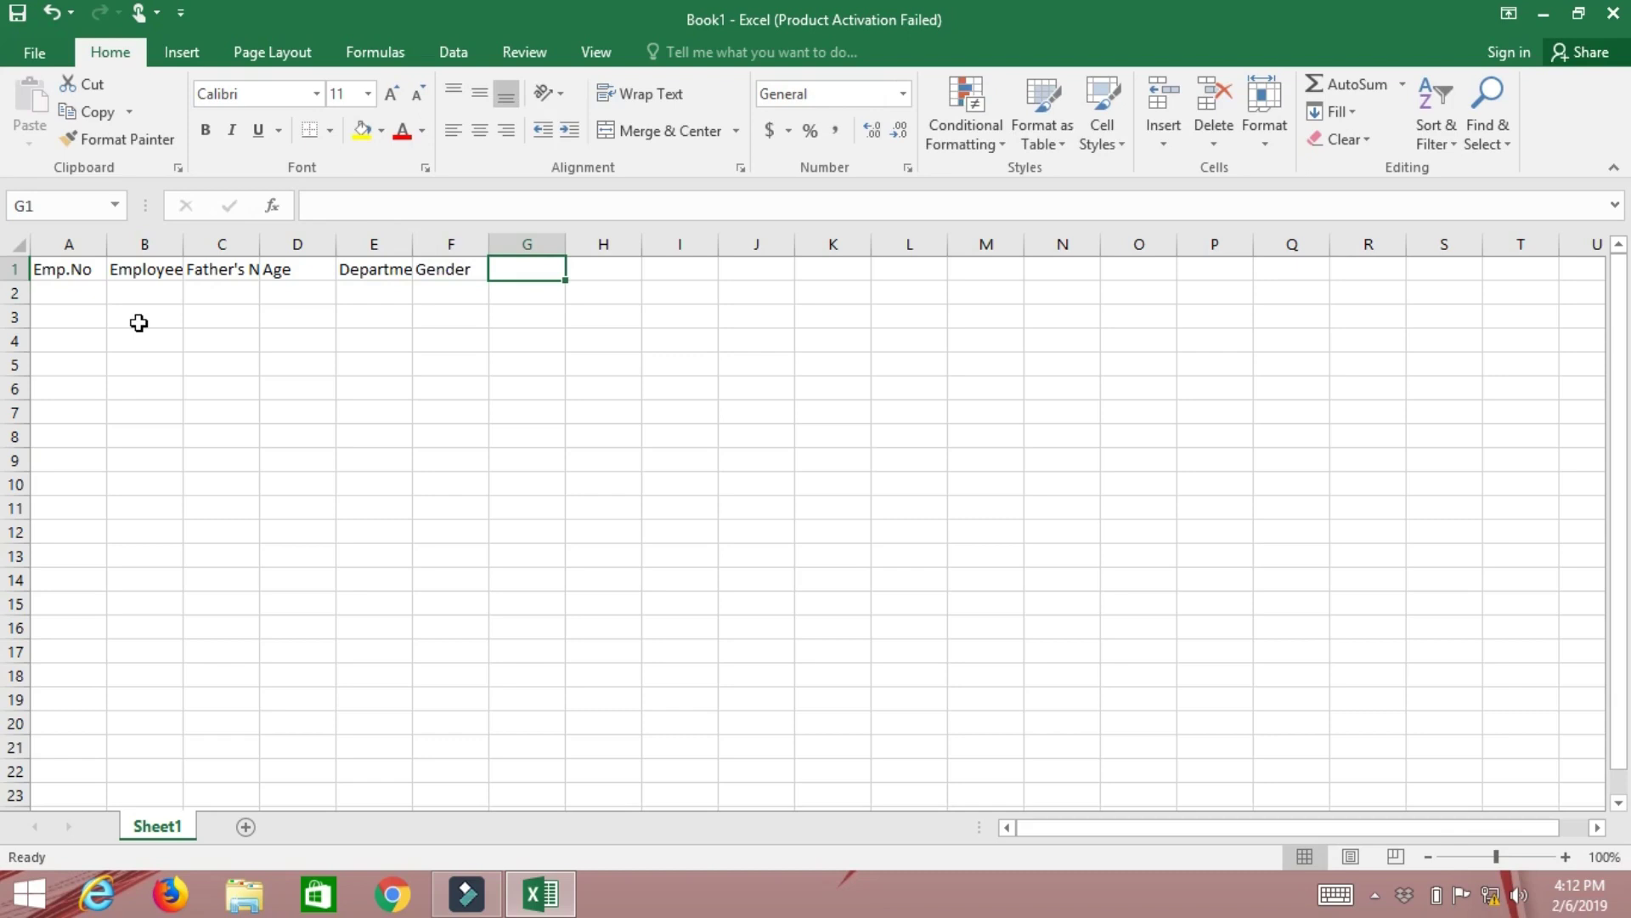
{"action": "type", "text": "Date "}
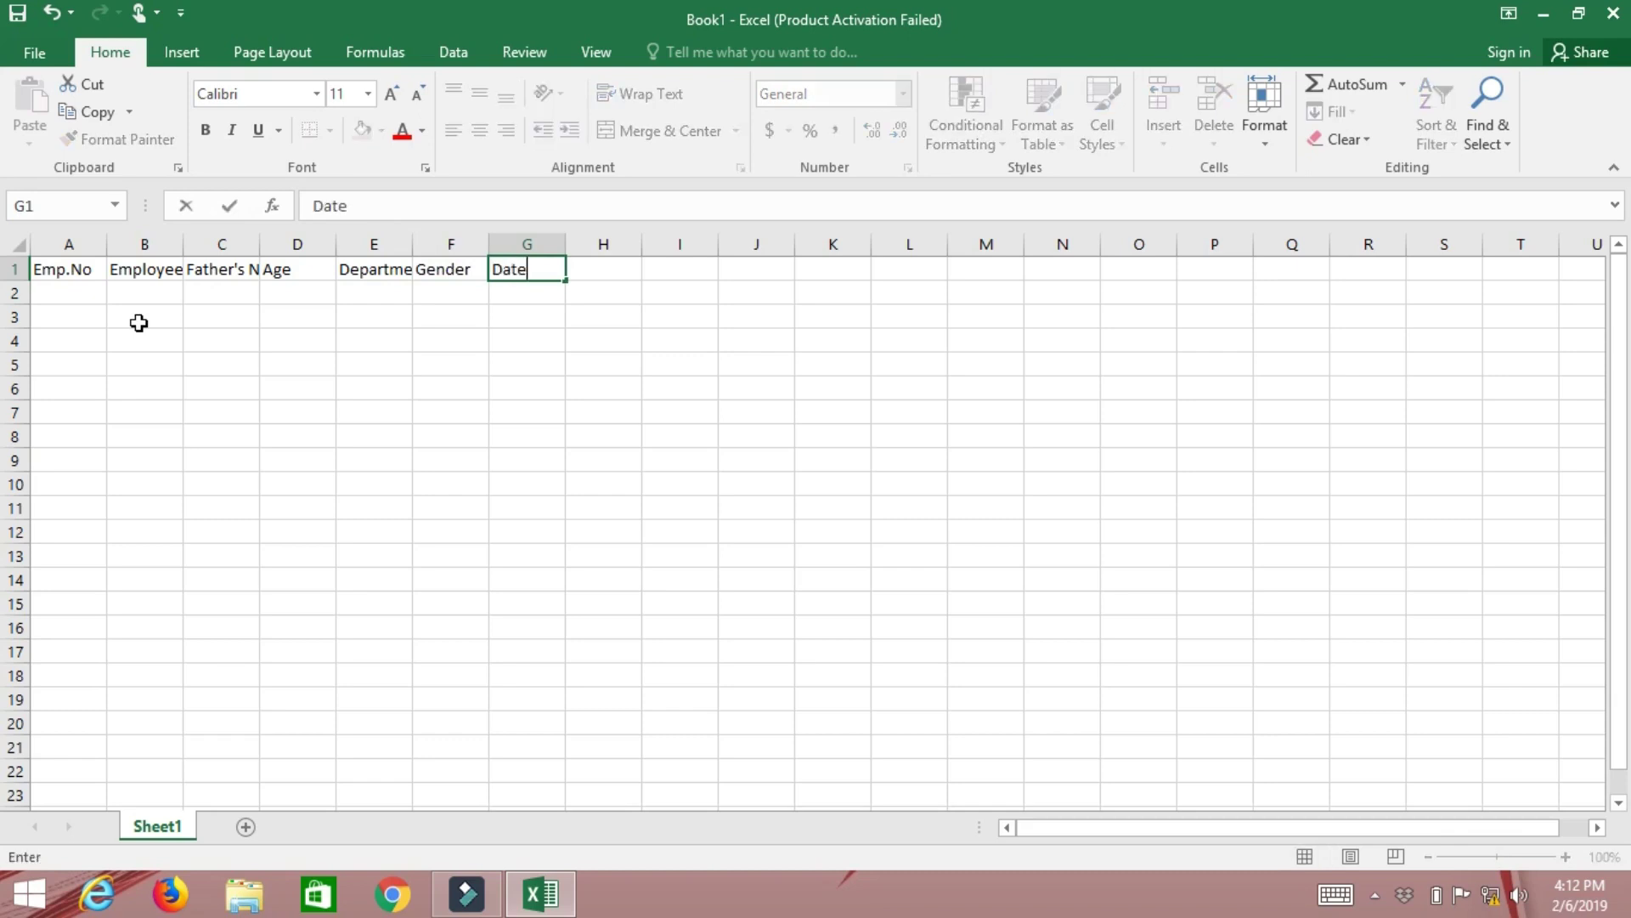
{"action": "type", "text": "of Joining"}
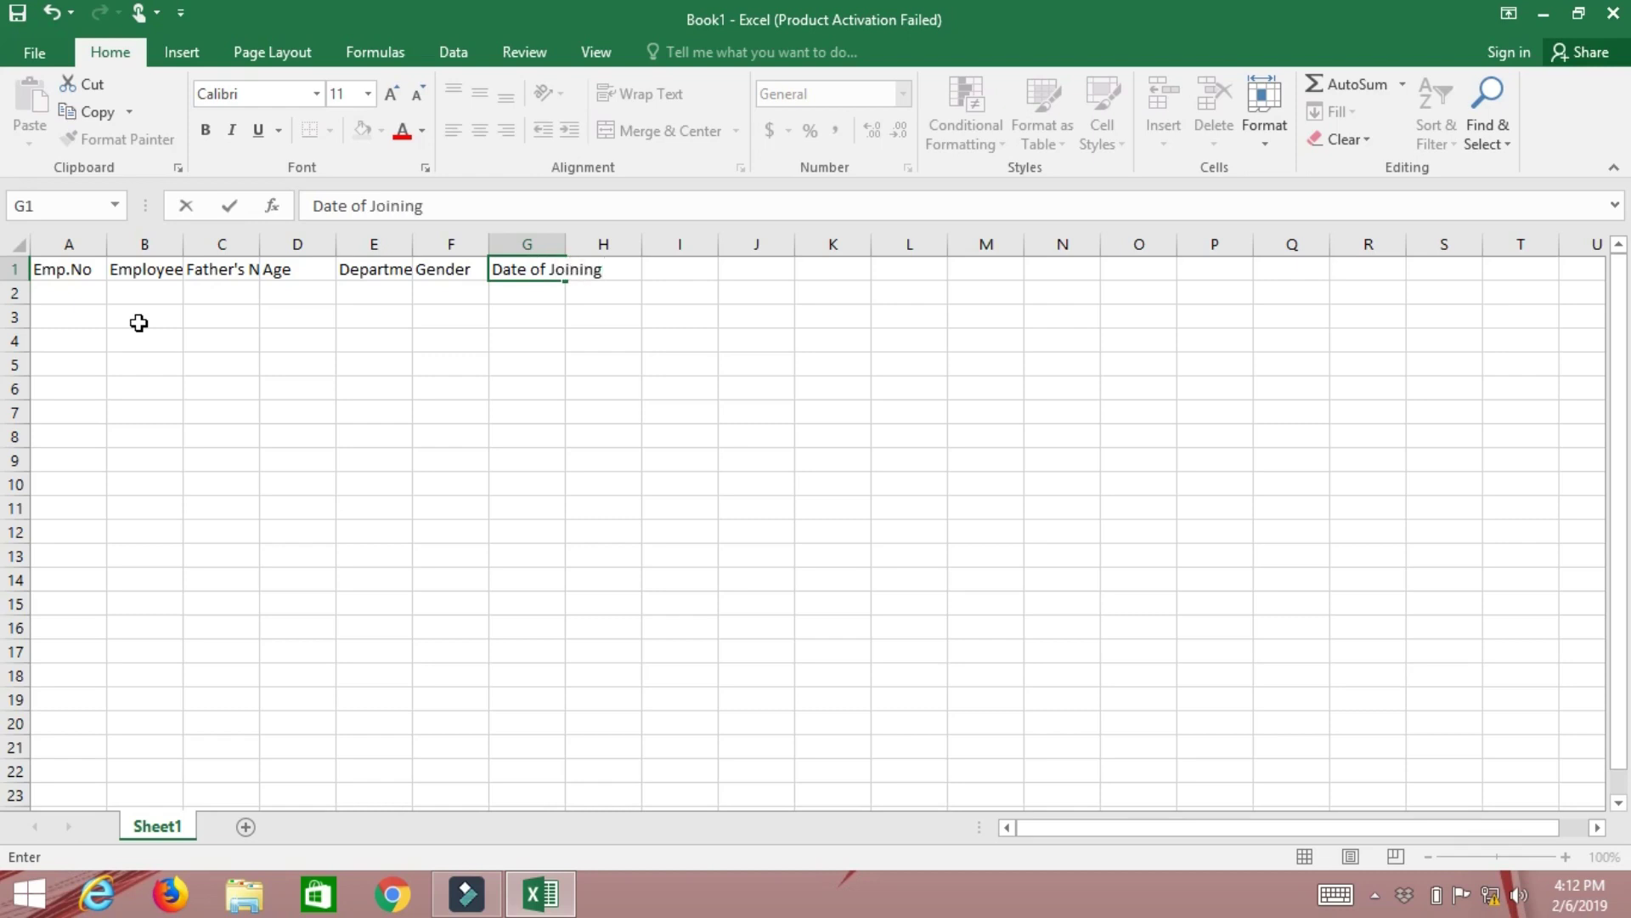
{"action": "key", "text": "Tab"}
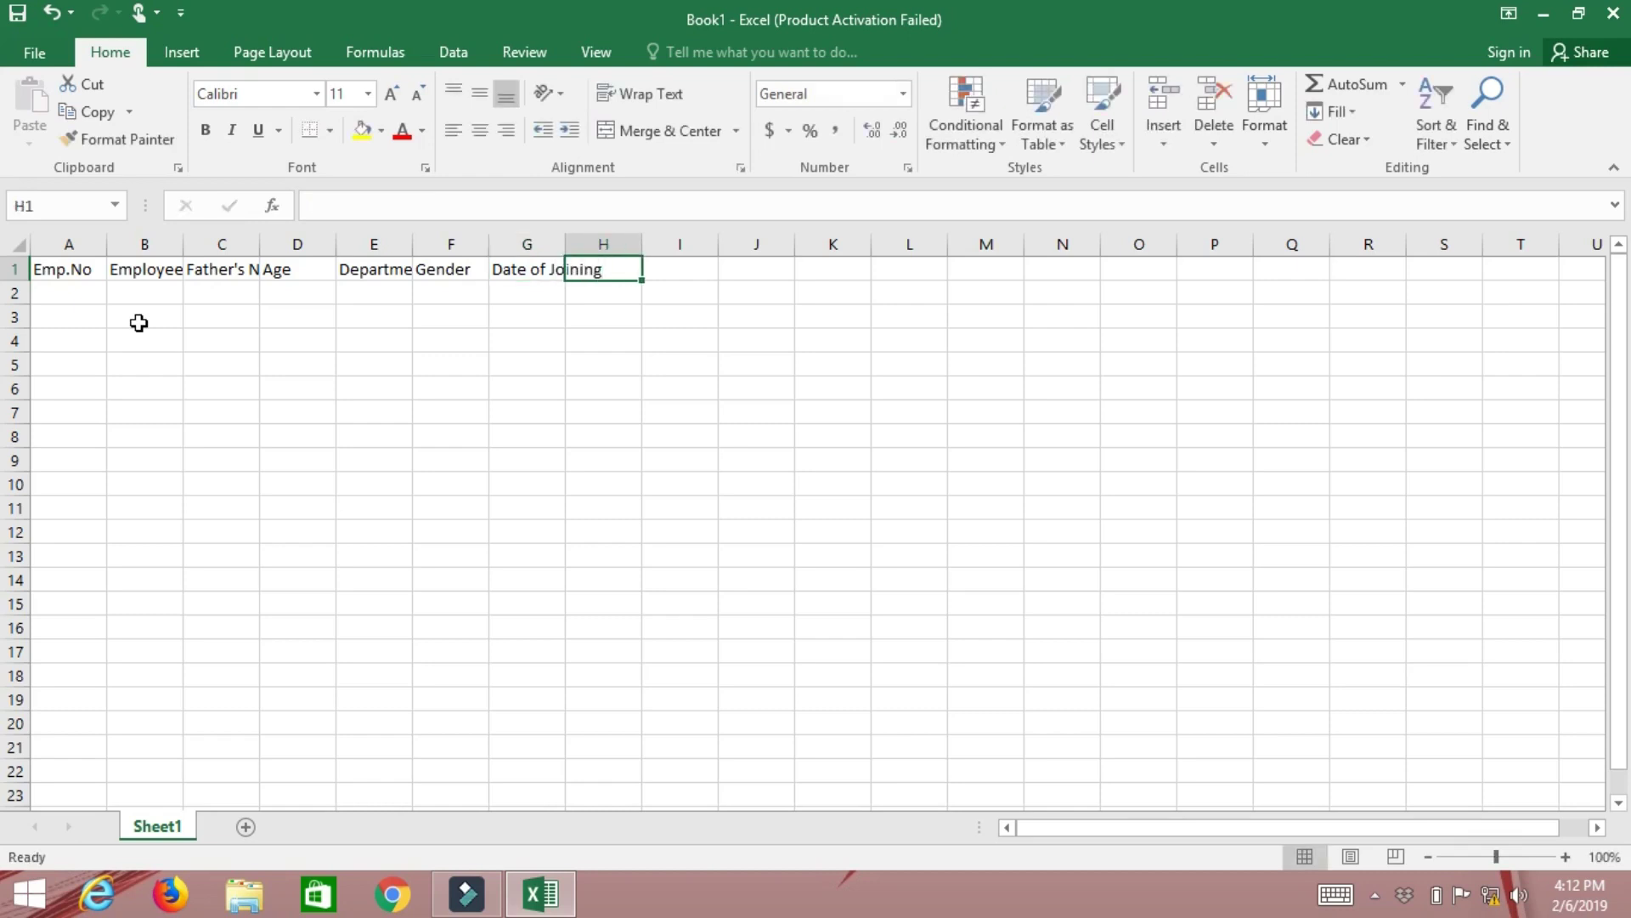
{"action": "type", "text": "Basic"}
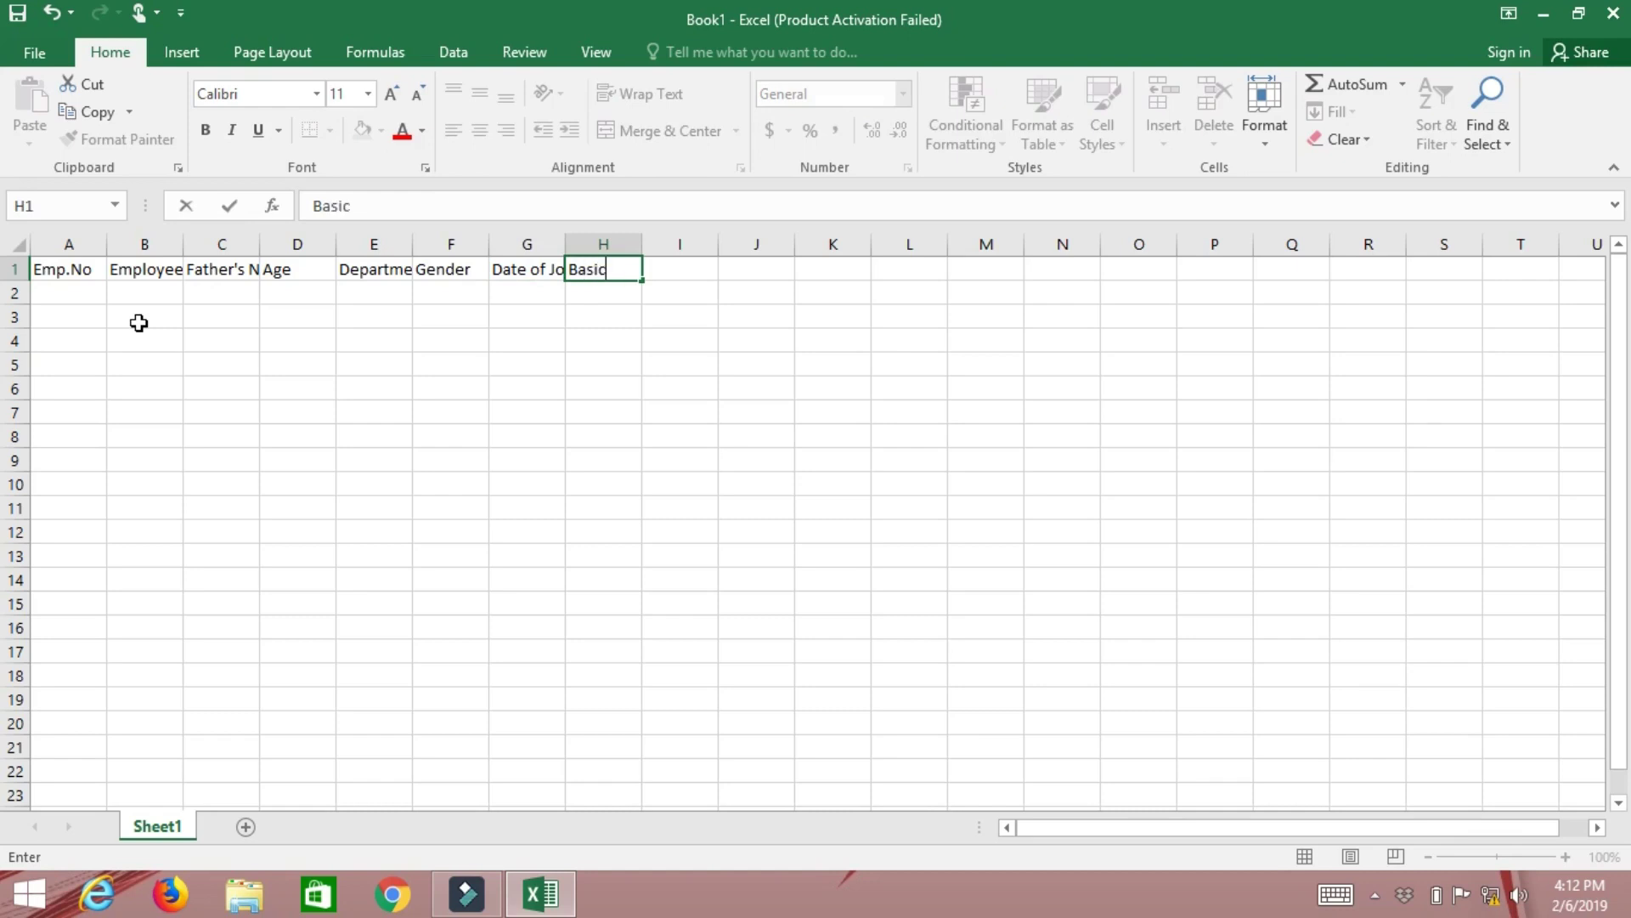
{"action": "type", "text": " Pay"}
- Add headers Basic Pay, House Rent, Medical Allowance, Canvass Allowance and Total Salary in H1:L1
{"action": "key", "text": "Tab"}
{"action": "type", "text": "House Rent"}
{"action": "key", "text": "Tab"}
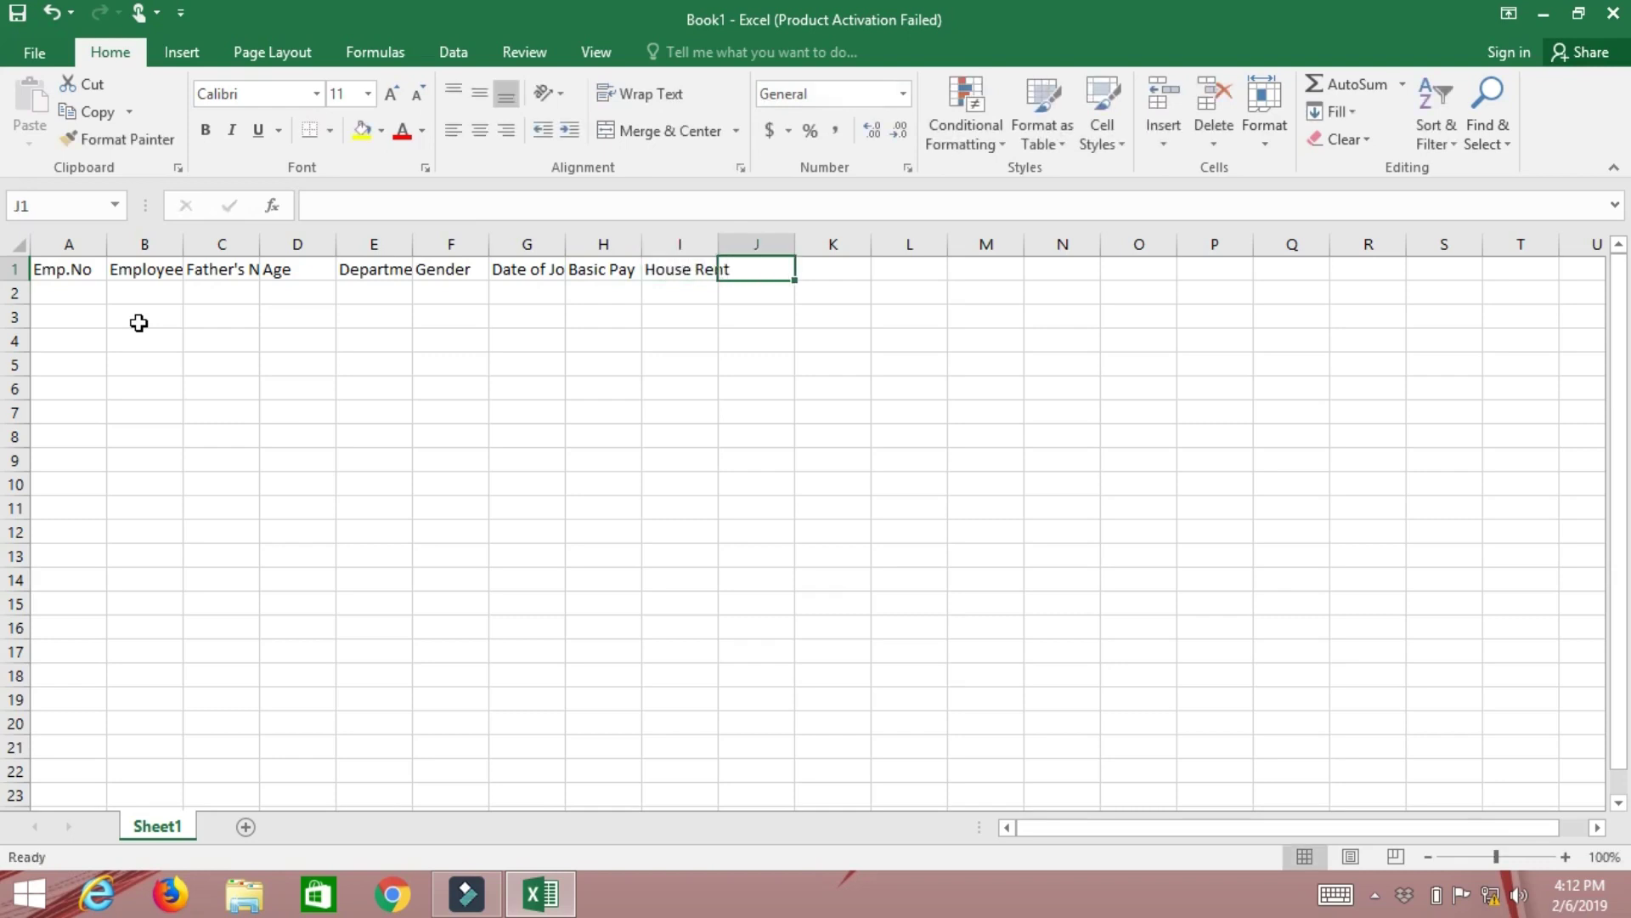
{"action": "type", "text": "Med"}
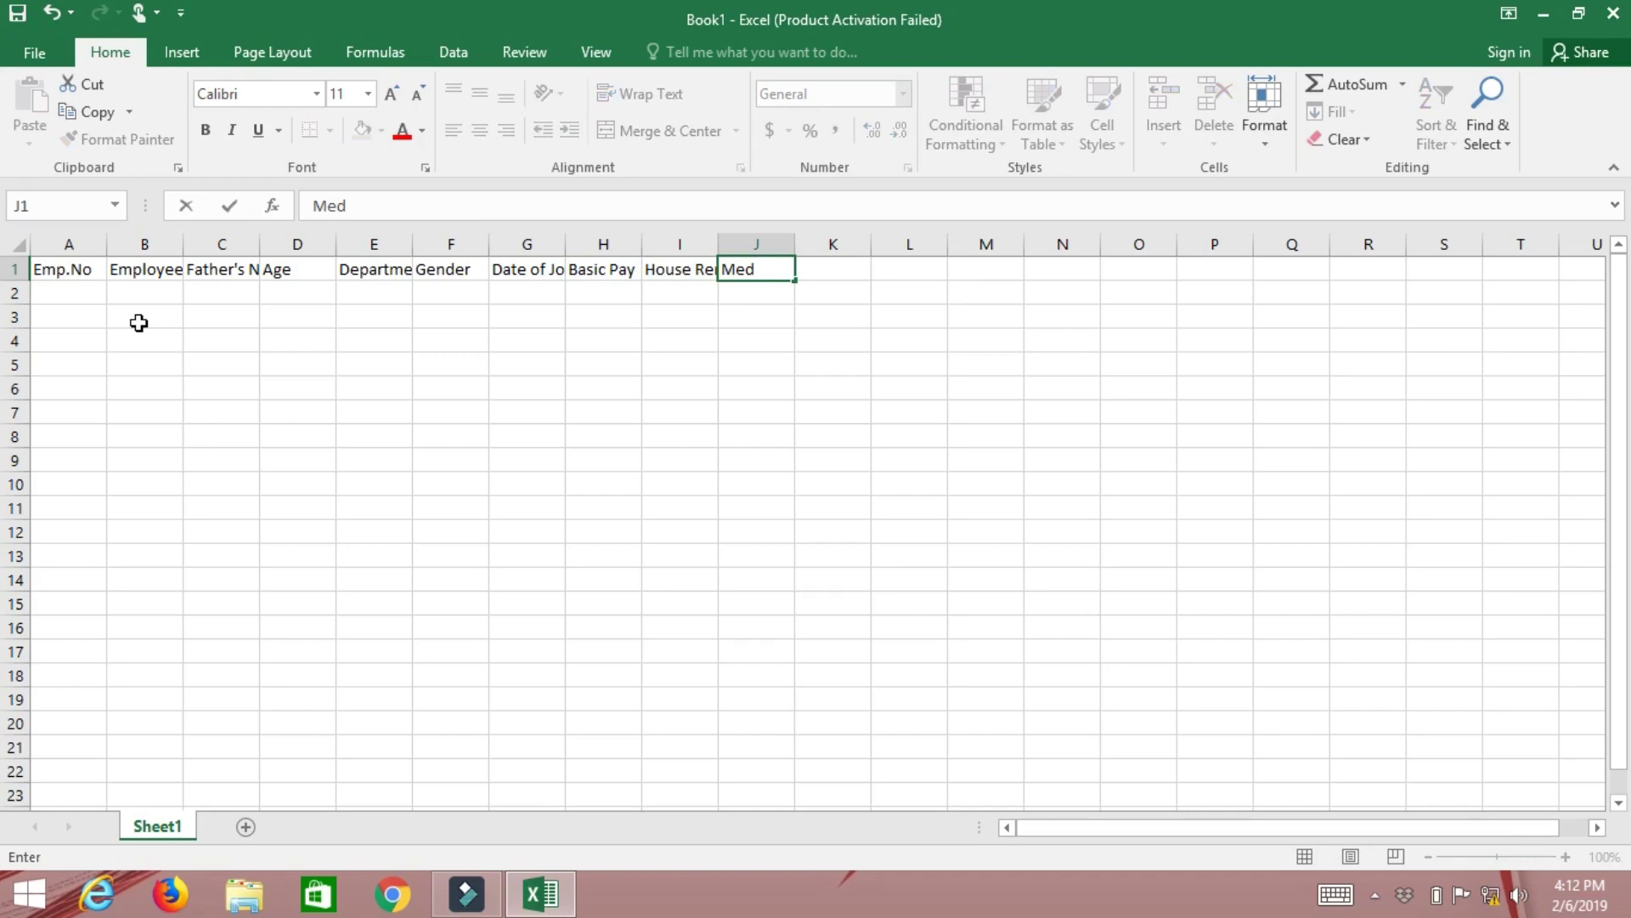
{"action": "type", "text": "ical All"}
{"action": "type", "text": "owance"}
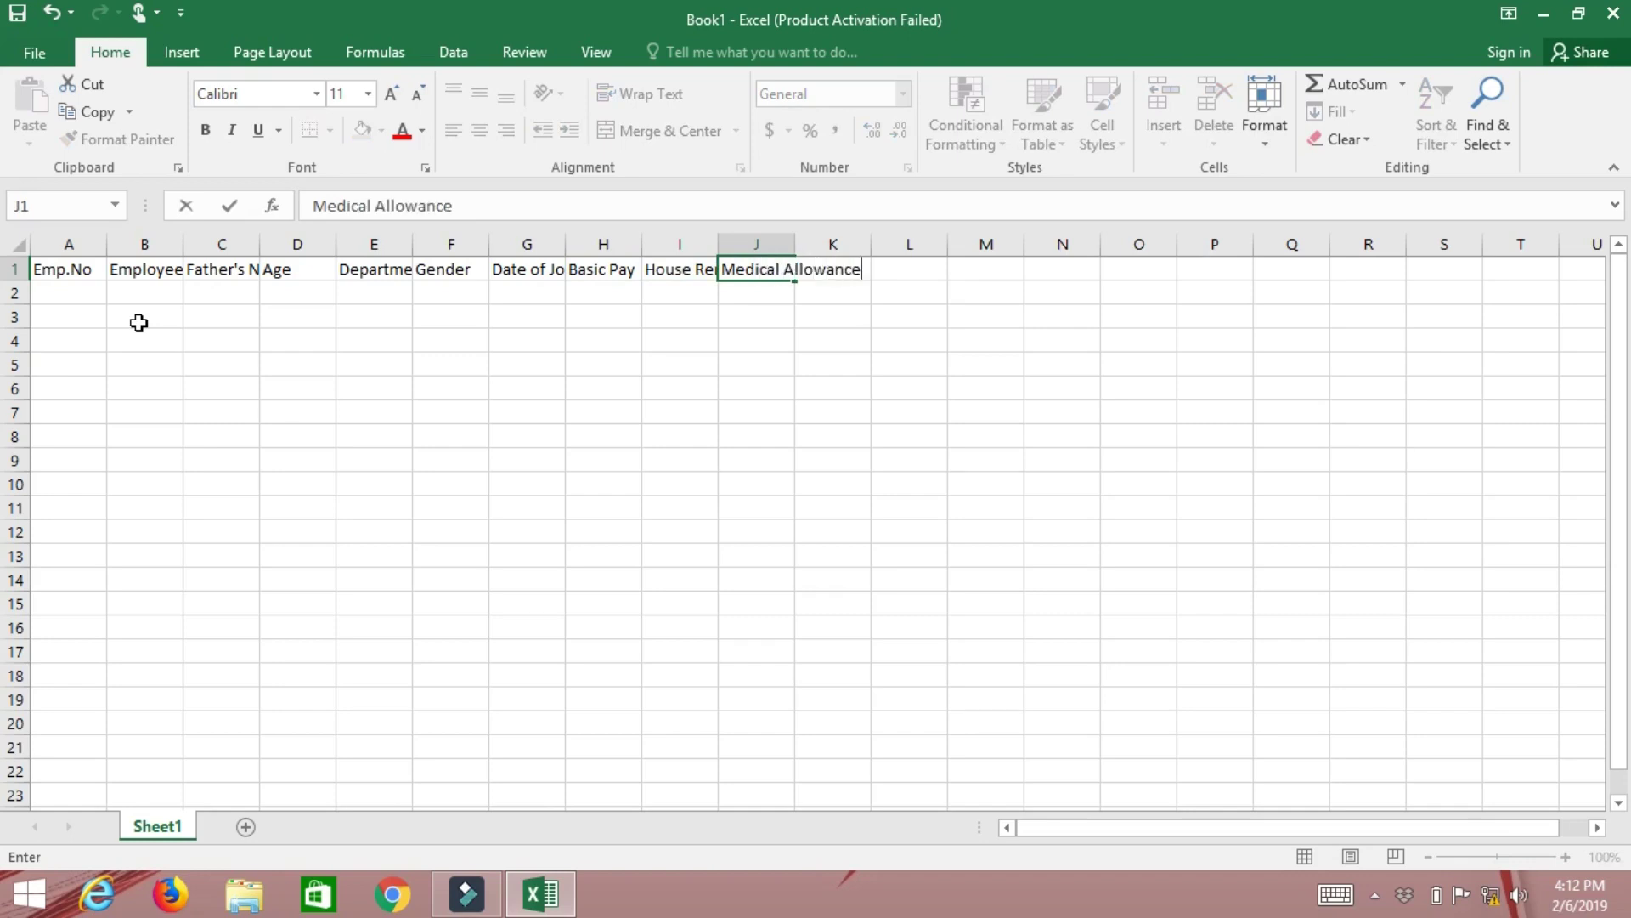
{"action": "key", "text": "Tab"}
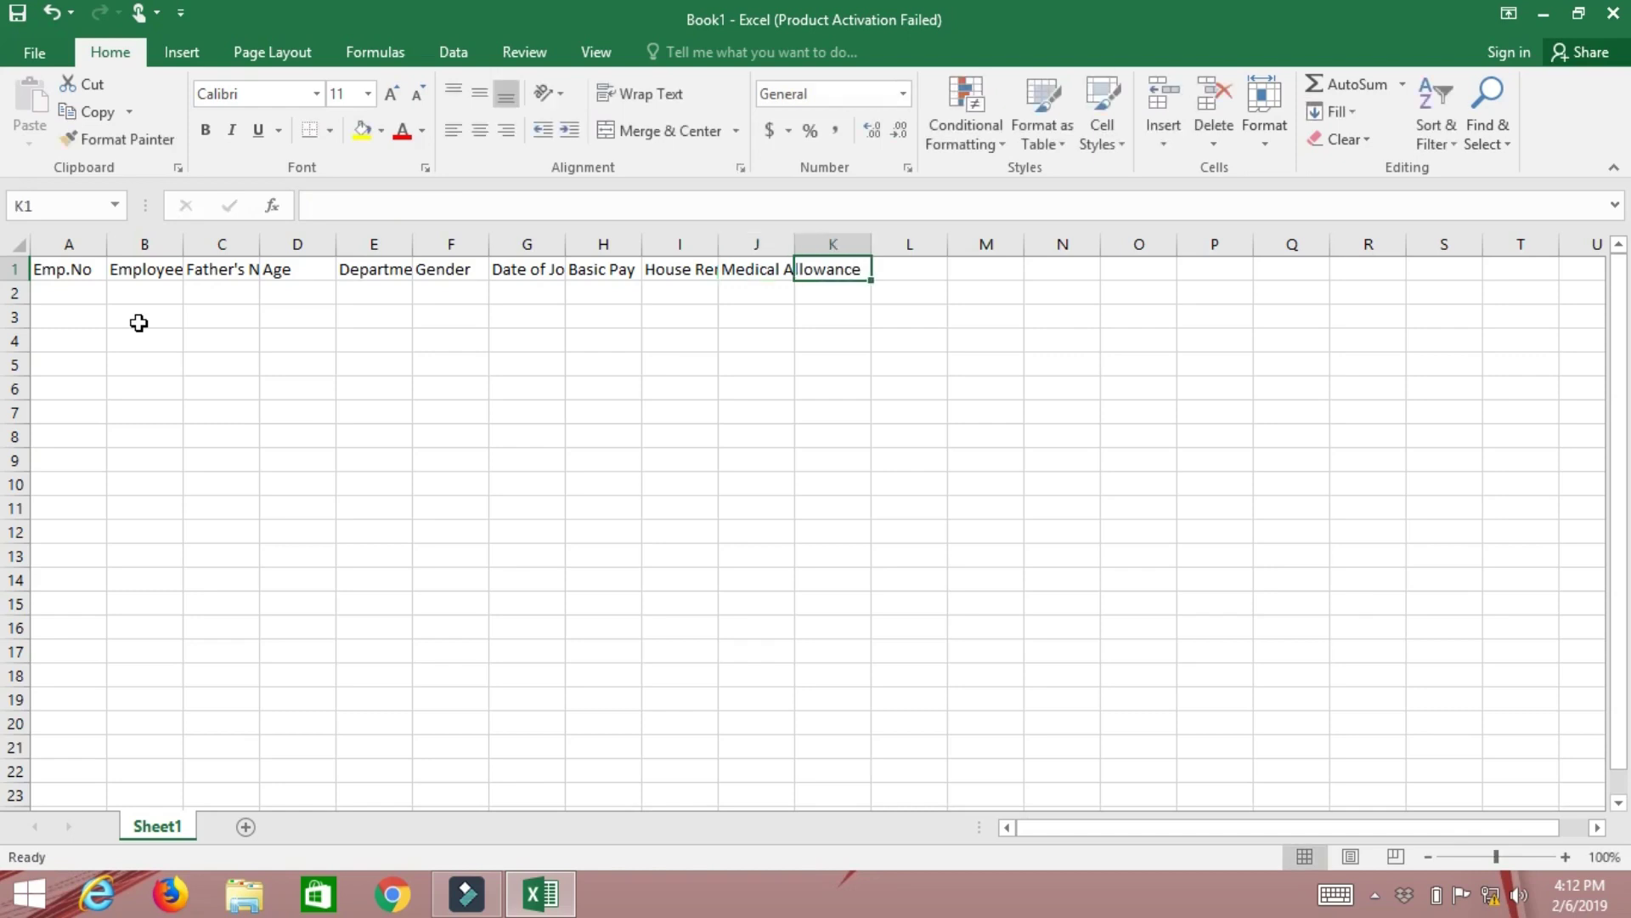
{"action": "type", "text": "Canve"}
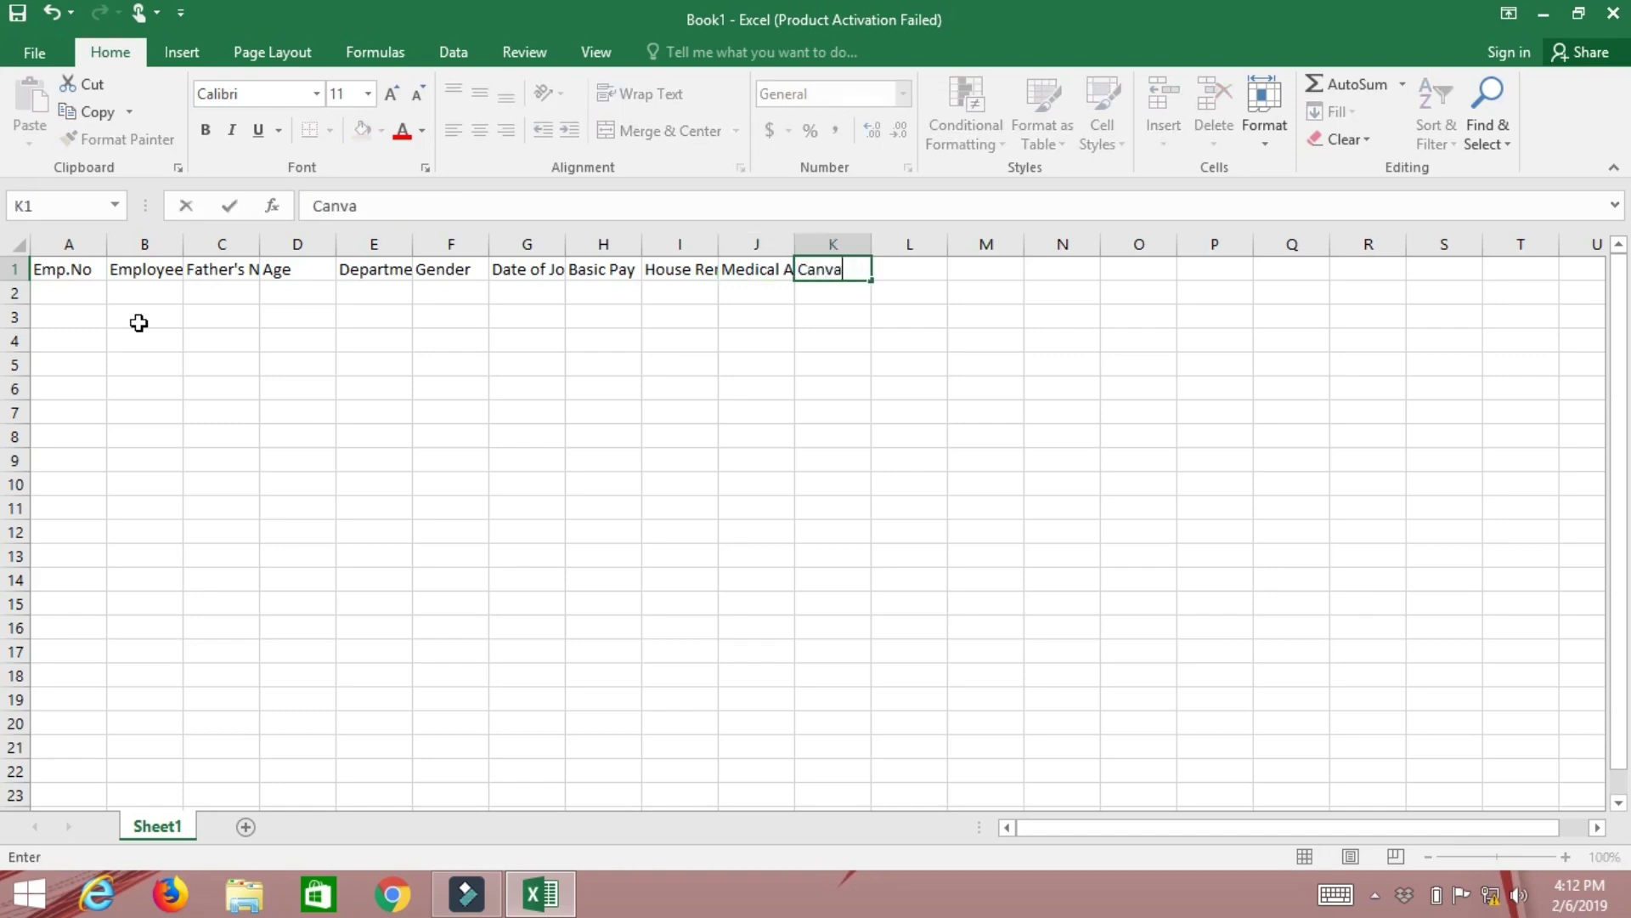
{"action": "type", "text": "A"}
{"action": "type", "text": "llow"}
{"action": "type", "text": "ance"}
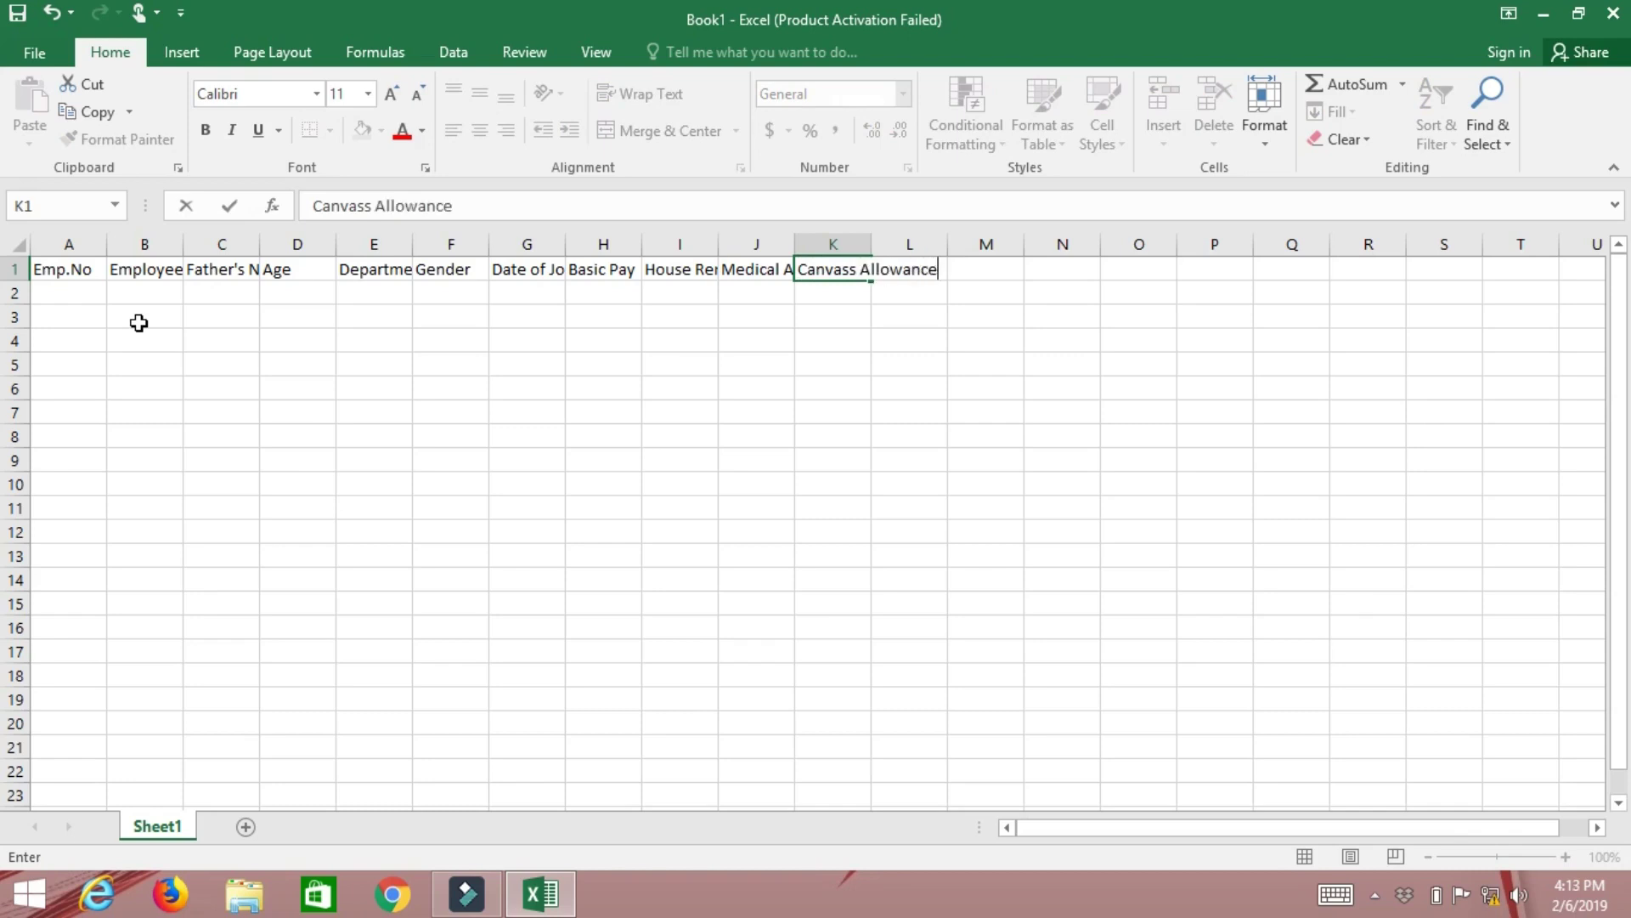
{"action": "key", "text": "Tab"}
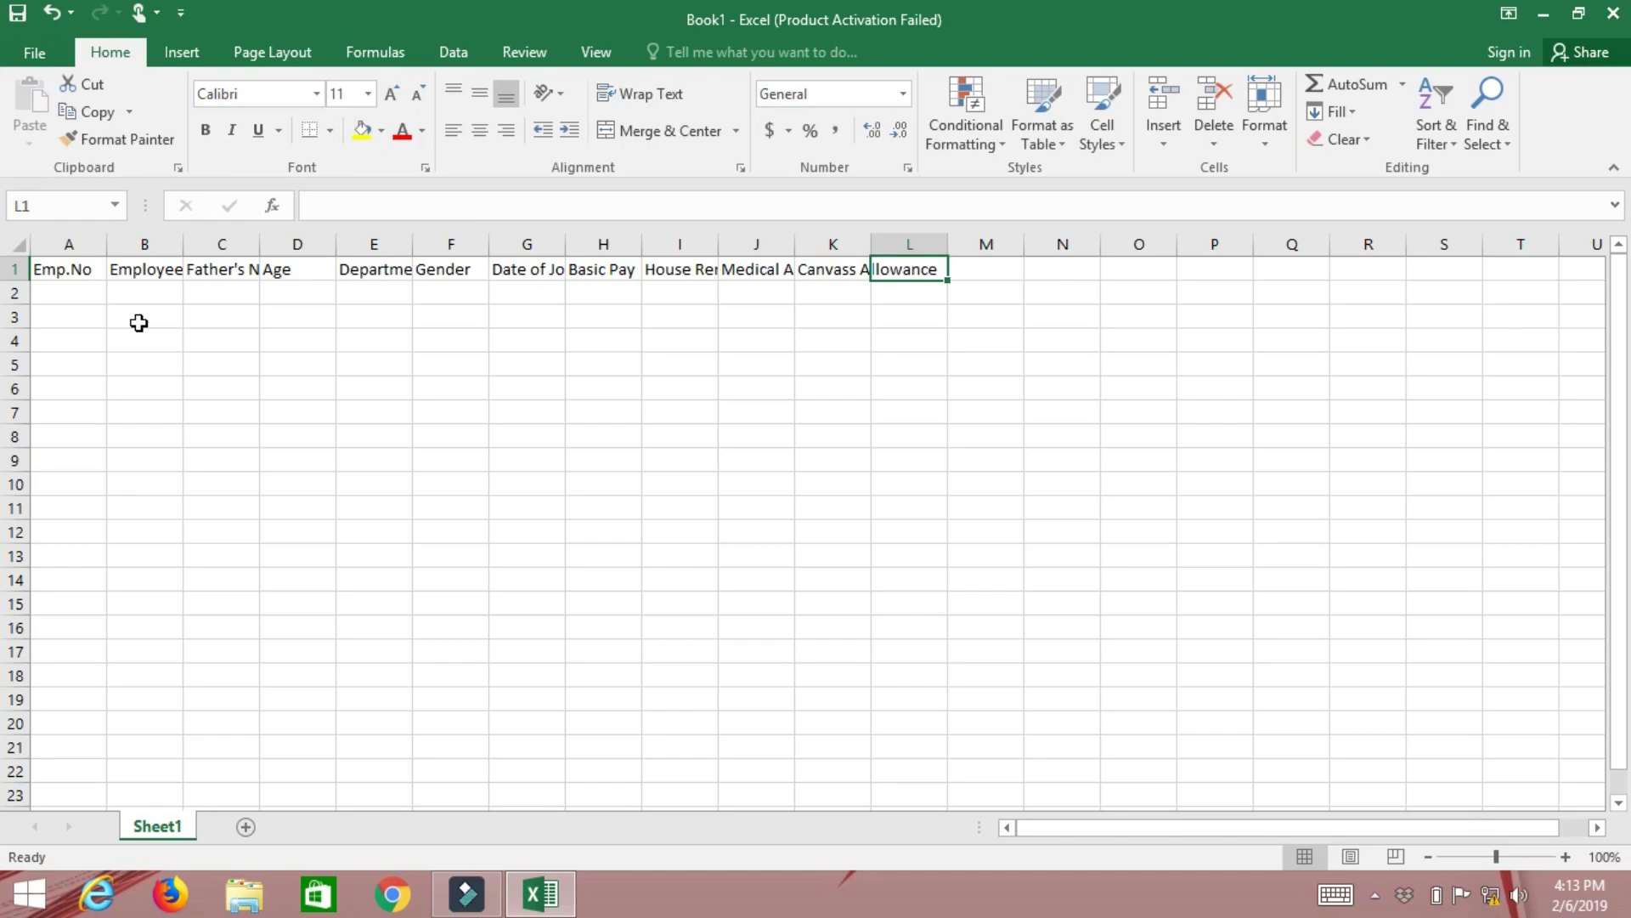
{"action": "type", "text": "Total"}
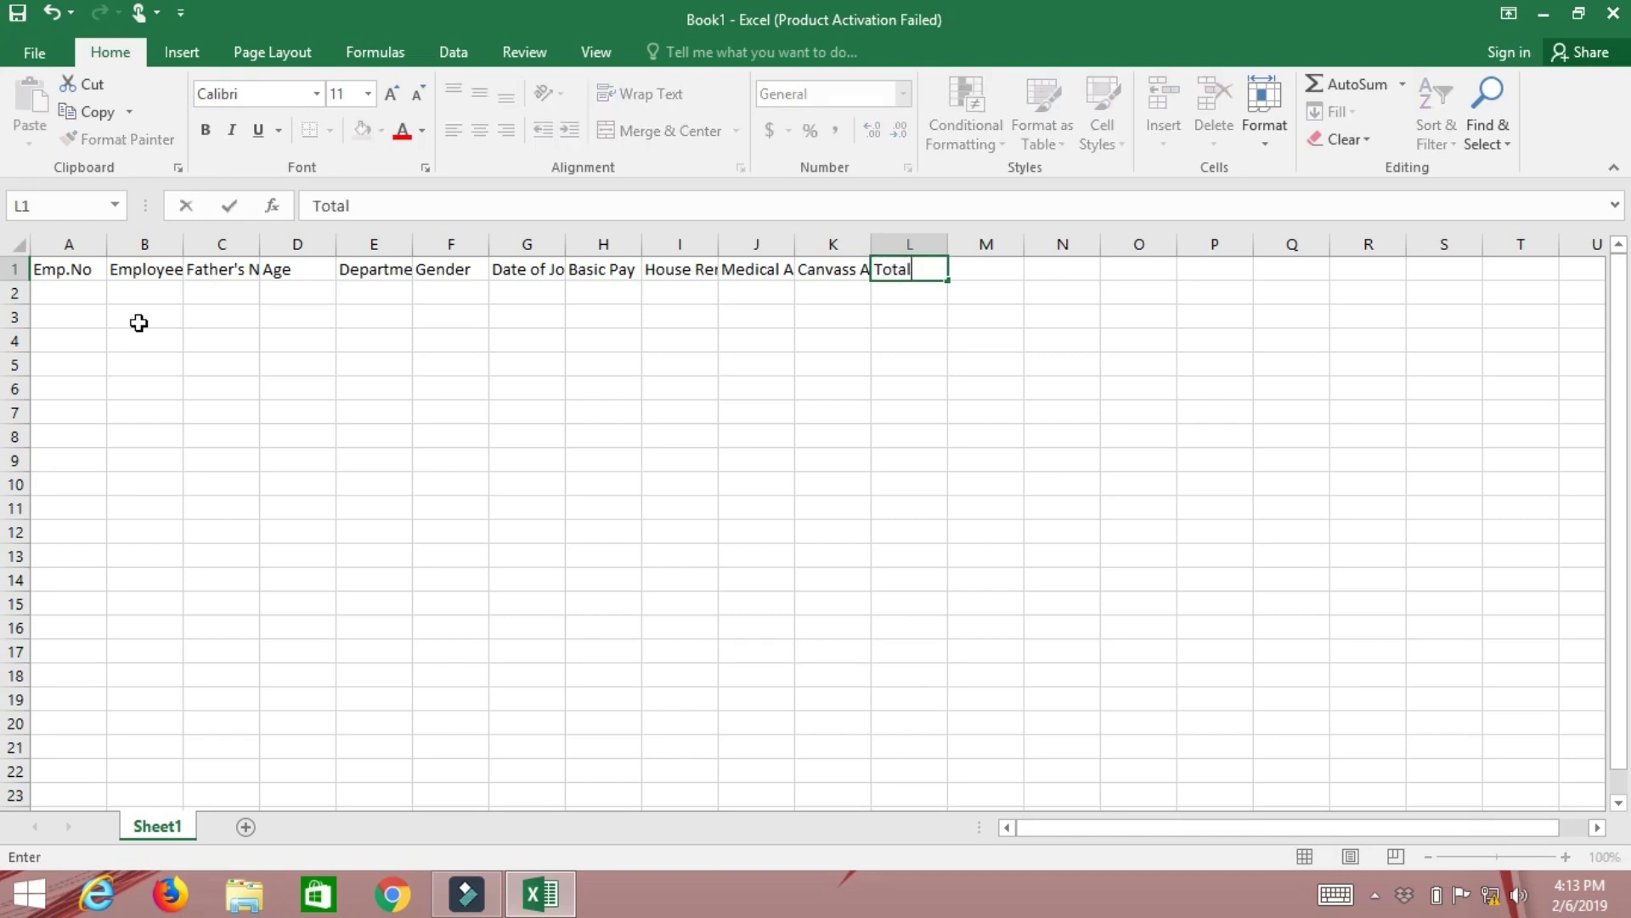
{"action": "type", "text": " Salary"}
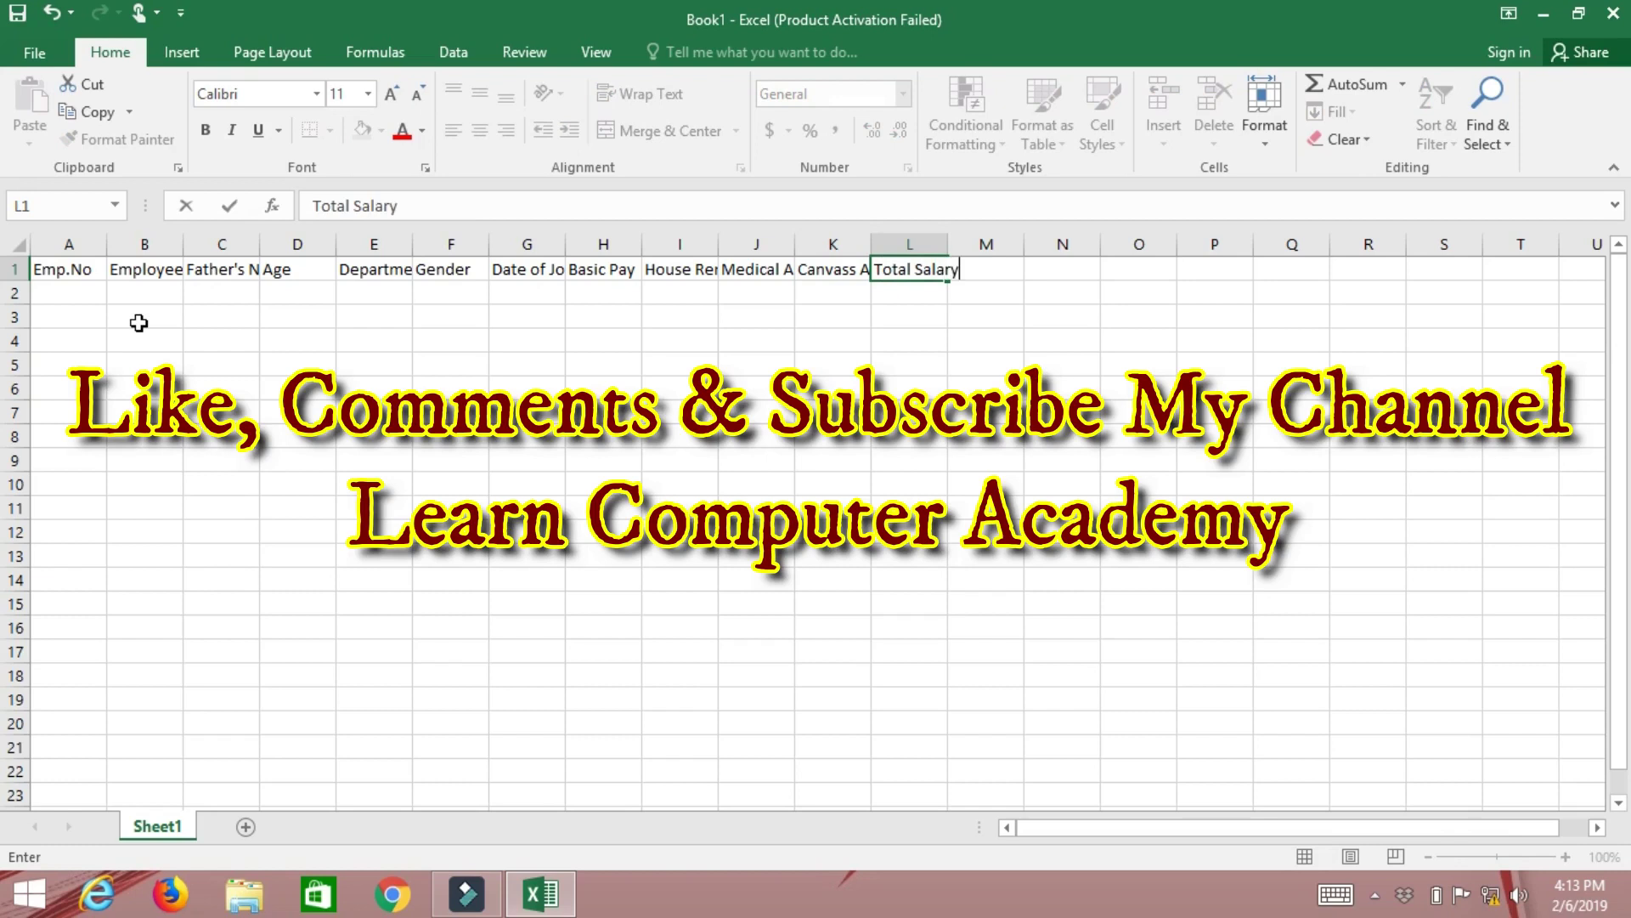
{"action": "key", "text": "Tab"}
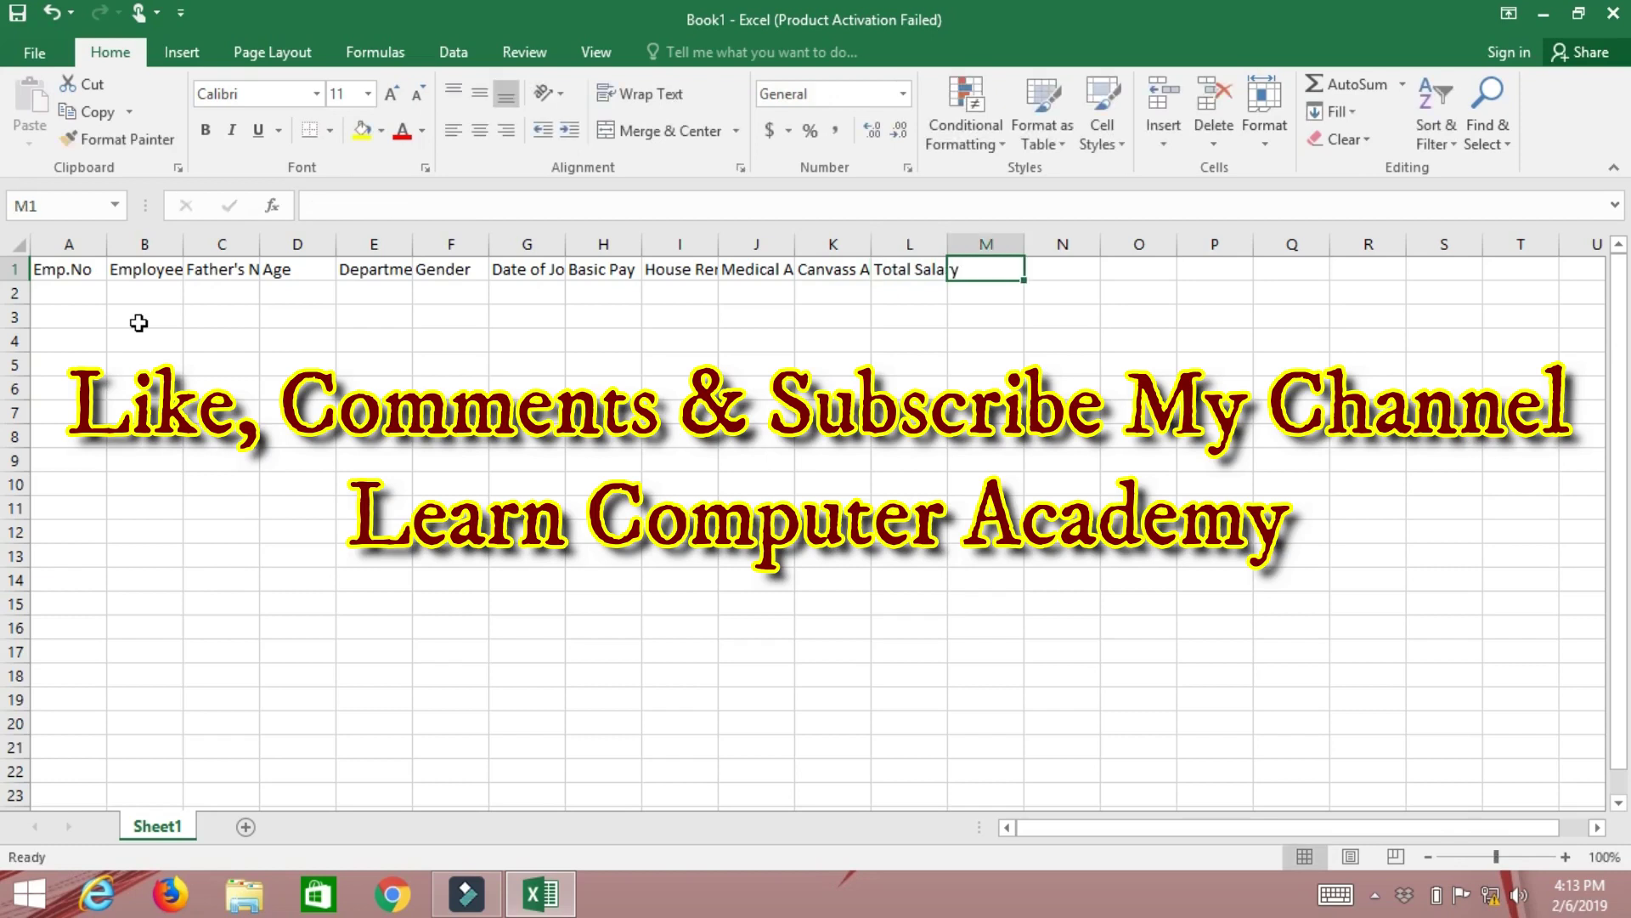
- Add headers Annual Salary, Income TAX and G.P.Fund in M1:O1
{"action": "type", "text": "I"}
{"action": "key", "text": "BackSpace"}
{"action": "key", "text": "BackSpace"}
{"action": "type", "text": "Annual Salary"}
{"action": "key", "text": "ctrl+Return"}
{"action": "key", "text": "Tab"}
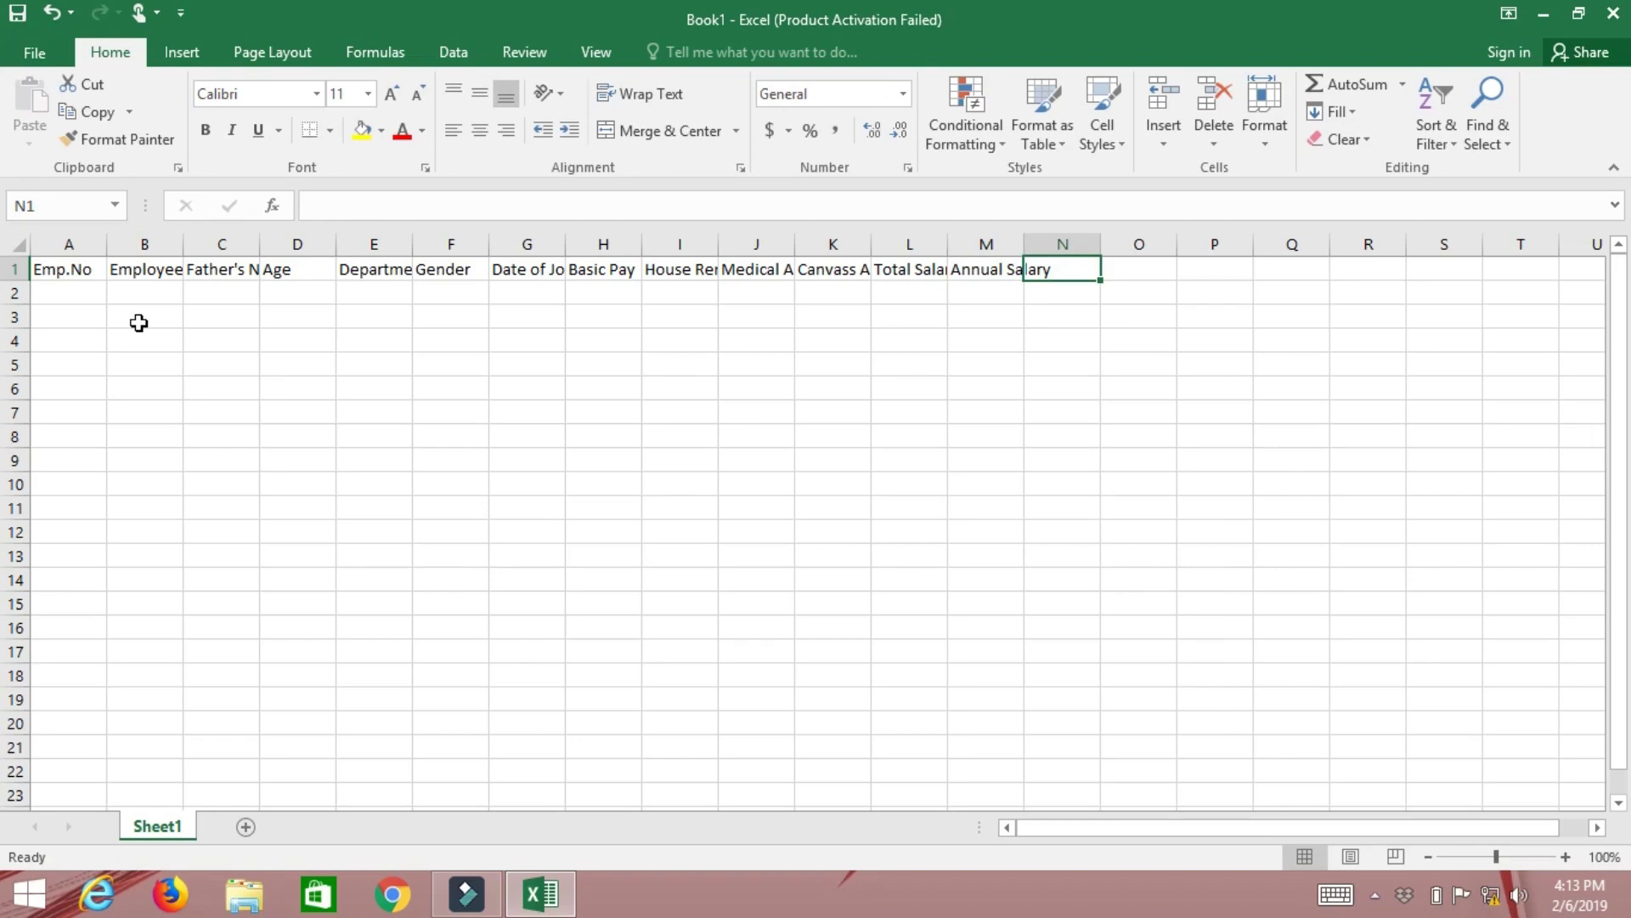
{"action": "type", "text": "Inco"}
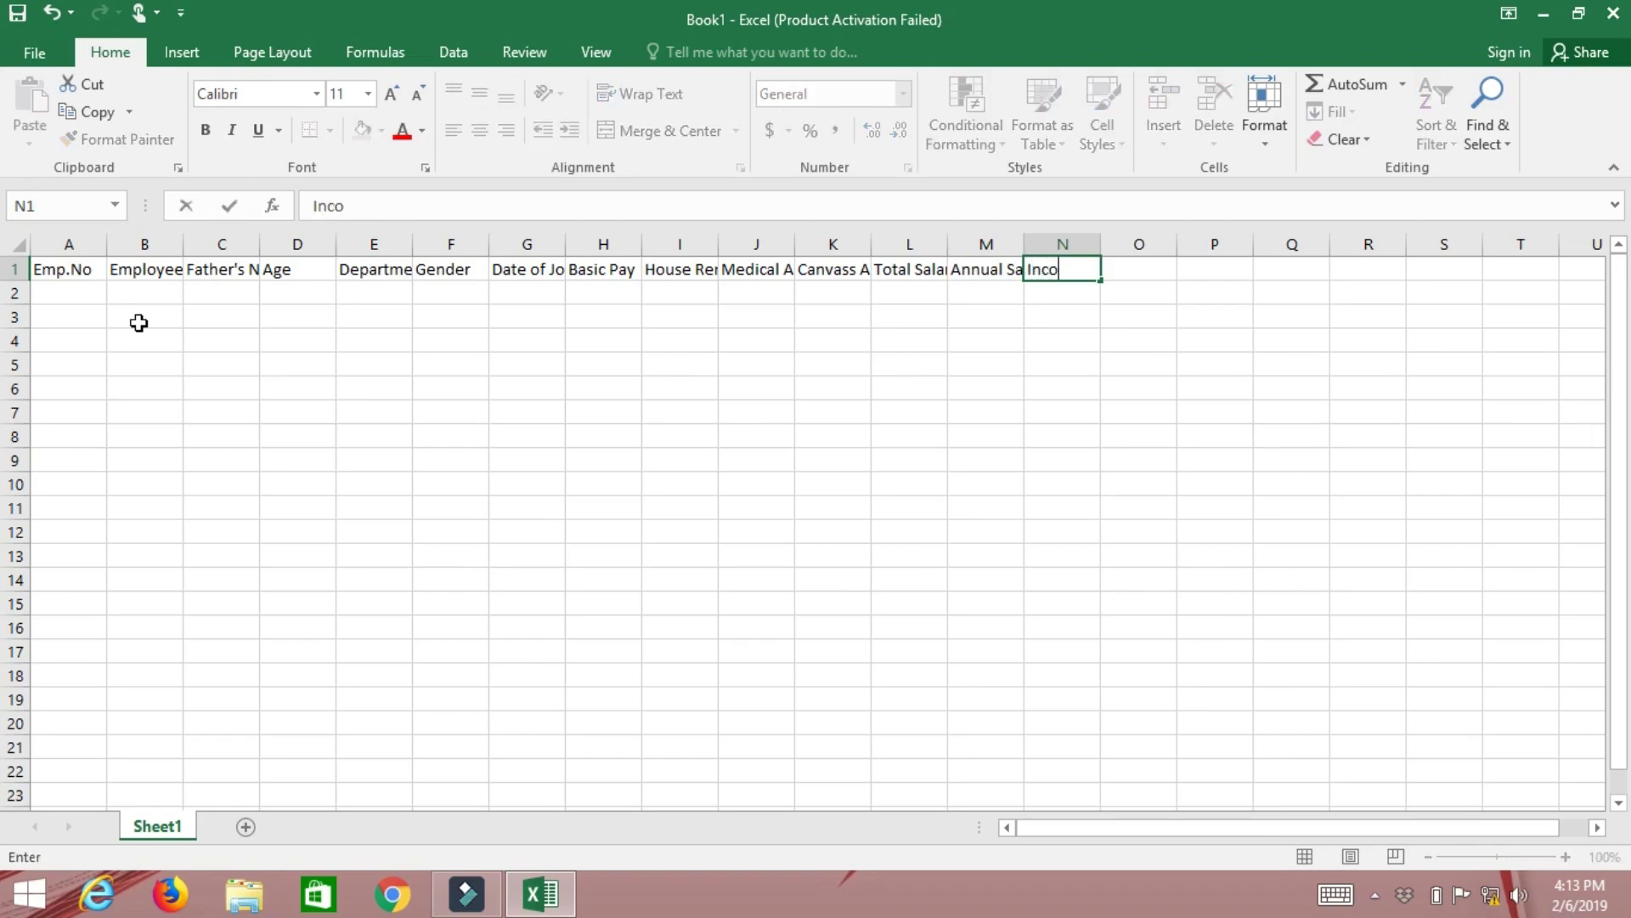
{"action": "type", "text": "me TAX"}
{"action": "key", "text": "Tab"}
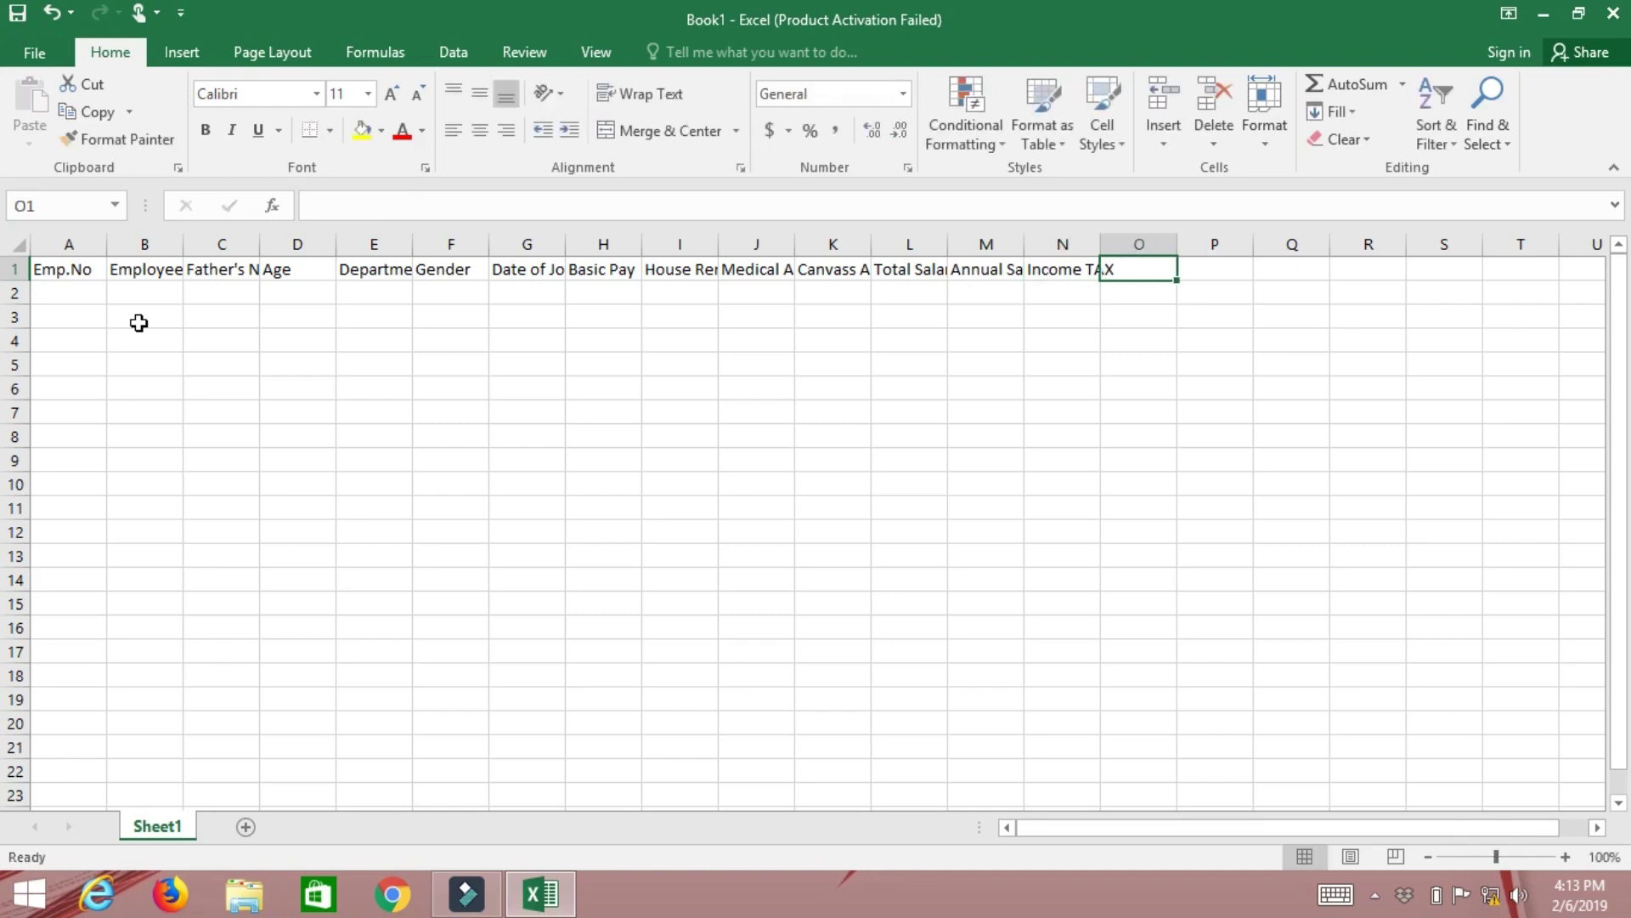
{"action": "type", "text": "G.P.F"}
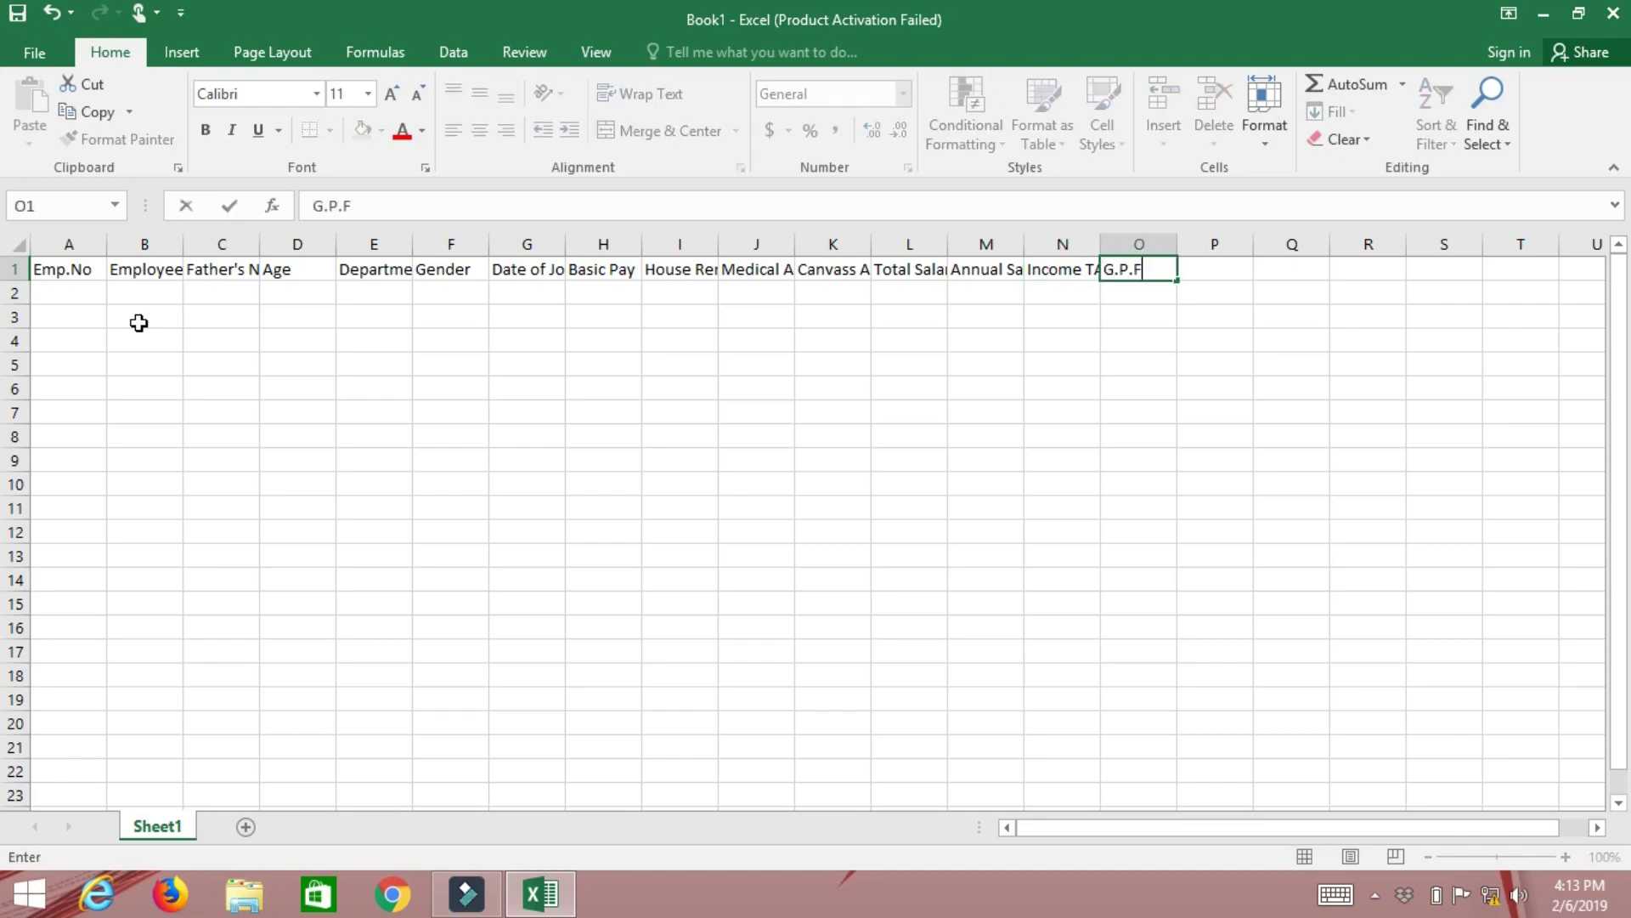
{"action": "type", "text": "und"}
{"action": "key", "text": "Tab"}
- Add headers Net Salary and Monthly Salary, then type Job Status in R1
{"action": "type", "text": "Net Salary"}
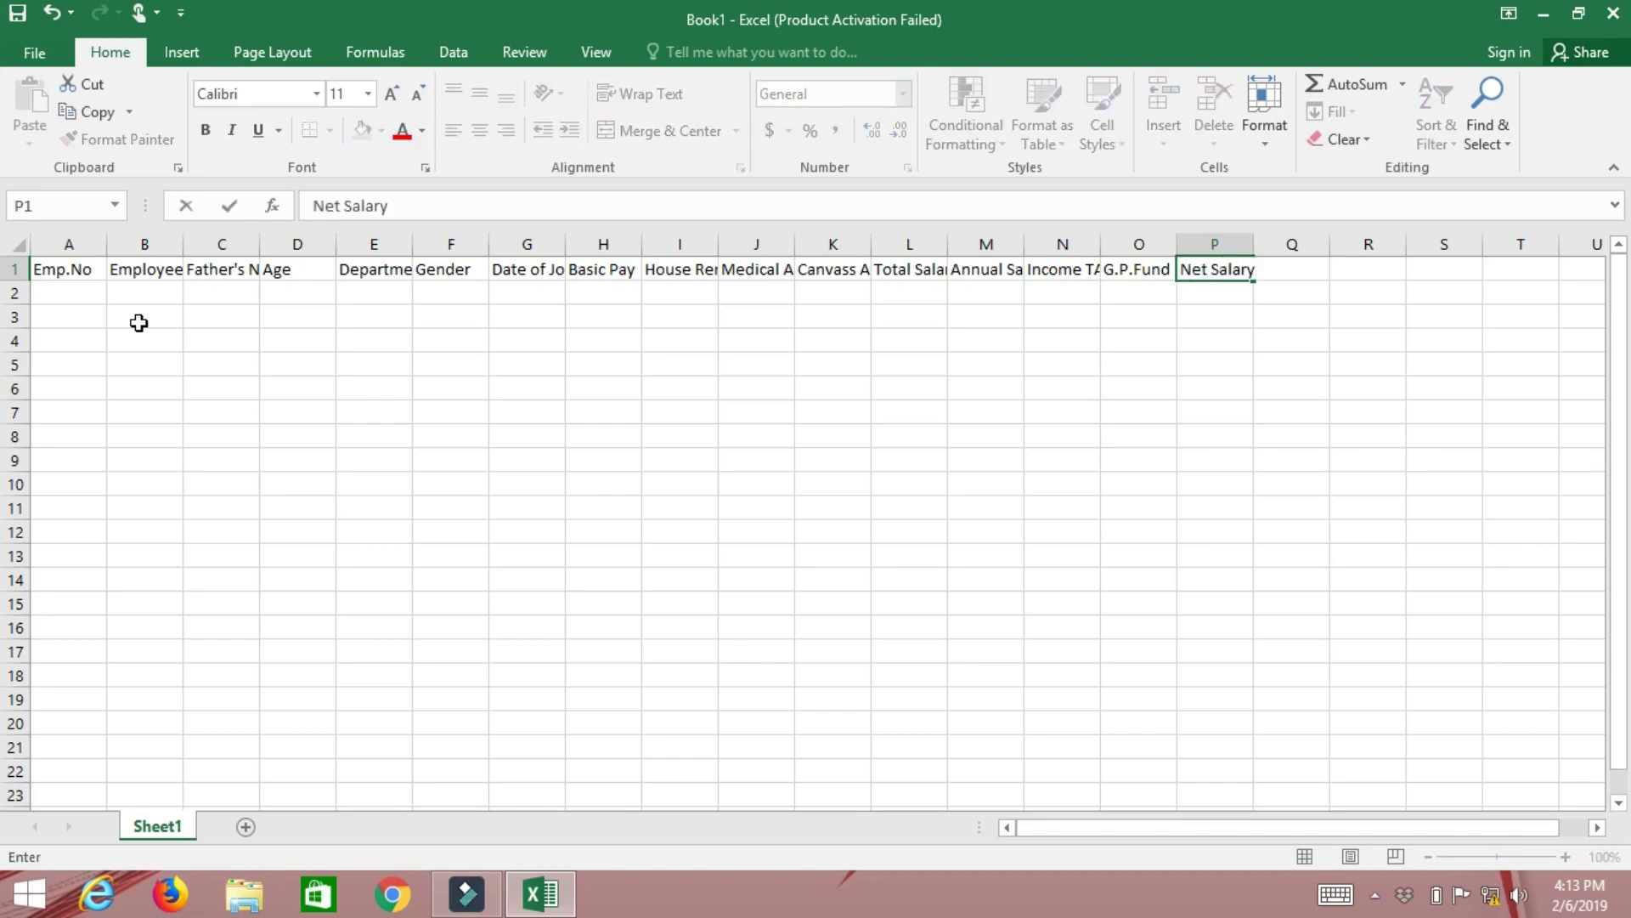
{"action": "key", "text": "Tab"}
{"action": "type", "text": "Mon"}
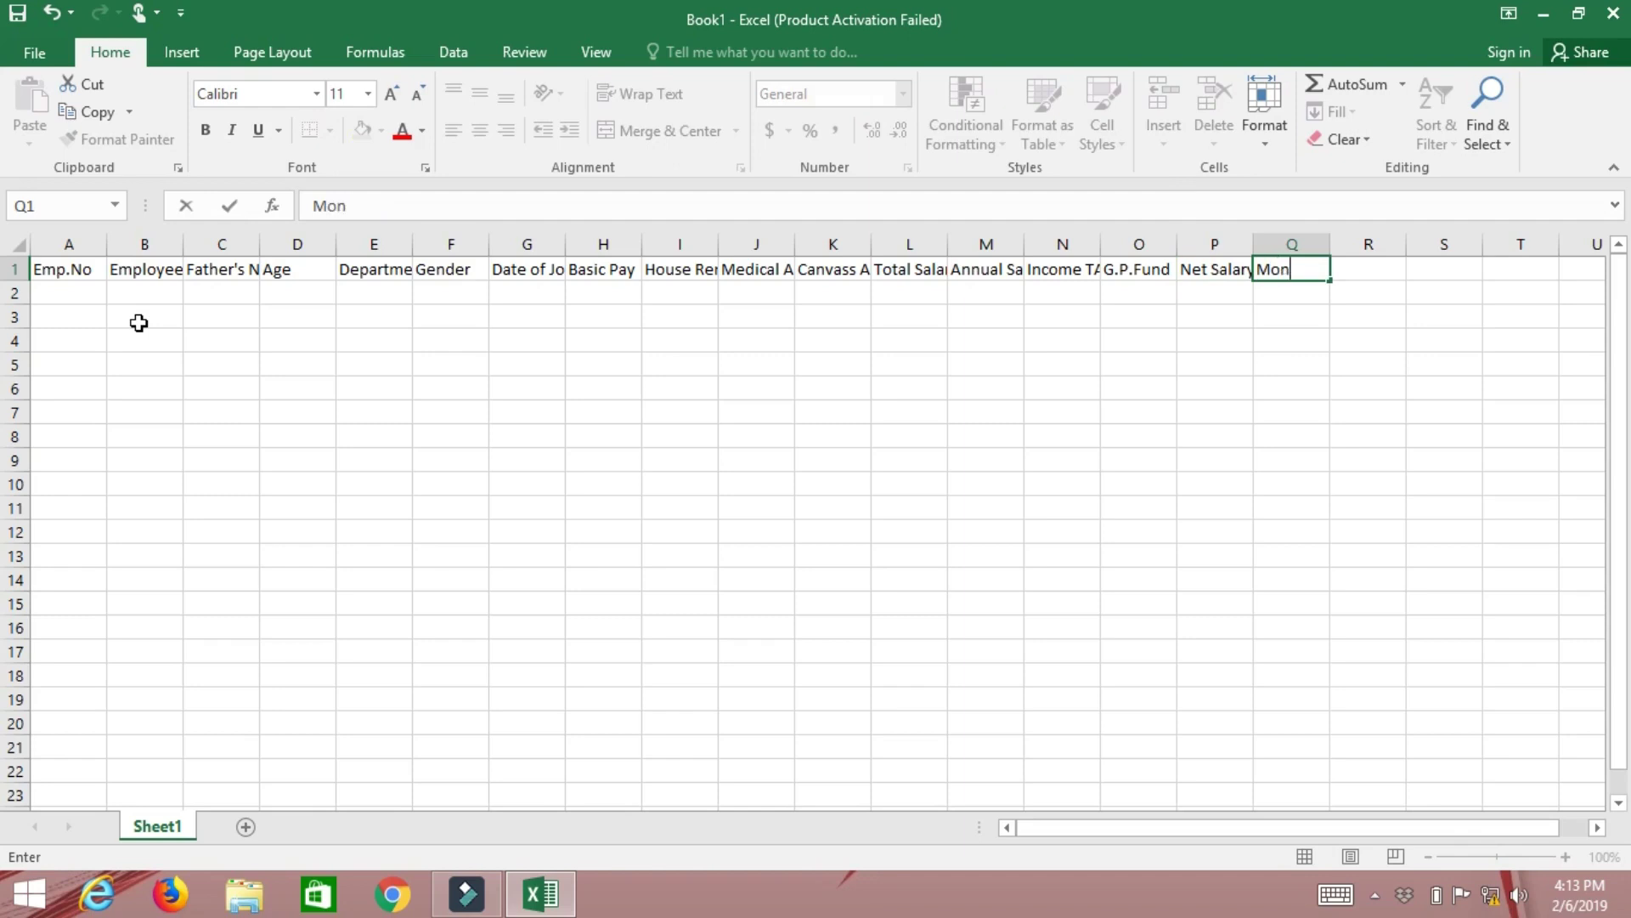
{"action": "type", "text": "thly "}
{"action": "type", "text": "Salary"}
{"action": "key", "text": "ctrl+Return"}
{"action": "key", "text": "Tab"}
{"action": "type", "text": "Job S"}
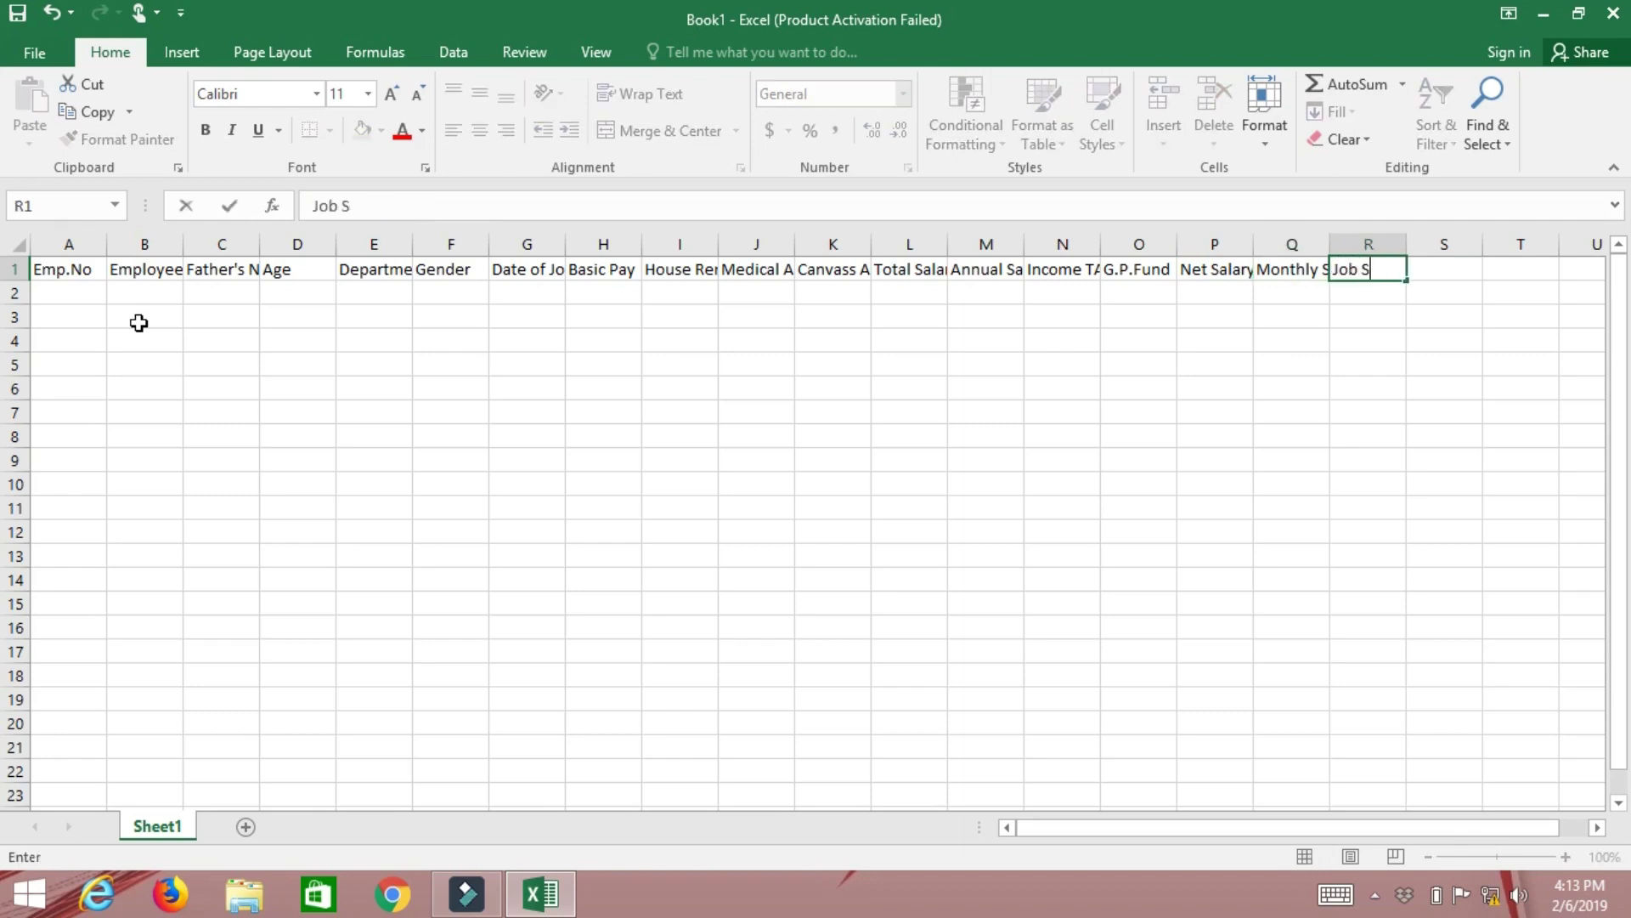
{"action": "type", "text": "tatus"}
- Apply All Borders to the table range A1:R22
{"action": "mouse_move", "coordinate": [85, 269]}
{"action": "left_mouse_down"}
{"action": "mouse_move", "coordinate": [1377, 721]}
{"action": "mouse_move", "coordinate": [1381, 778]}
{"action": "left_mouse_up"}
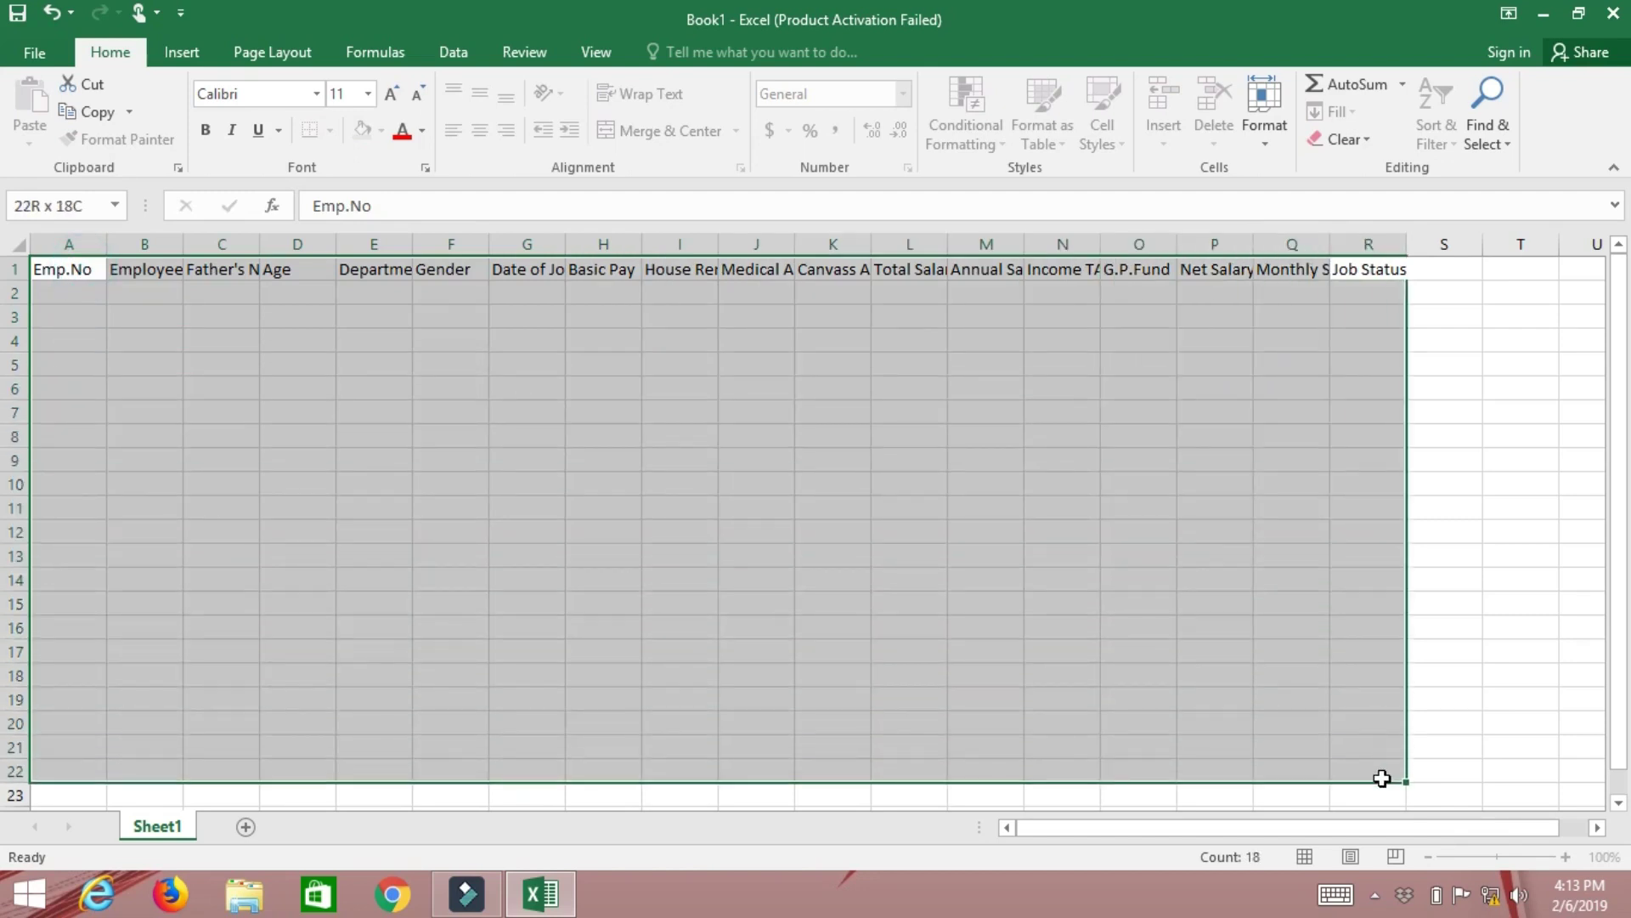
{"action": "left_click", "coordinate": [331, 129]}
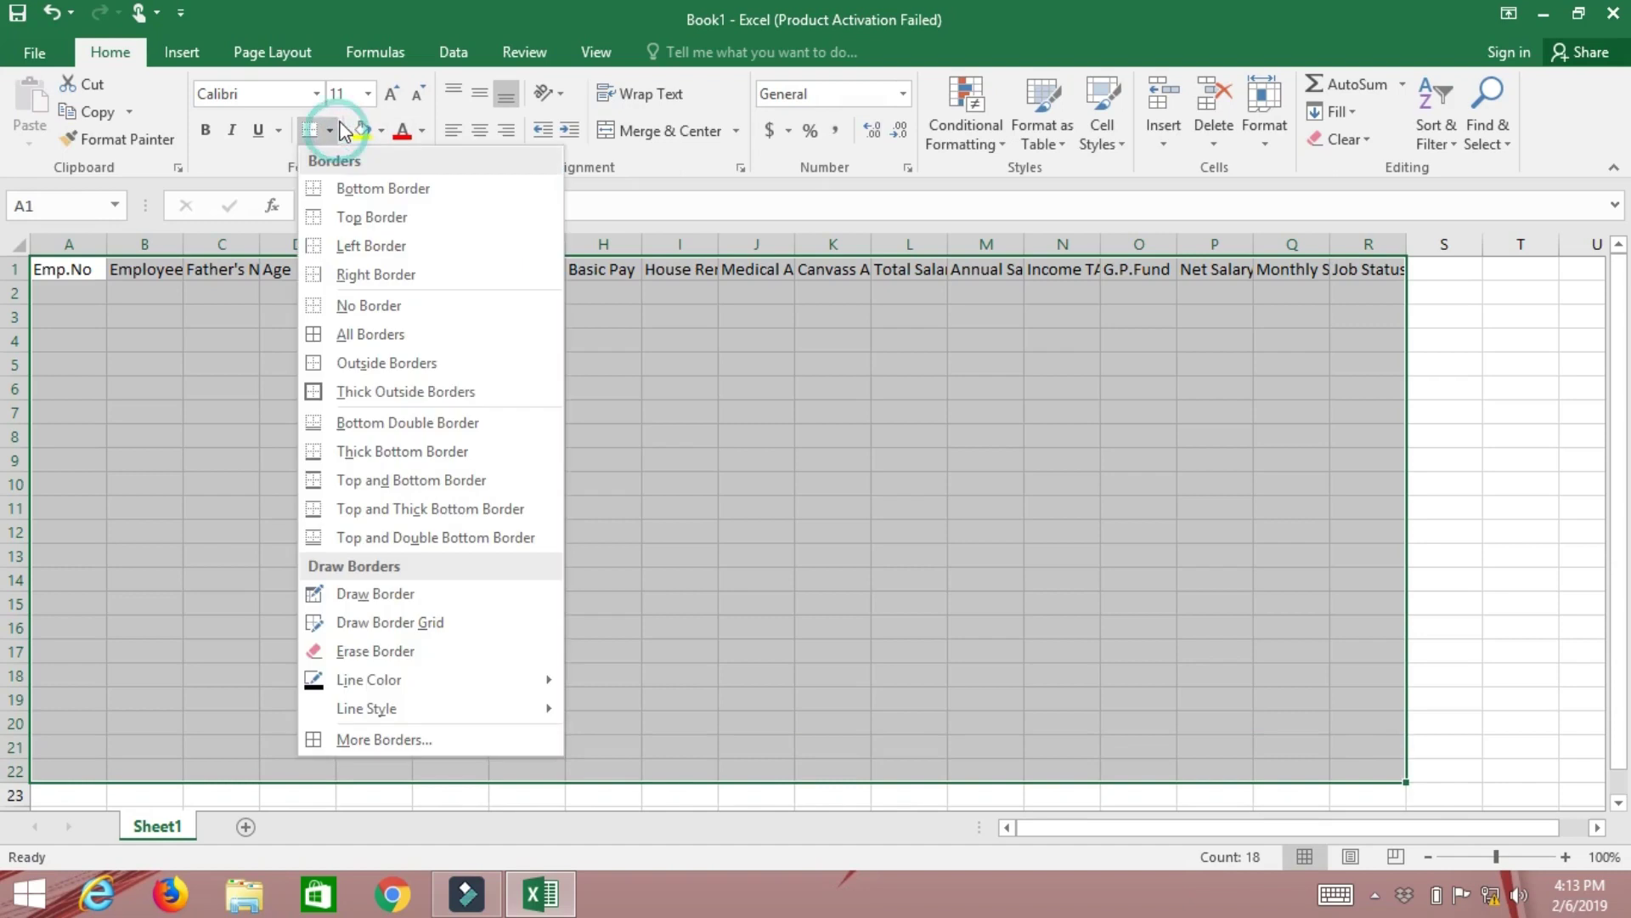
{"action": "left_click", "coordinate": [365, 334]}
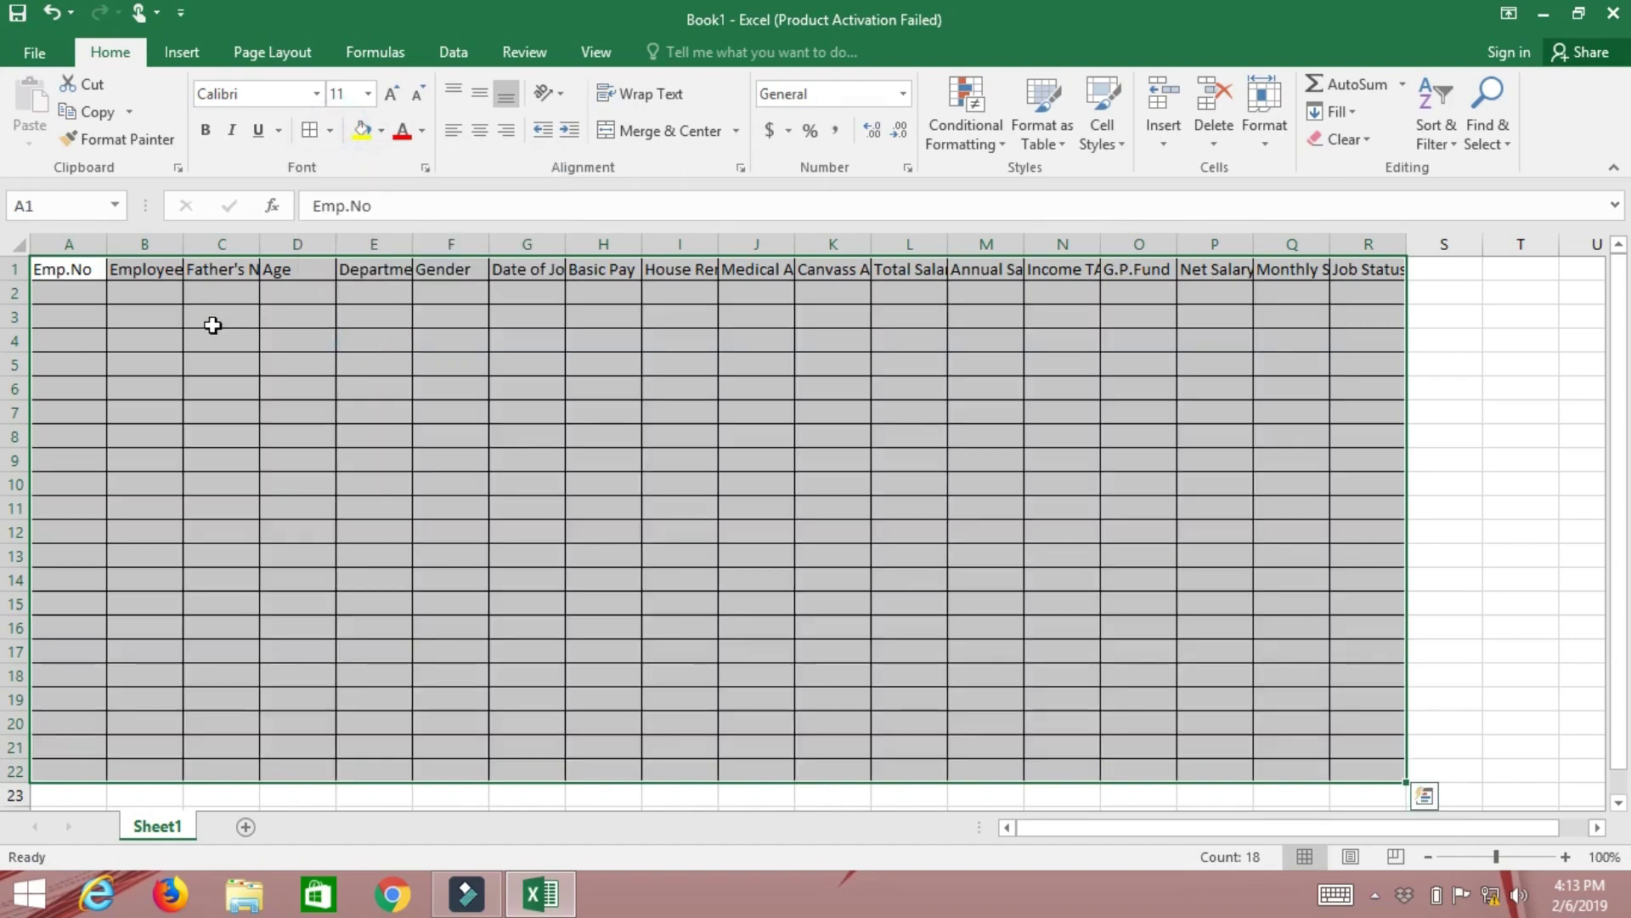
- Widen columns A through R so headings like Canvass Allowance, Income TAX and Job Status fit
{"action": "left_click_drag", "start_coordinate": [106, 243], "coordinate": [1200, 247]}
{"action": "left_click_drag", "start_coordinate": [1130, 828], "coordinate": [1195, 828]}
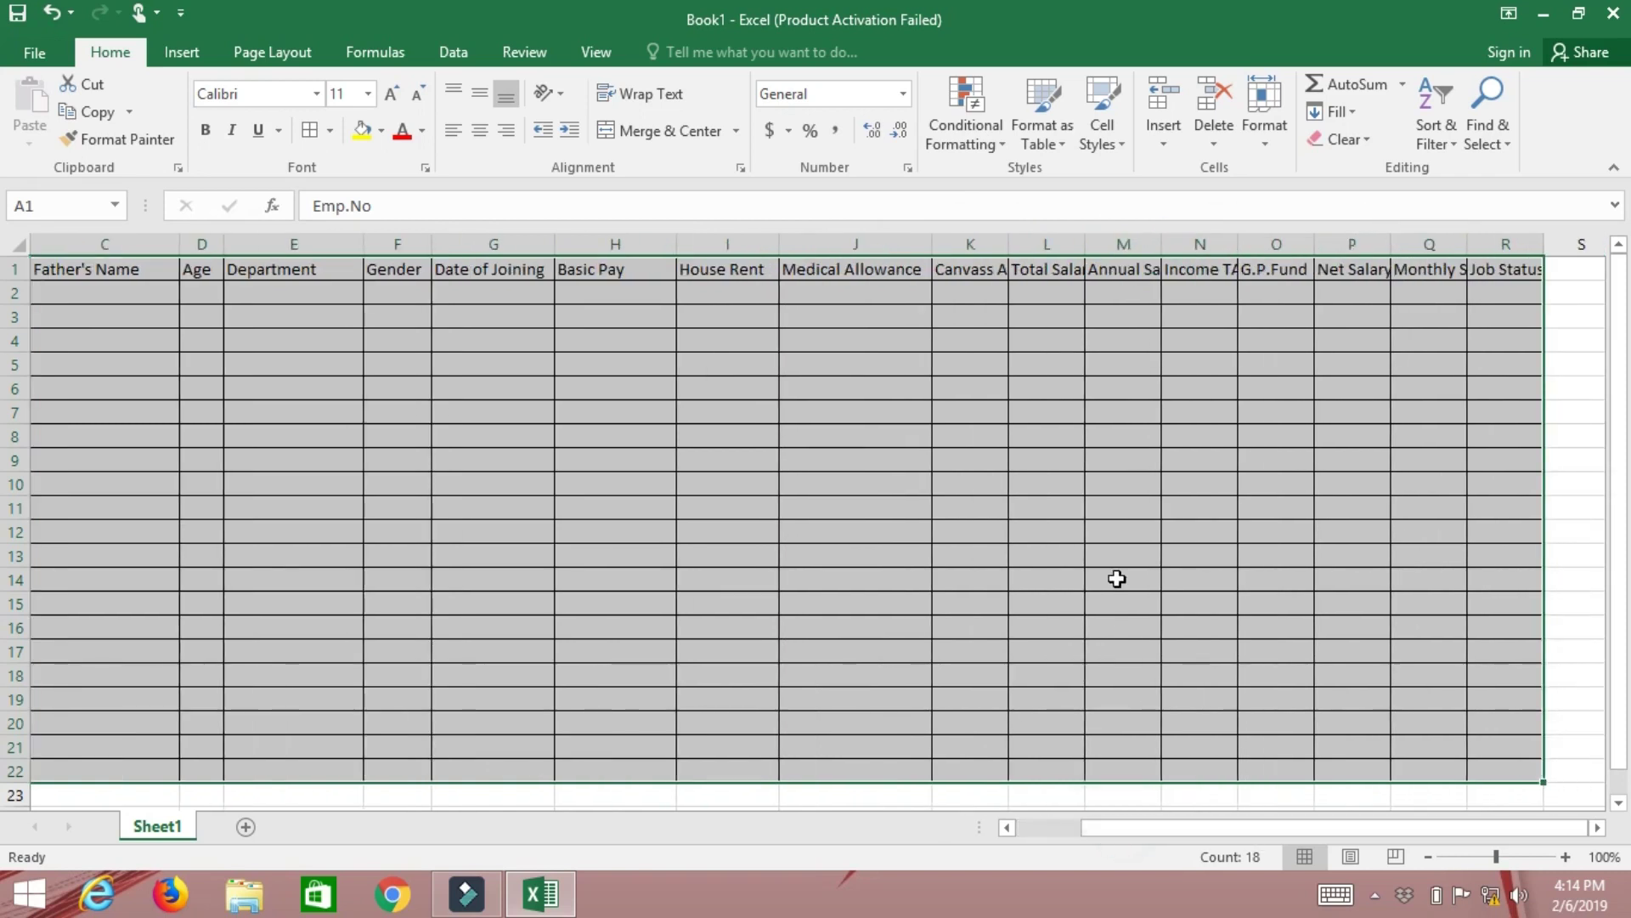
{"action": "left_click_drag", "start_coordinate": [1008, 245], "coordinate": [1314, 249]}
{"action": "left_click_drag", "start_coordinate": [1282, 827], "coordinate": [1314, 828]}
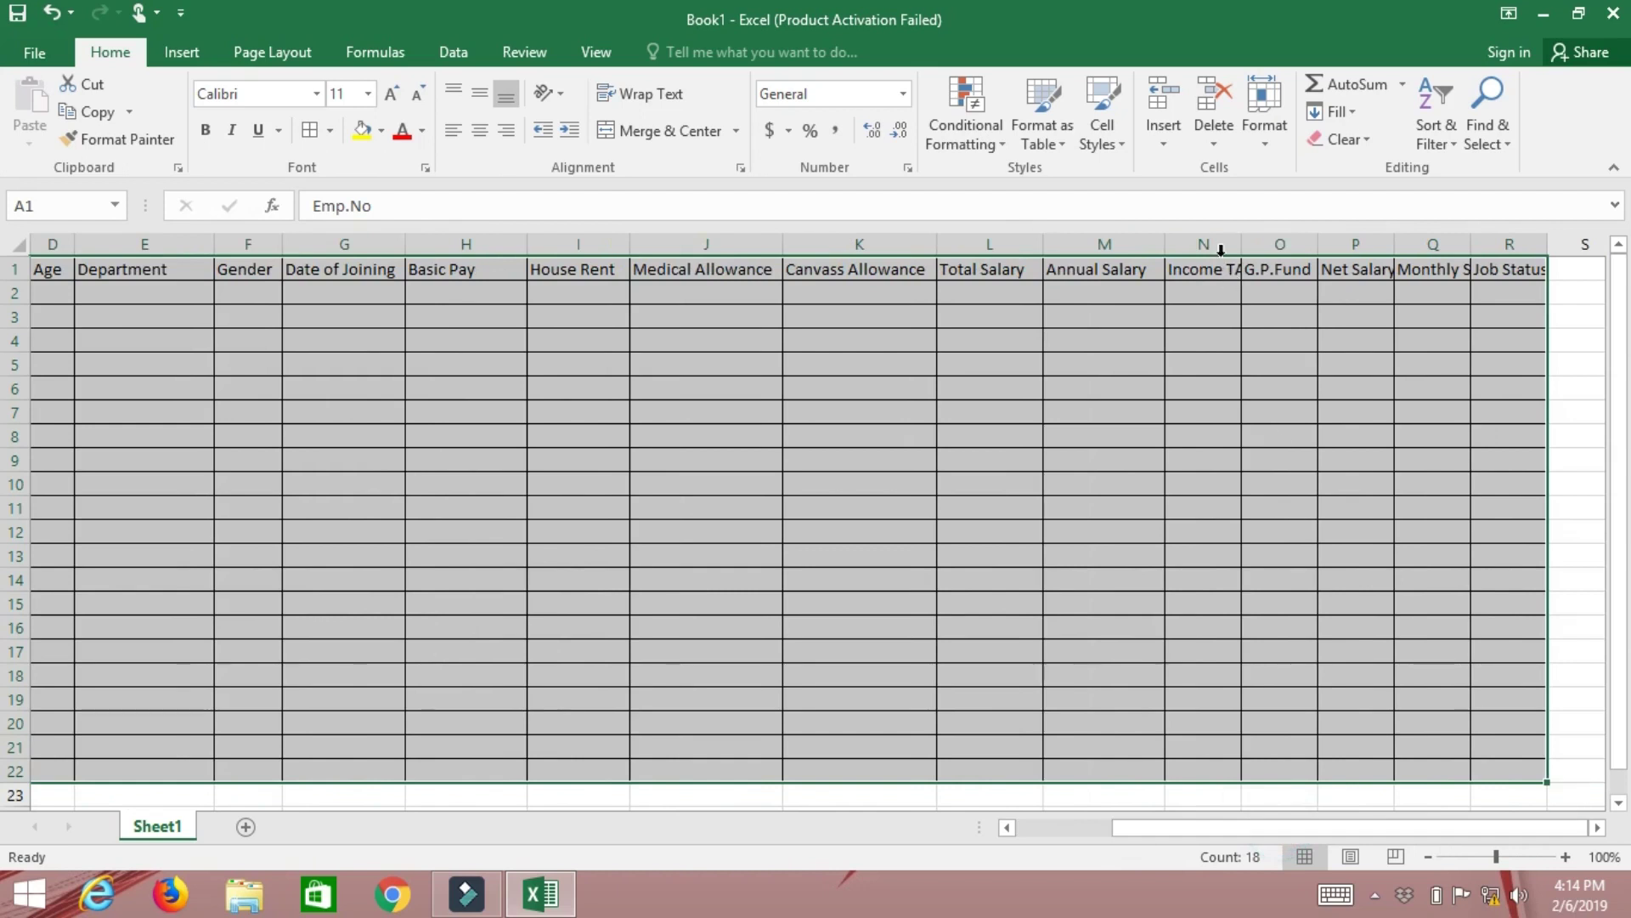
{"action": "left_click_drag", "start_coordinate": [1242, 246], "coordinate": [1549, 241]}
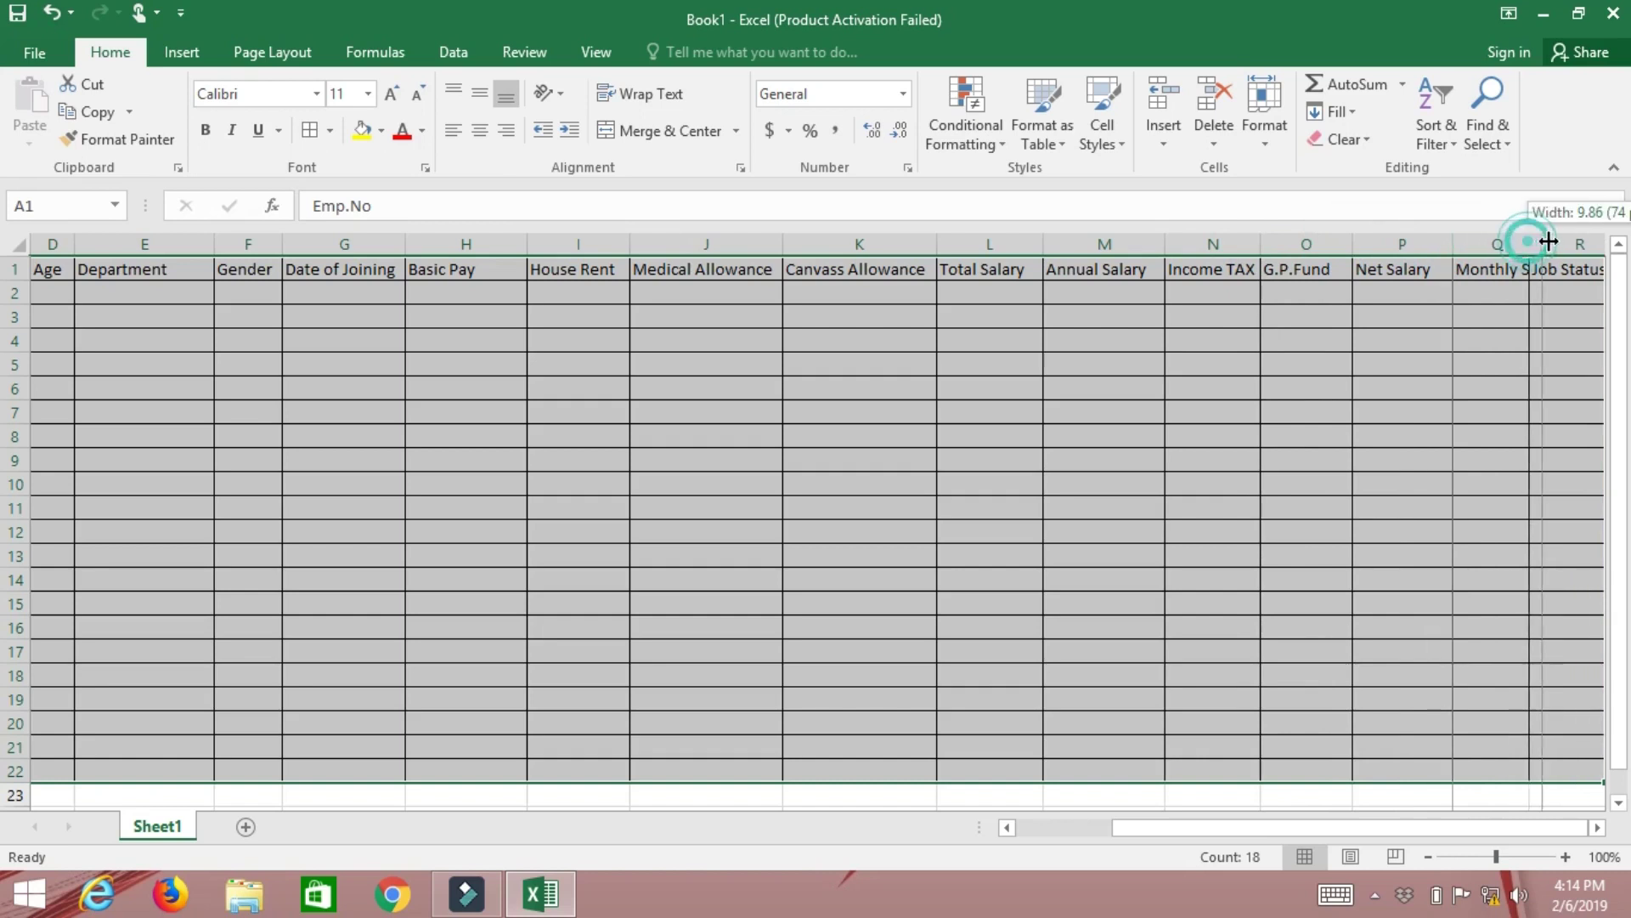
{"action": "left_click_drag", "start_coordinate": [1395, 828], "coordinate": [1427, 827]}
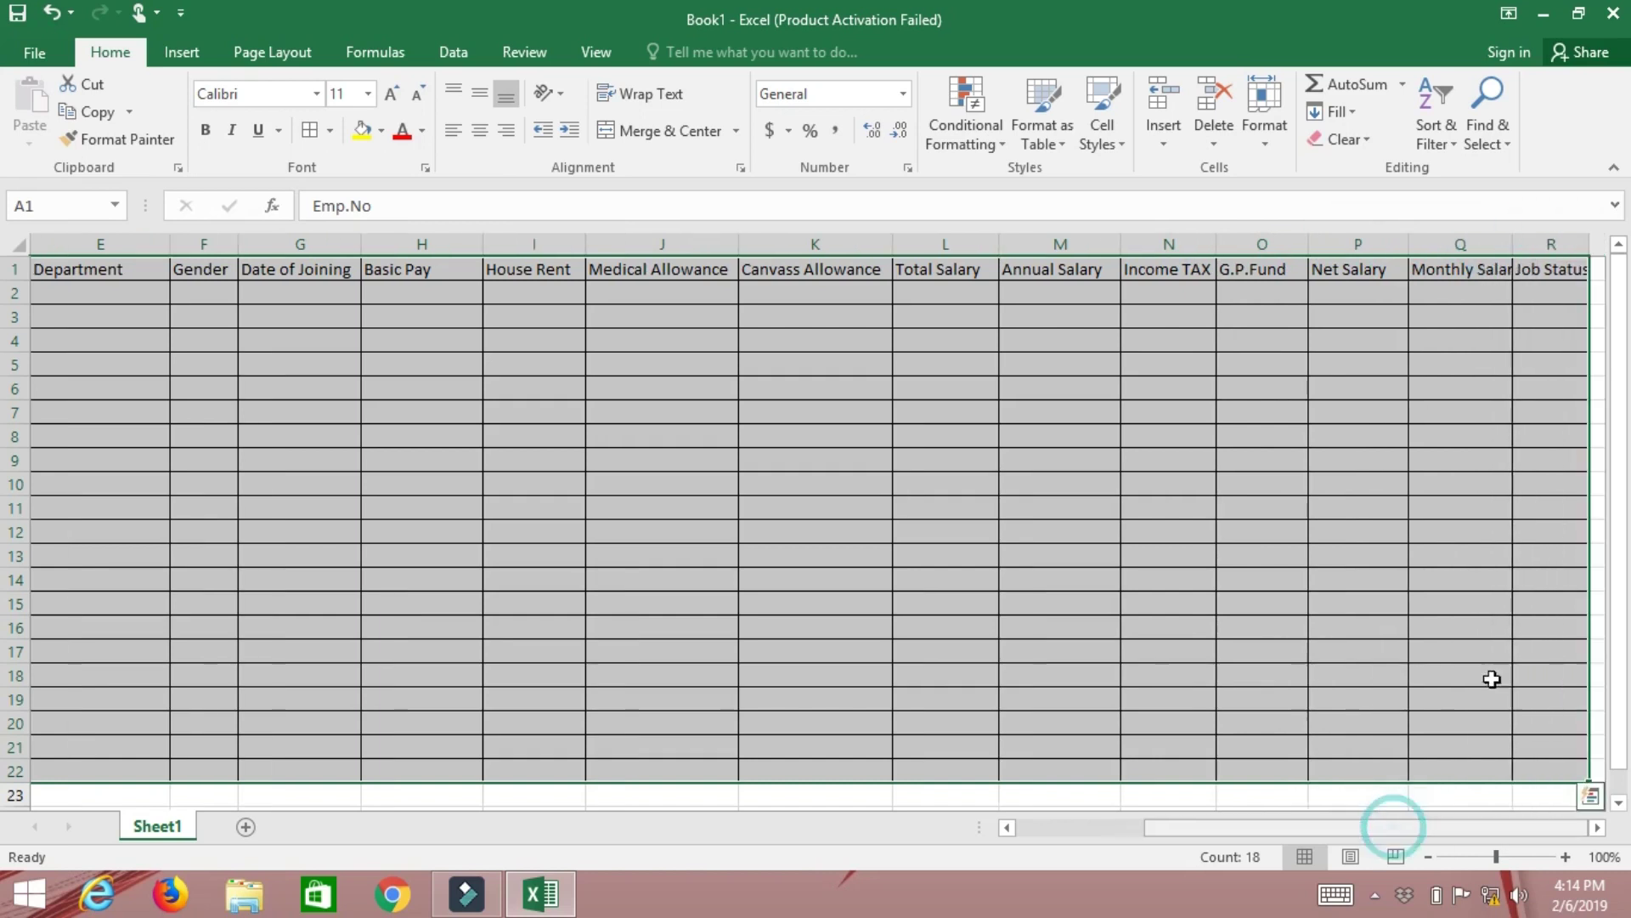
{"action": "left_click_drag", "start_coordinate": [1515, 244], "coordinate": [1536, 281]}
{"action": "left_click_drag", "start_coordinate": [1436, 829], "coordinate": [1459, 829]}
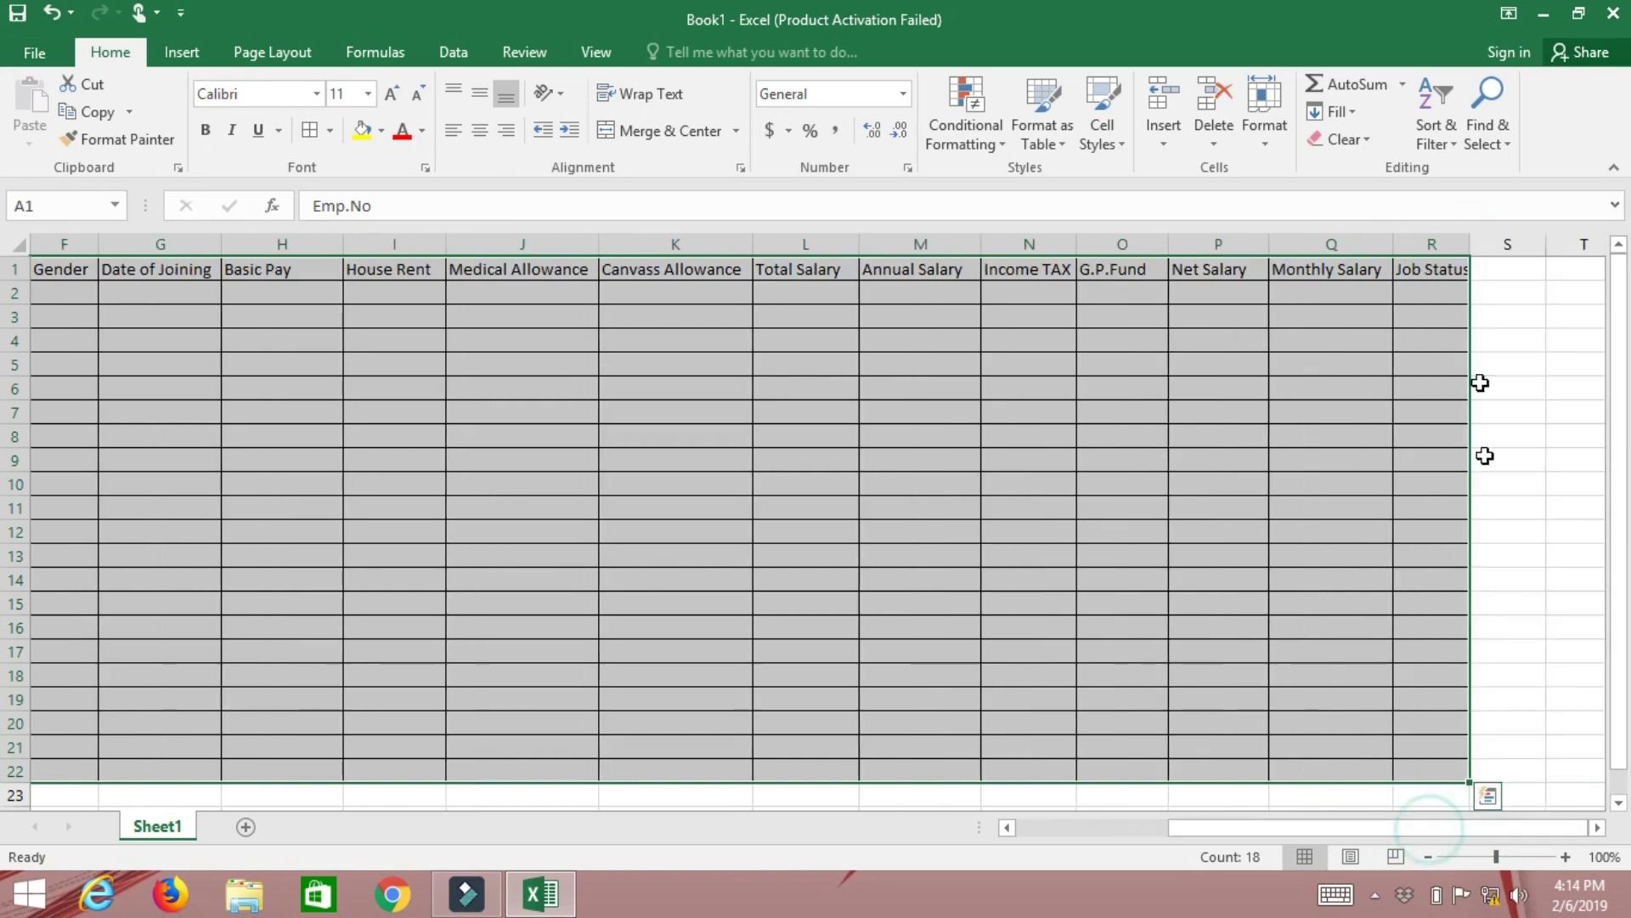
{"action": "left_click_drag", "start_coordinate": [1469, 244], "coordinate": [1530, 244]}
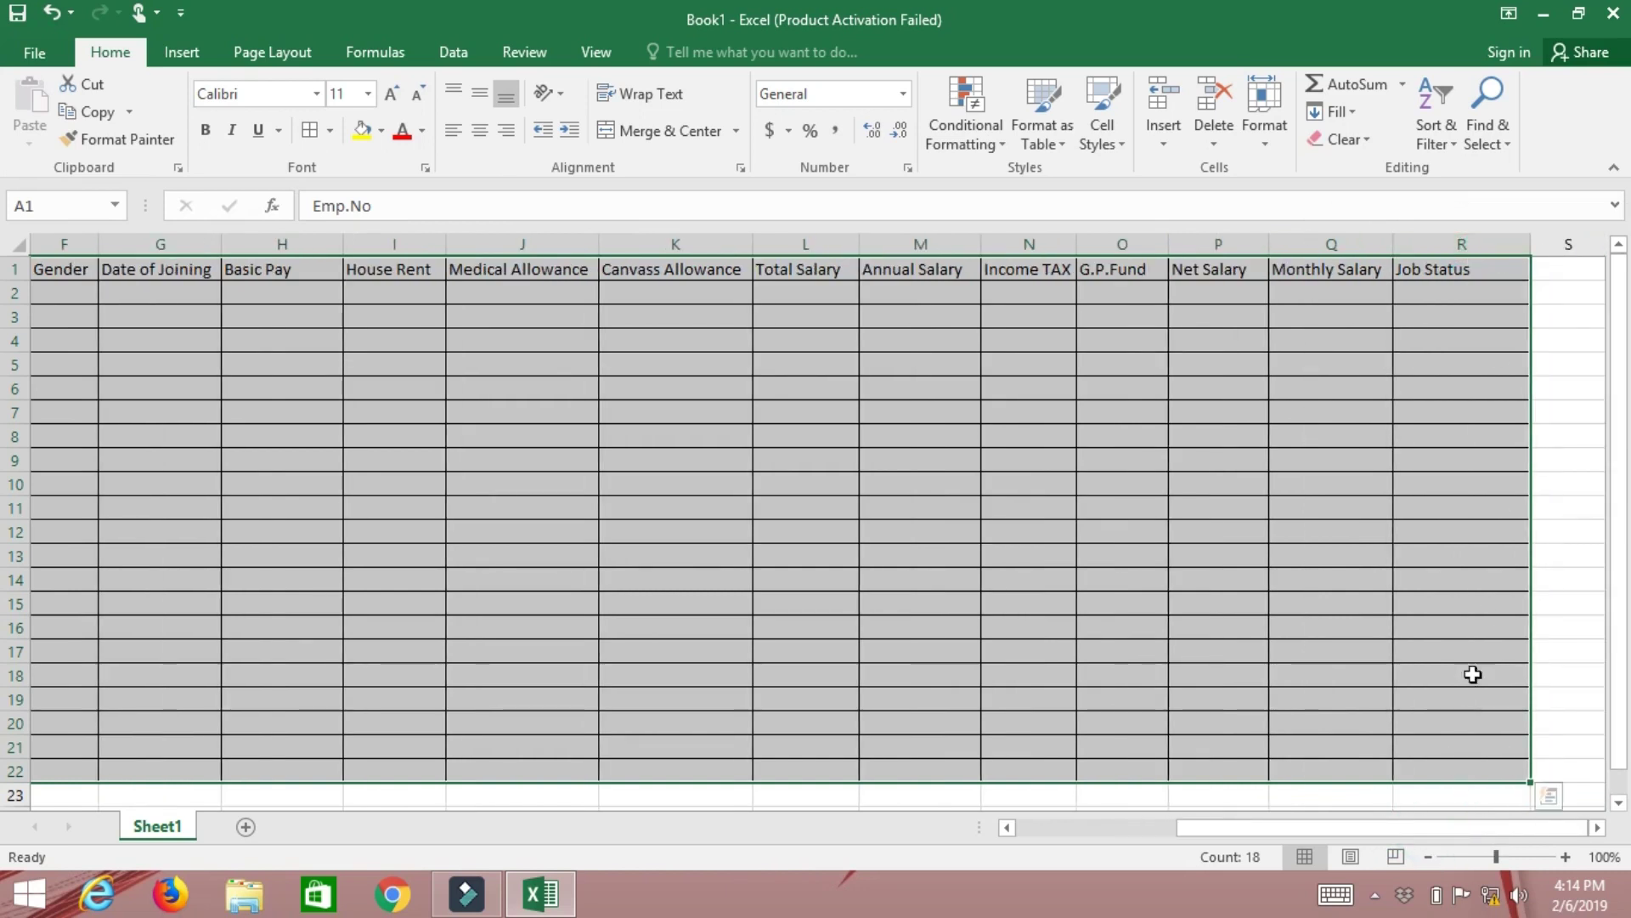
{"action": "left_click_drag", "start_coordinate": [1413, 826], "coordinate": [445, 837]}
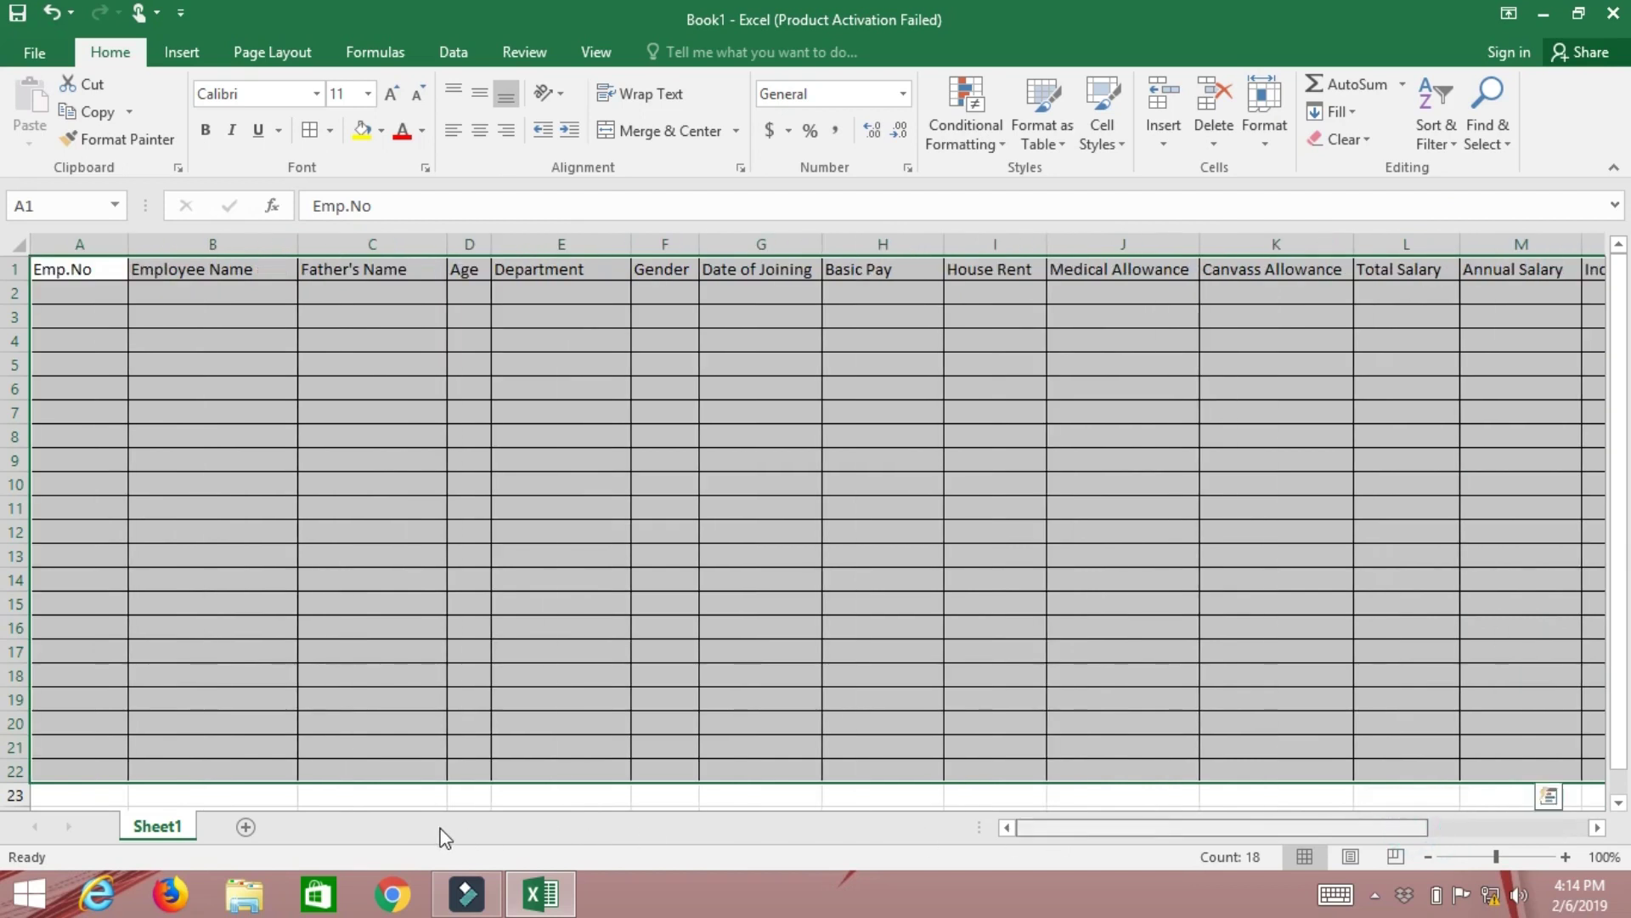
- Apply Adobe Garamond font, then fill A2:A22 with employee numbers 101 to 121, centred
{"action": "left_click", "coordinate": [316, 94]}
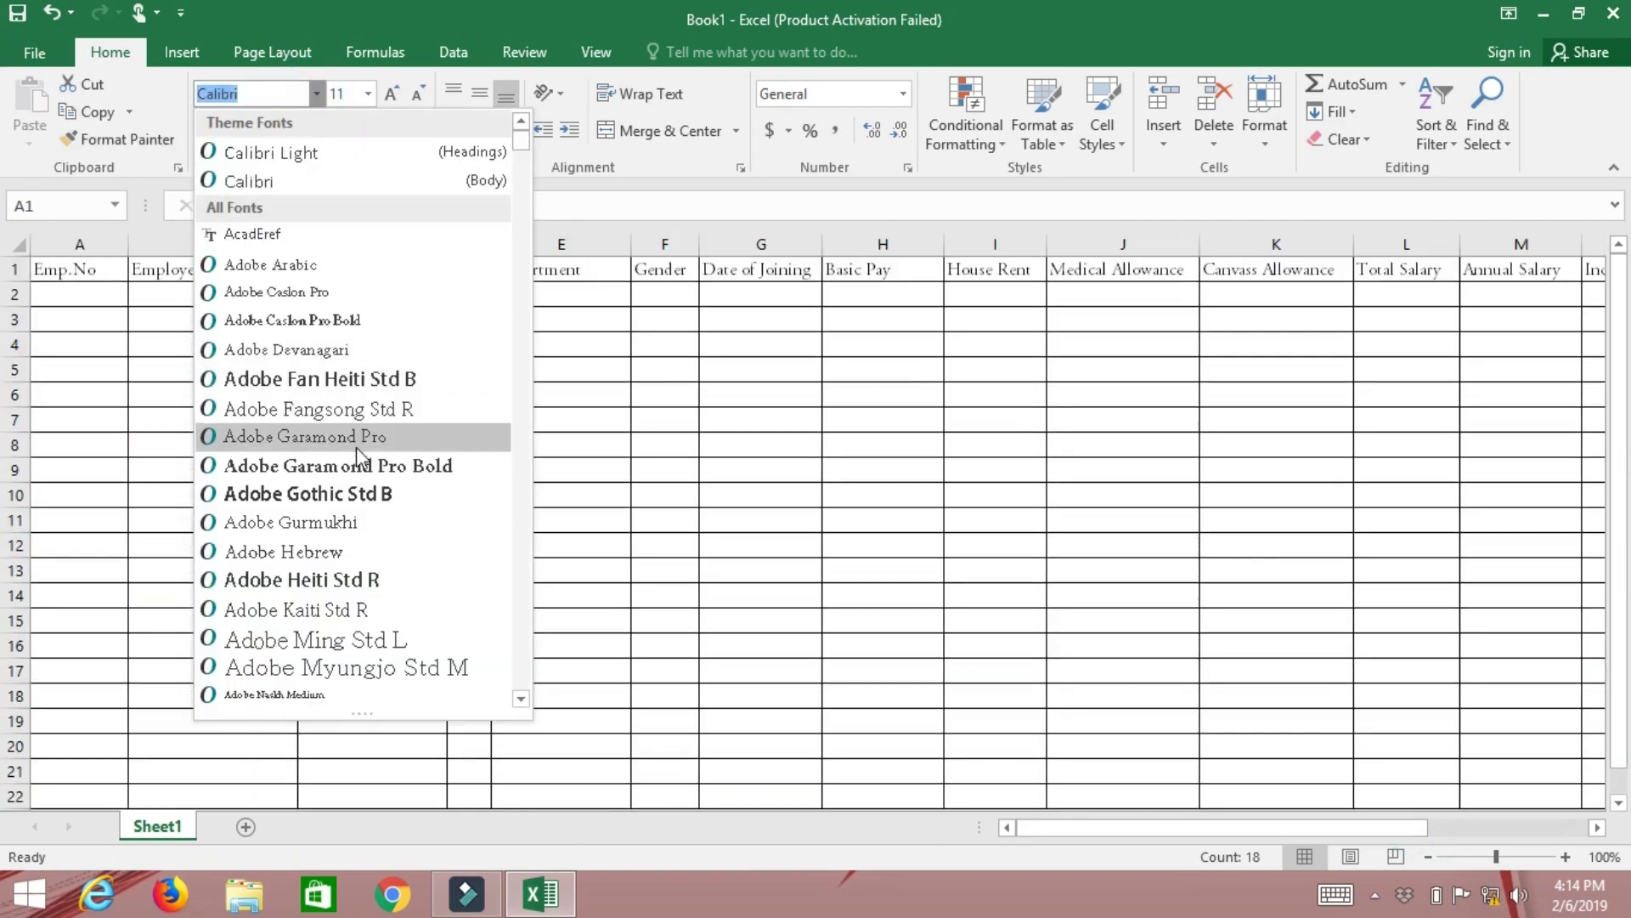
{"action": "left_click", "coordinate": [364, 467]}
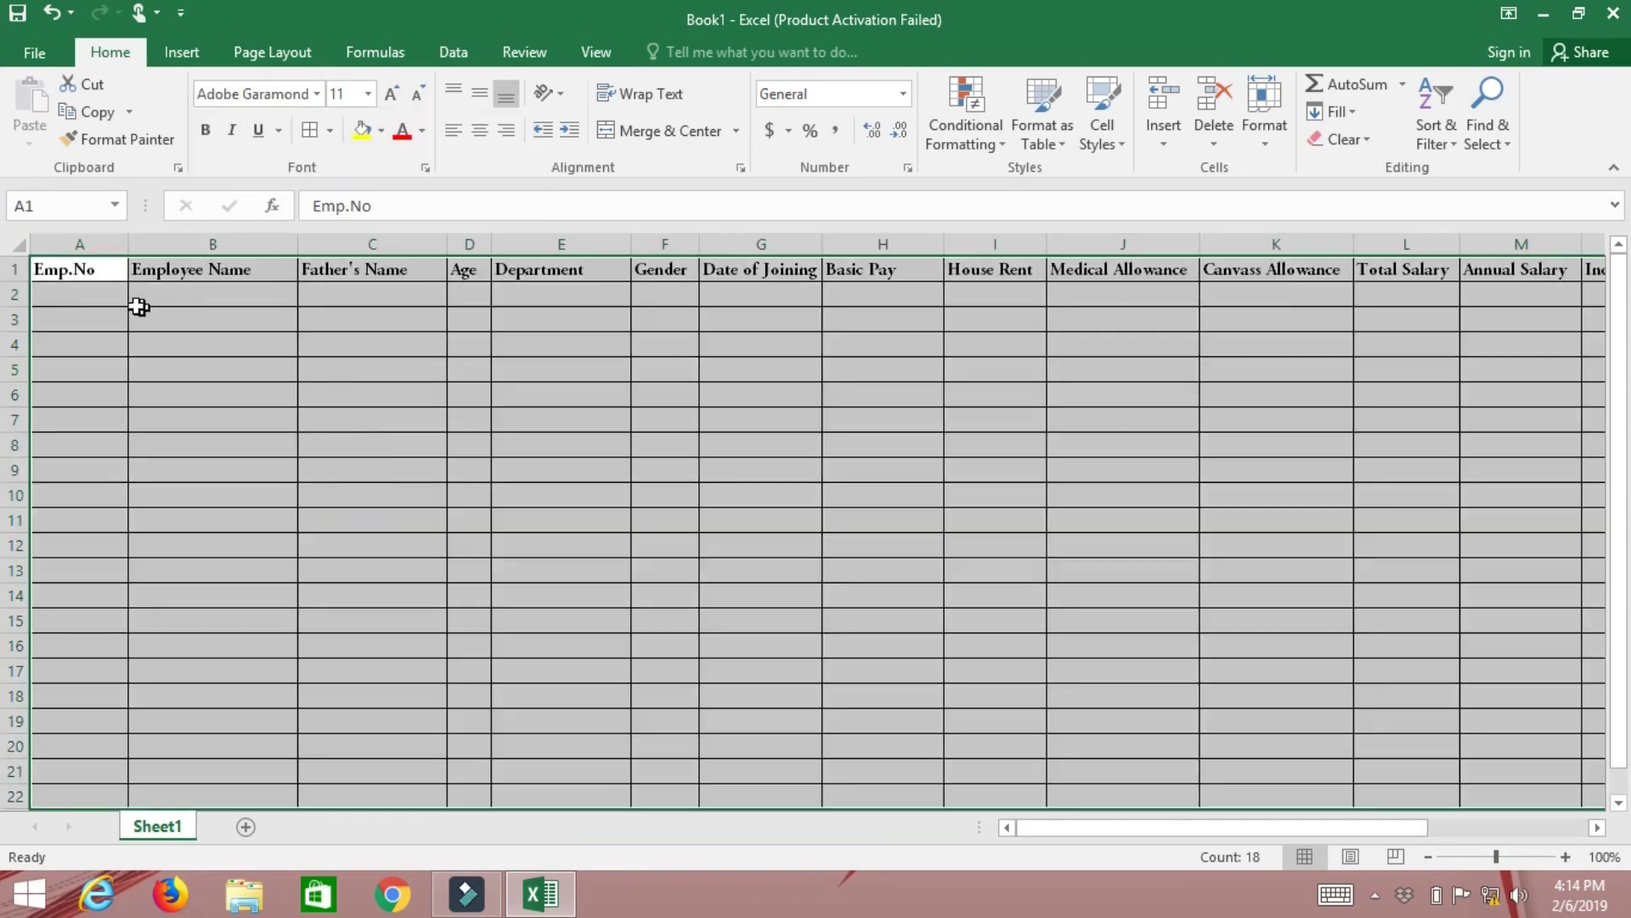
{"action": "left_click", "coordinate": [113, 297]}
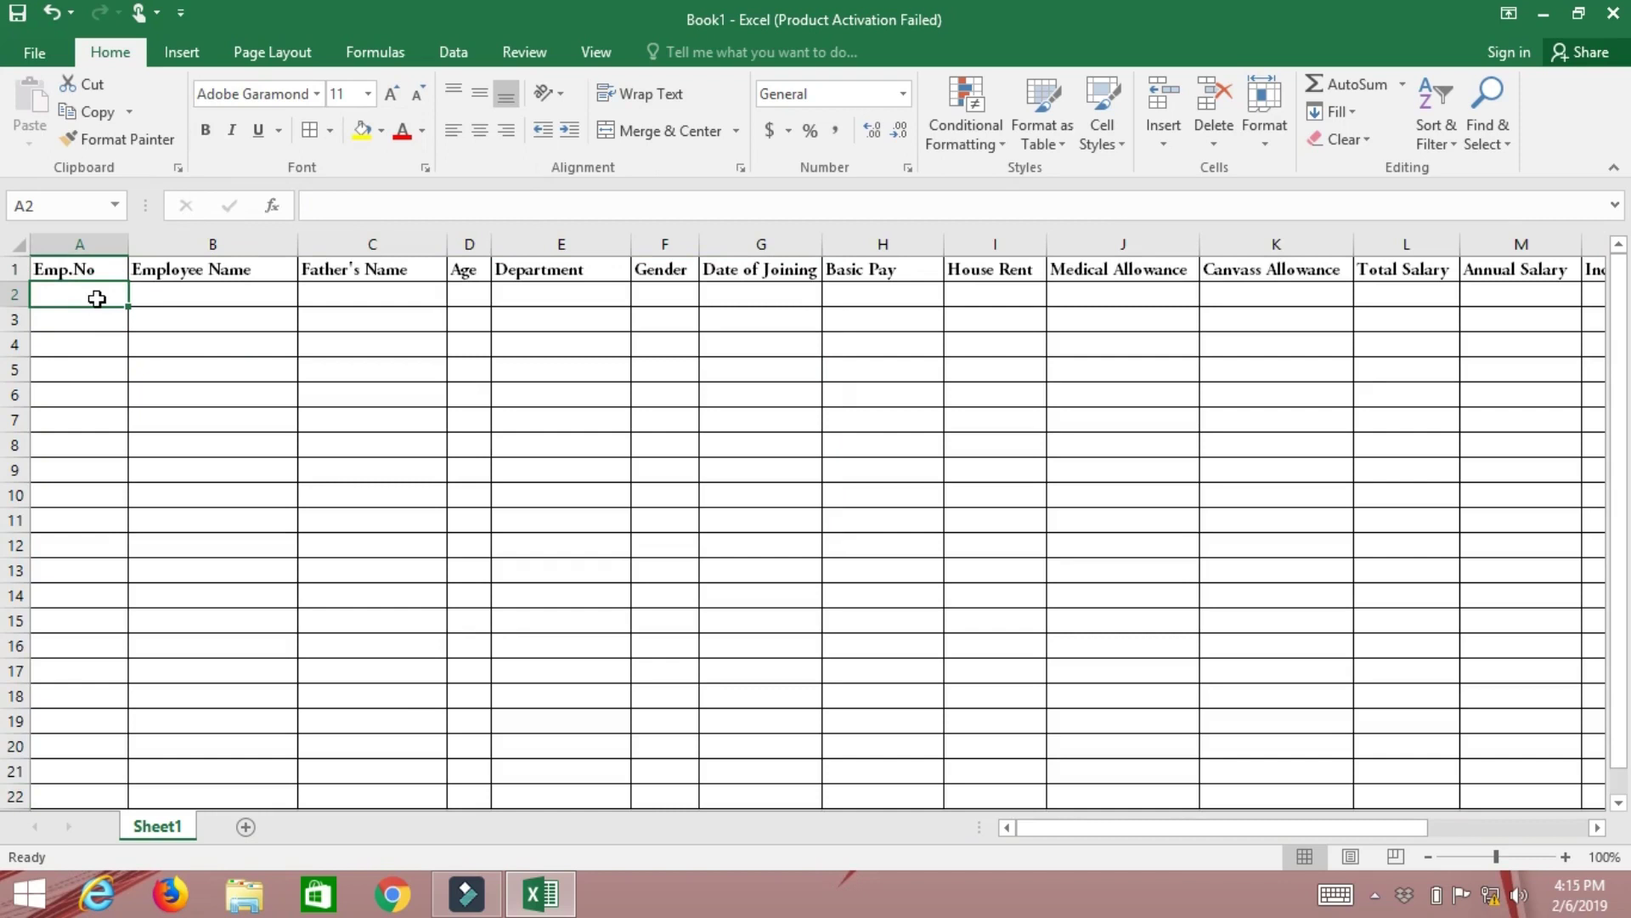
{"action": "type", "text": "10"}
{"action": "key", "text": "Return"}
{"action": "type", "text": "102"}
{"action": "key", "text": "Return"}
{"action": "mouse_move", "coordinate": [59, 294]}
{"action": "left_mouse_down"}
{"action": "mouse_move", "coordinate": [81, 321]}
{"action": "mouse_move", "coordinate": [127, 814]}
{"action": "mouse_move", "coordinate": [122, 690]}
{"action": "left_mouse_up"}
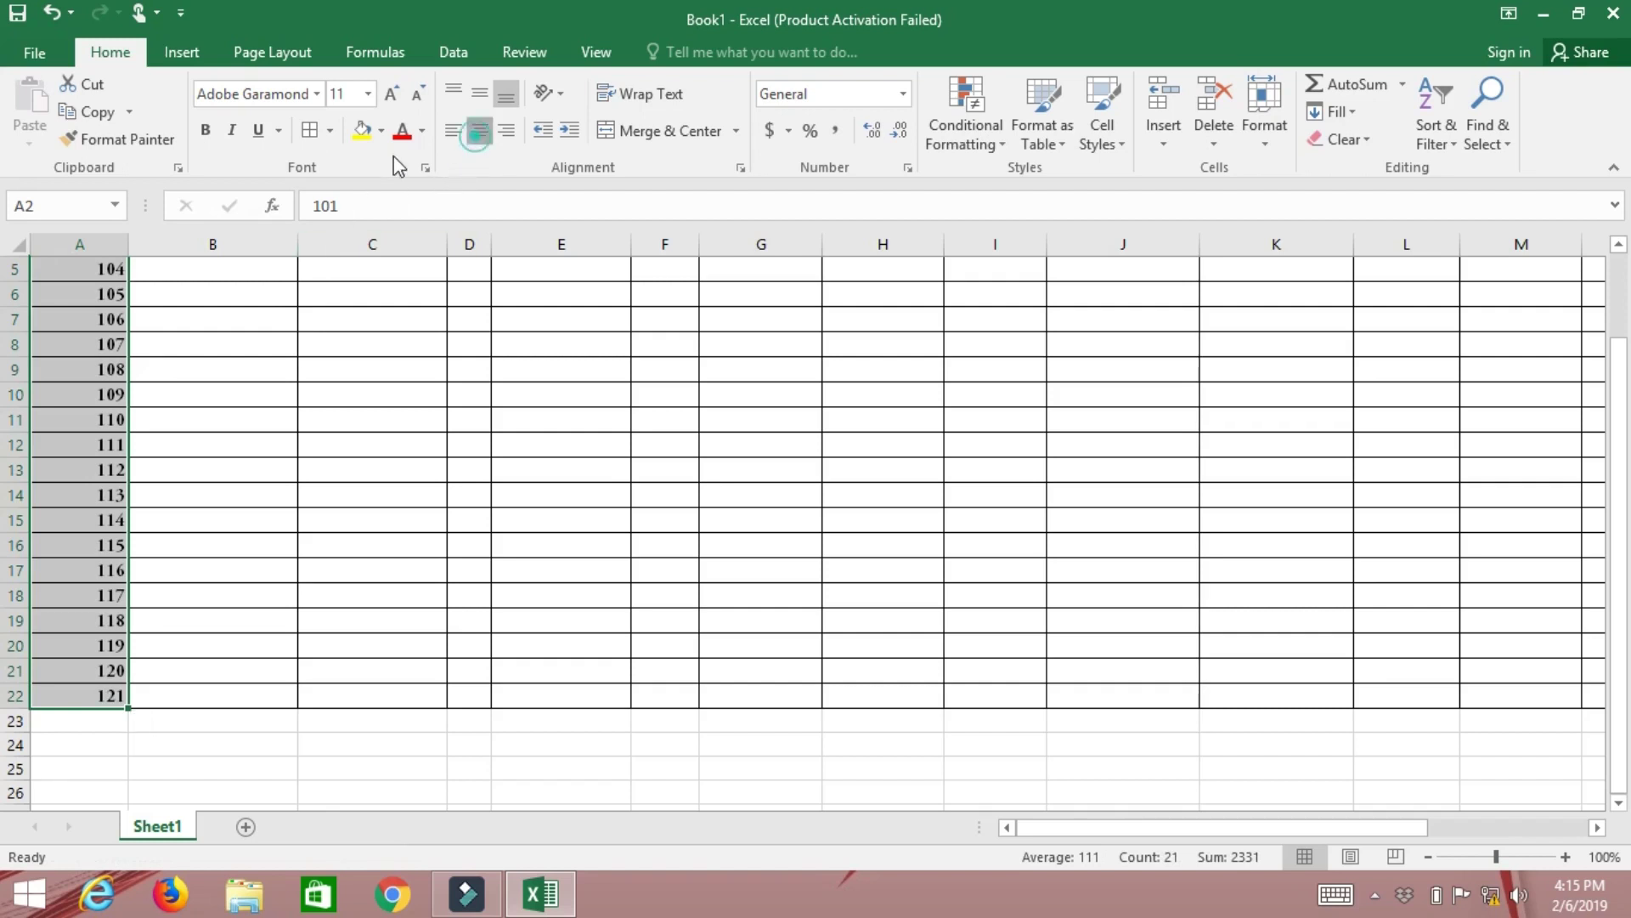
{"action": "left_click", "coordinate": [480, 130]}
- Enter ages 35, 33, 26, 33, 36, 38, 39, 33, 32, 30 in D2:D11
{"action": "left_click", "coordinate": [214, 299]}
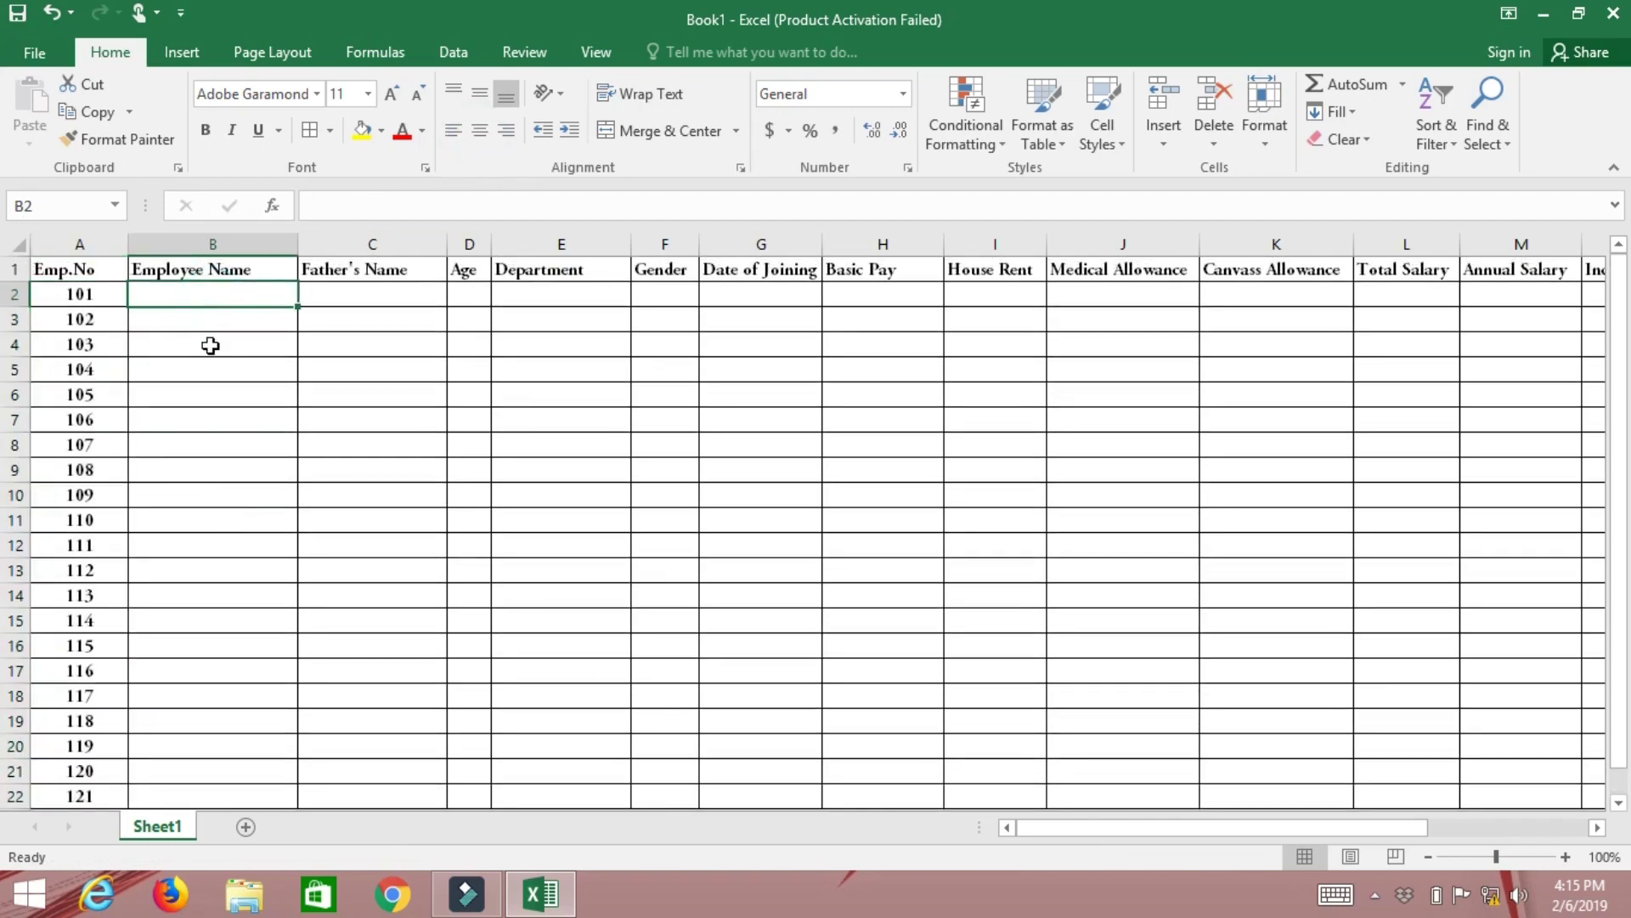
{"action": "left_click", "coordinate": [474, 294]}
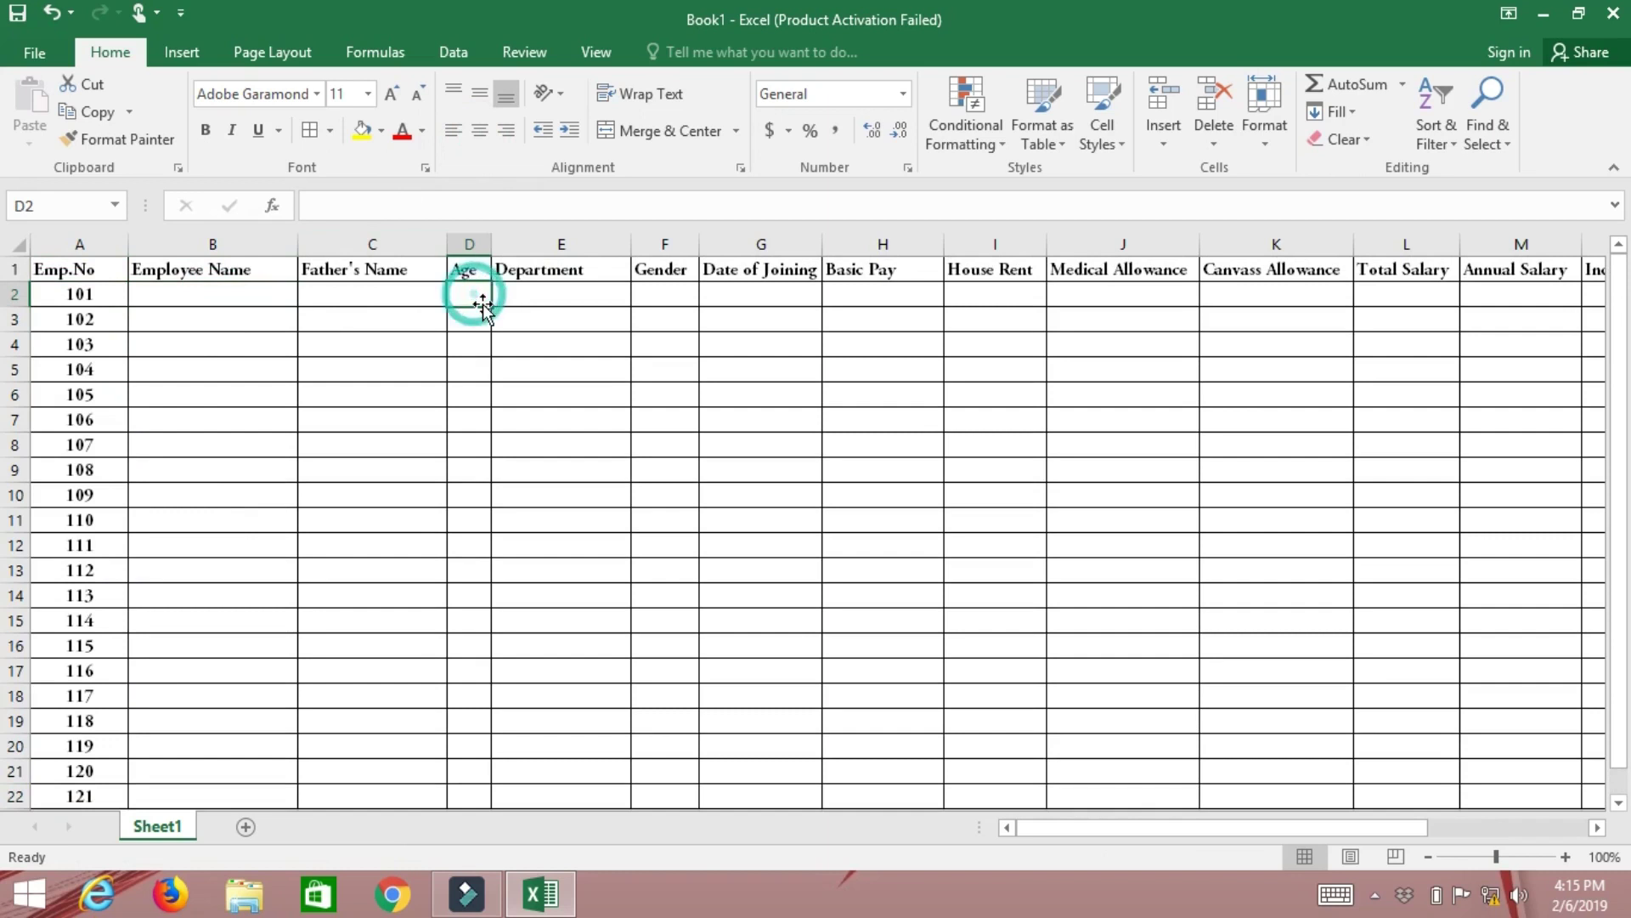
{"action": "type", "text": "35"}
{"action": "key", "text": "Return"}
{"action": "type", "text": "33"}
{"action": "key", "text": "Return"}
{"action": "type", "text": "26"}
{"action": "key", "text": "Return"}
{"action": "type", "text": "33"}
{"action": "key", "text": "Return"}
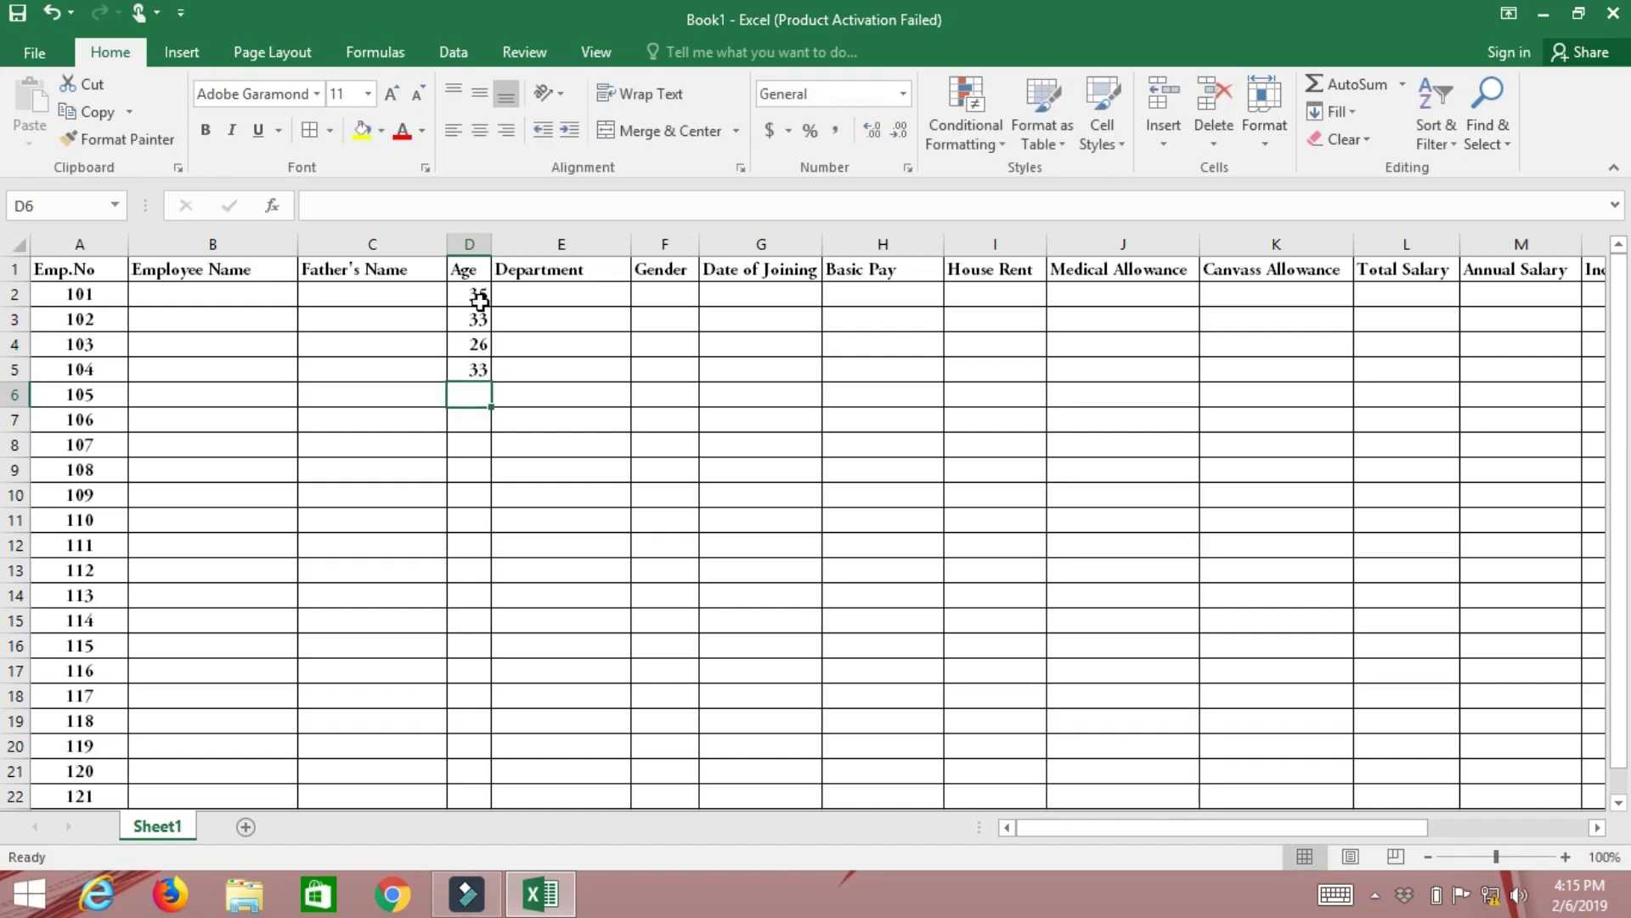
{"action": "type", "text": "36"}
{"action": "key", "text": "Return"}
{"action": "type", "text": "38"}
{"action": "key", "text": "Return"}
{"action": "type", "text": "39"}
{"action": "key", "text": "Return"}
{"action": "type", "text": "33"}
{"action": "key", "text": "Return"}
{"action": "type", "text": "32"}
{"action": "key", "text": "Return"}
{"action": "type", "text": "30"}
{"action": "key", "text": "Return"}
- Enter ages 25, 28, 29, 33, 36, 37, 33, 30, 36, 39, 38 in D12:D22
{"action": "type", "text": "25"}
{"action": "key", "text": "Return"}
{"action": "type", "text": "28"}
{"action": "key", "text": "Return"}
{"action": "type", "text": "29"}
{"action": "key", "text": "Return"}
{"action": "type", "text": "33"}
{"action": "key", "text": "Return"}
{"action": "type", "text": "36"}
{"action": "key", "text": "Return"}
{"action": "type", "text": "37"}
{"action": "key", "text": "Return"}
{"action": "type", "text": "5"}
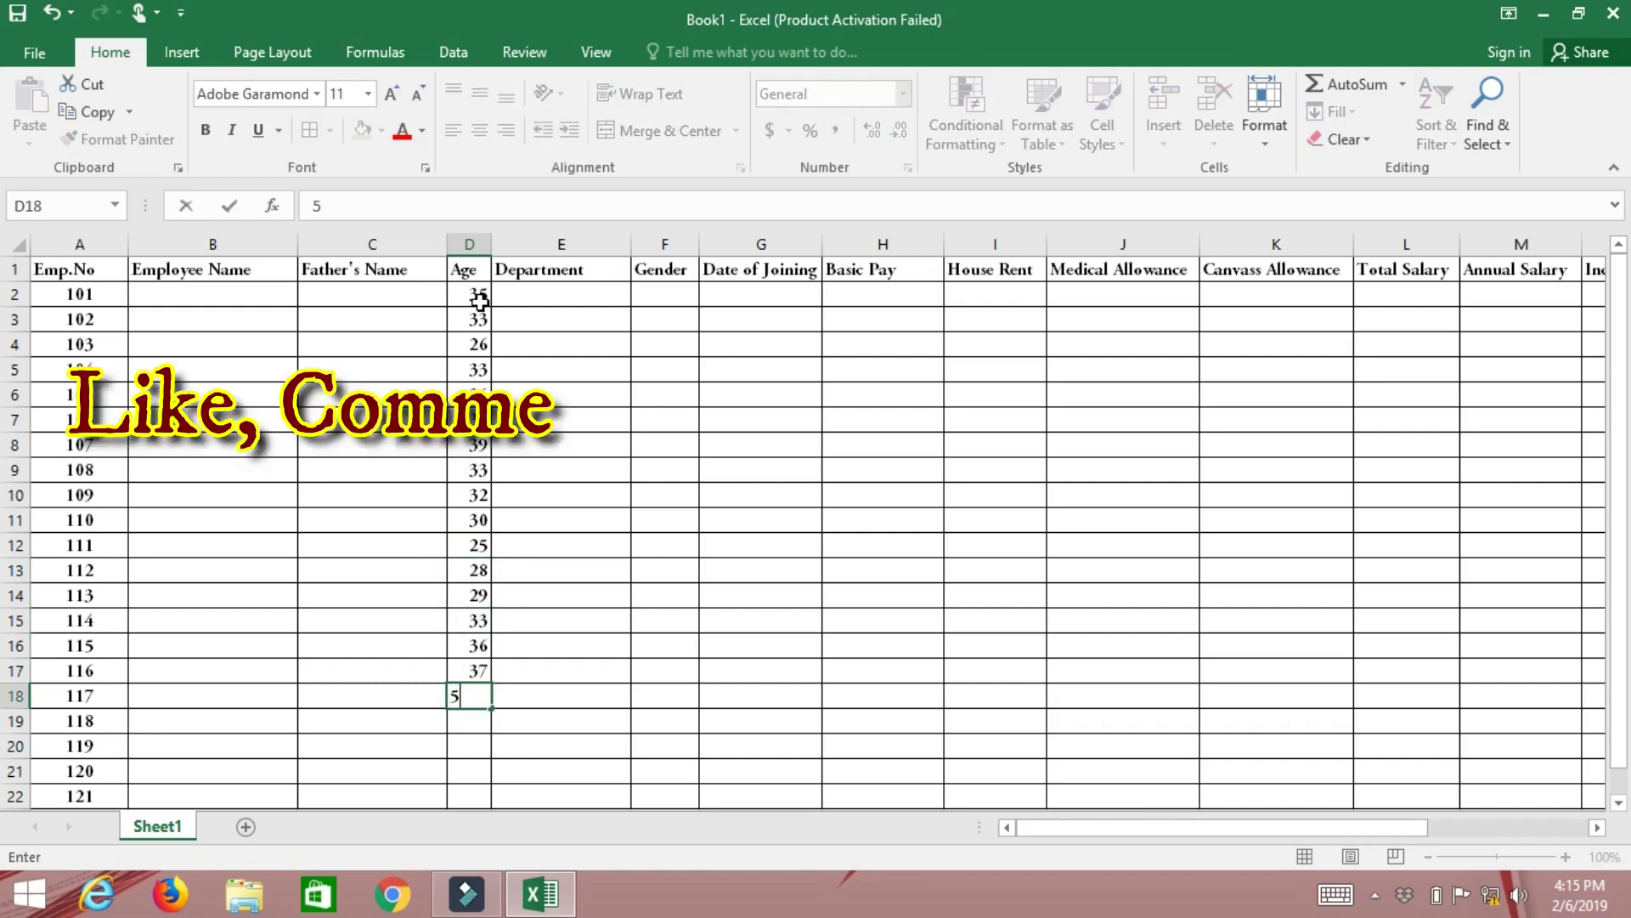
{"action": "key", "text": "BackSpace"}
{"action": "type", "text": "3"}
{"action": "key", "text": "Return"}
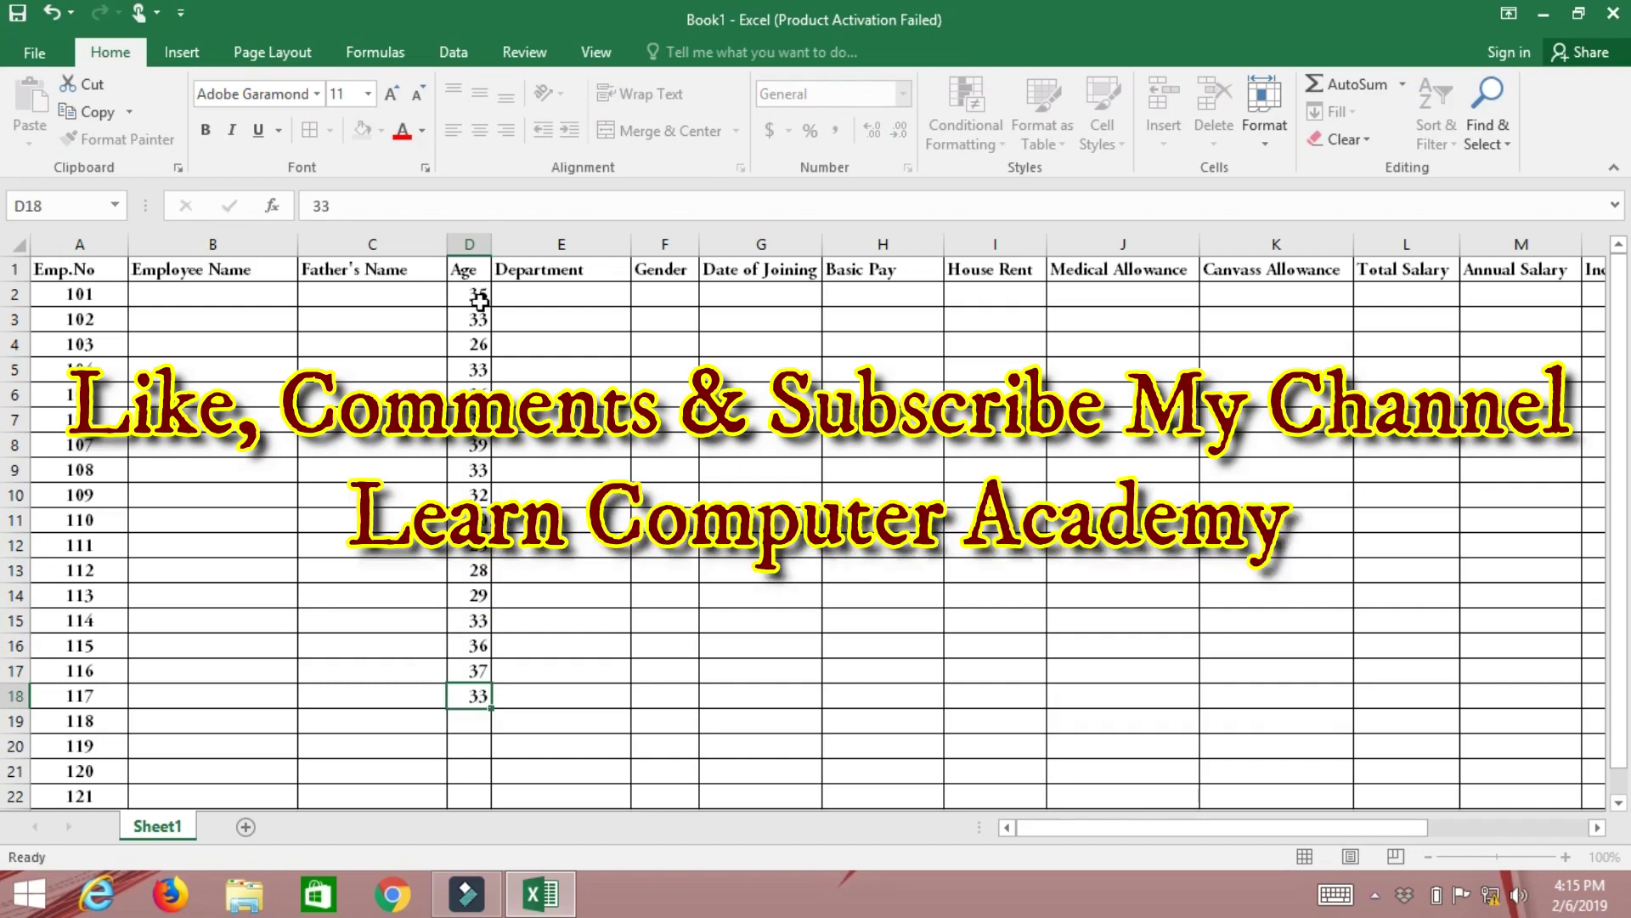
{"action": "type", "text": "30"}
{"action": "key", "text": "Return"}
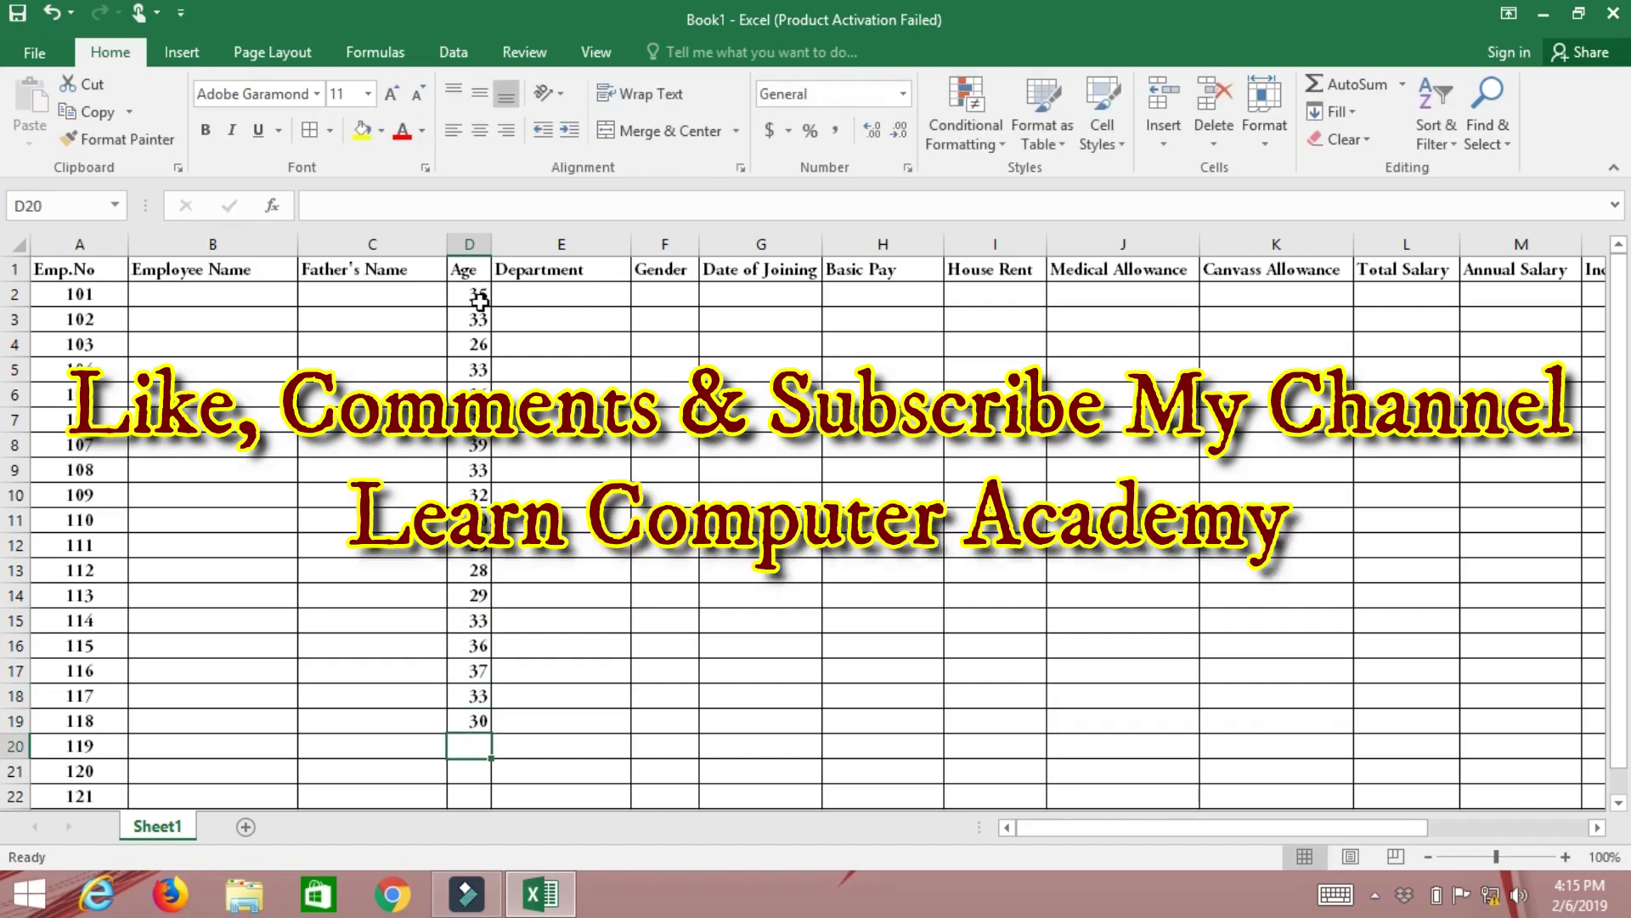
{"action": "type", "text": "36"}
{"action": "key", "text": "Return"}
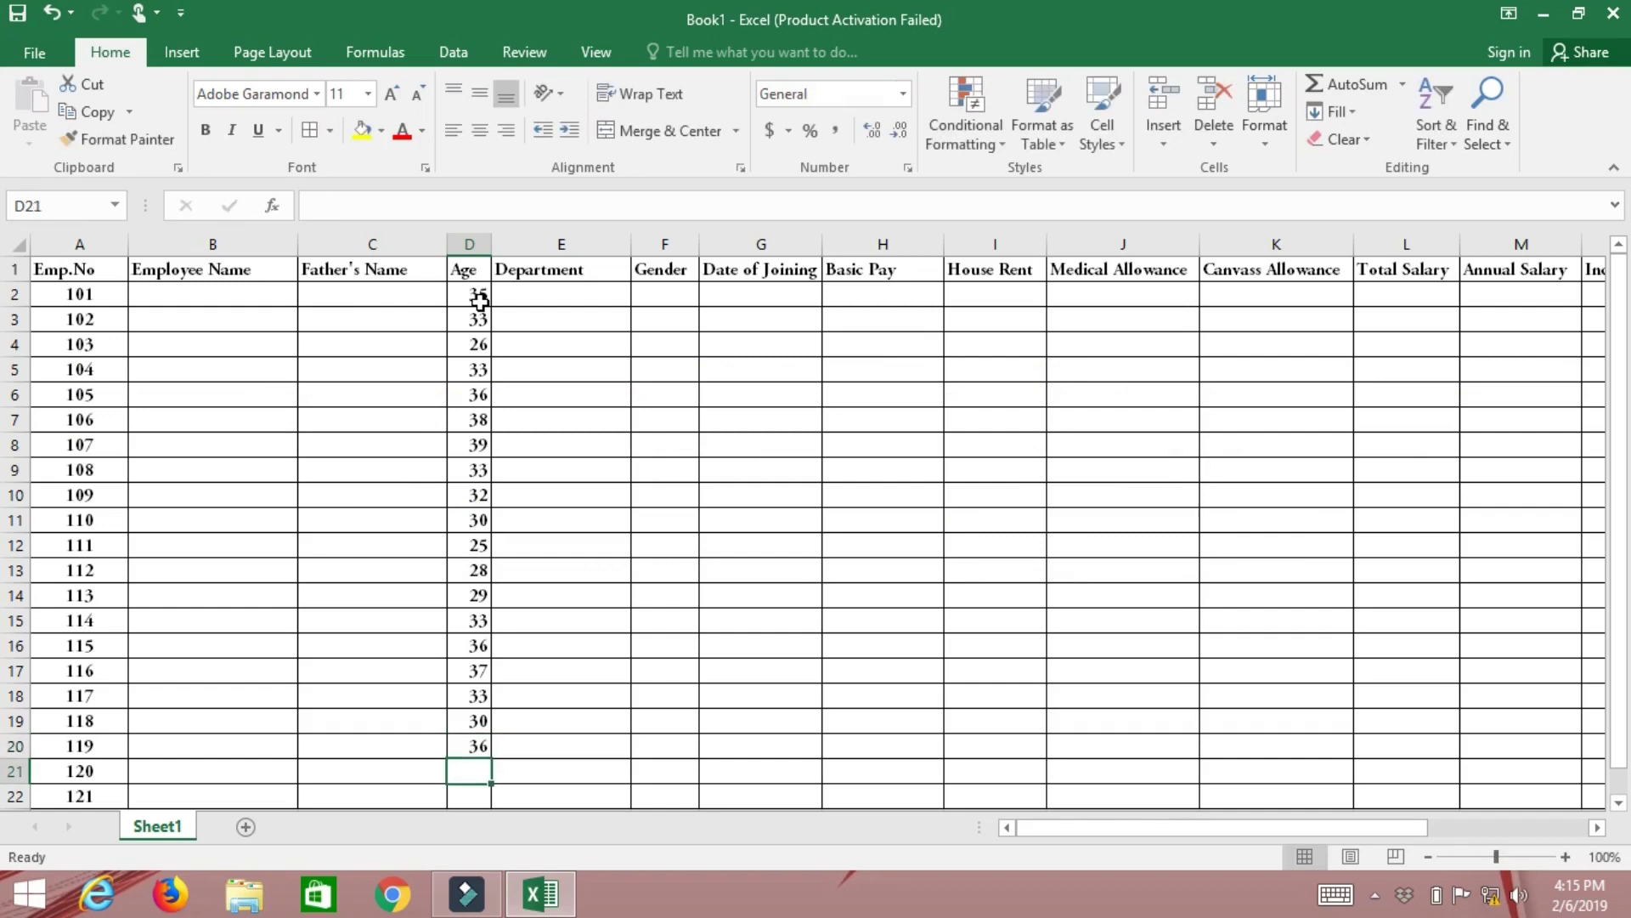
{"action": "type", "text": "39"}
{"action": "key", "text": "Up"}
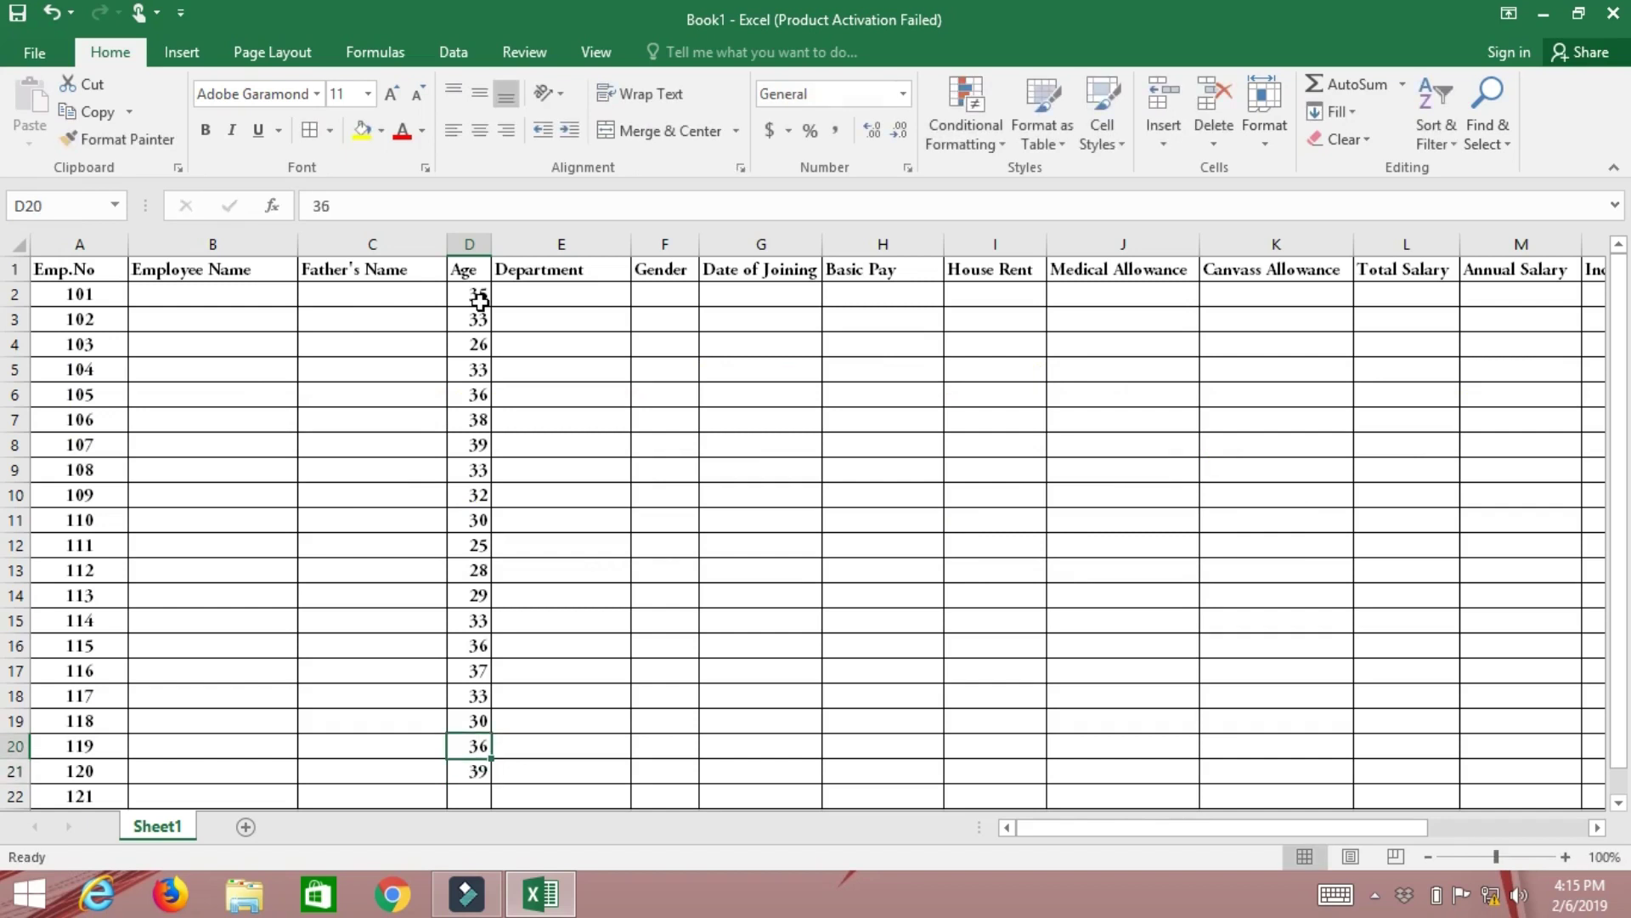
{"action": "key", "text": "Down"}
{"action": "key", "text": "Down"}
{"action": "type", "text": "38"}
{"action": "key", "text": "Return"}
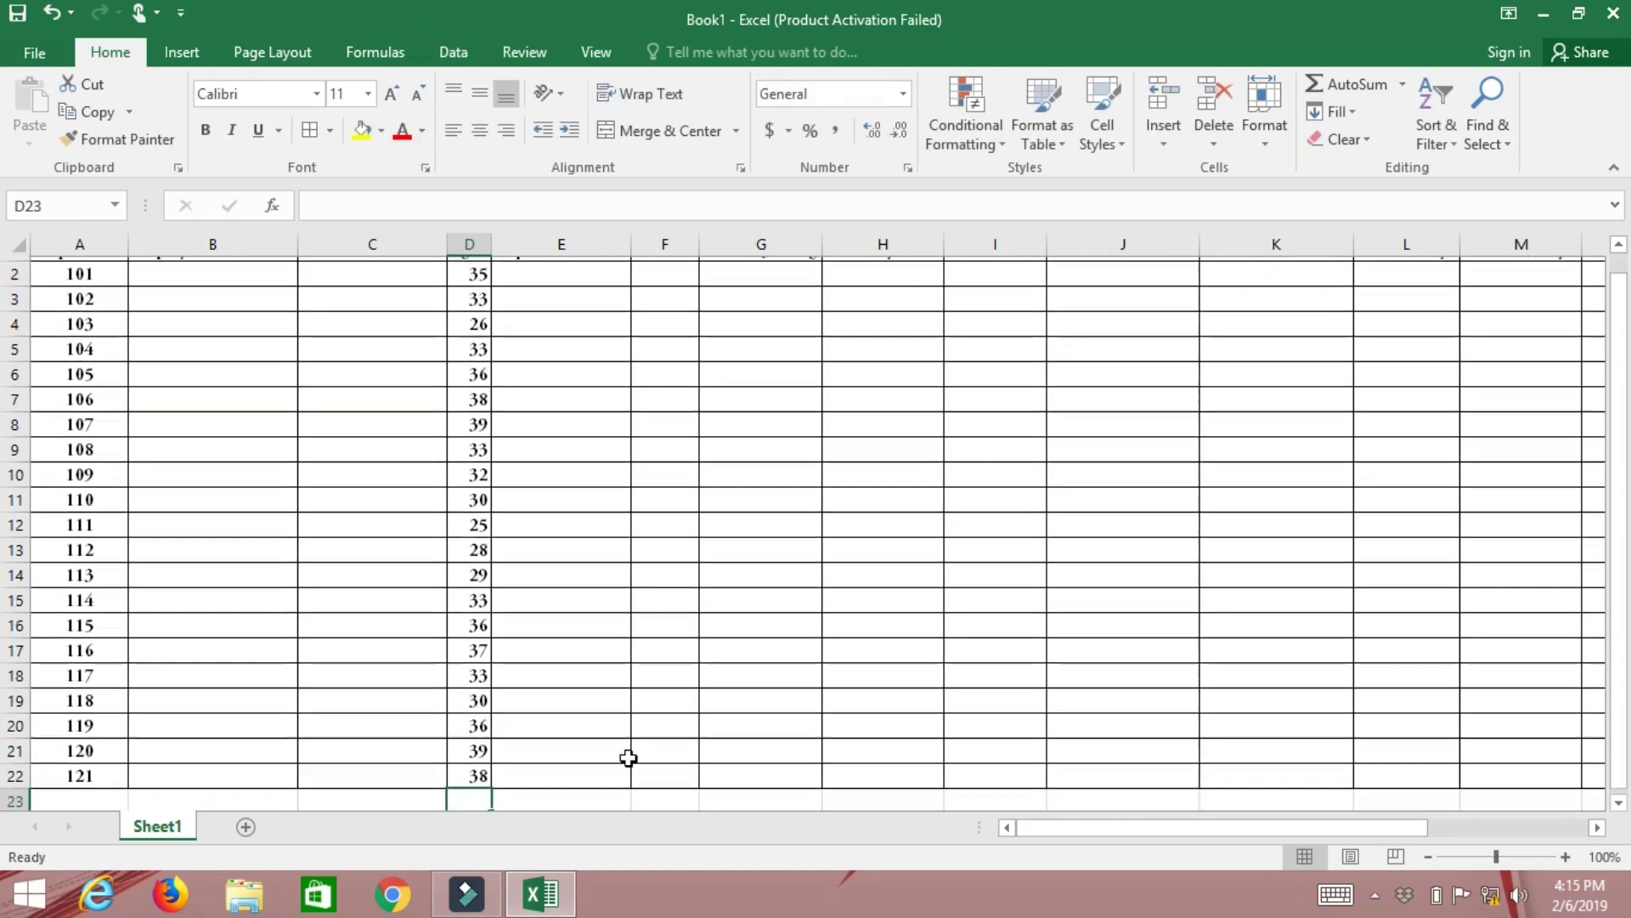
- Centre the ages in D2:D22
{"action": "scroll", "coordinate": [627, 757], "scroll_direction": "up", "scroll_amount": 1}
{"action": "left_click_drag", "start_coordinate": [473, 294], "coordinate": [467, 670]}
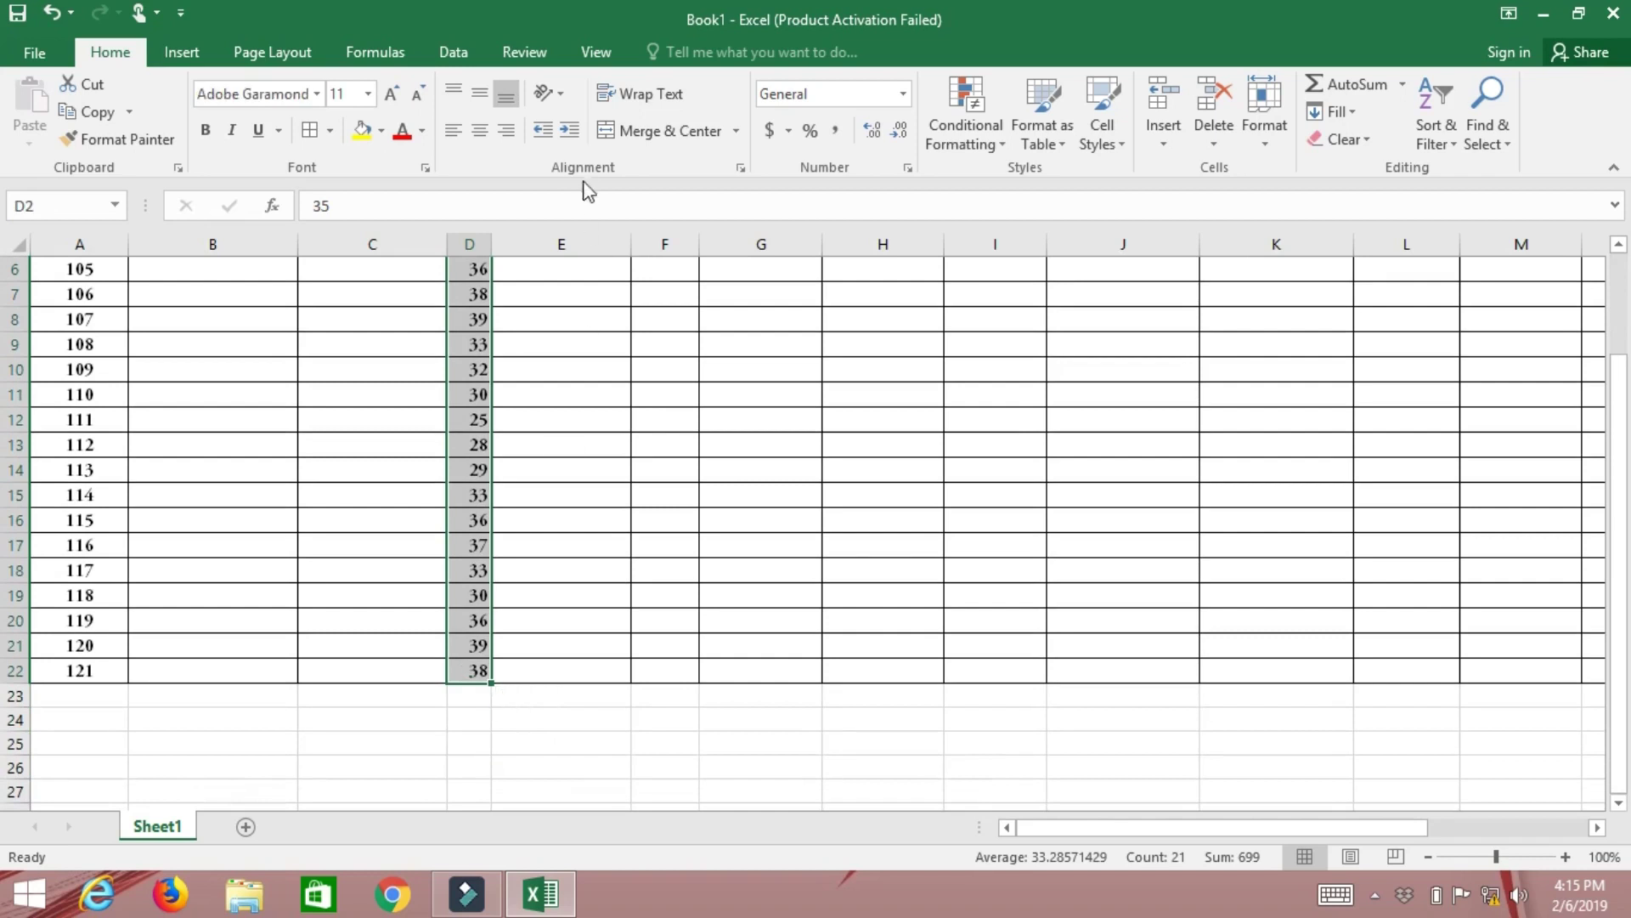
{"action": "left_click", "coordinate": [480, 130]}
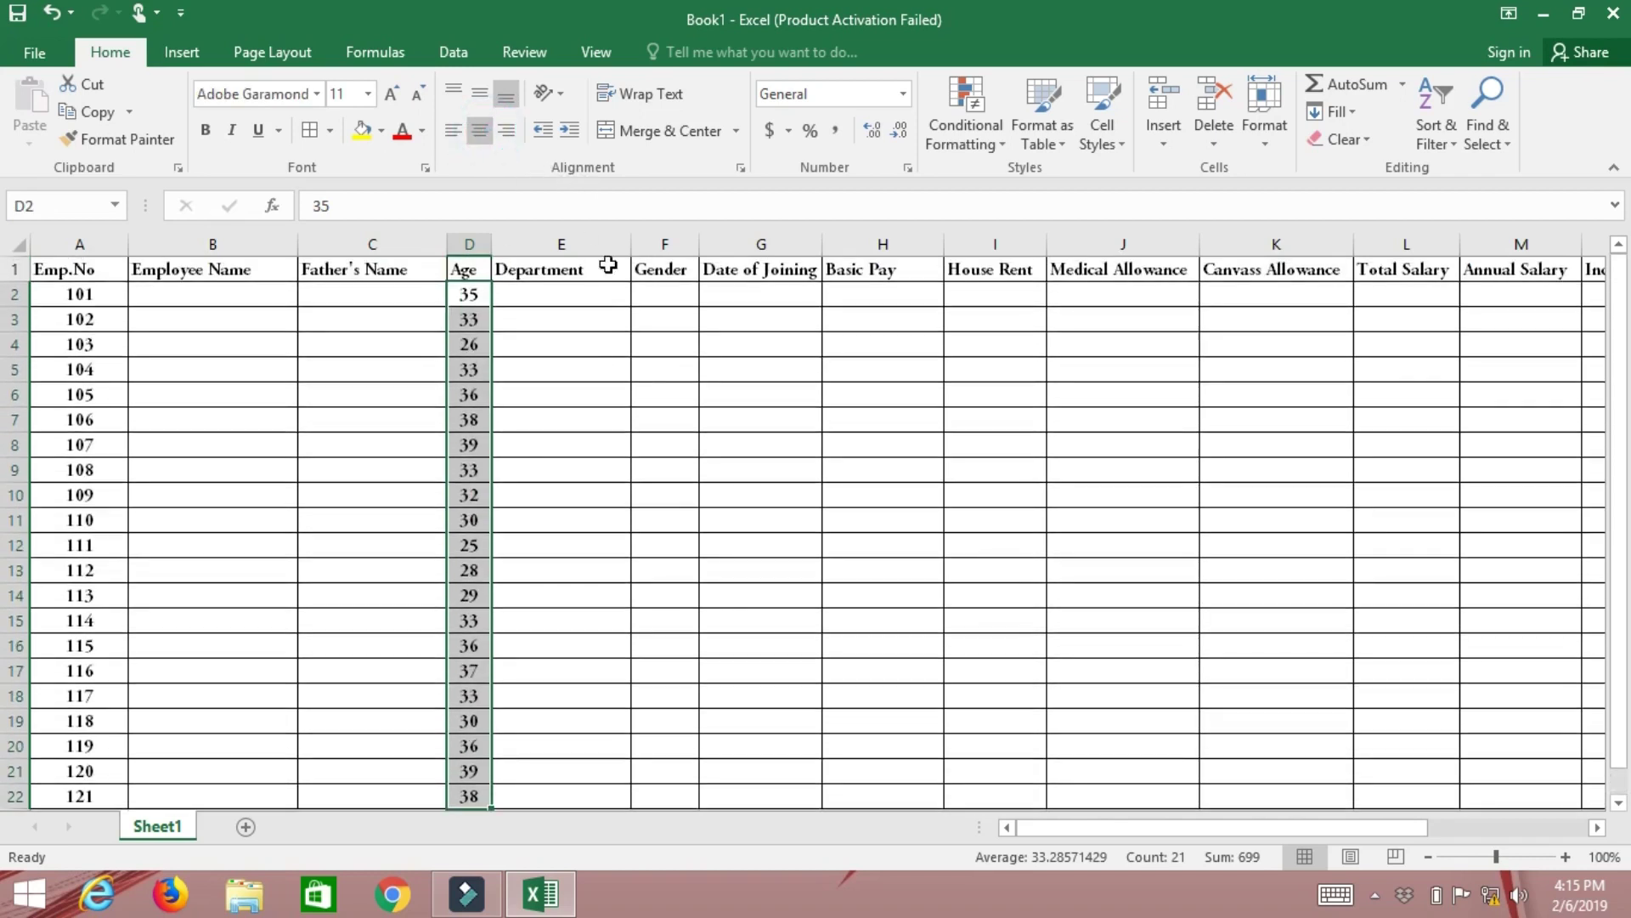
- Widen the Department column and enter Account, MIS and Finance in E2:E4
{"action": "left_click_drag", "start_coordinate": [630, 243], "coordinate": [677, 243]}
{"action": "left_click", "coordinate": [609, 292]}
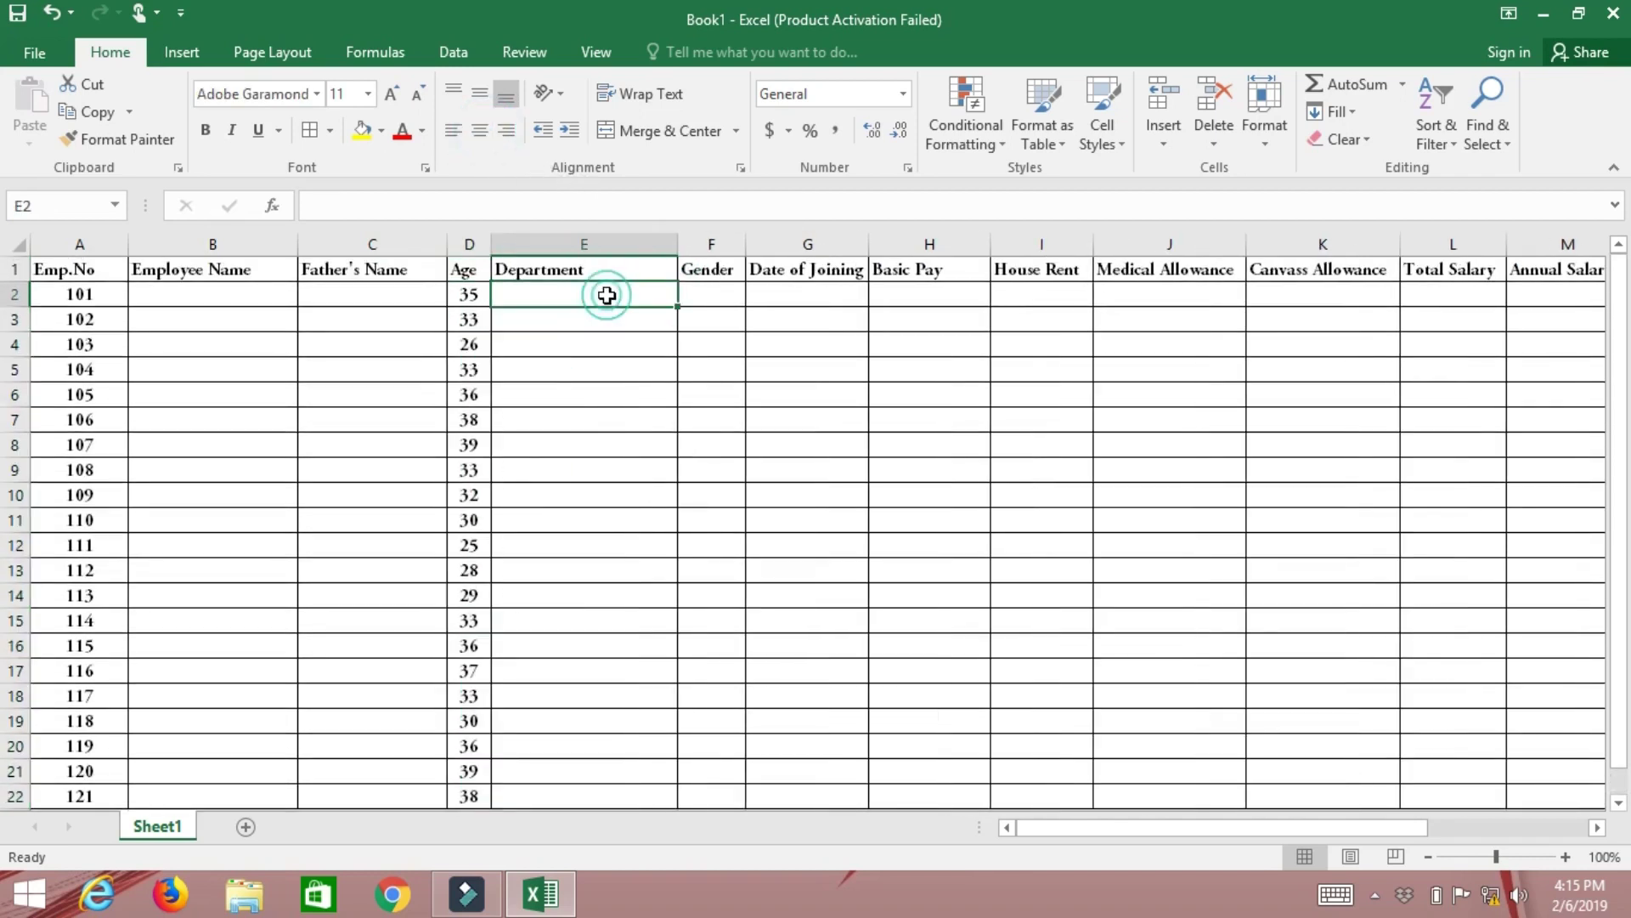
{"action": "type", "text": "Account"}
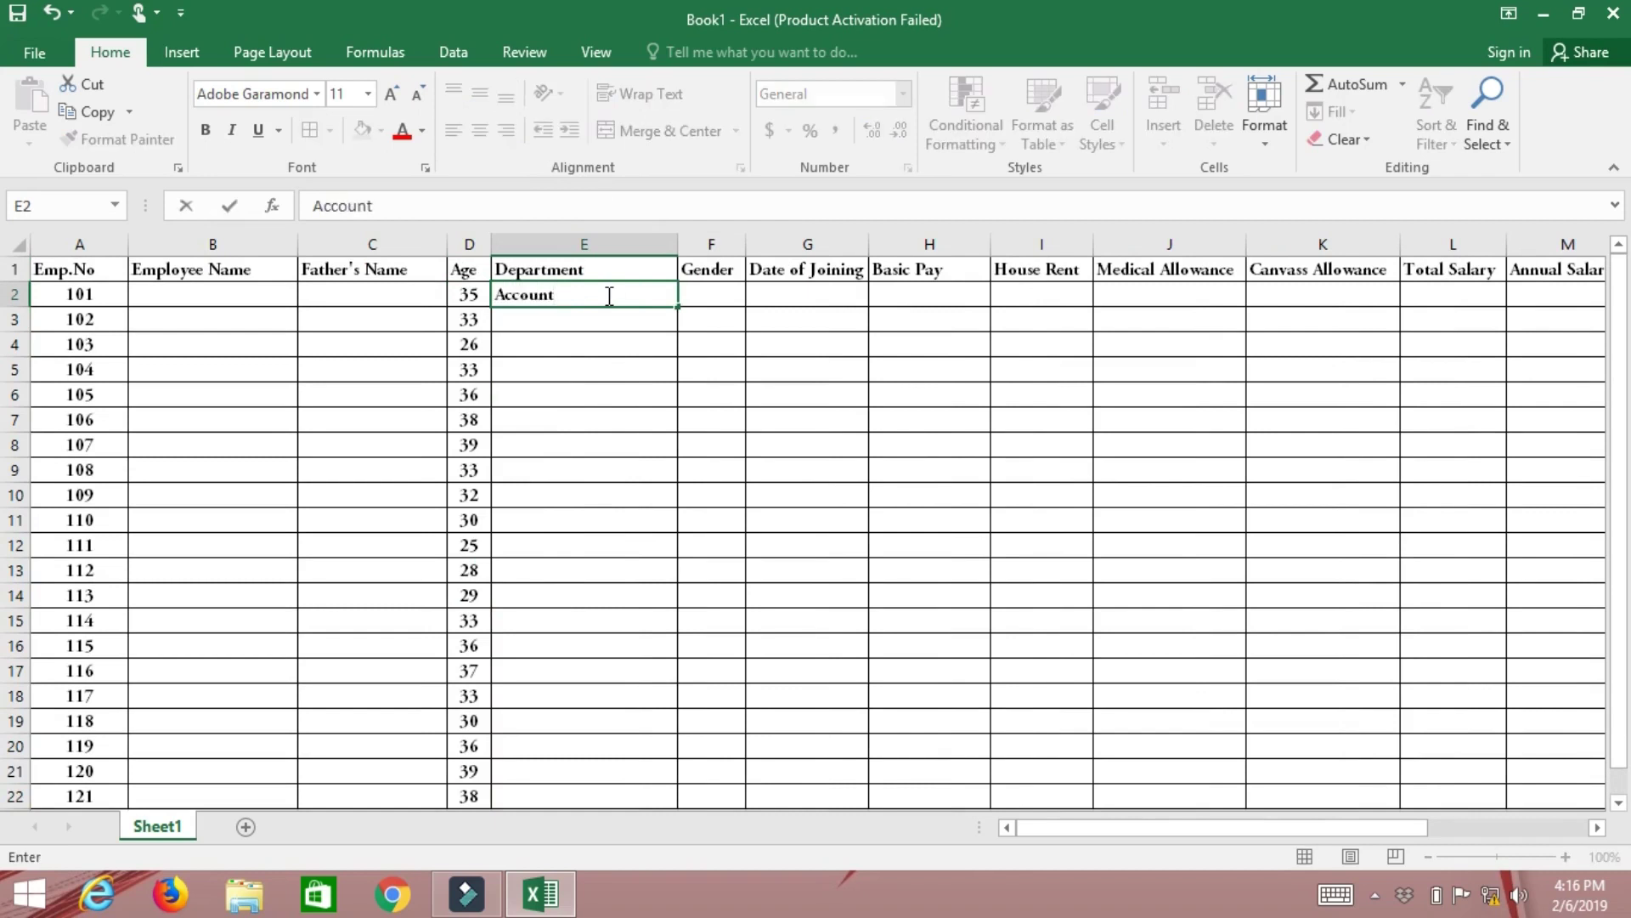
{"action": "key", "text": "Return"}
{"action": "type", "text": "MIS"}
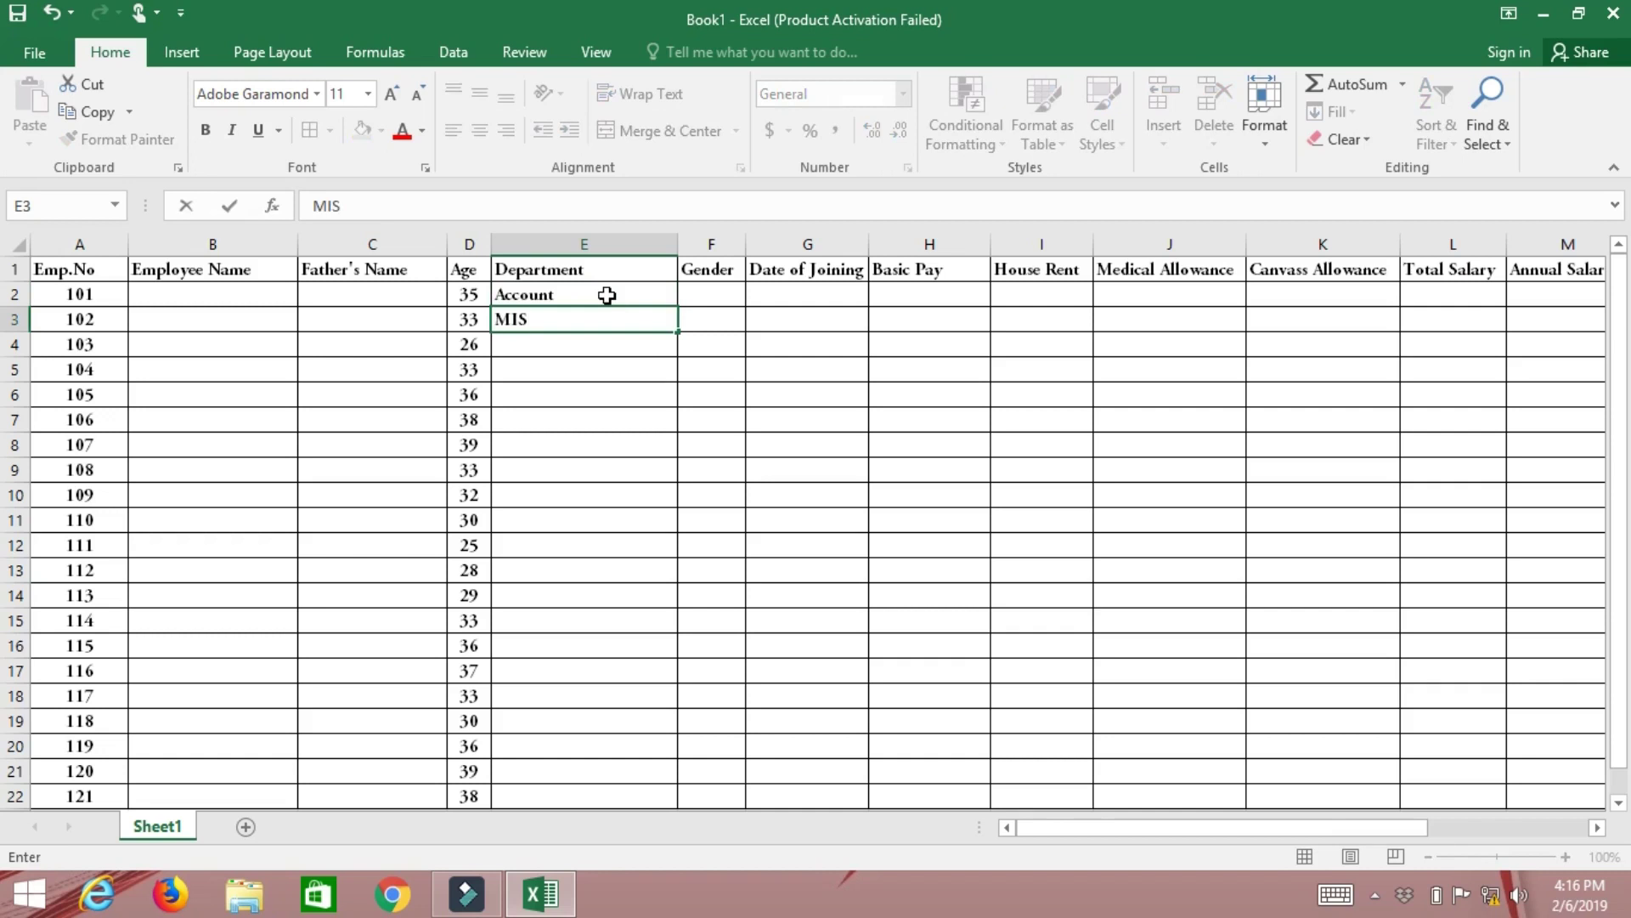
{"action": "key", "text": "Return"}
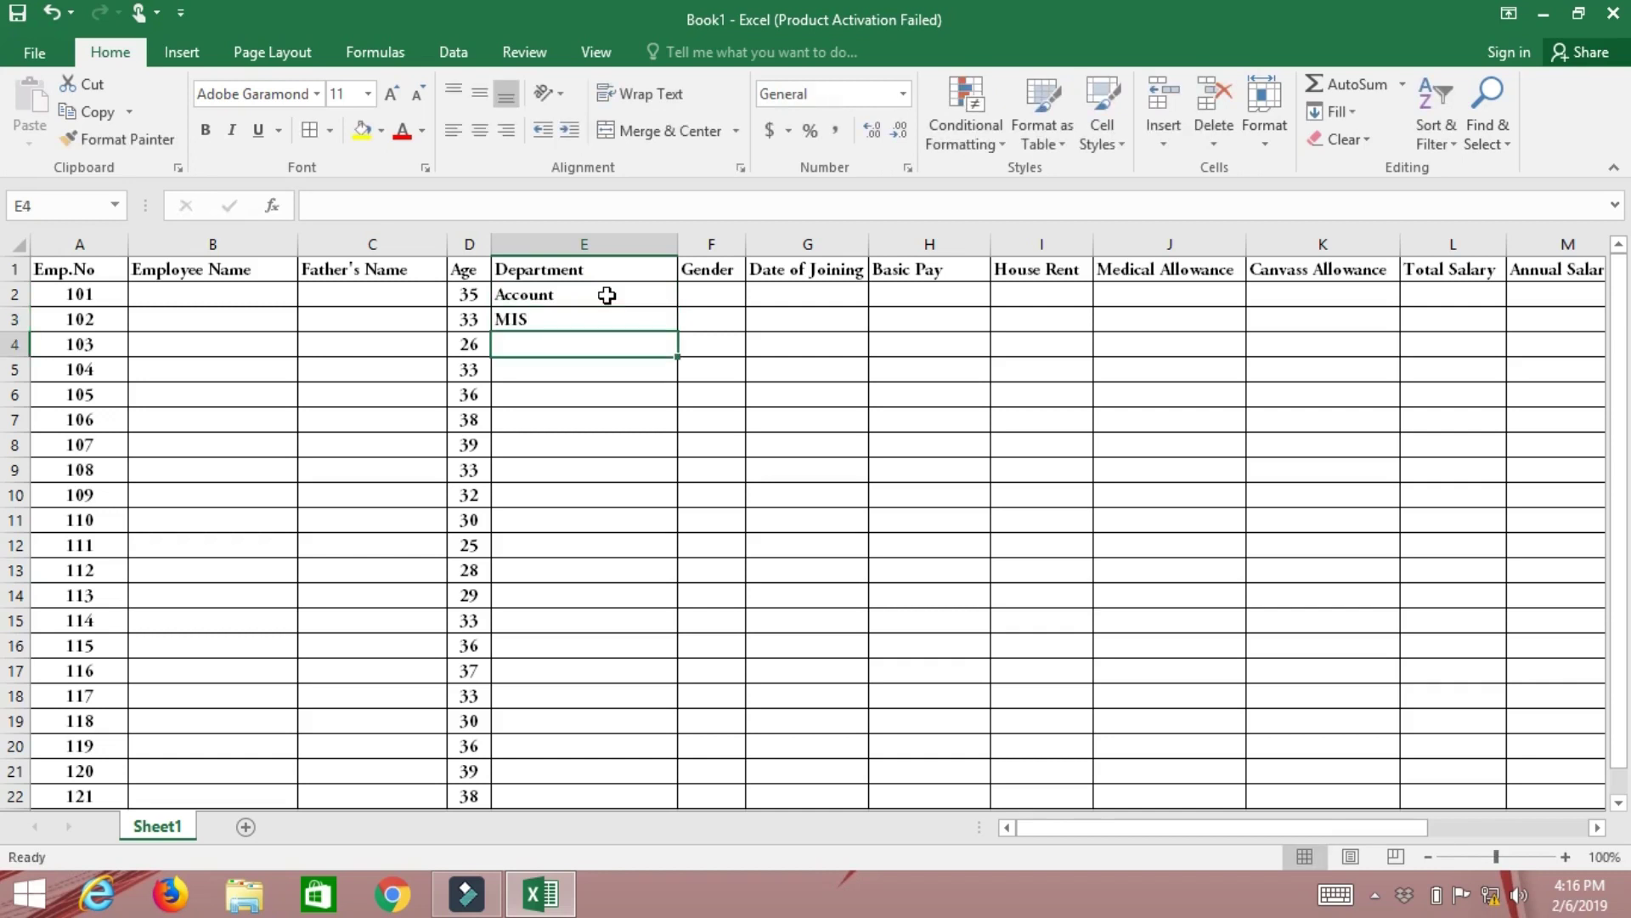
{"action": "type", "text": "Finance"}
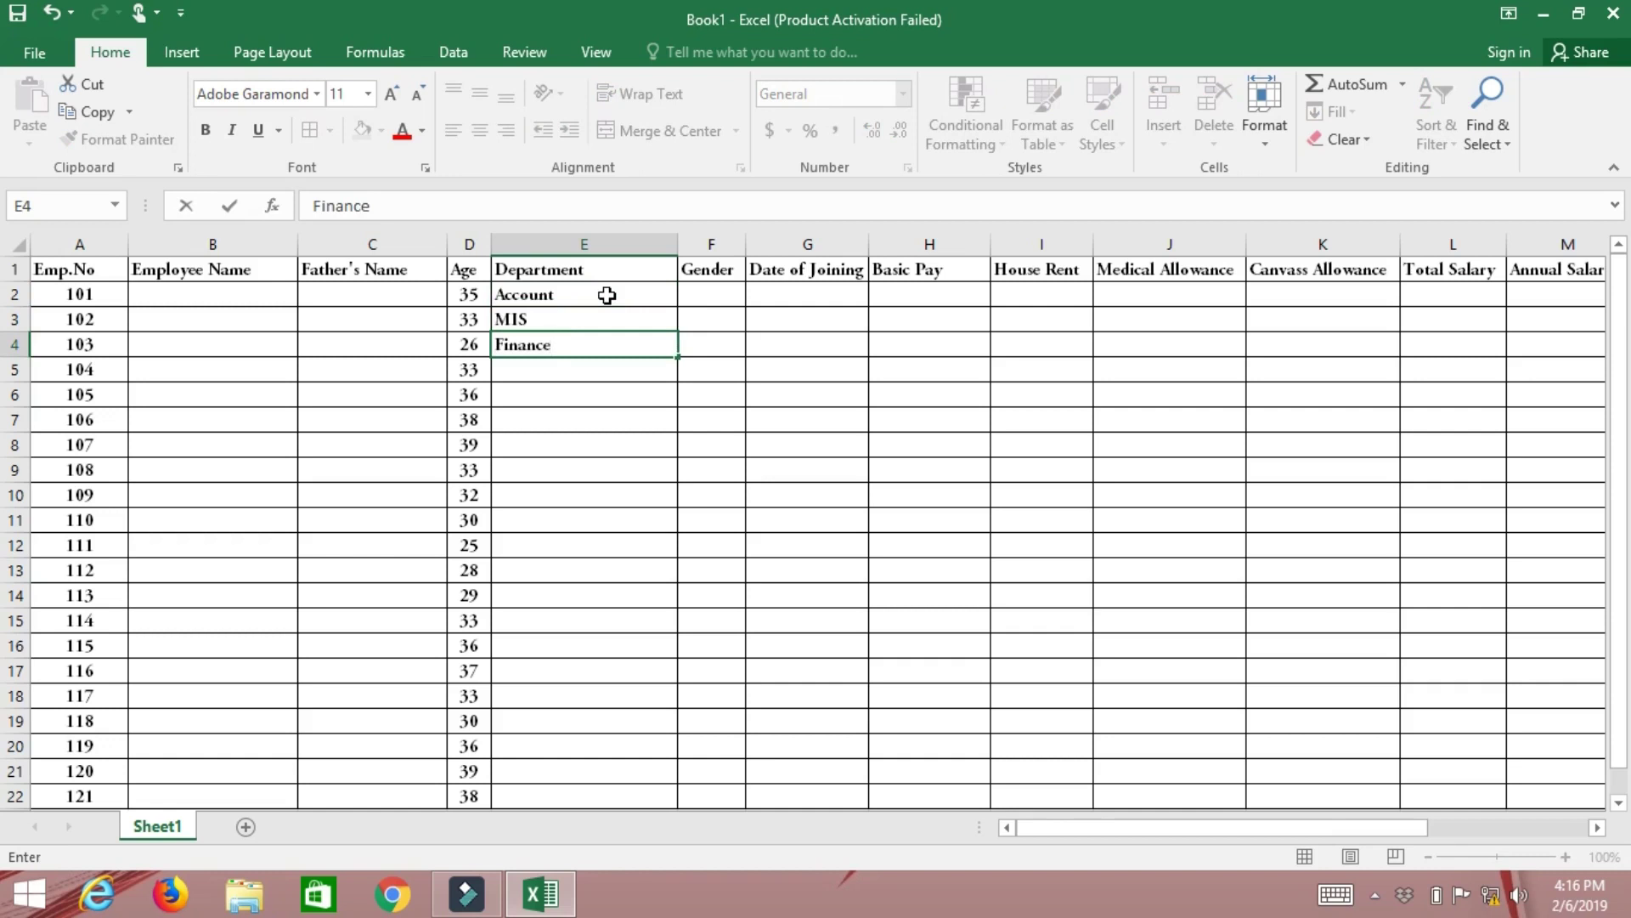
{"action": "key", "text": "Return"}
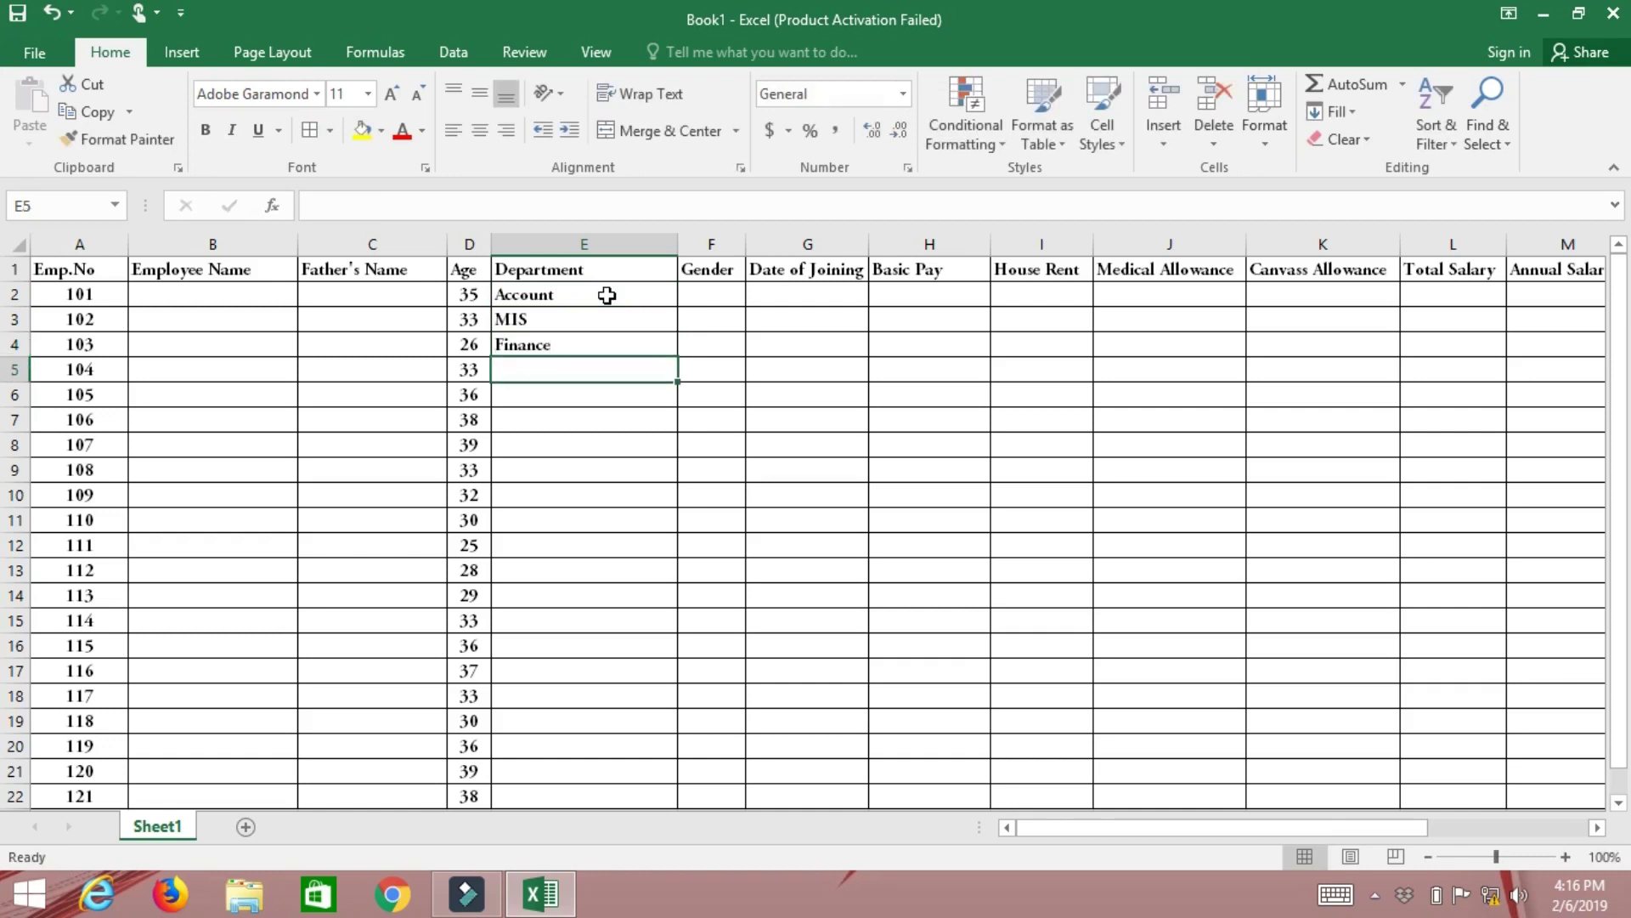
- Fill rows 5 to 19 with Finance, Account and MIS using AutoComplete
{"action": "type", "text": "f"}
{"action": "key", "text": "Return"}
{"action": "type", "text": "f"}
{"action": "key", "text": "Return"}
{"action": "type", "text": "f"}
{"action": "key", "text": "Return"}
{"action": "type", "text": "f"}
{"action": "key", "text": "Return"}
{"action": "type", "text": "f"}
{"action": "key", "text": "Return"}
{"action": "type", "text": "a"}
{"action": "key", "text": "Return"}
{"action": "type", "text": "a"}
{"action": "key", "text": "Return"}
{"action": "type", "text": "a"}
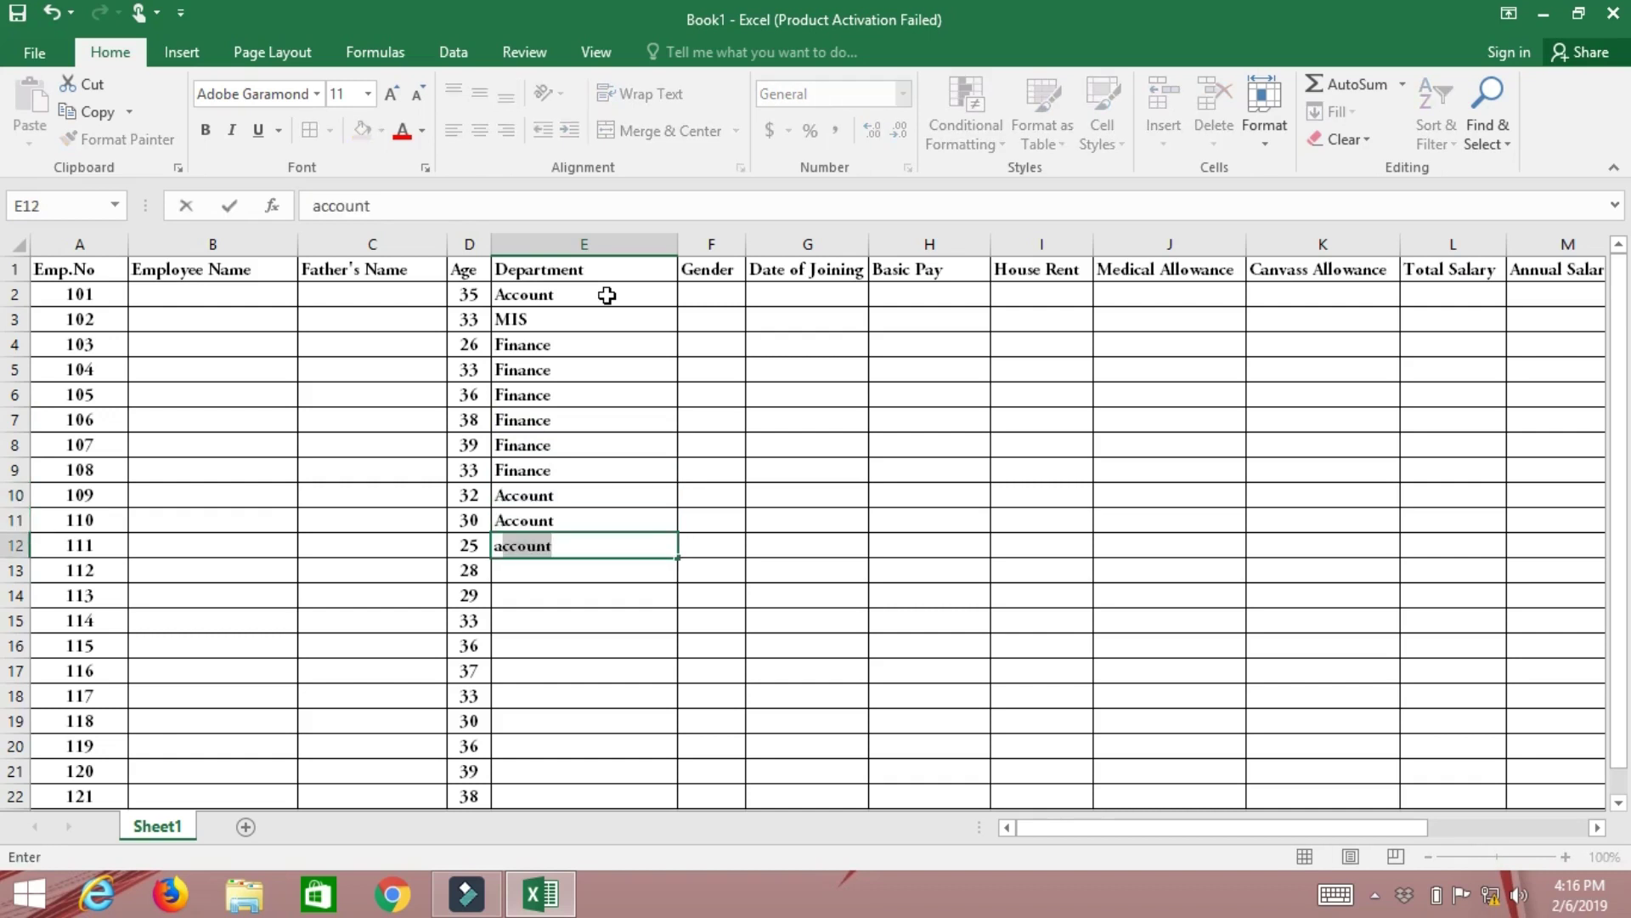
{"action": "key", "text": "Return"}
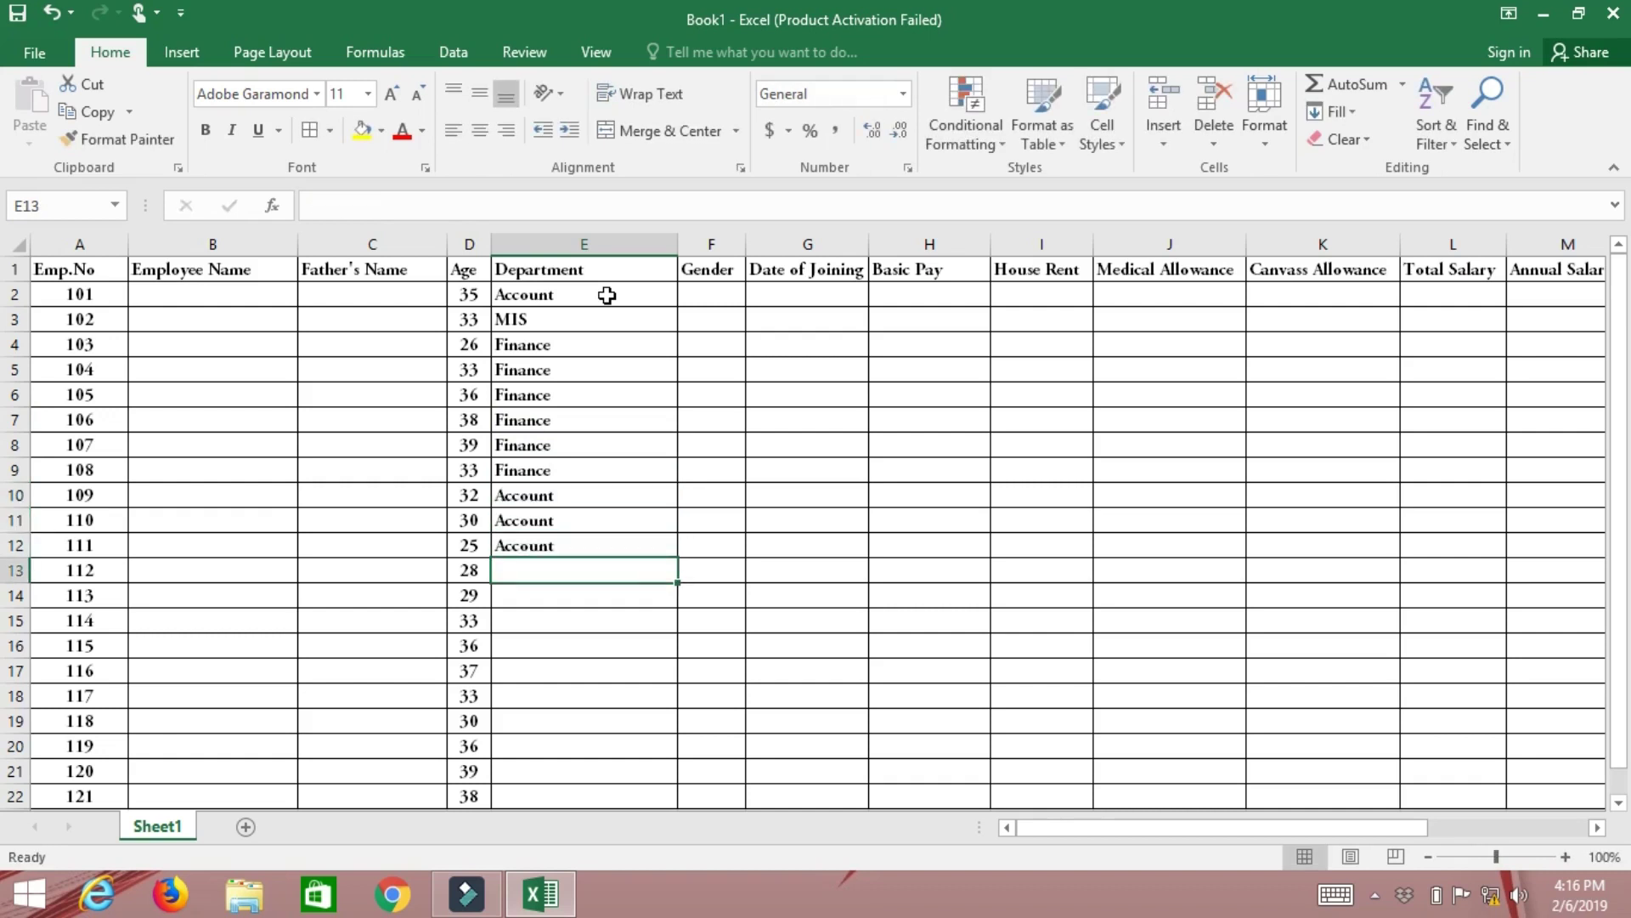
{"action": "type", "text": "m m m m m m"}
{"action": "key", "text": "Return"}
{"action": "type", "text": "m"}
{"action": "key", "text": "Return"}
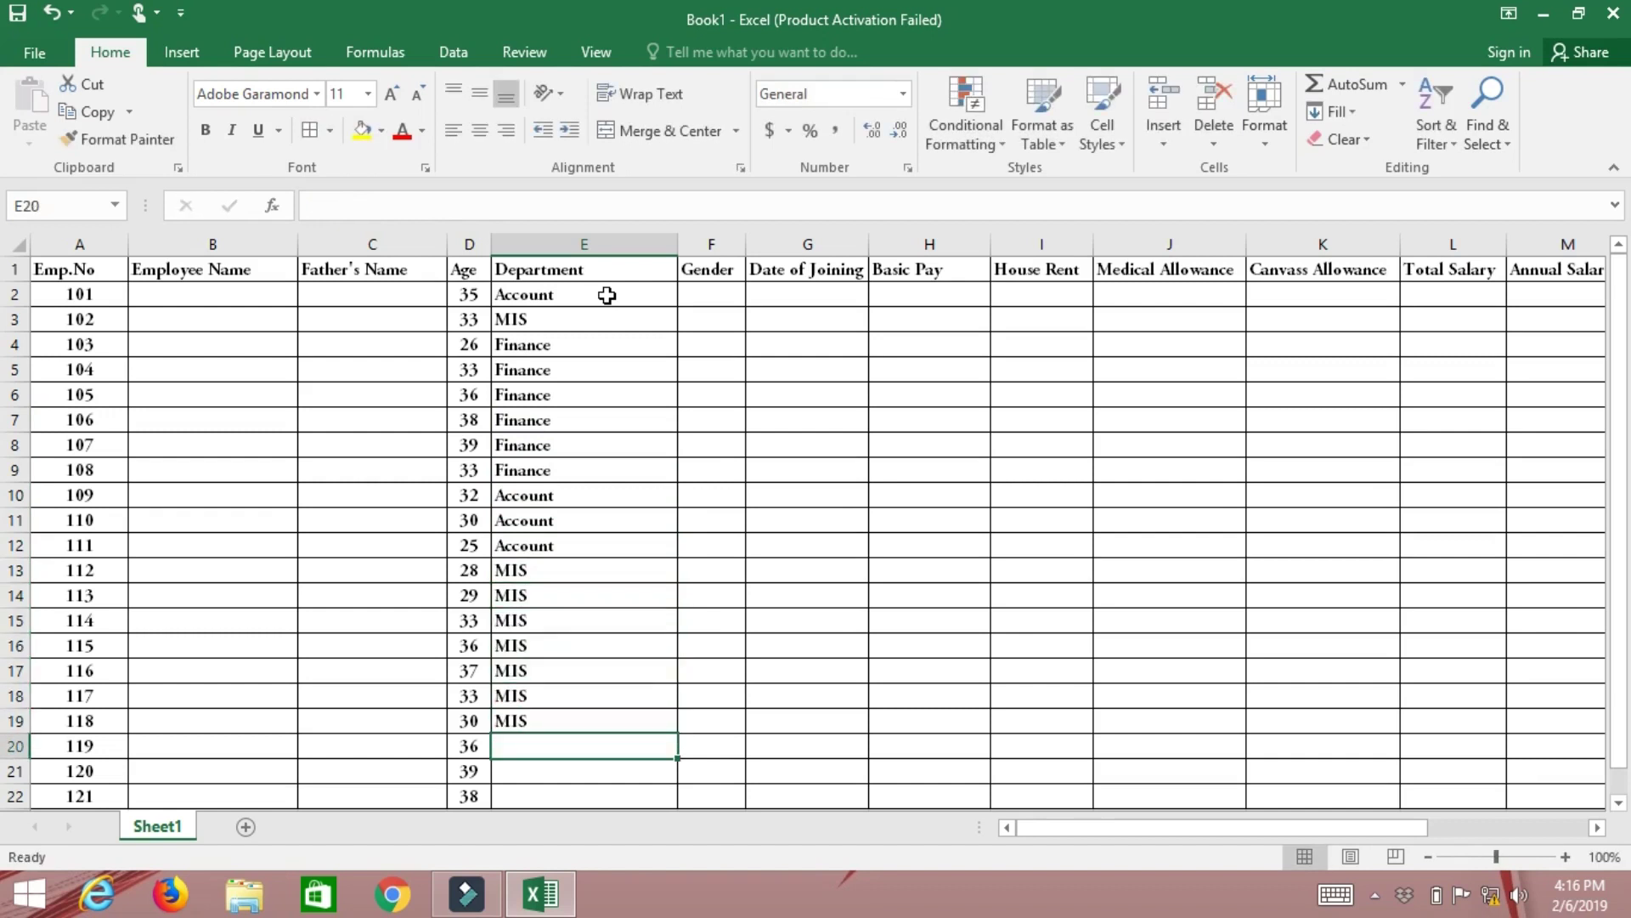
- Enter General for the last three employees in E20:E22
{"action": "type", "text": "Gener"}
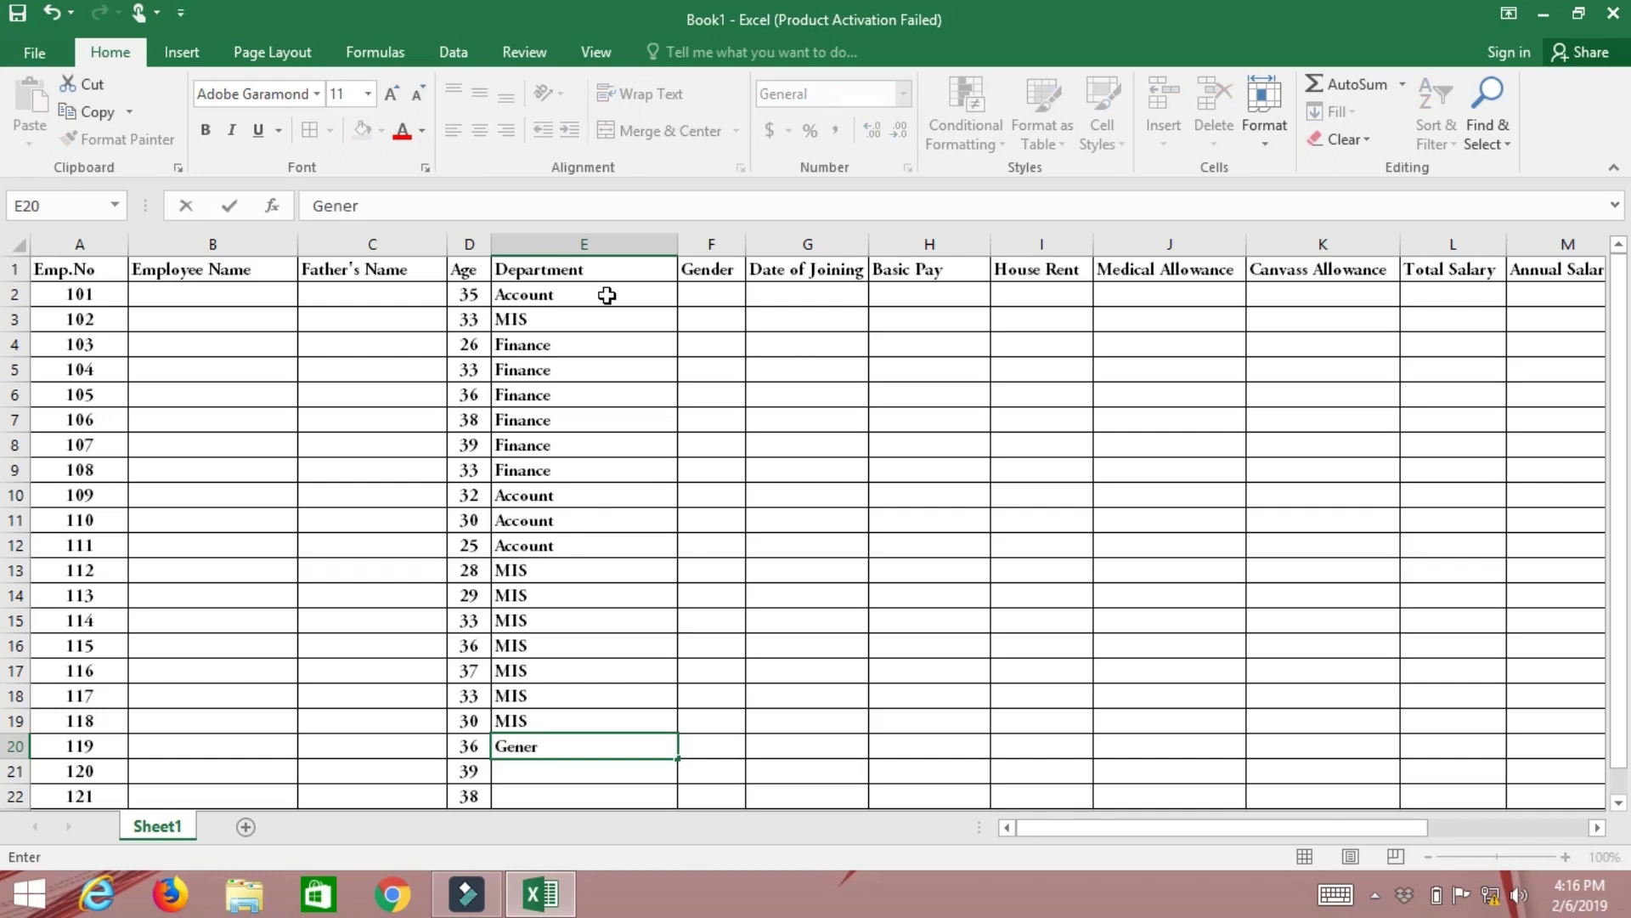
{"action": "key", "text": "Return"}
{"action": "type", "text": "g"}
{"action": "key", "text": "Return"}
{"action": "type", "text": "g"}
{"action": "key", "text": "Return"}
- Select E2:E22 and centre the department names
{"action": "key", "text": "Up"}
{"action": "key", "text": "Up"}
{"action": "key", "text": "Up"}
{"action": "key", "text": "Up"}
{"action": "key", "text": "Up"}
{"action": "scroll", "coordinate": [607, 295], "scroll_direction": "up", "scroll_amount": 1}
{"action": "mouse_move", "coordinate": [623, 293]}
{"action": "left_mouse_down"}
{"action": "mouse_move", "coordinate": [620, 798]}
{"action": "mouse_move", "coordinate": [617, 668]}
{"action": "left_mouse_up"}
{"action": "left_click", "coordinate": [480, 130]}
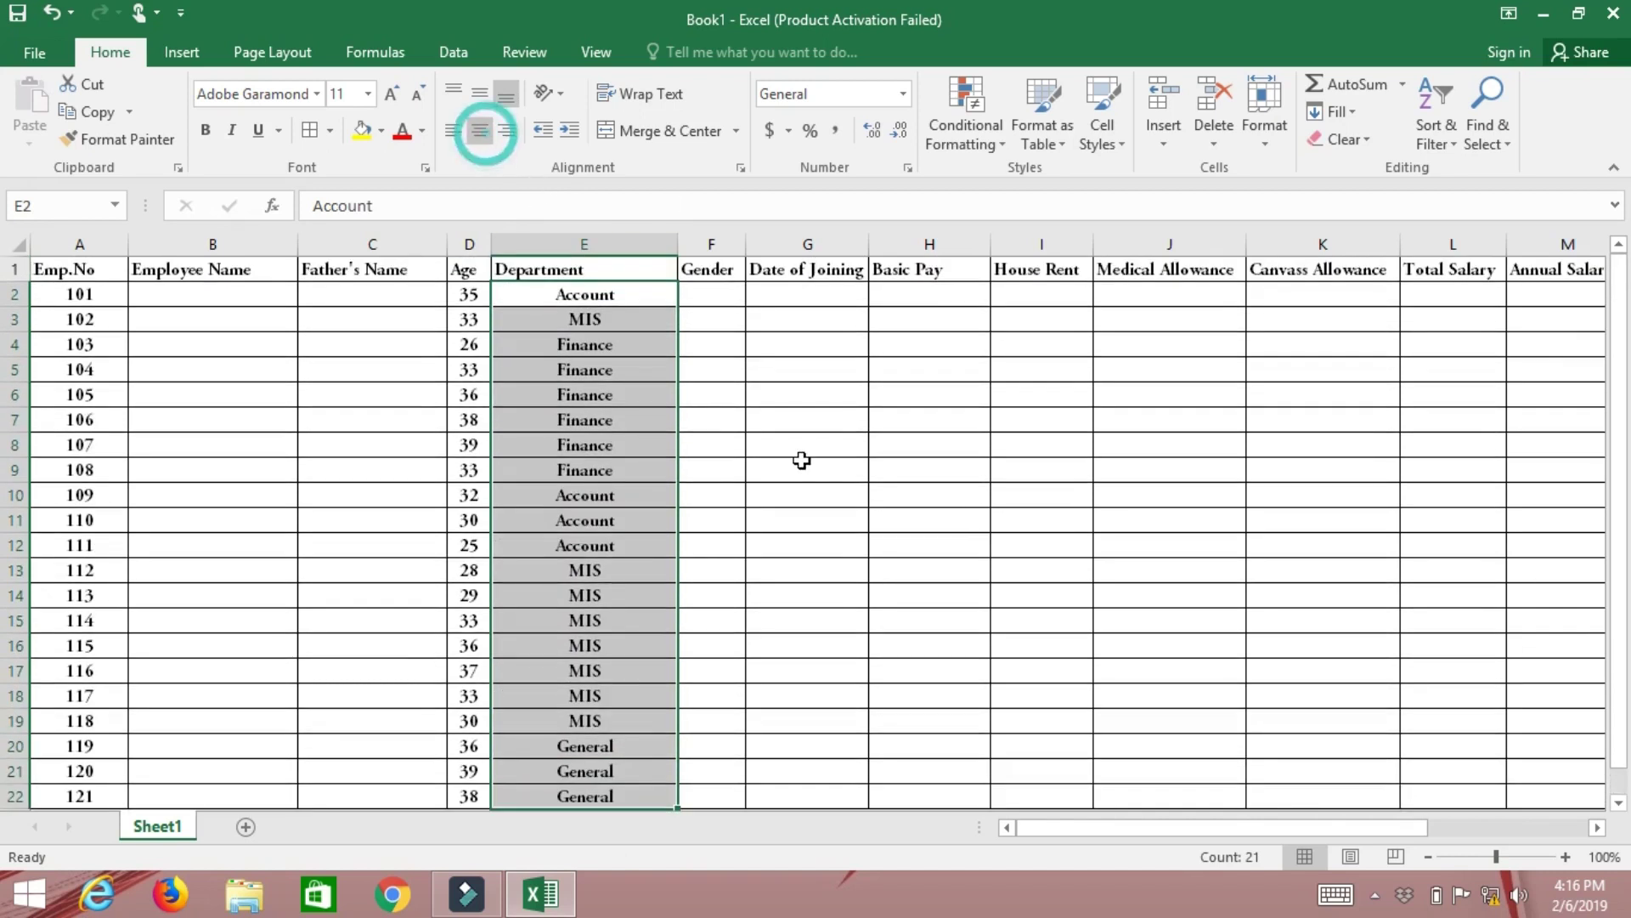
- Enter Male in F2, then Female for the following employees via AutoComplete
{"action": "left_click", "coordinate": [727, 294]}
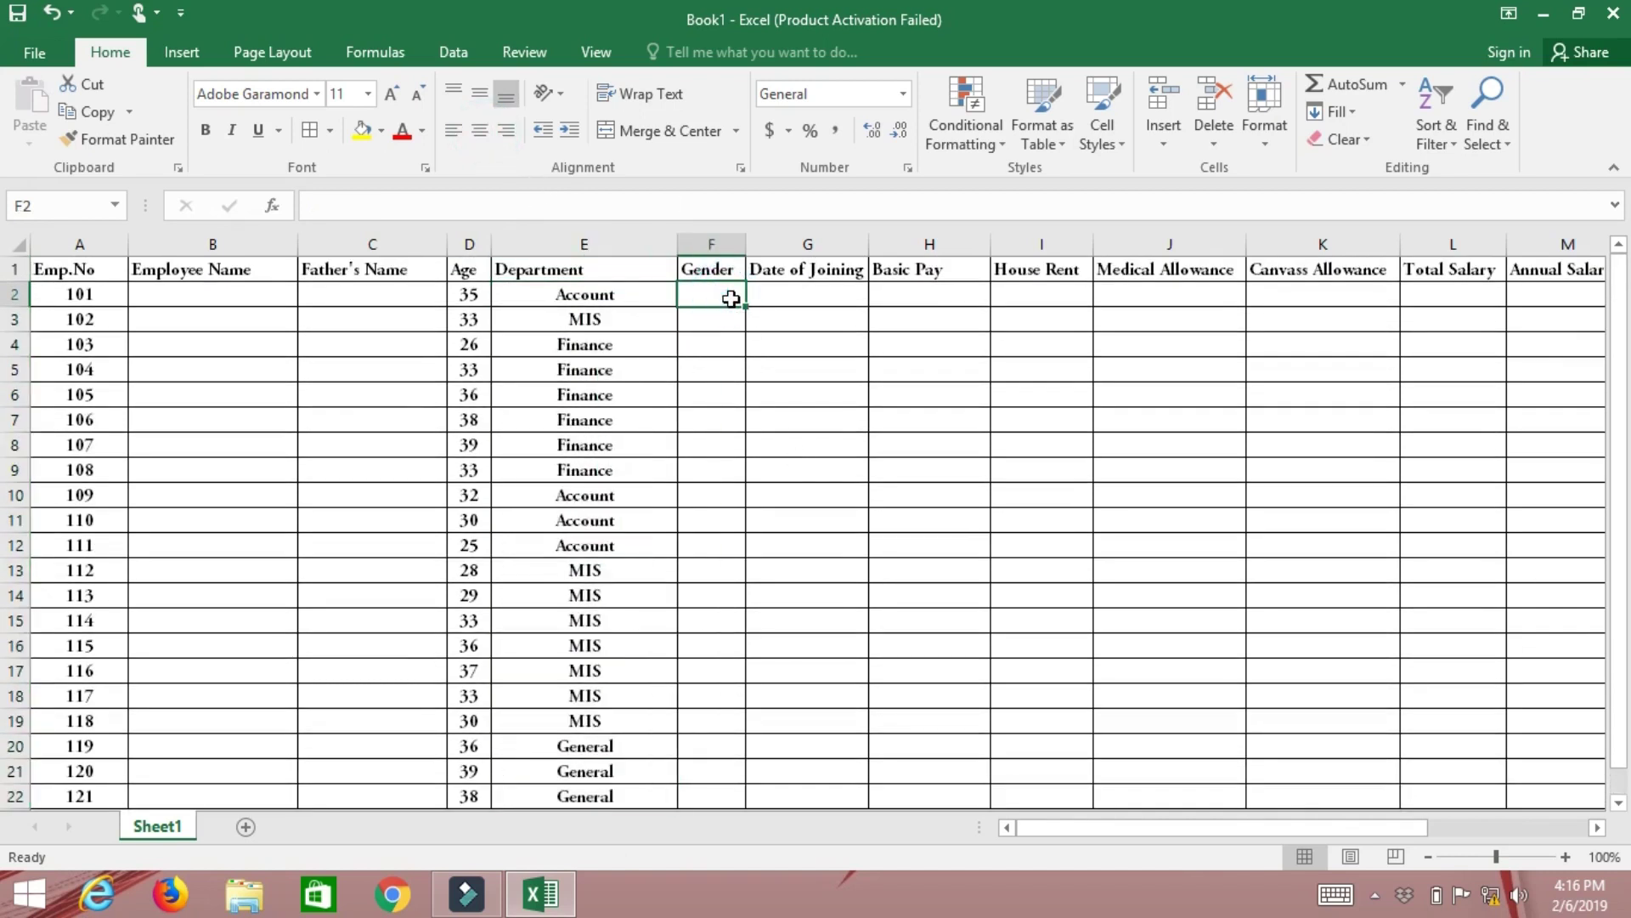
{"action": "type", "text": "MAle"}
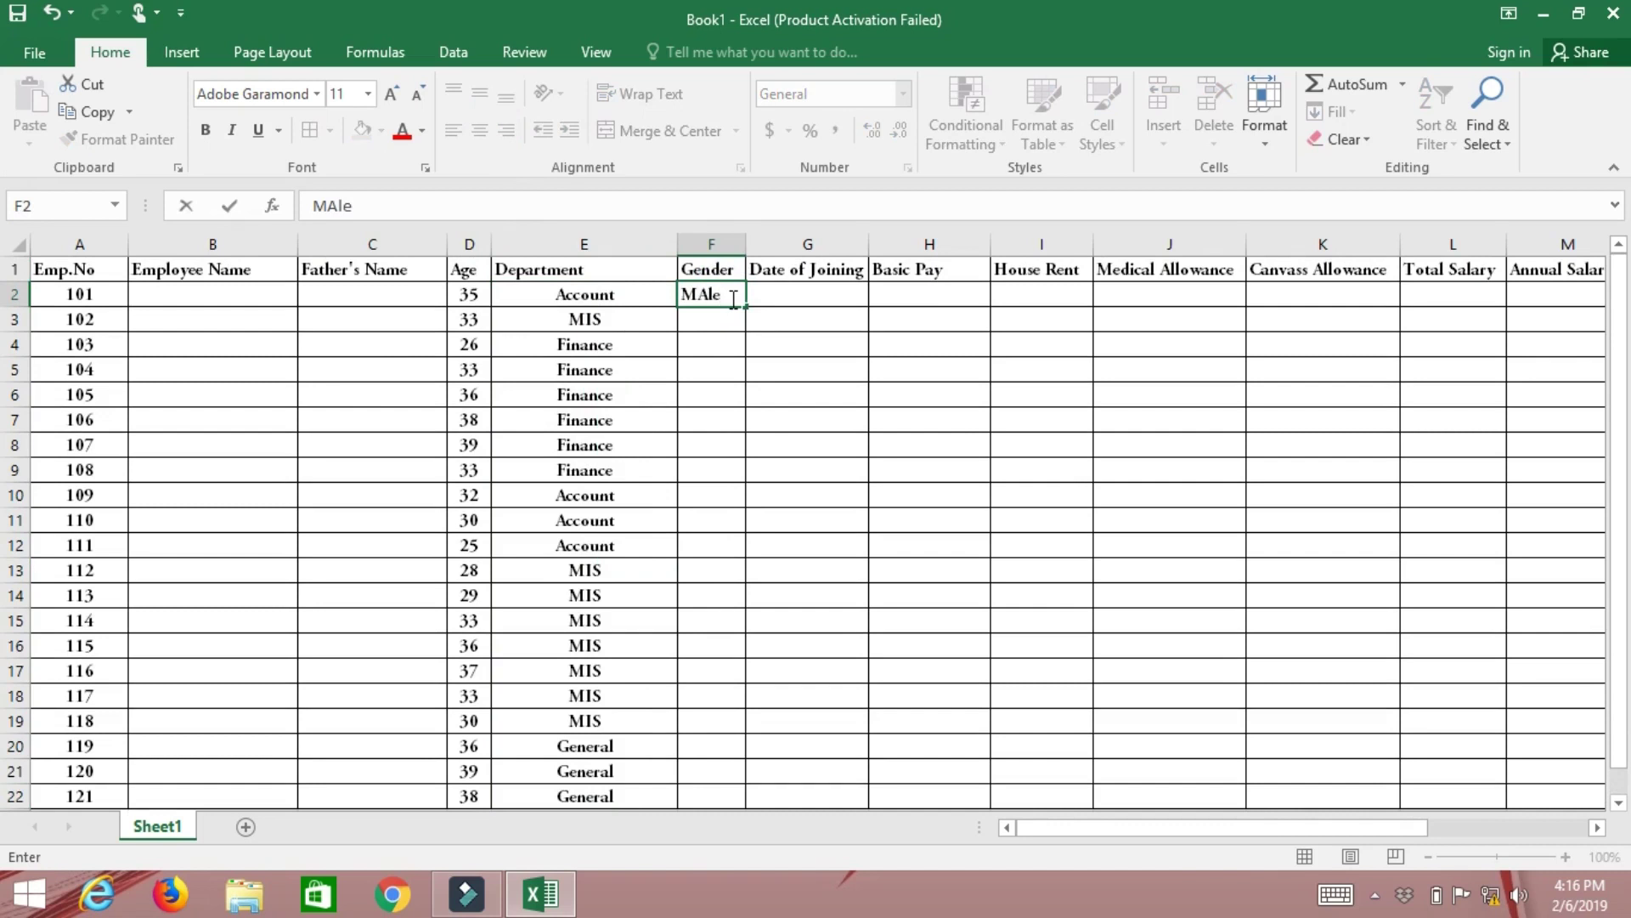
{"action": "key", "text": "Return"}
{"action": "type", "text": "Fema"}
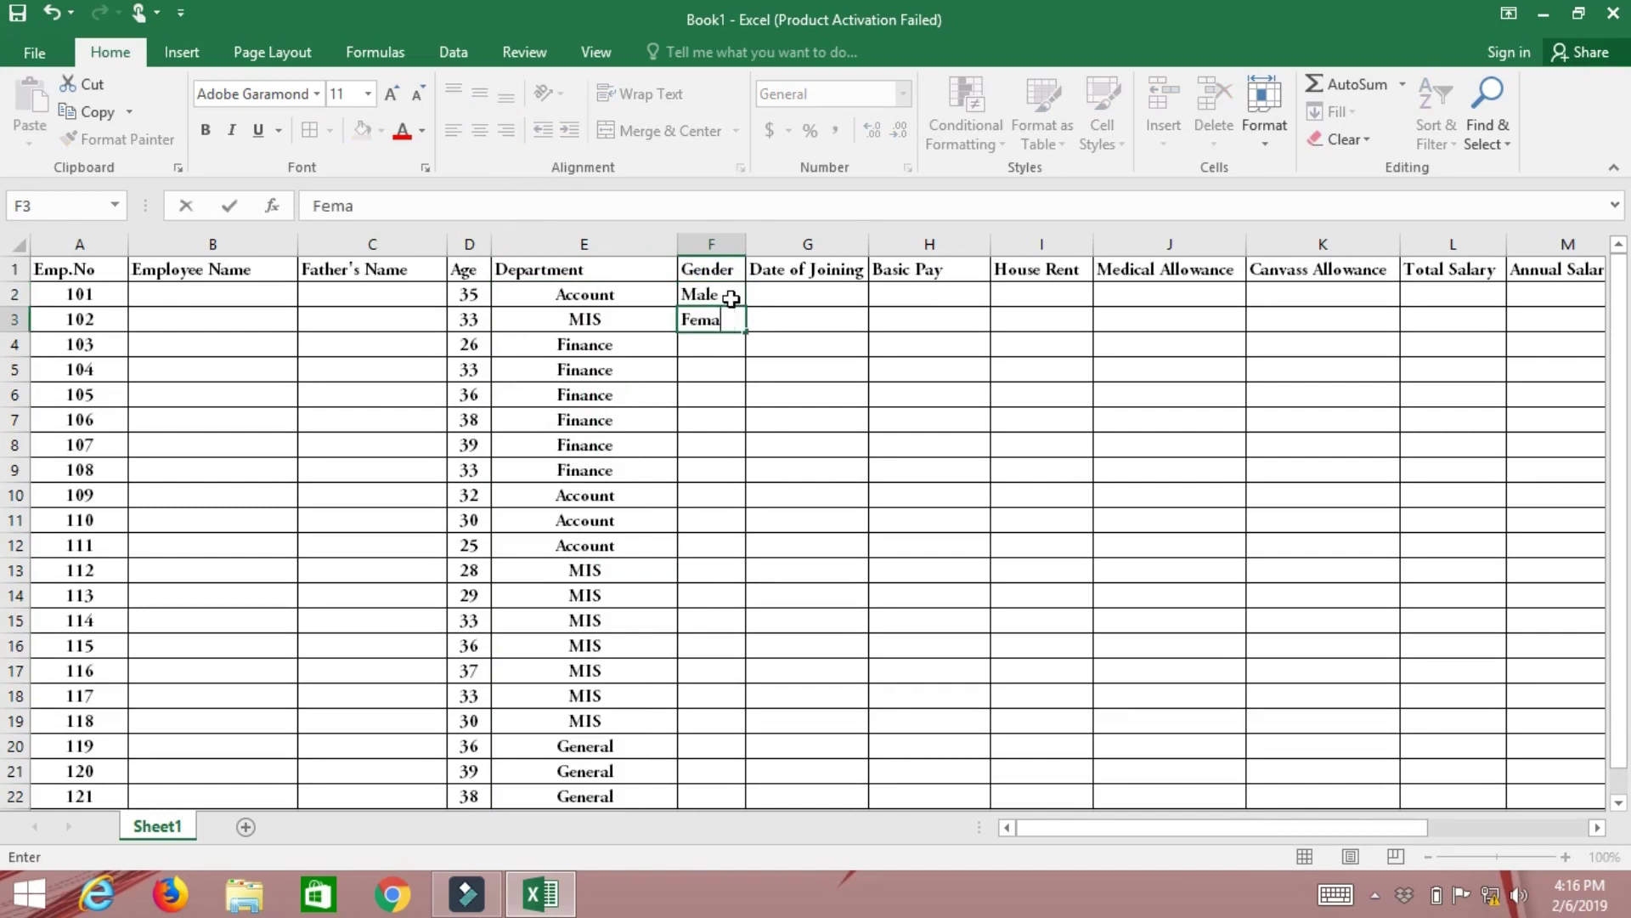
{"action": "key", "text": "Return"}
{"action": "type", "text": "F F F F"}
{"action": "key", "text": "Return"}
- Fill the remaining Male and Female entries down to F22
{"action": "type", "text": "m m m m m m m m"}
{"action": "key", "text": "Return"}
{"action": "type", "text": "m"}
{"action": "key", "text": "Return"}
{"action": "type", "text": "f"}
{"action": "key", "text": "Return"}
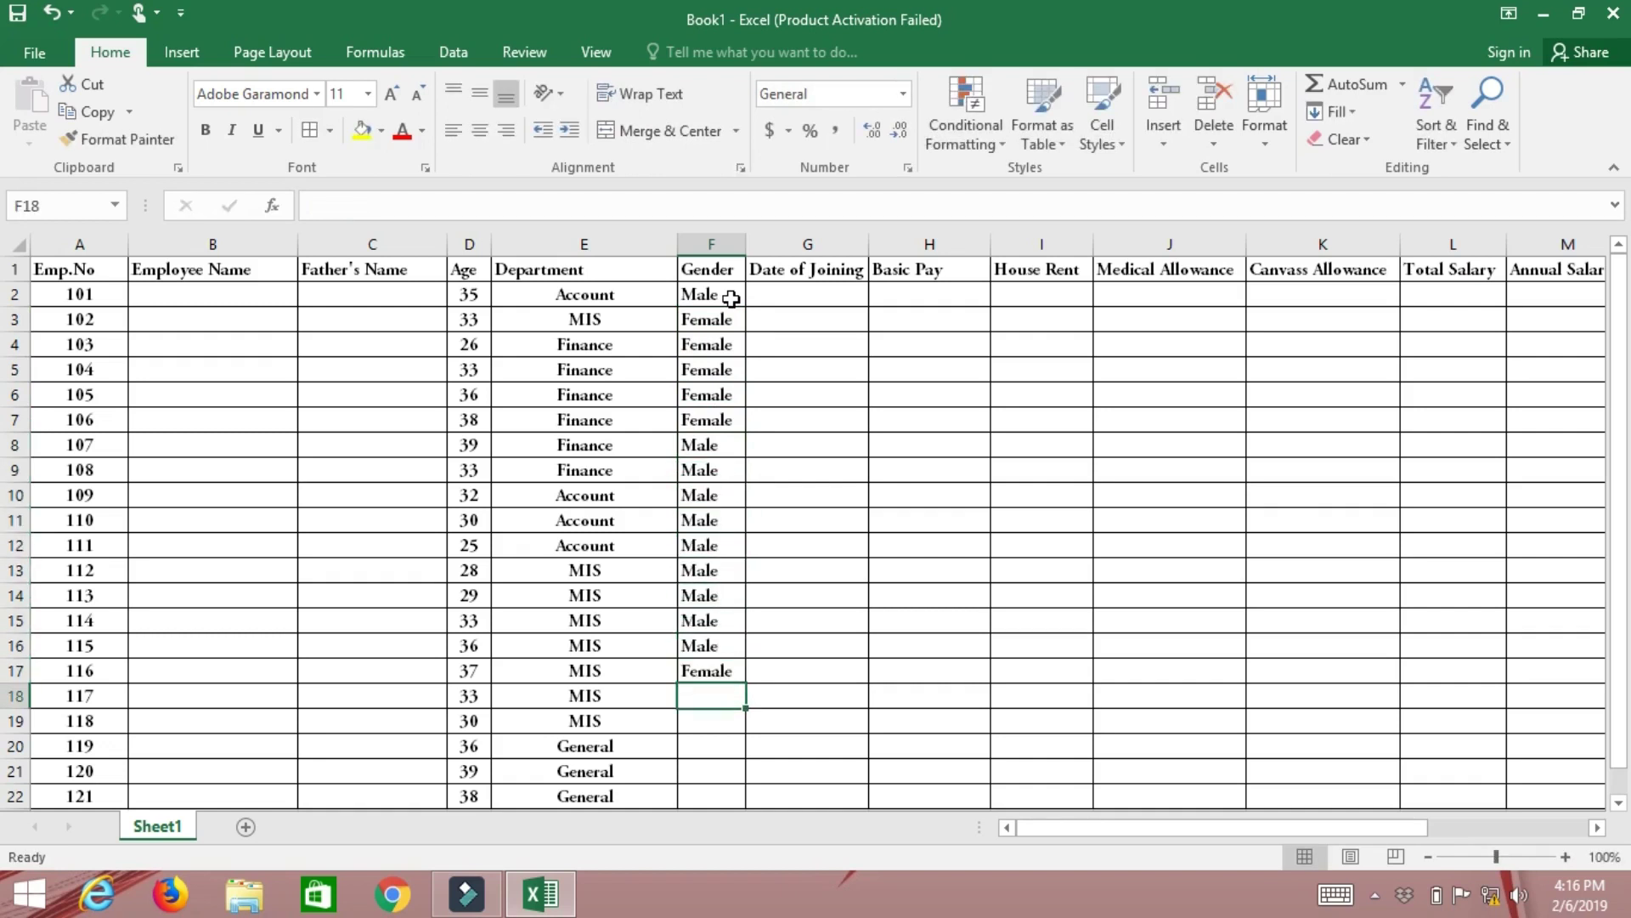
{"action": "type", "text": "m m m m"}
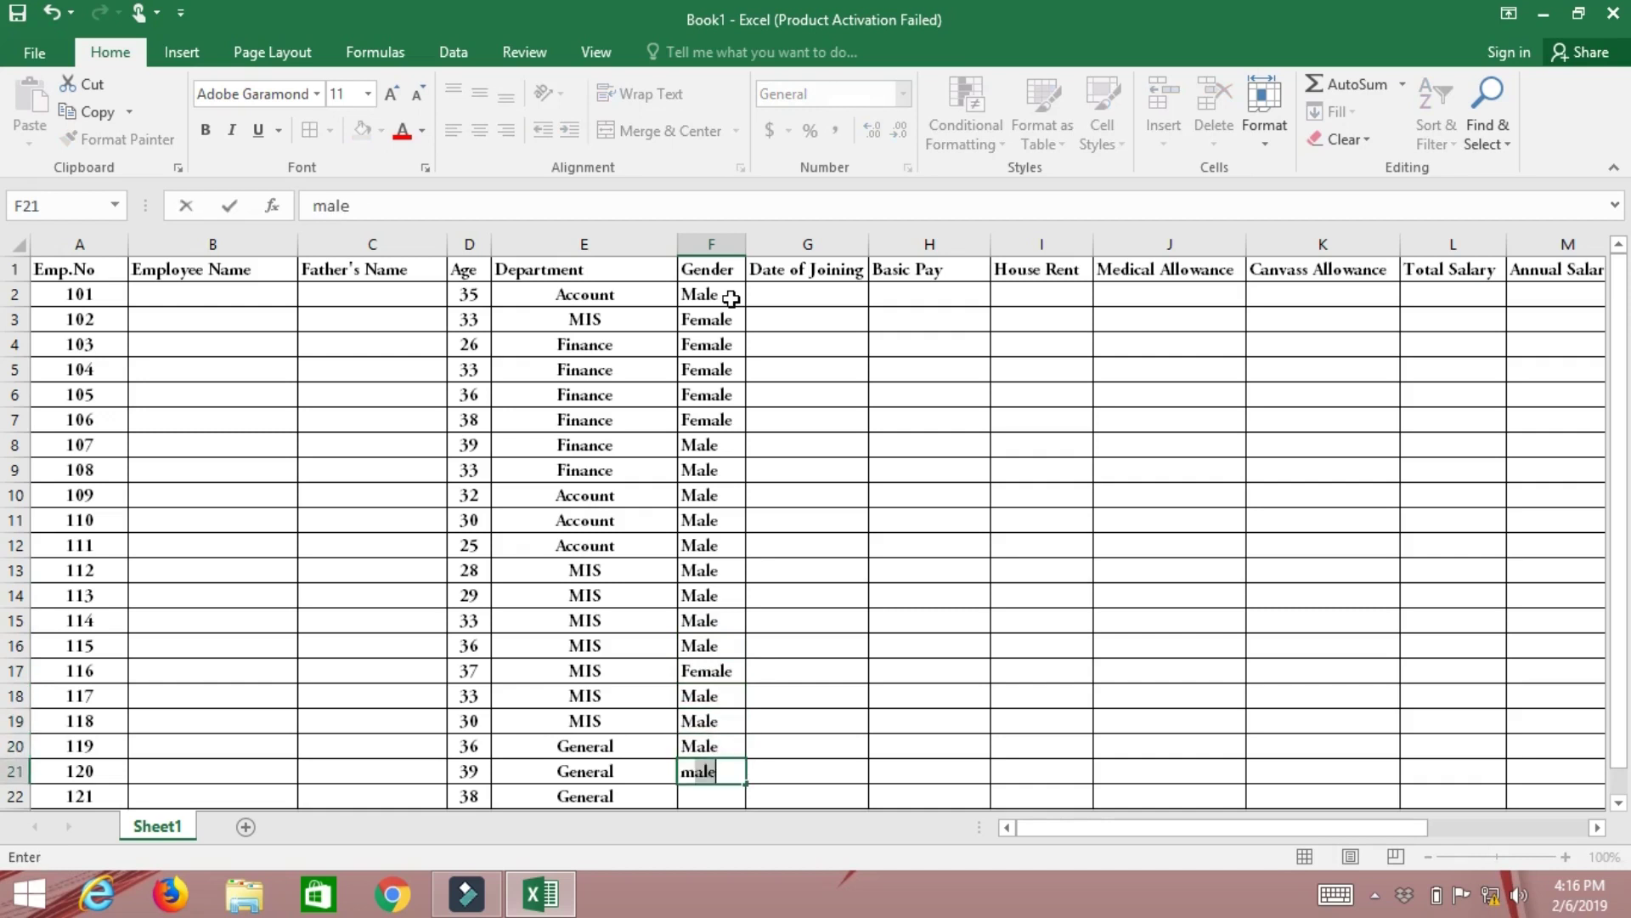
{"action": "key", "text": "Return"}
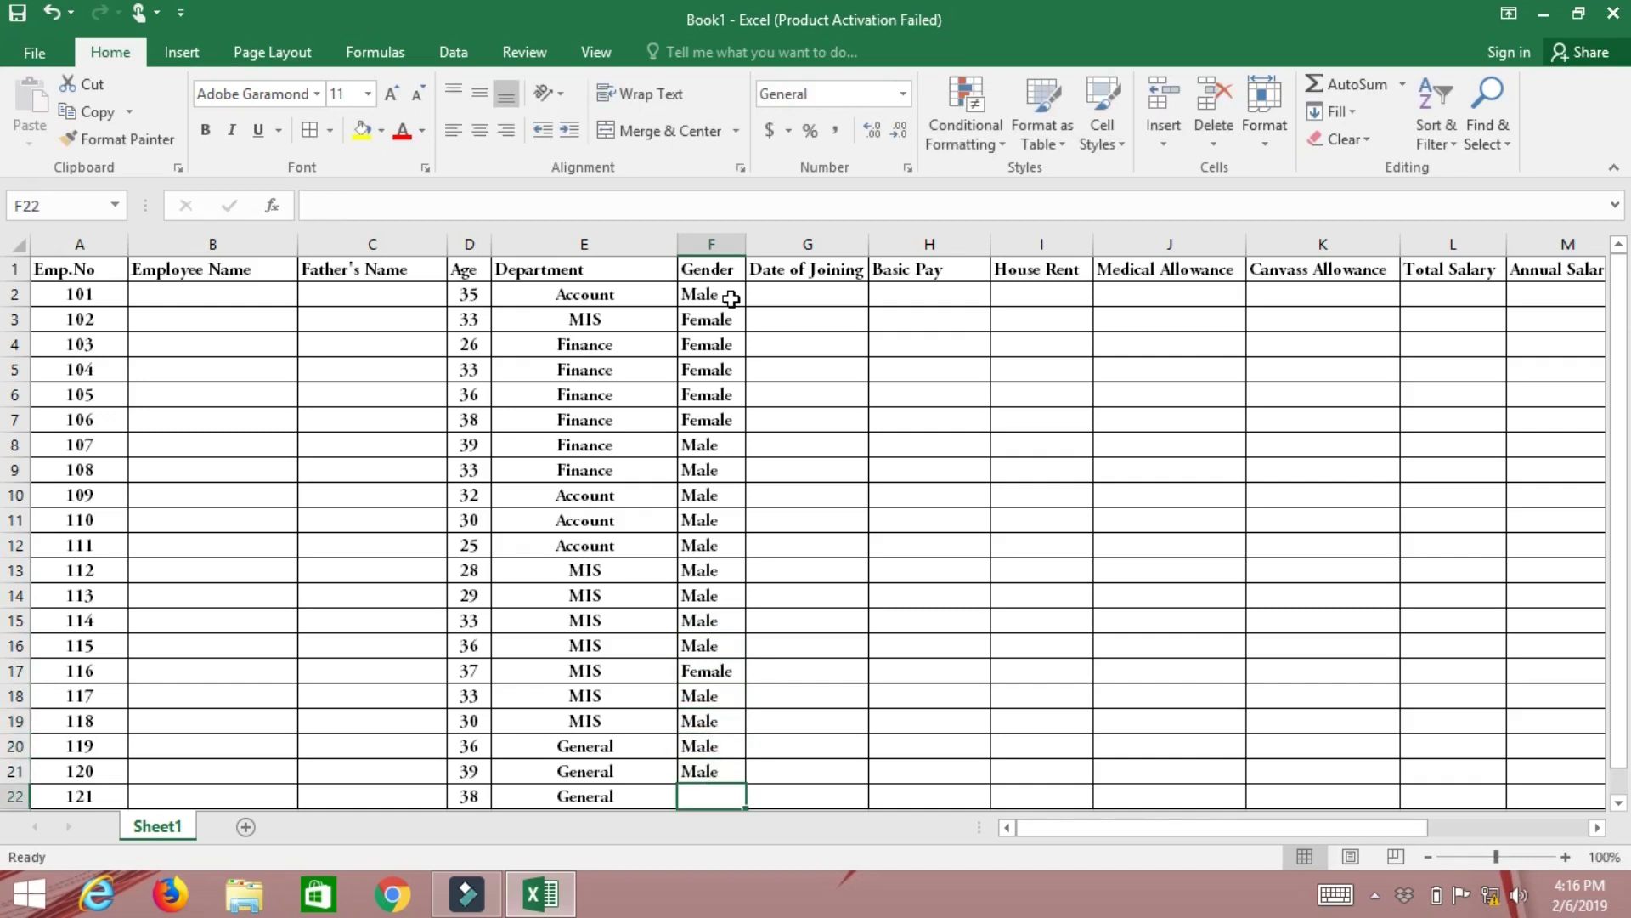
{"action": "type", "text": "f"}
{"action": "key", "text": "Return"}
- Select F2:F22 and centre the gender values
{"action": "scroll", "coordinate": [136, 284], "scroll_direction": "up", "scroll_amount": 1}
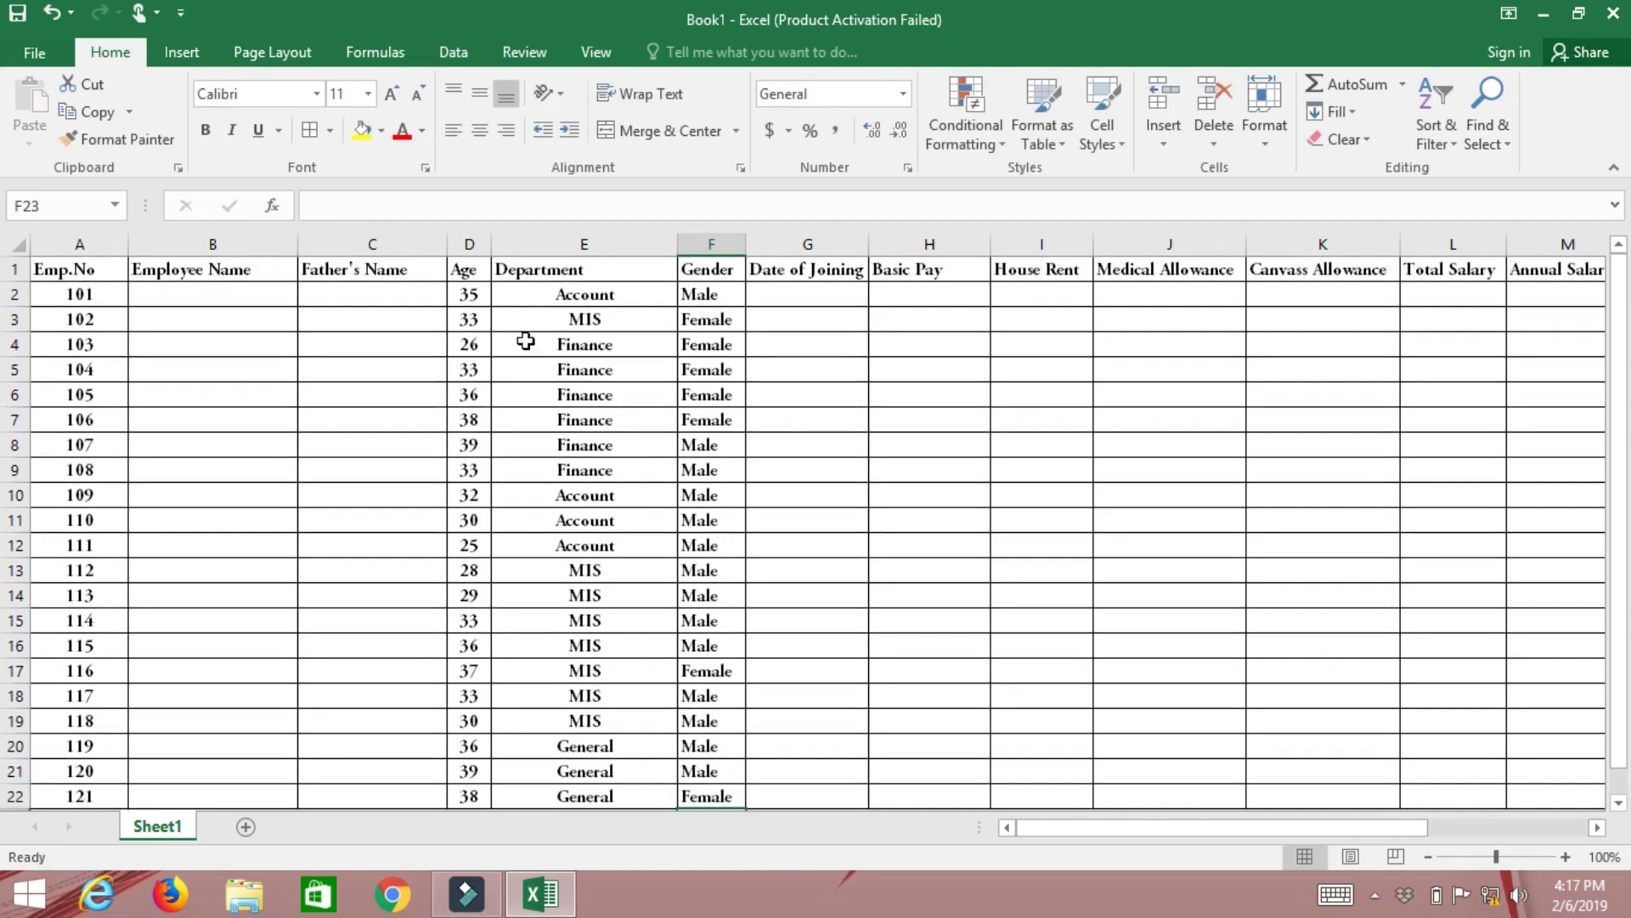
{"action": "left_click_drag", "start_coordinate": [720, 297], "coordinate": [714, 796]}
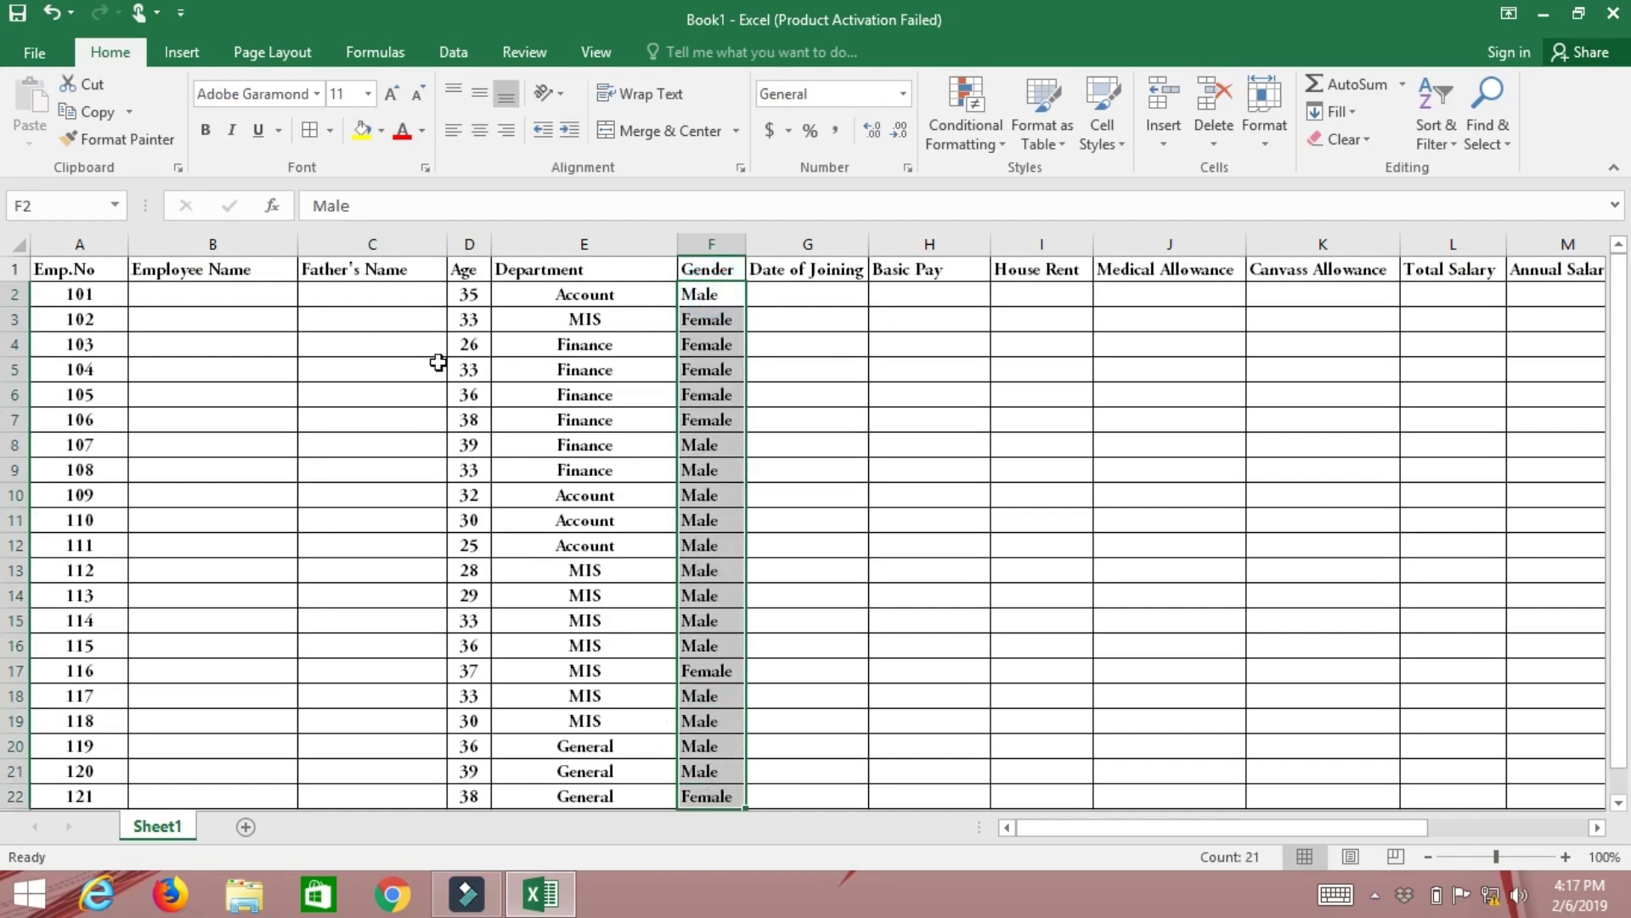
{"action": "left_click", "coordinate": [479, 129]}
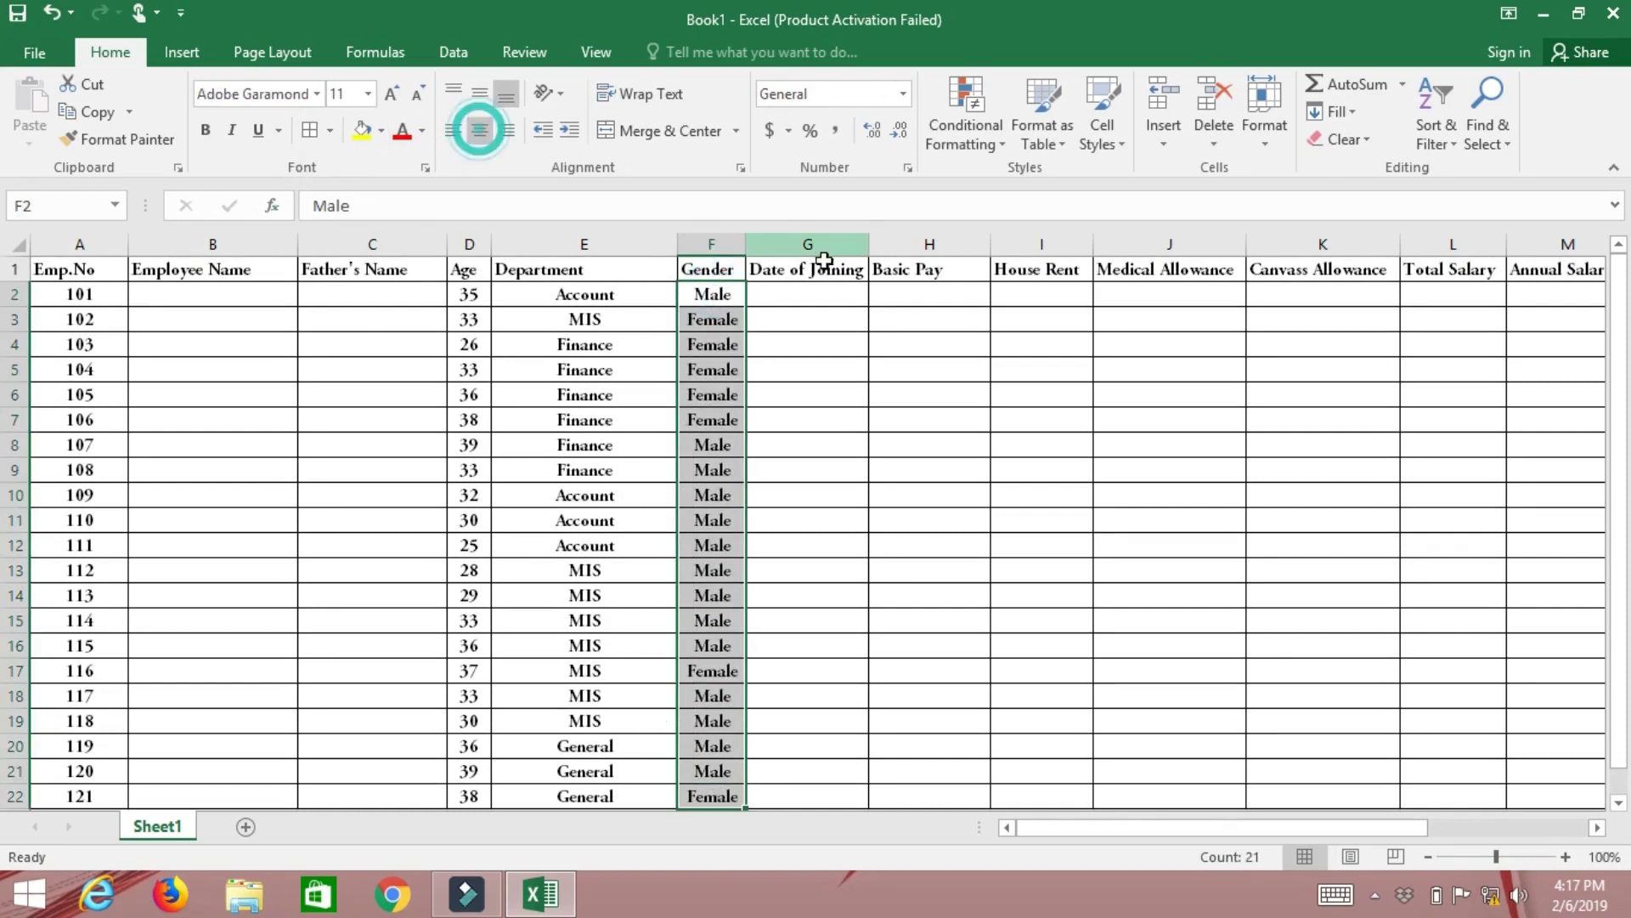
{"action": "left_click", "coordinate": [930, 297]}
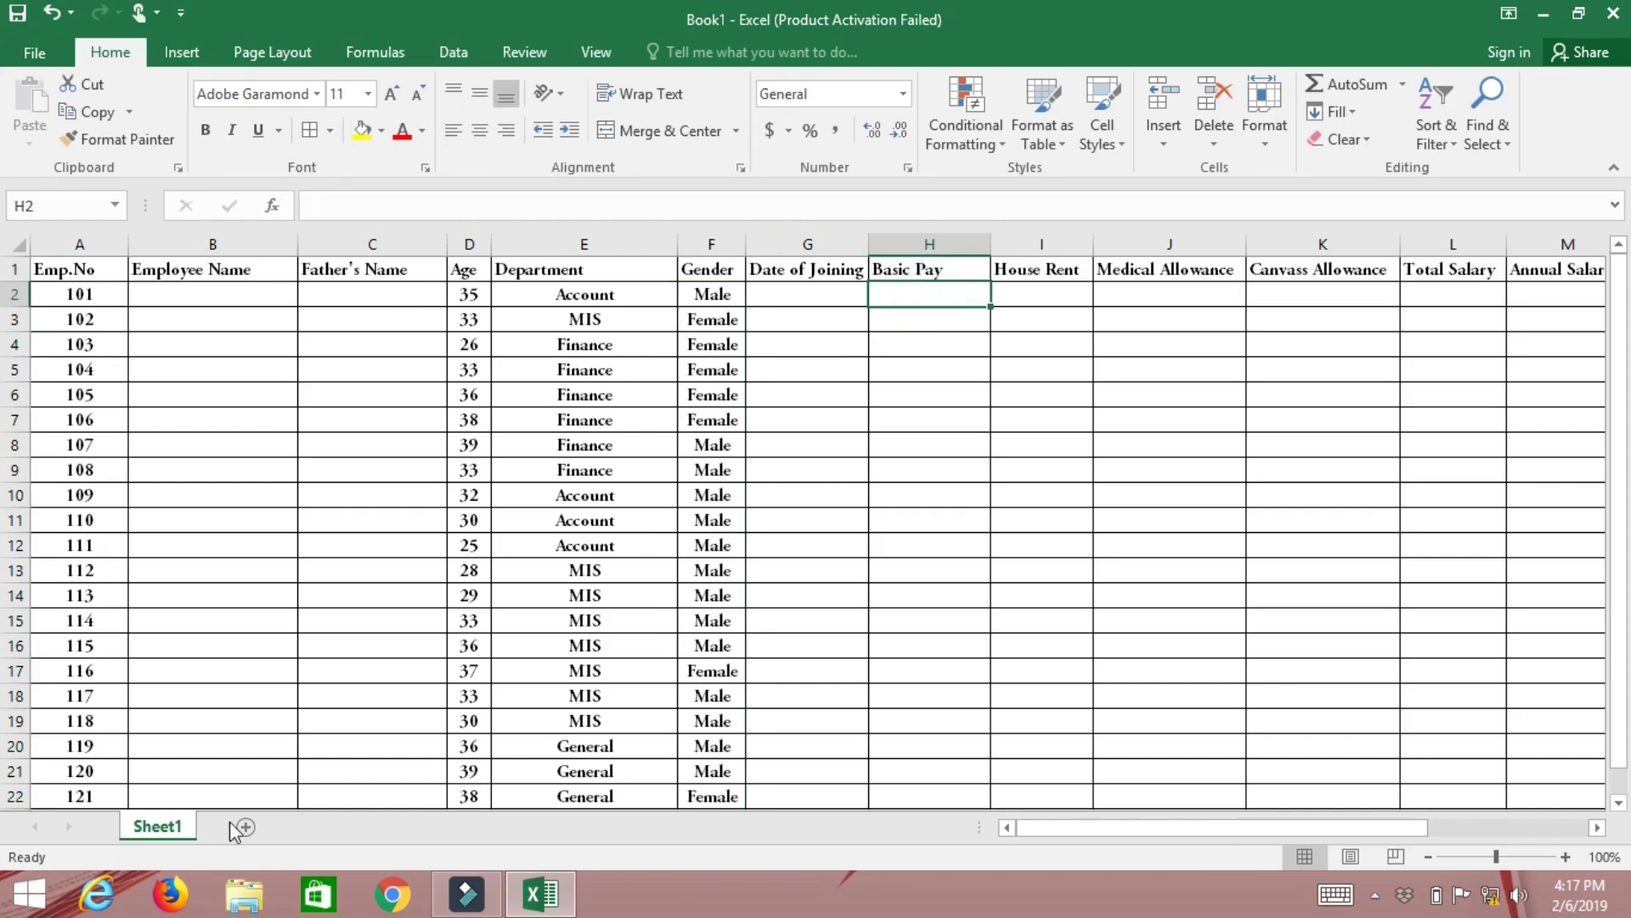
{"action": "left_click_drag", "start_coordinate": [897, 298], "coordinate": [1600, 290]}
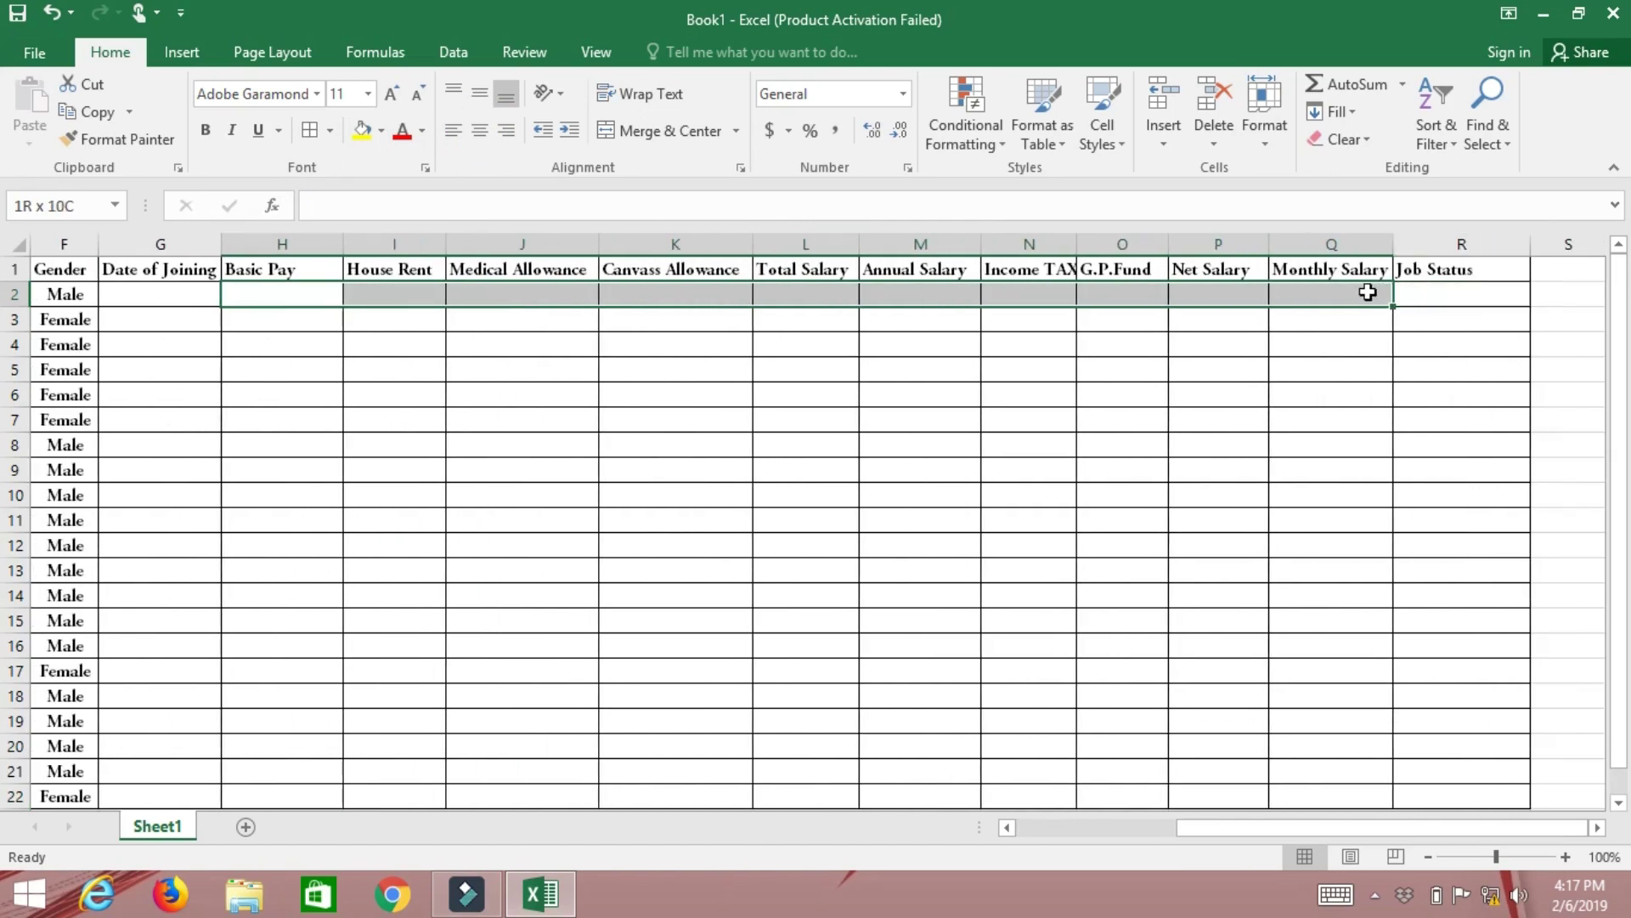
{"action": "mouse_move", "coordinate": [1600, 290]}
{"action": "left_mouse_down"}
{"action": "mouse_move", "coordinate": [1316, 859]}
{"action": "mouse_move", "coordinate": [1298, 638]}
{"action": "left_mouse_up"}
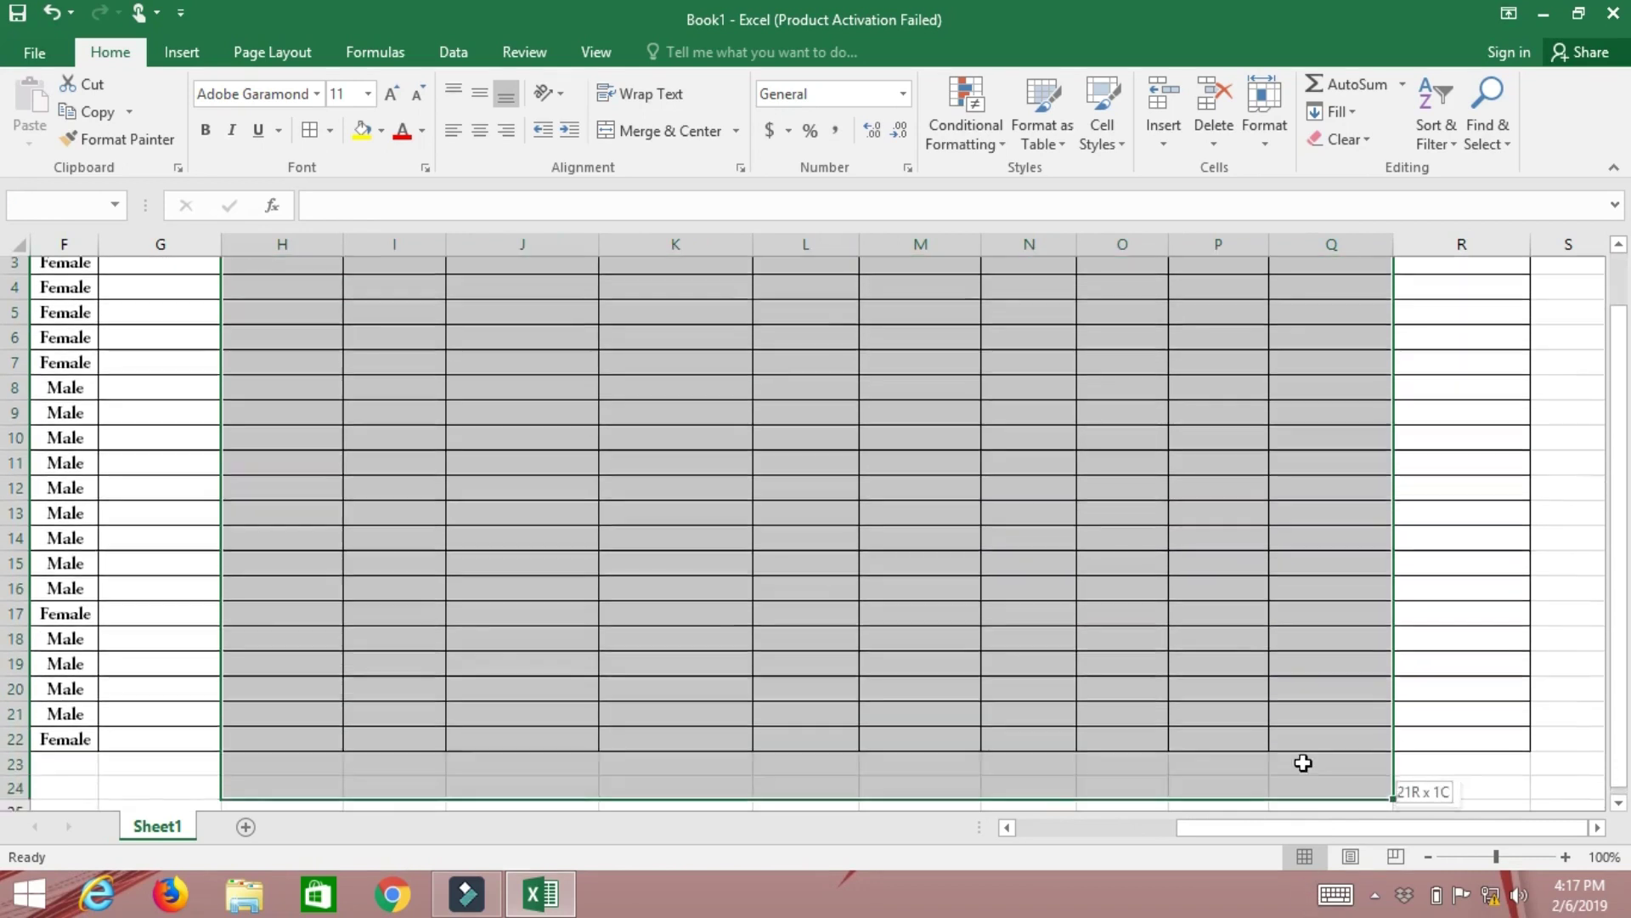
{"action": "scroll", "coordinate": [1063, 635], "scroll_direction": "up", "scroll_amount": 2}
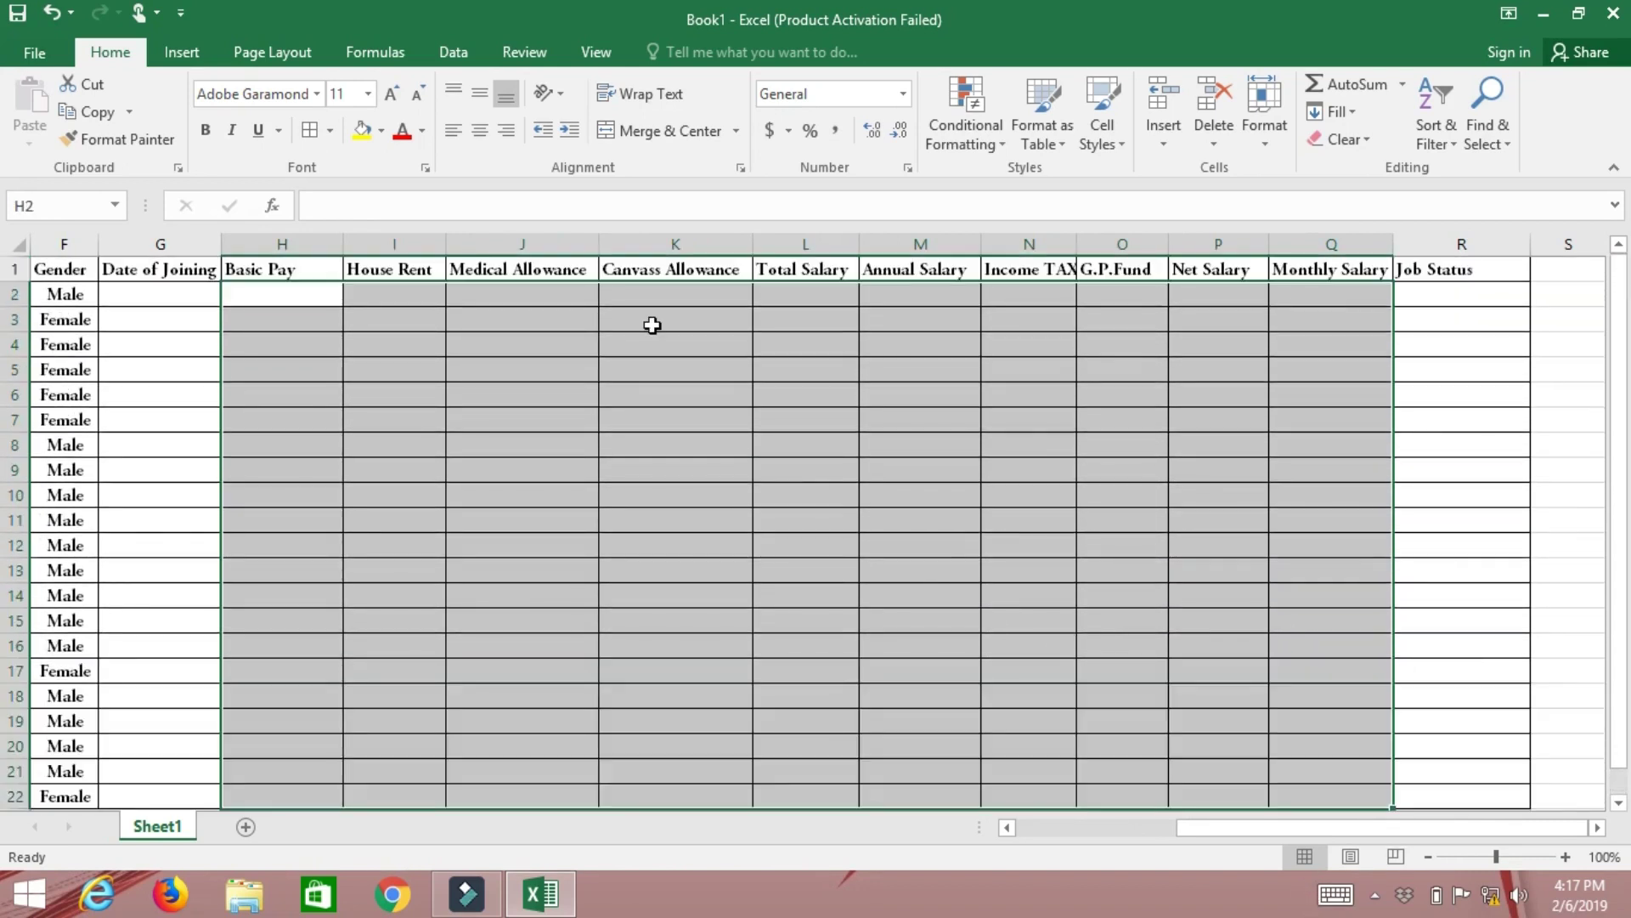
{"action": "left_click", "coordinate": [871, 134]}
{"action": "left_click", "coordinate": [313, 293]}
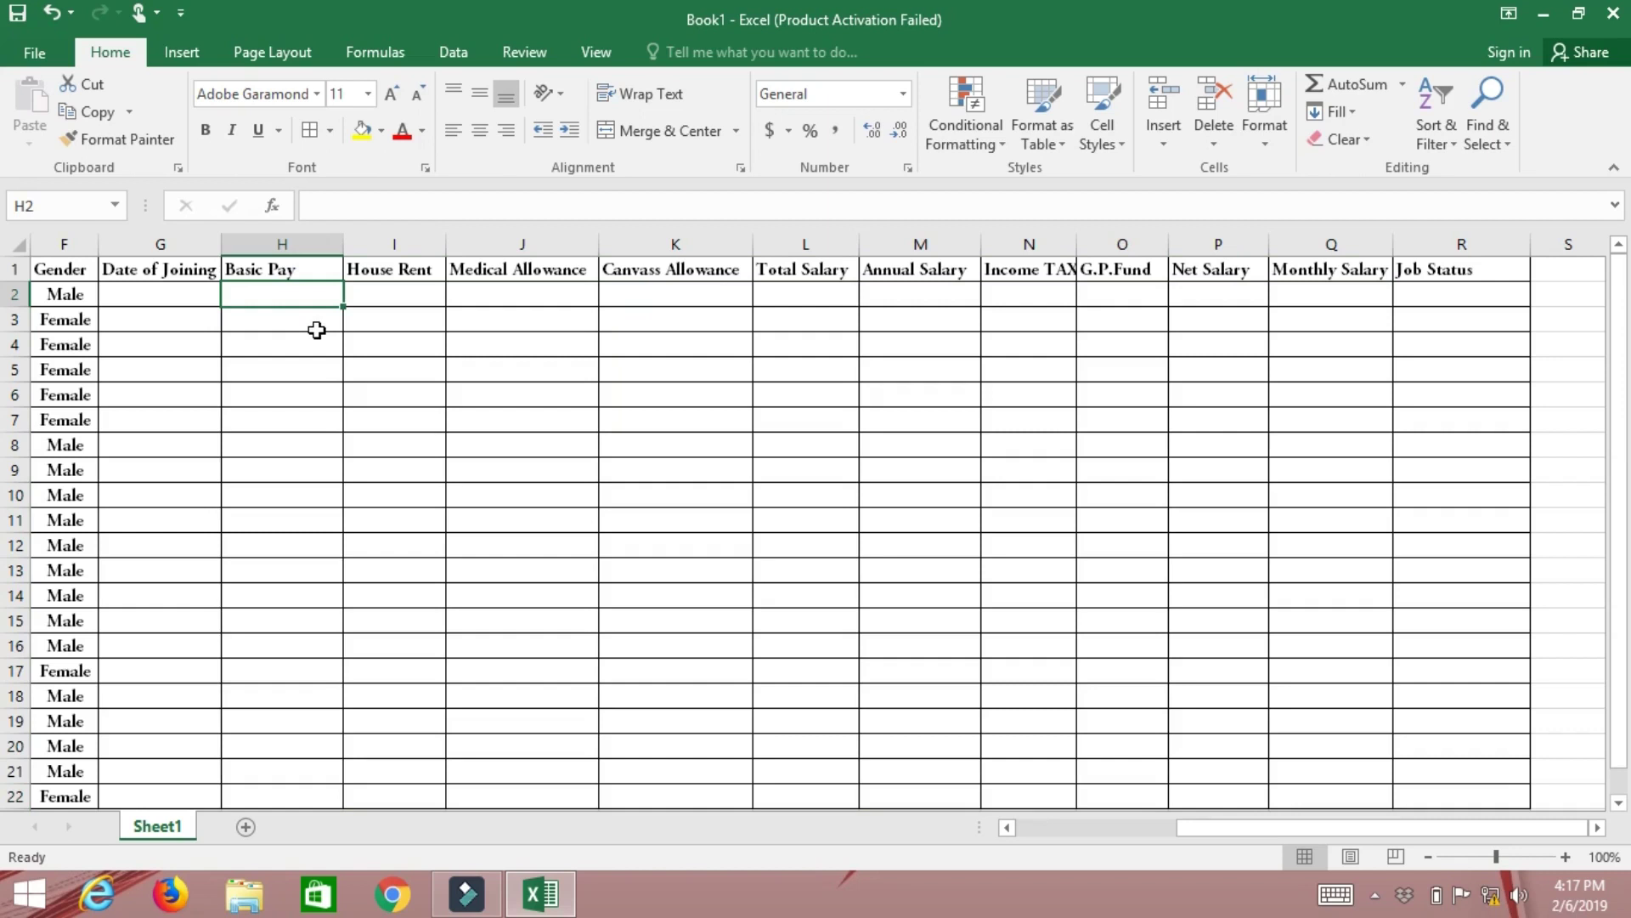
- Enter Basic Pay 23569, 22588, 23568, 23569 (corrected) and 225588 in H2:H6
{"action": "type", "text": "23569"}
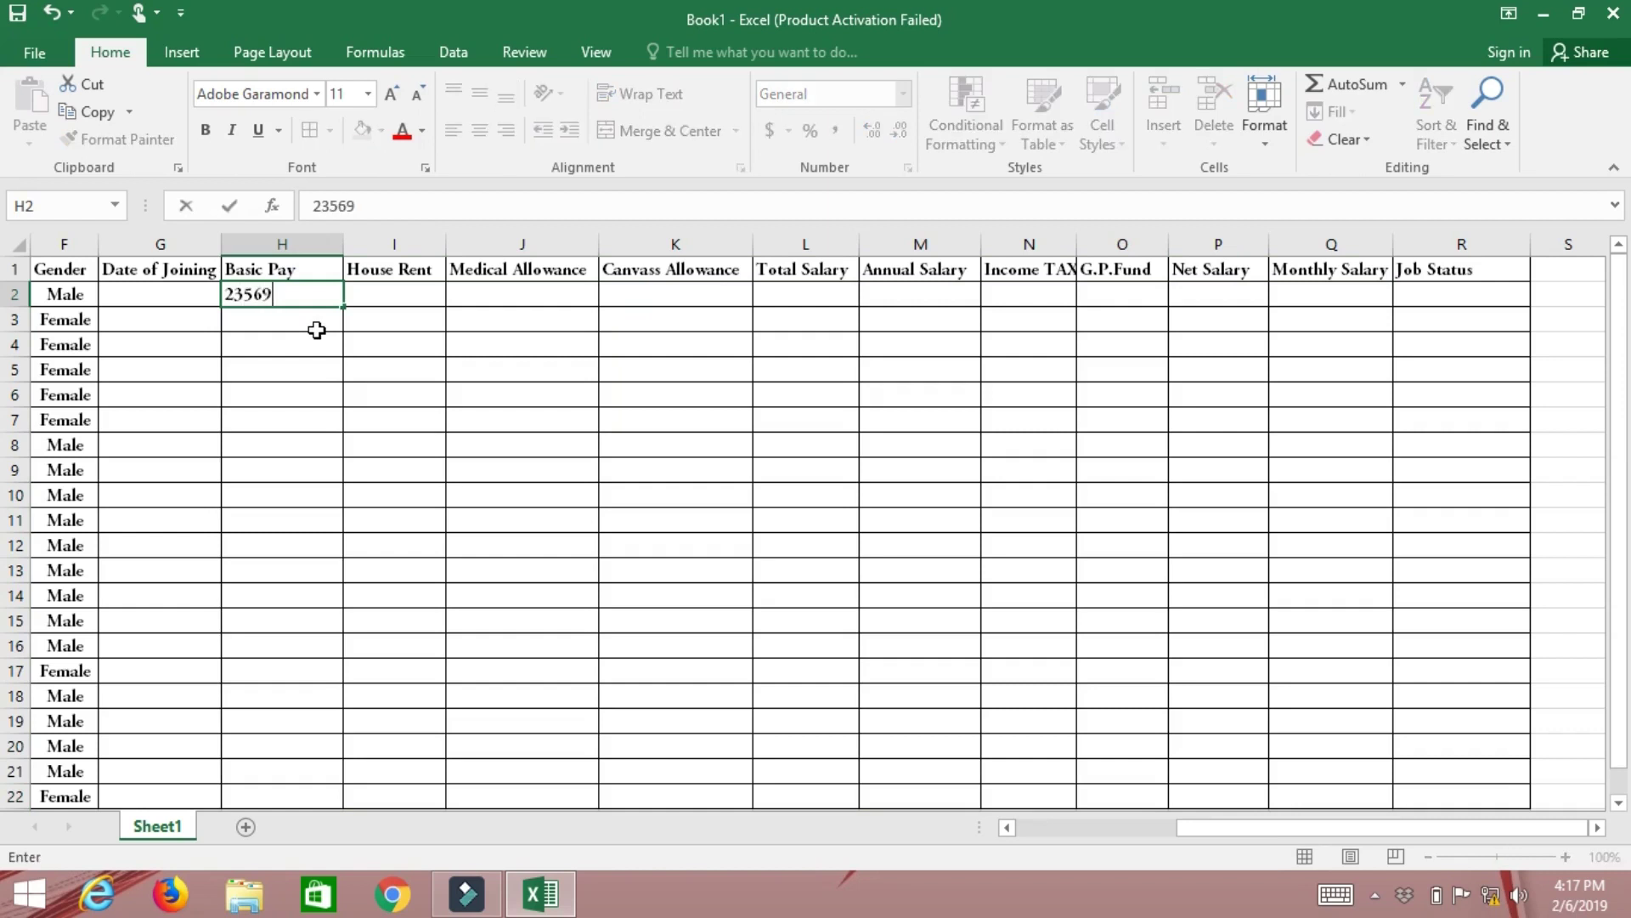
{"action": "left_click", "coordinate": [316, 329]}
{"action": "type", "text": "22588"}
{"action": "key", "text": "Return"}
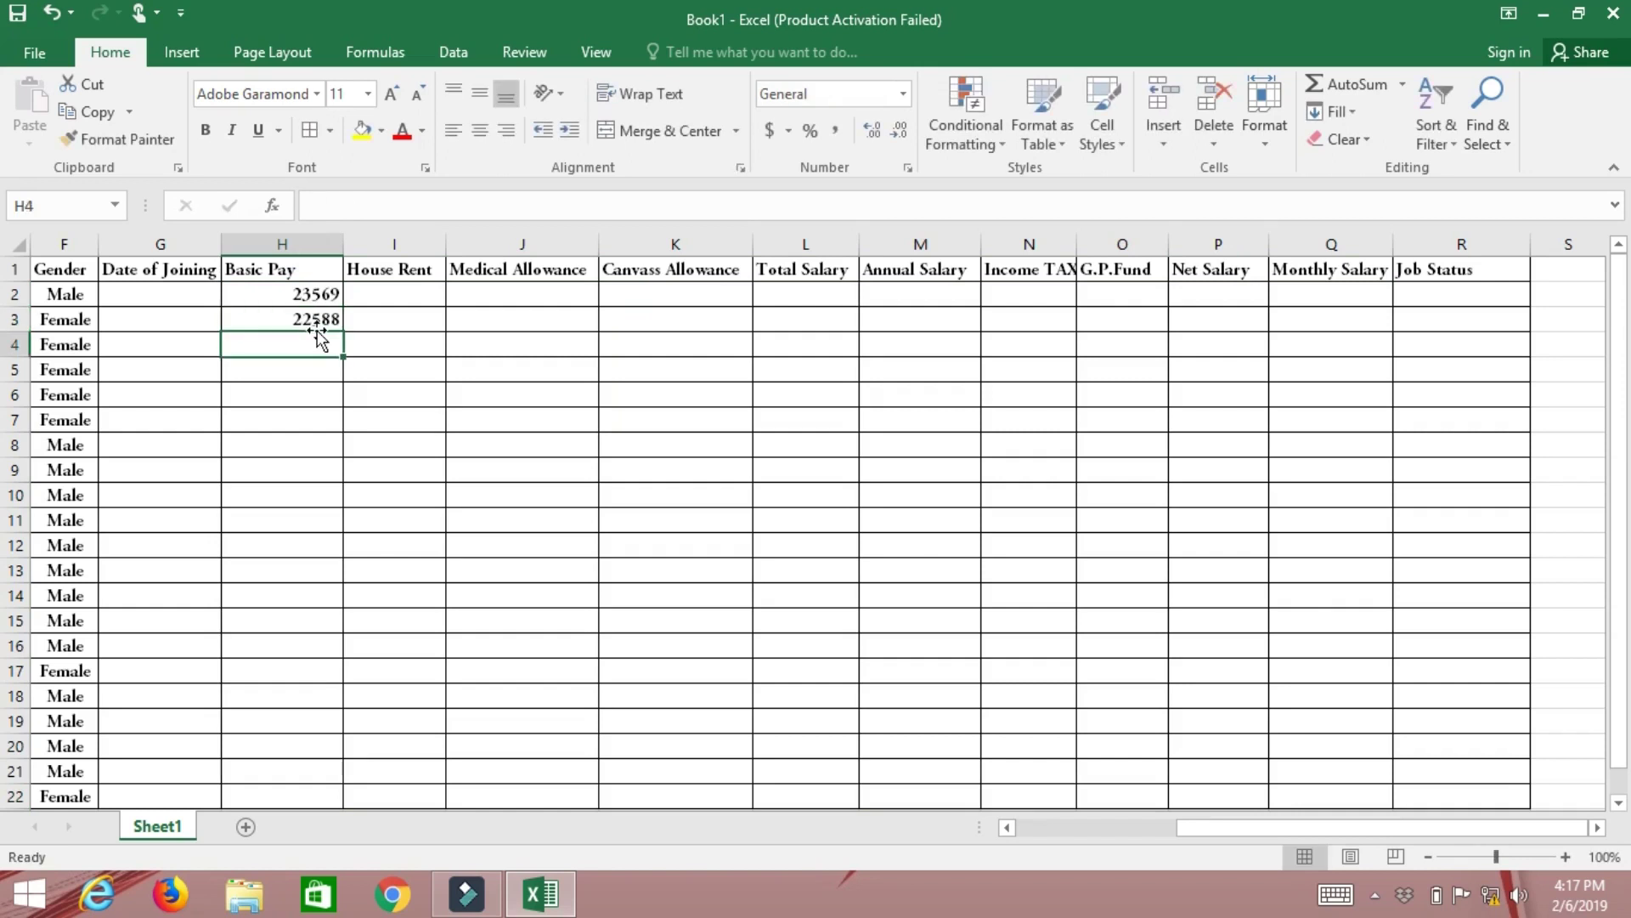
{"action": "type", "text": "23568"}
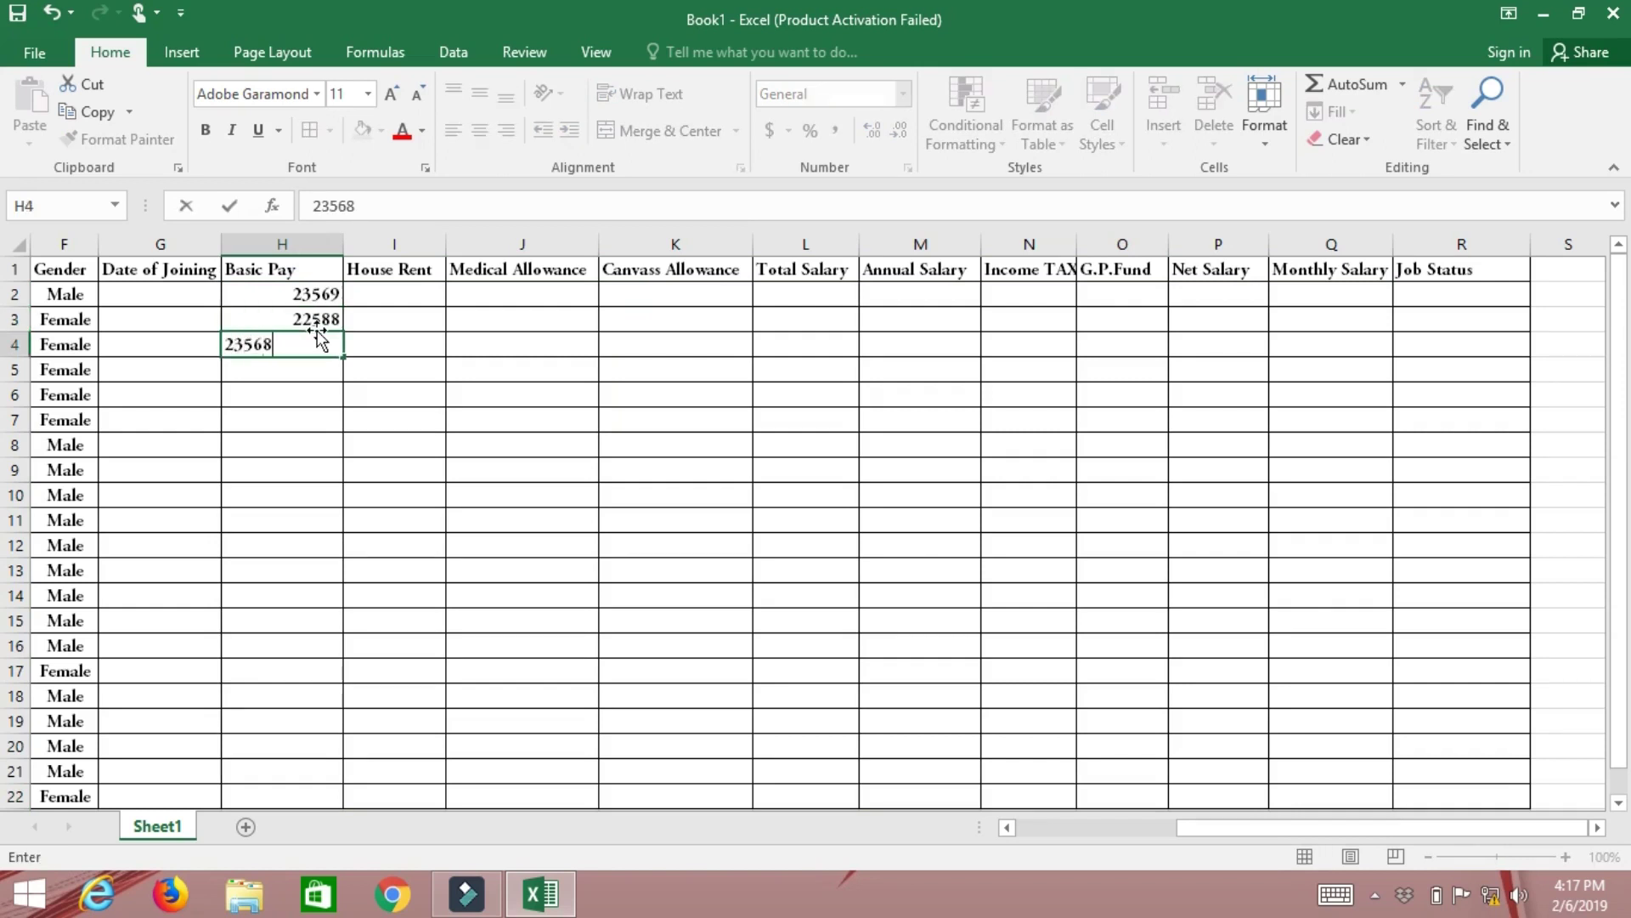
{"action": "key", "text": "Return"}
{"action": "type", "text": "22"}
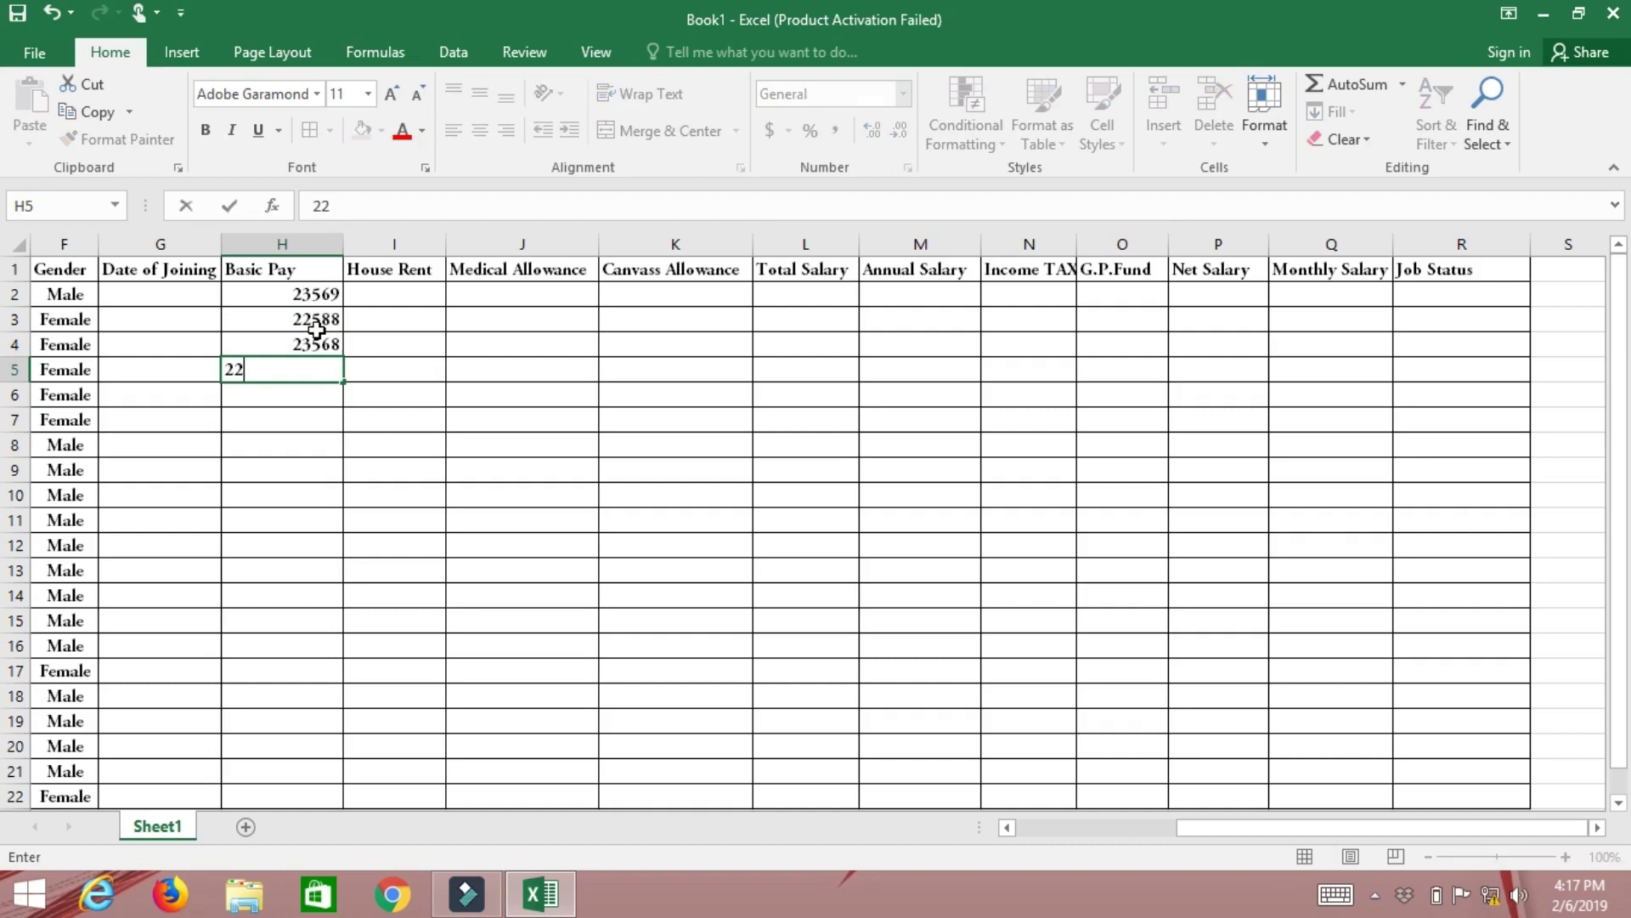
{"action": "type", "text": "6587"}
{"action": "key", "text": "Return"}
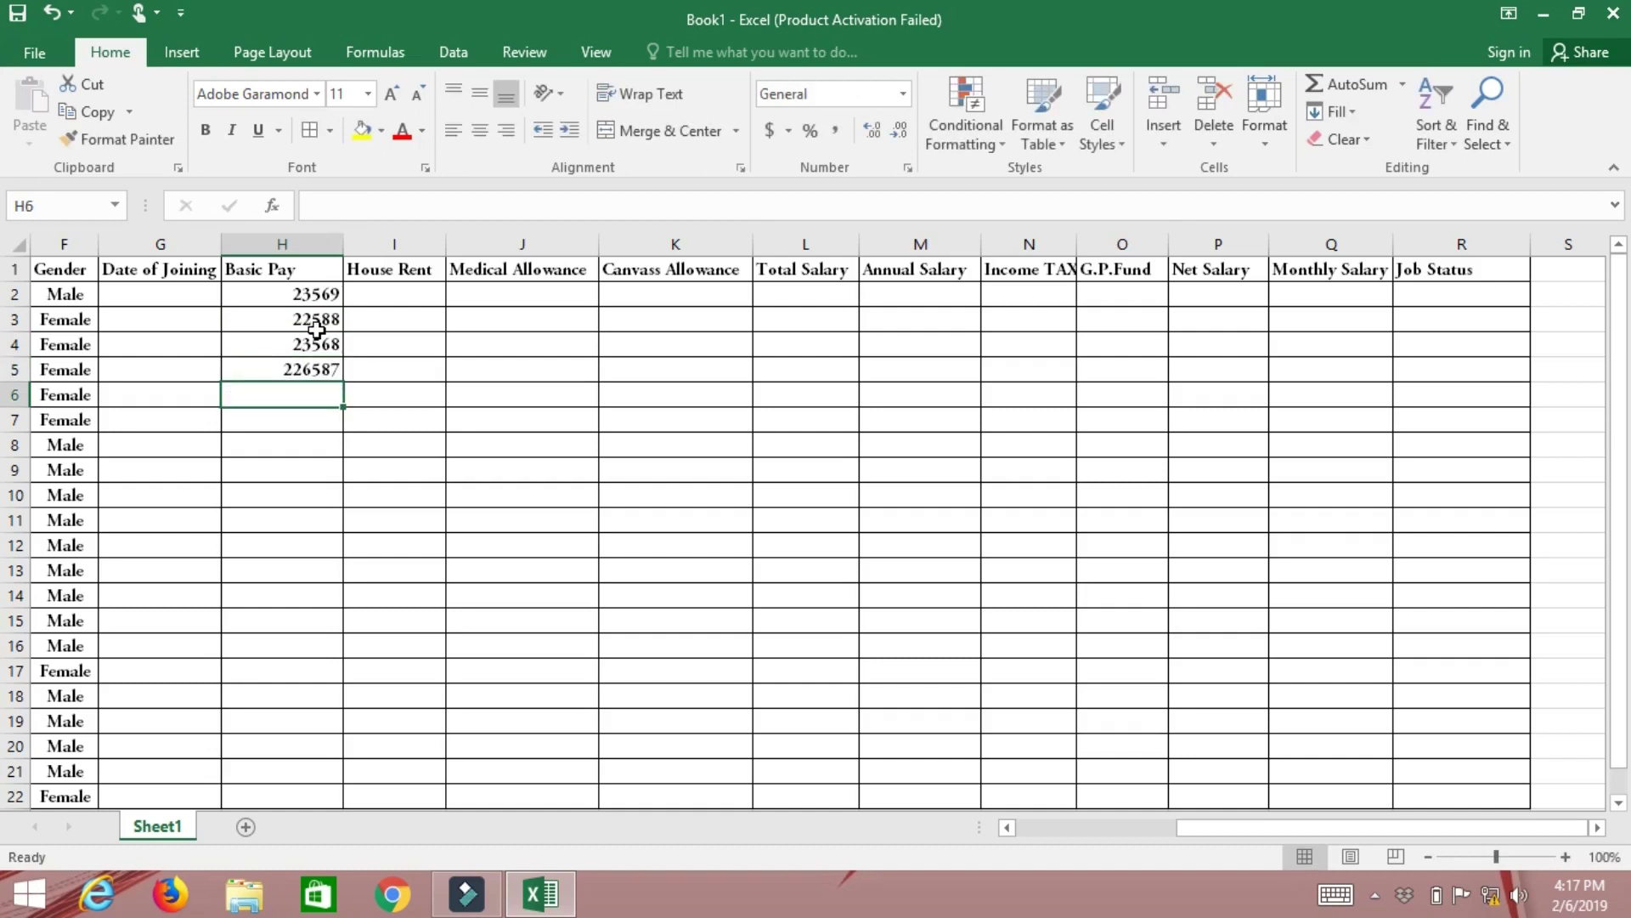
{"action": "key", "text": "Up"}
{"action": "type", "text": "23569"}
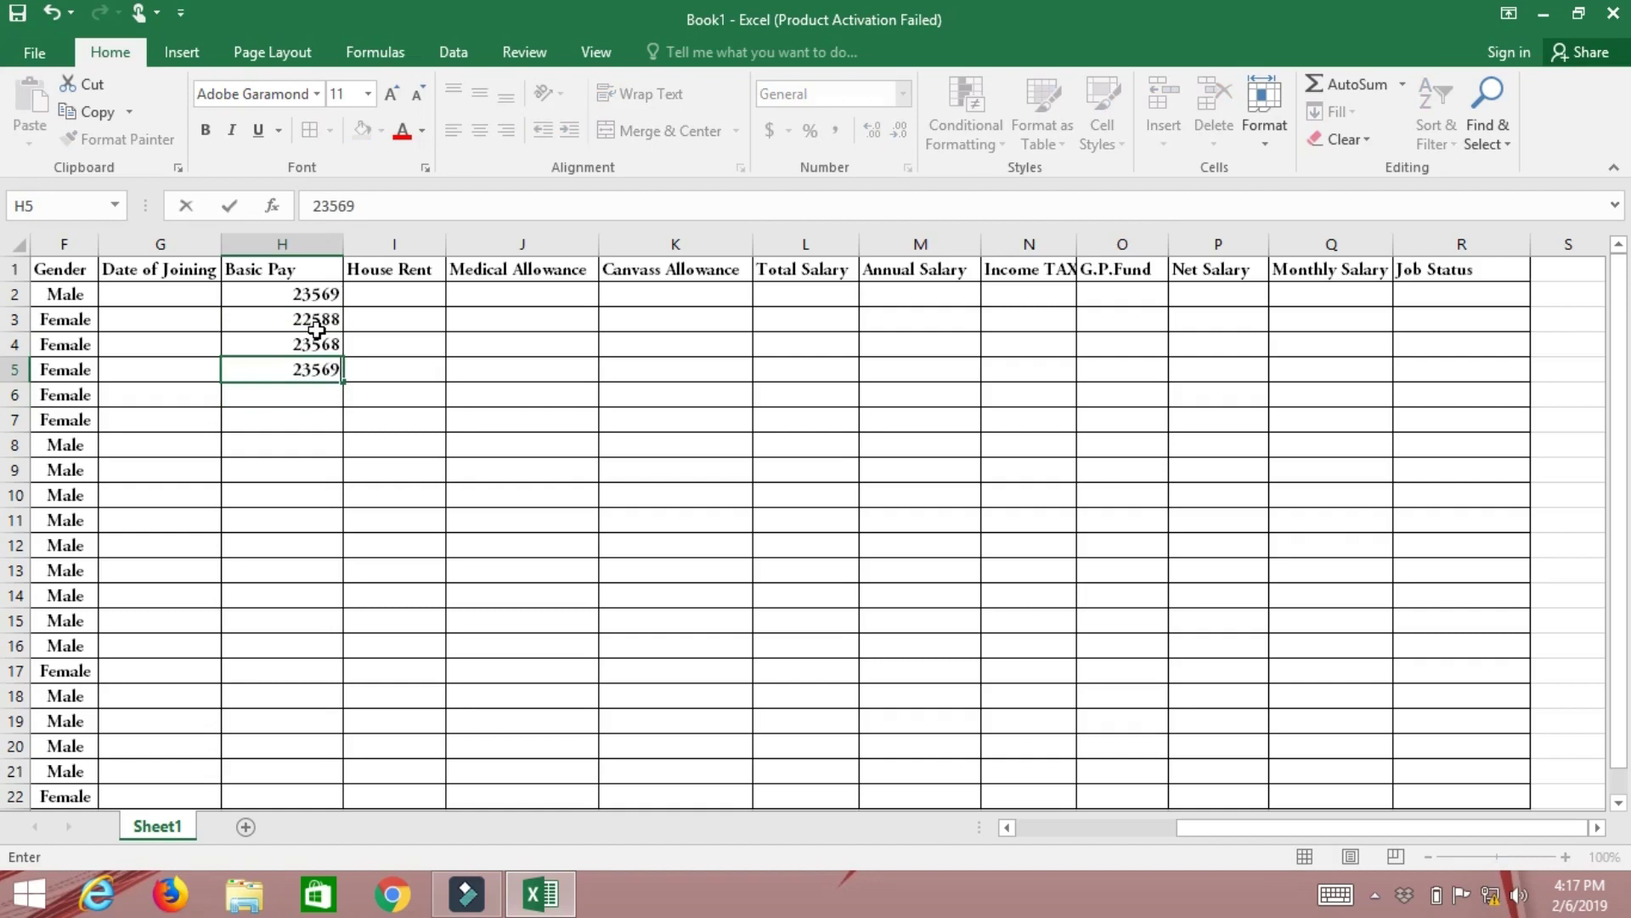
{"action": "key", "text": "Return"}
{"action": "type", "text": "225588"}
{"action": "key", "text": "Return"}
- Enter 233663, 23569, 25879, 23588, 23569, 36985, 25896 and 25896 in H7:H14
{"action": "type", "text": "233663"}
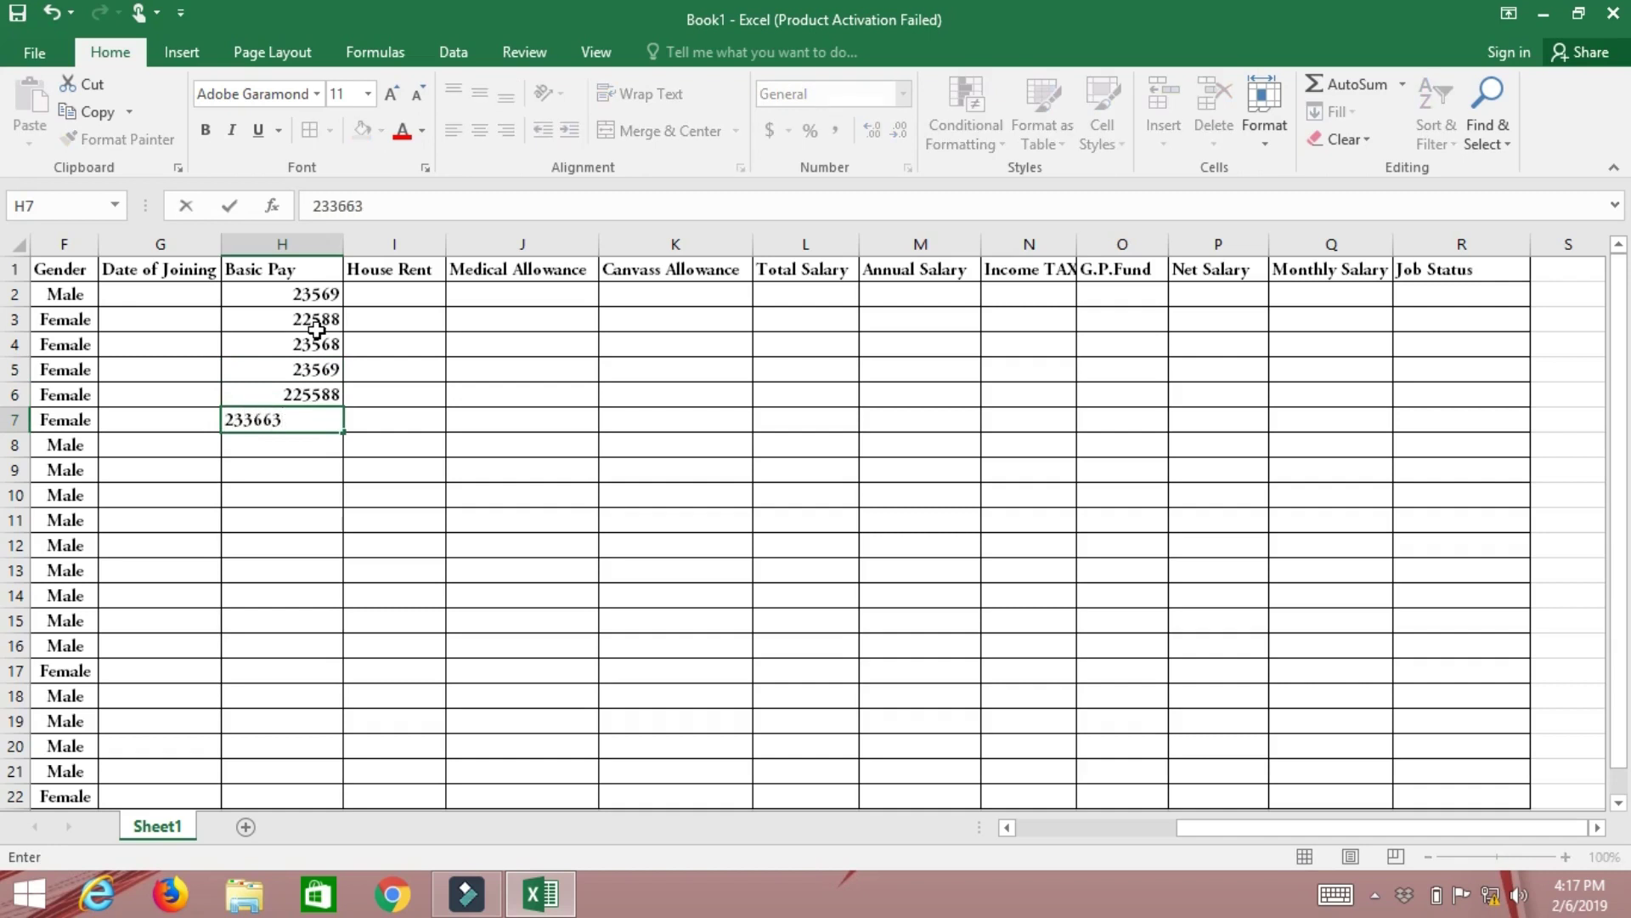
{"action": "key", "text": "Return"}
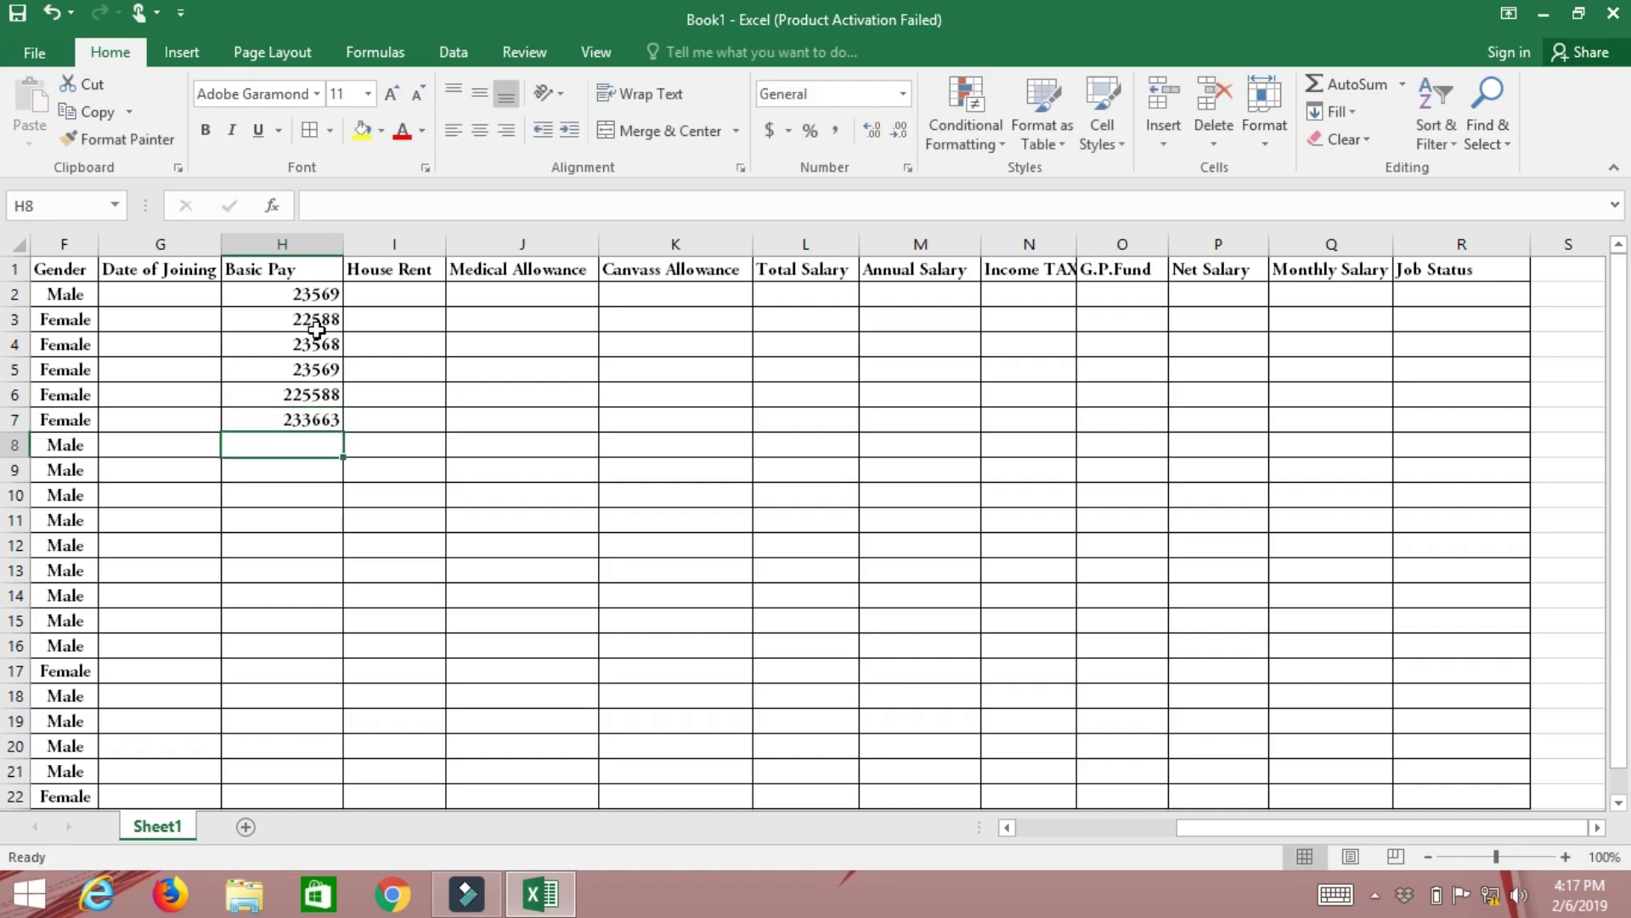
{"action": "type", "text": "23569"}
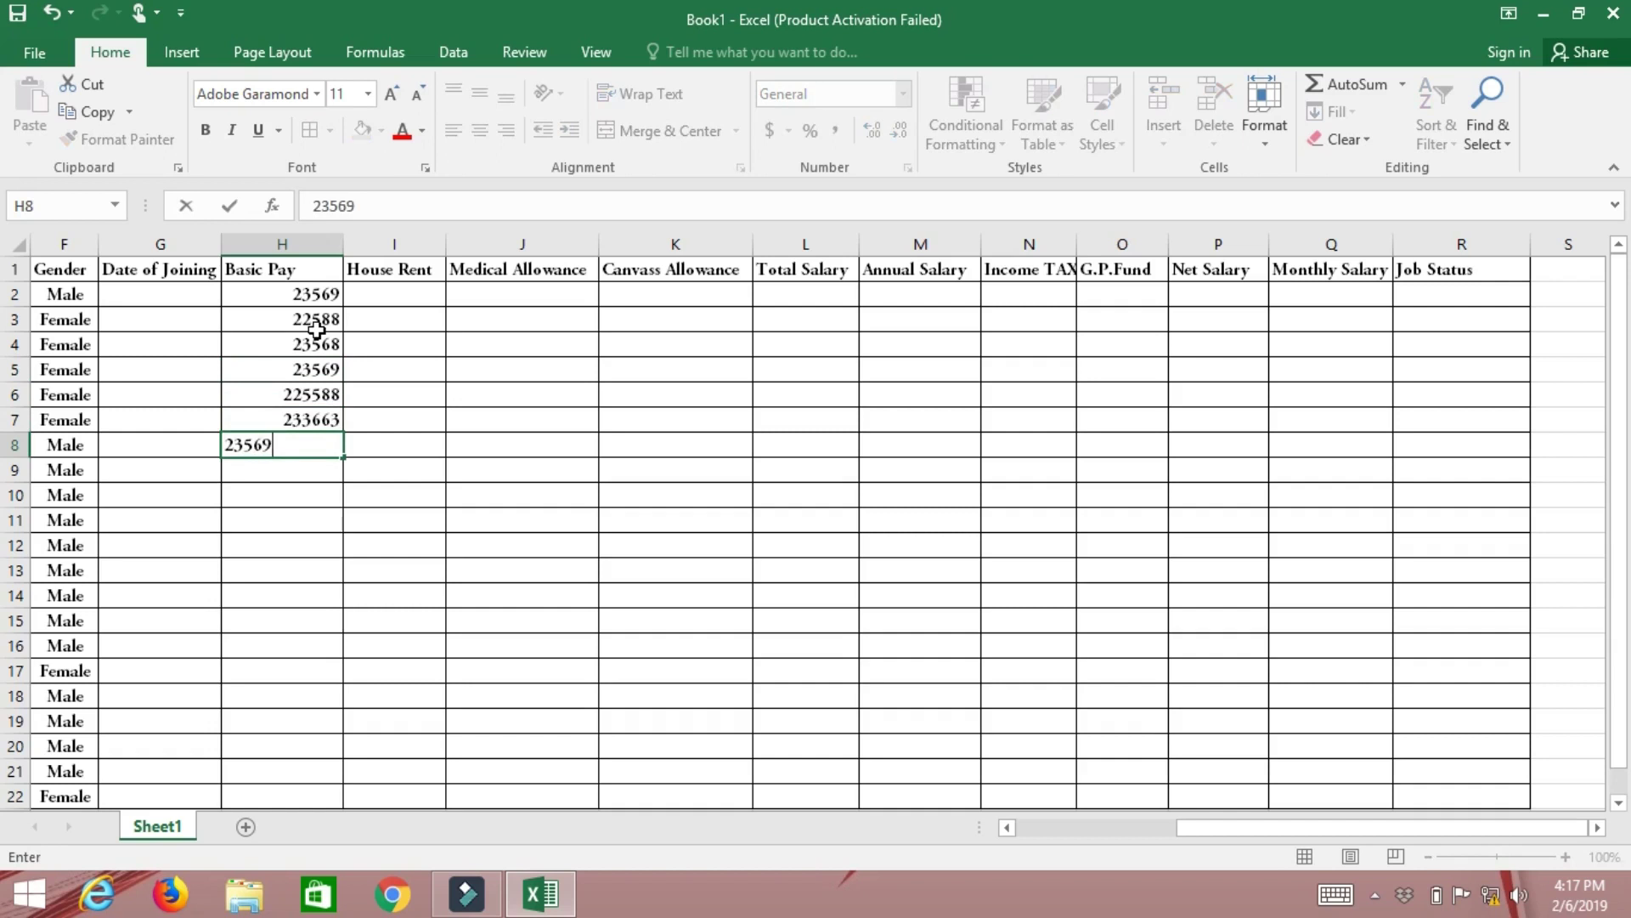
{"action": "key", "text": "Return"}
{"action": "type", "text": "25879"}
{"action": "key", "text": "Return"}
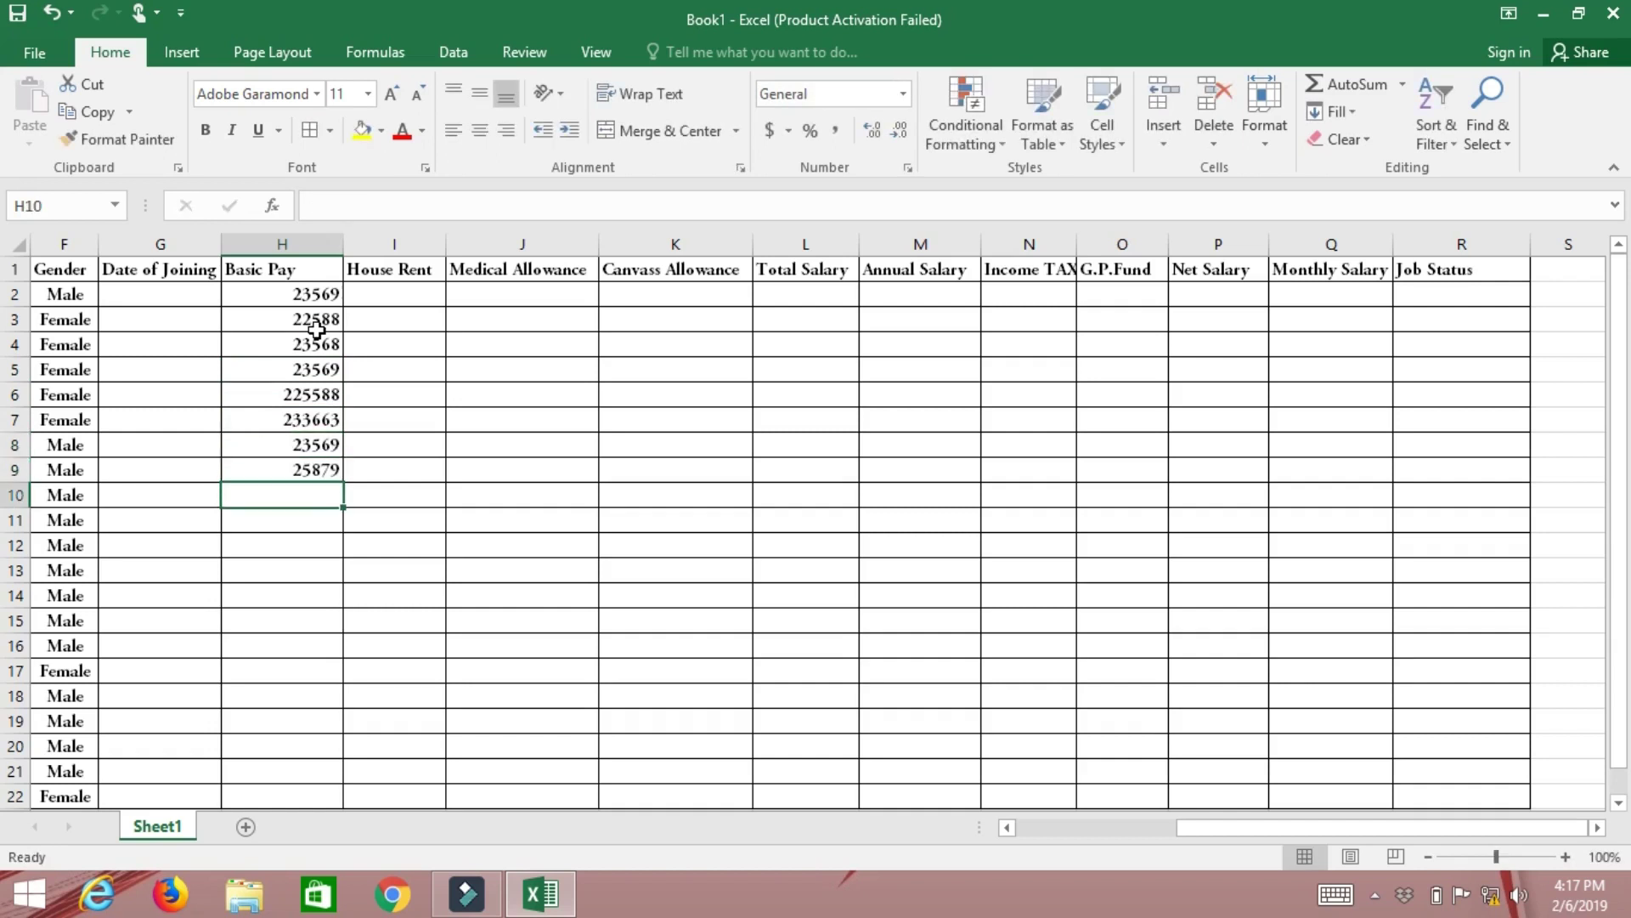
{"action": "type", "text": "23588"}
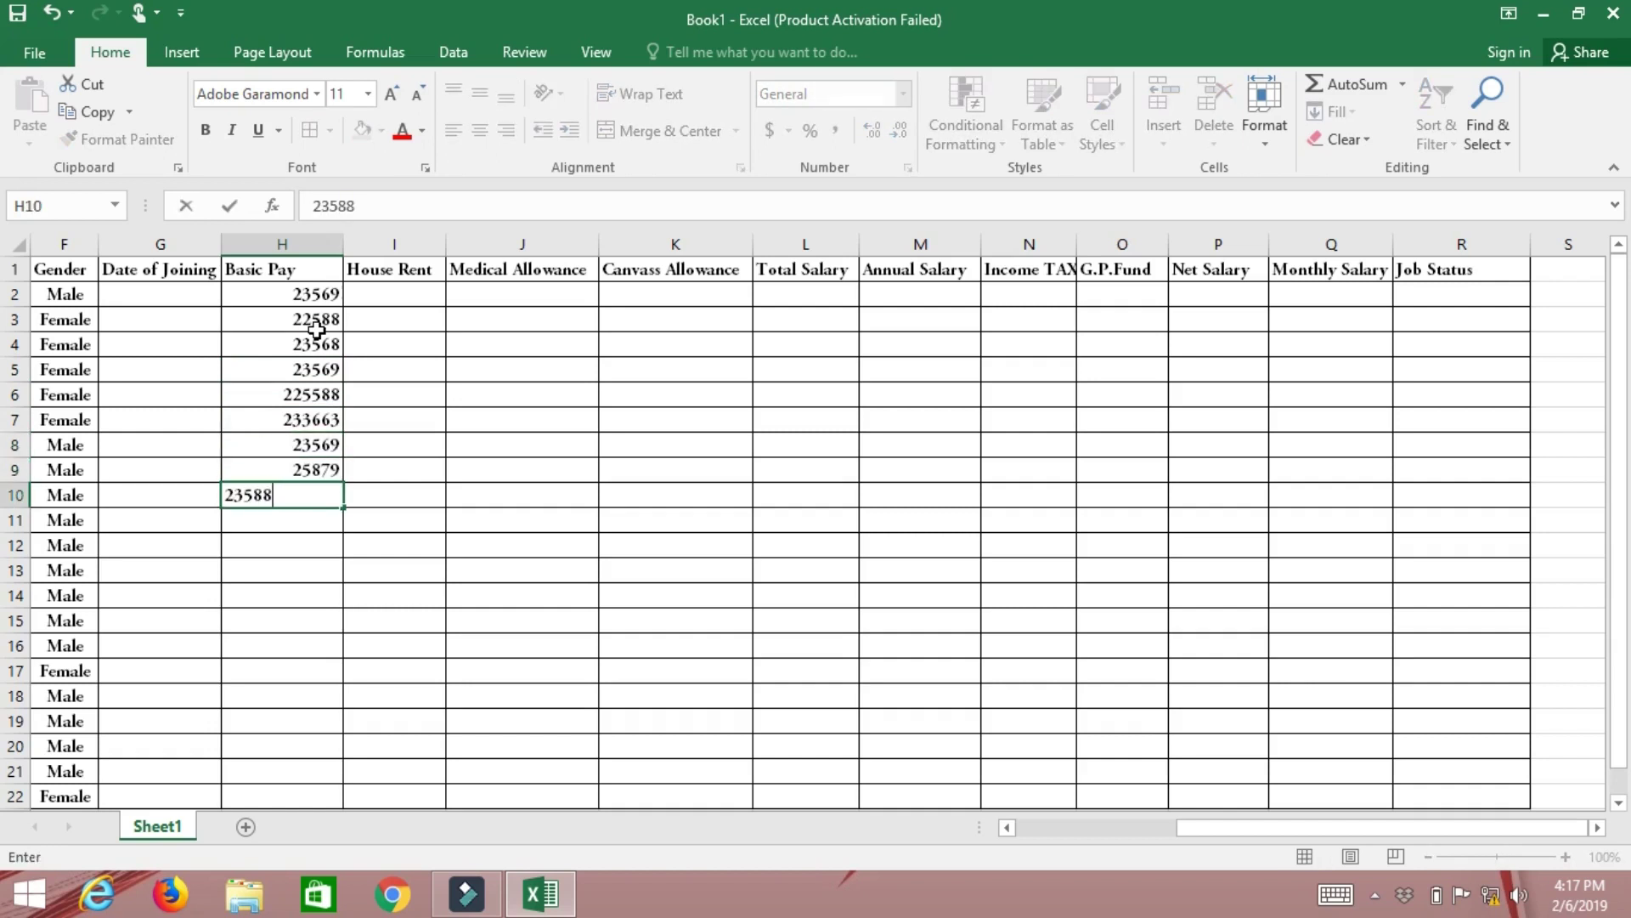
{"action": "key", "text": "Return"}
{"action": "type", "text": "23569"}
{"action": "key", "text": "Return"}
{"action": "type", "text": "36"}
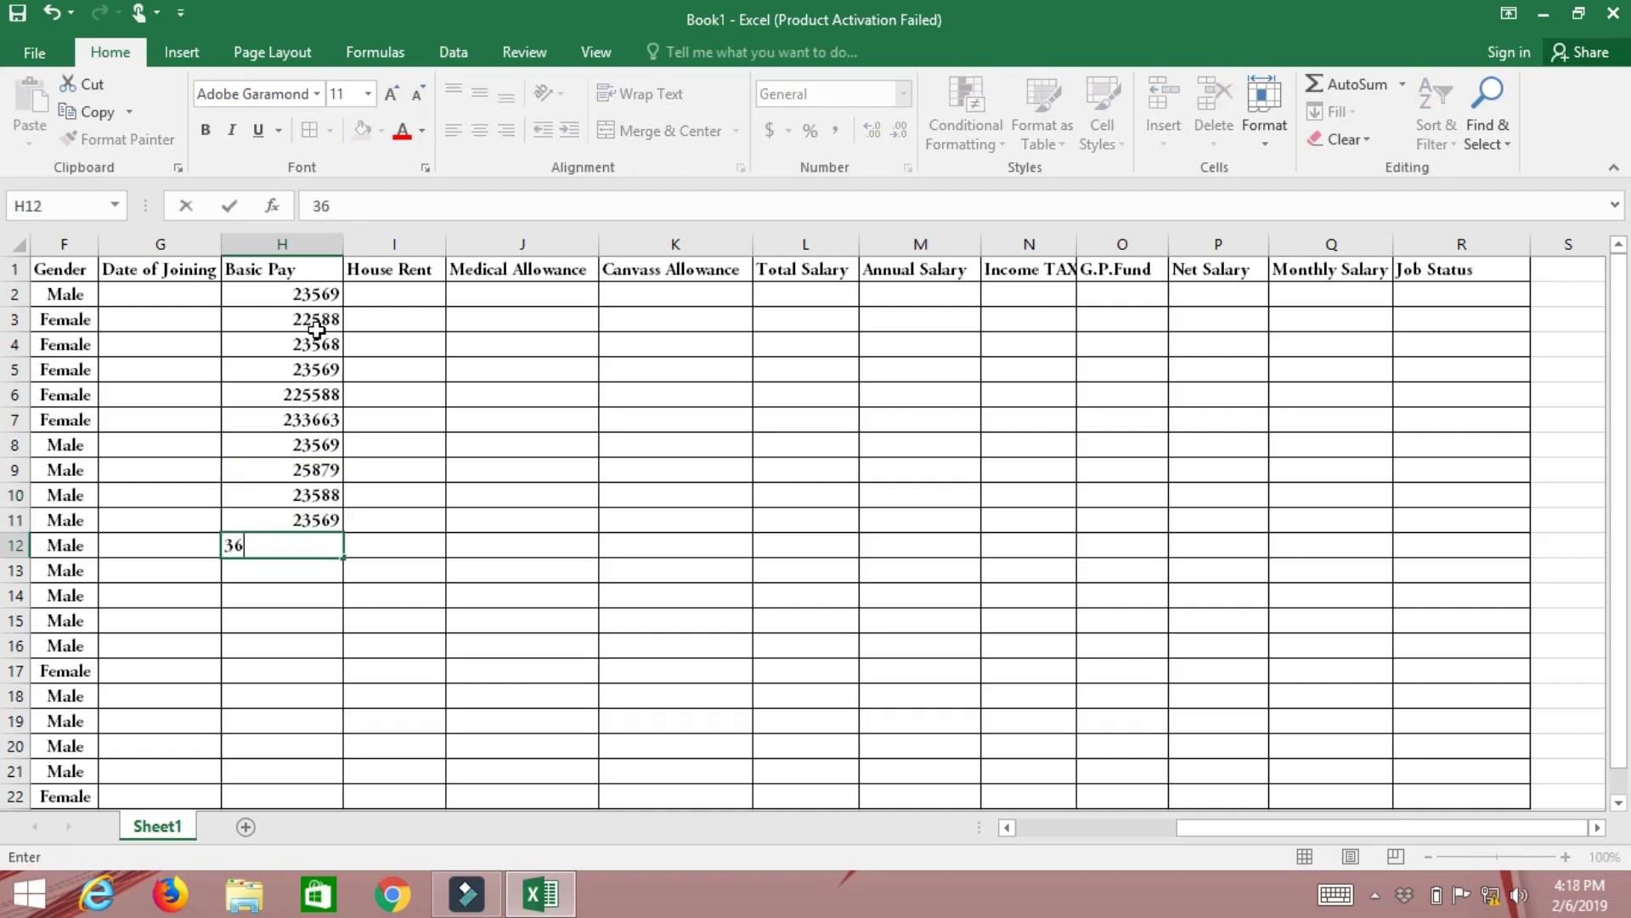
{"action": "type", "text": "985"}
{"action": "key", "text": "Return"}
{"action": "type", "text": "25896"}
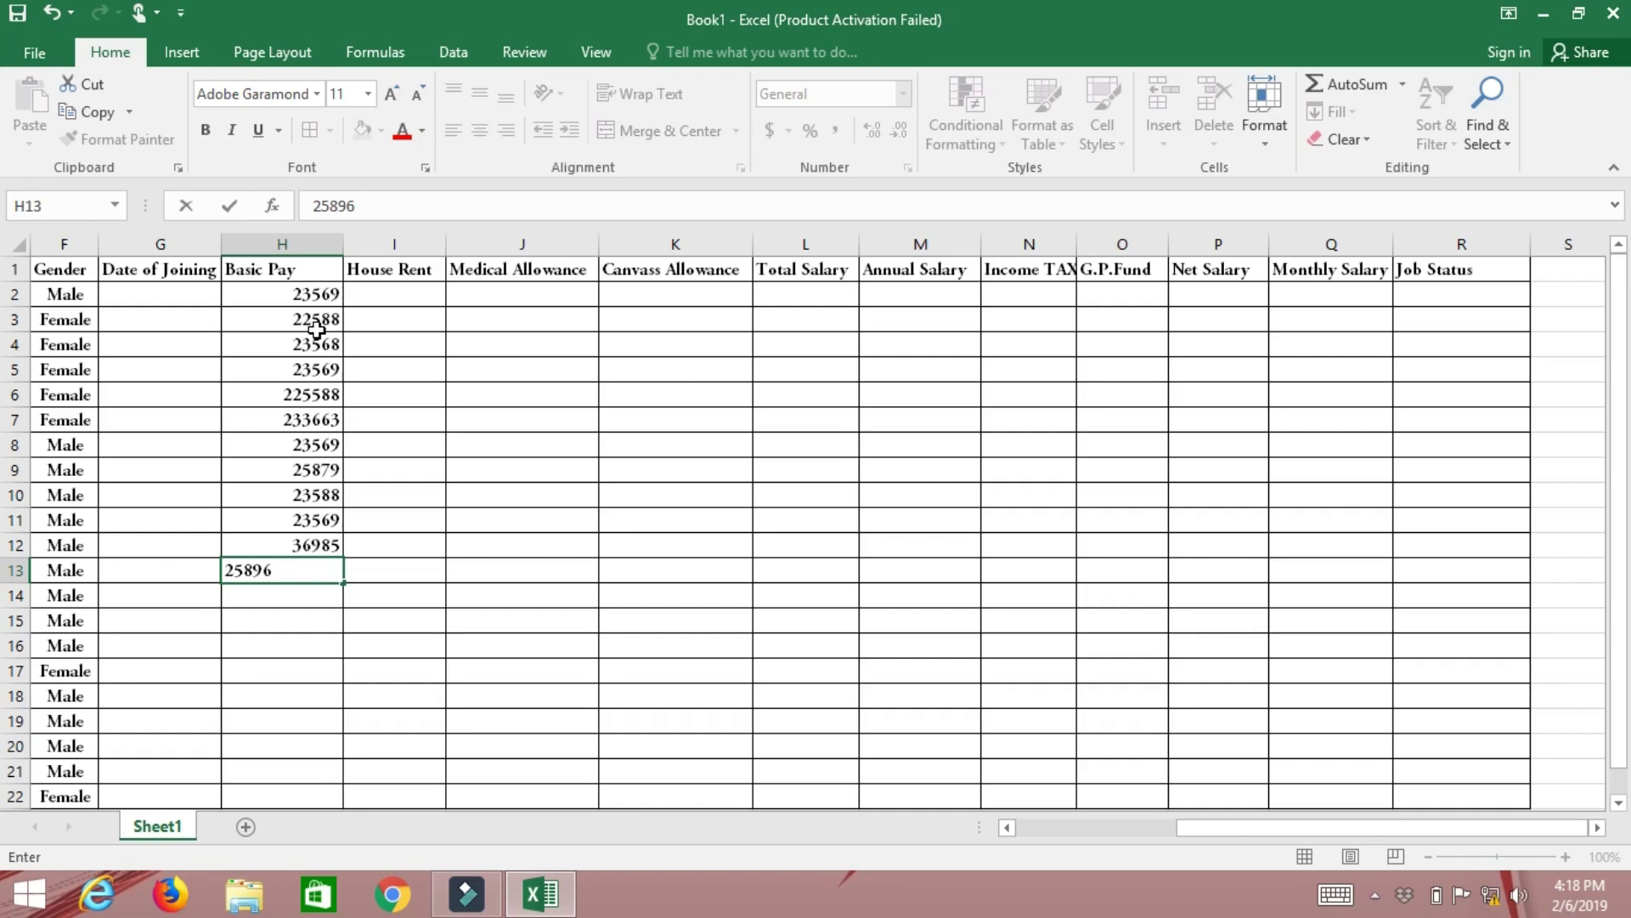
{"action": "key", "text": "Return"}
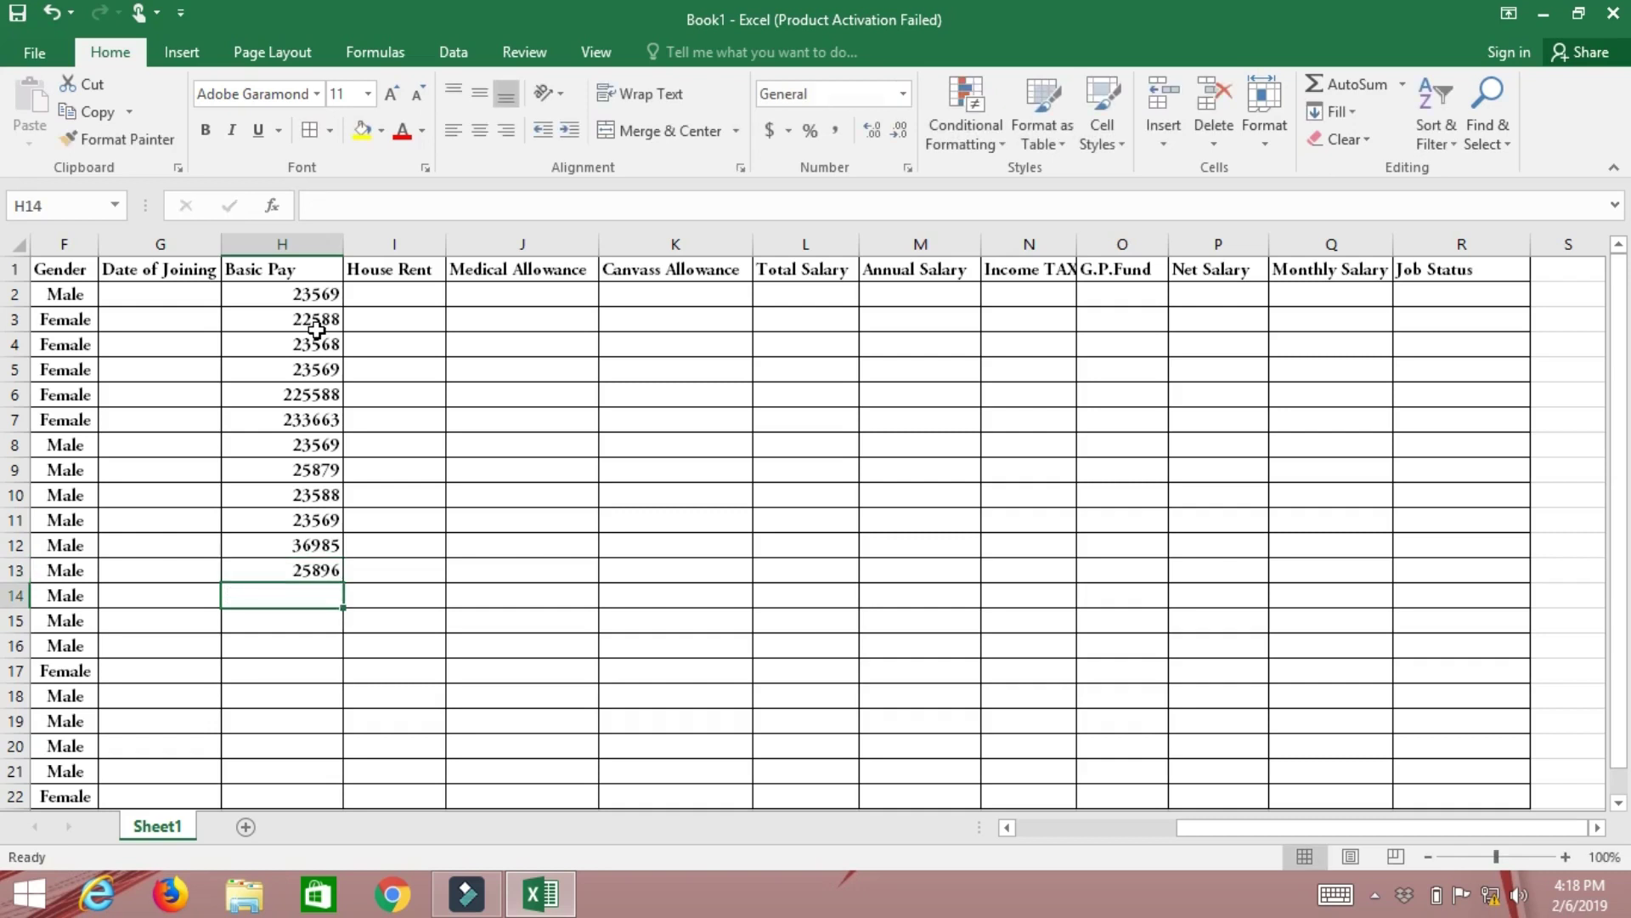
{"action": "type", "text": "25896"}
{"action": "key", "text": "Return"}
- Enter 36985, 8529, 3698, 9865, 3589, 9685, 5689 and 9875 in H15:H22
{"action": "type", "text": "36985"}
{"action": "key", "text": "Return"}
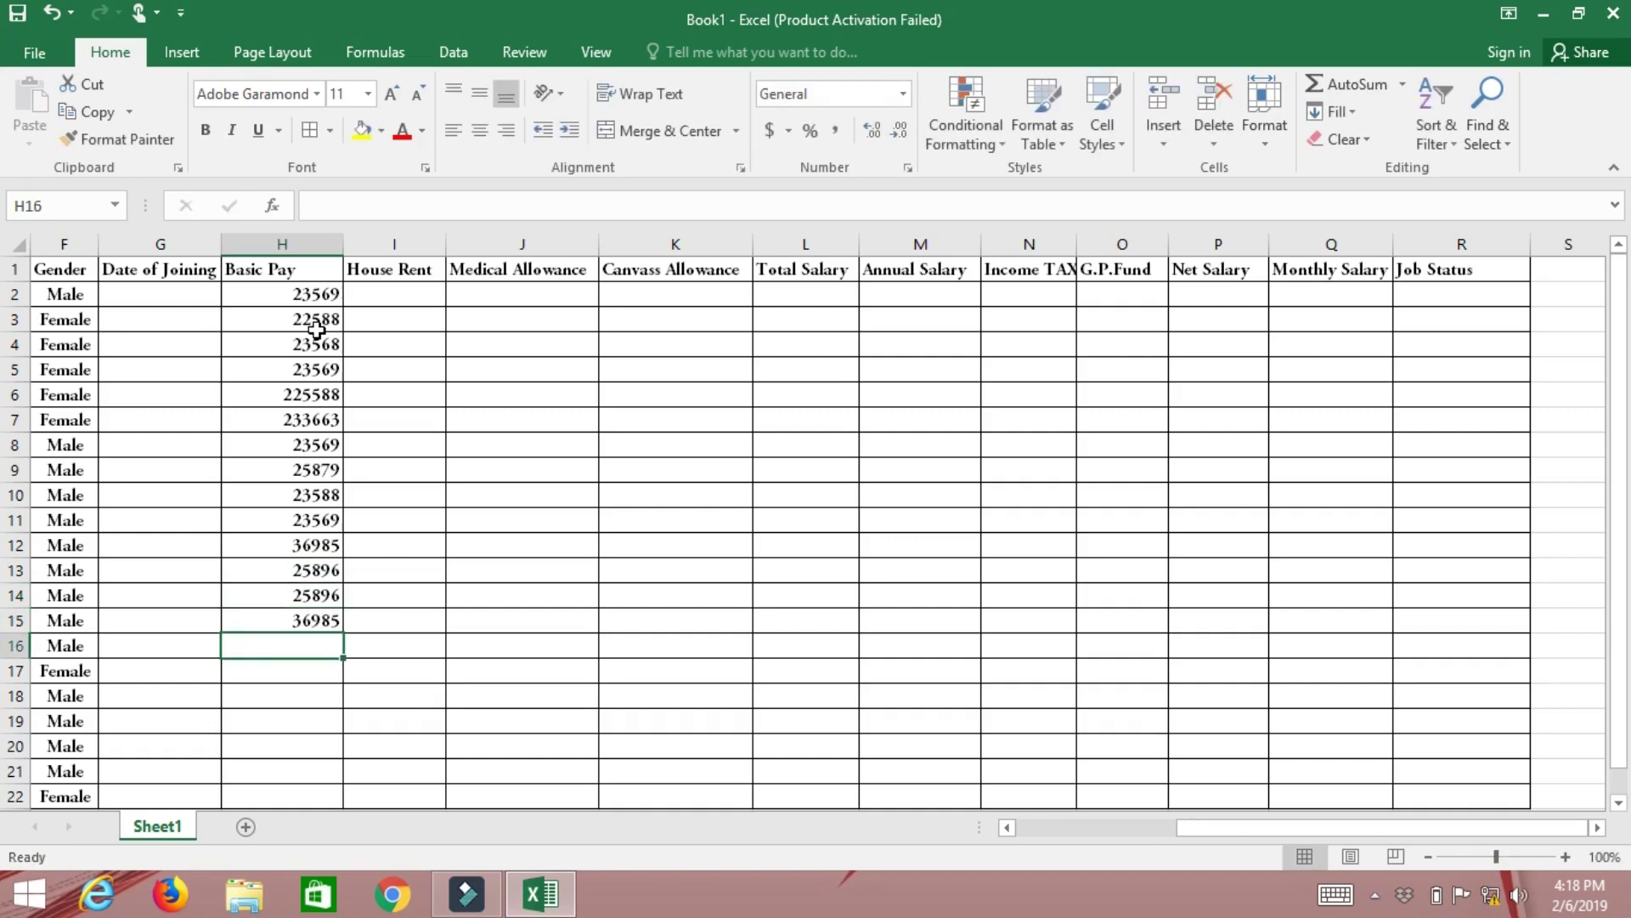
{"action": "type", "text": "8529"}
{"action": "key", "text": "Return"}
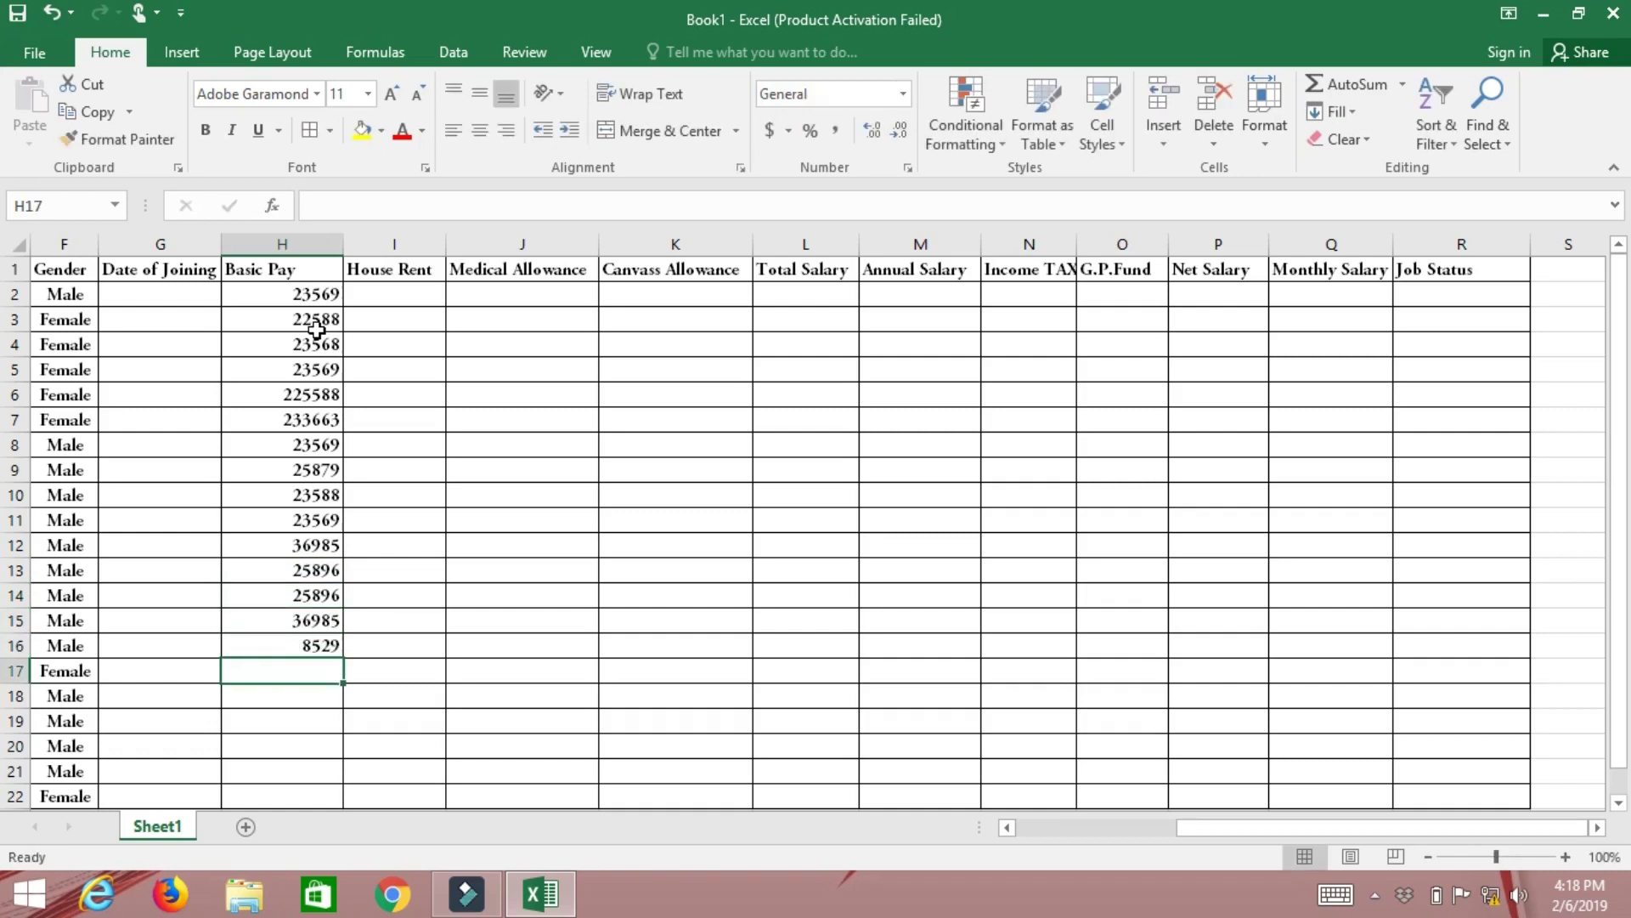
{"action": "type", "text": "3698"}
{"action": "key", "text": "Return"}
{"action": "type", "text": "9865"}
{"action": "key", "text": "Return"}
{"action": "type", "text": "3589"}
{"action": "key", "text": "Return"}
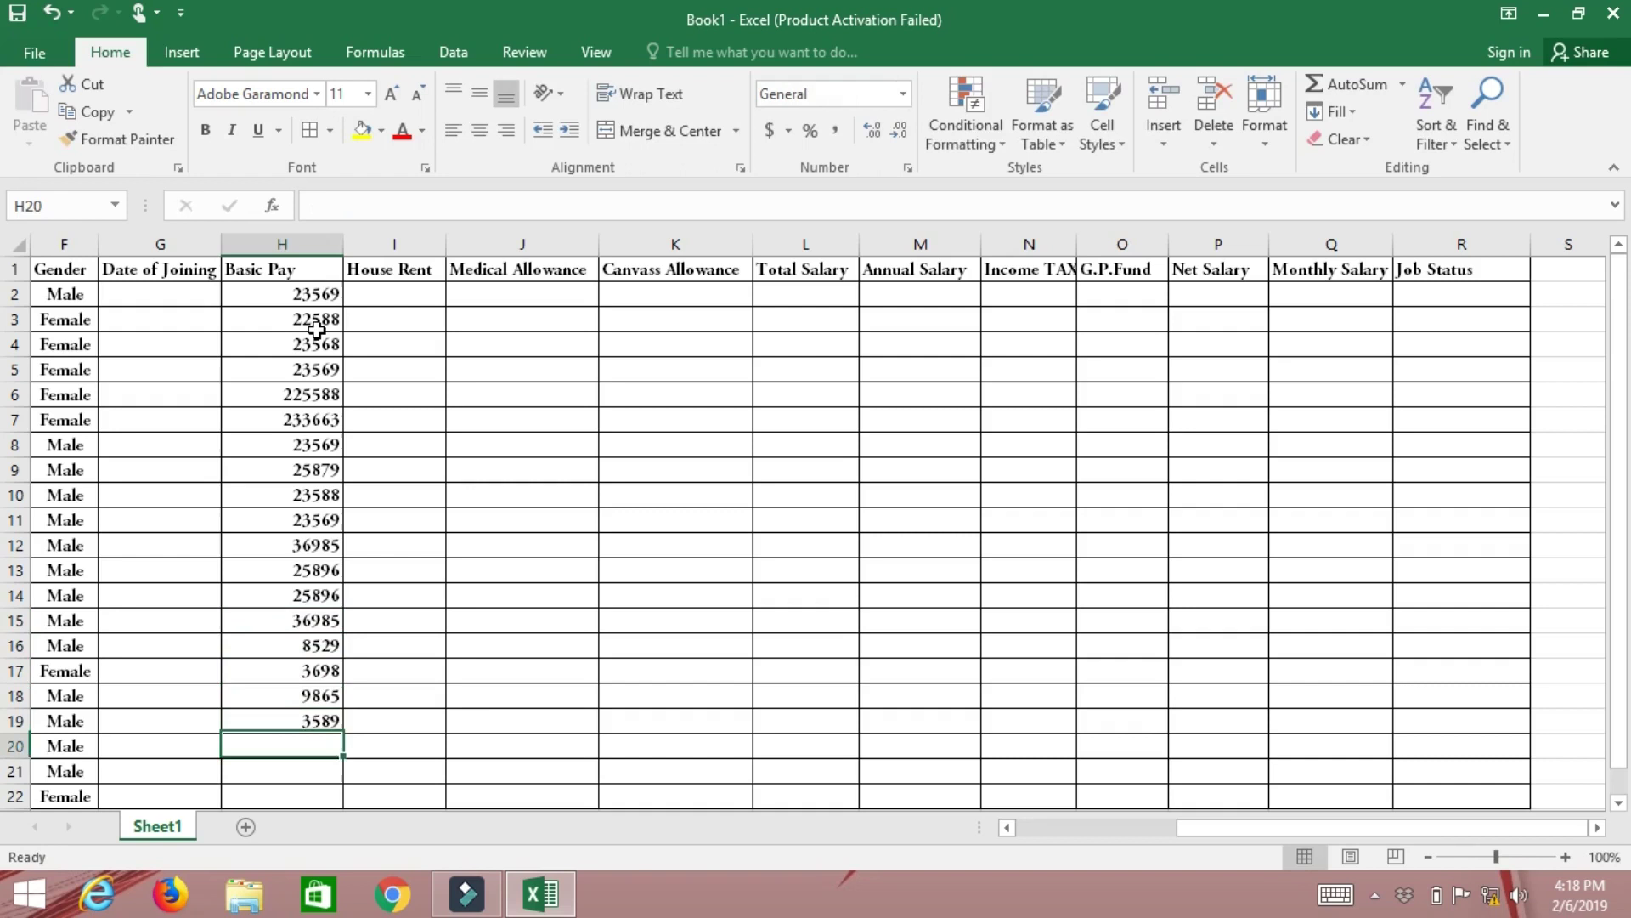
{"action": "type", "text": "9685"}
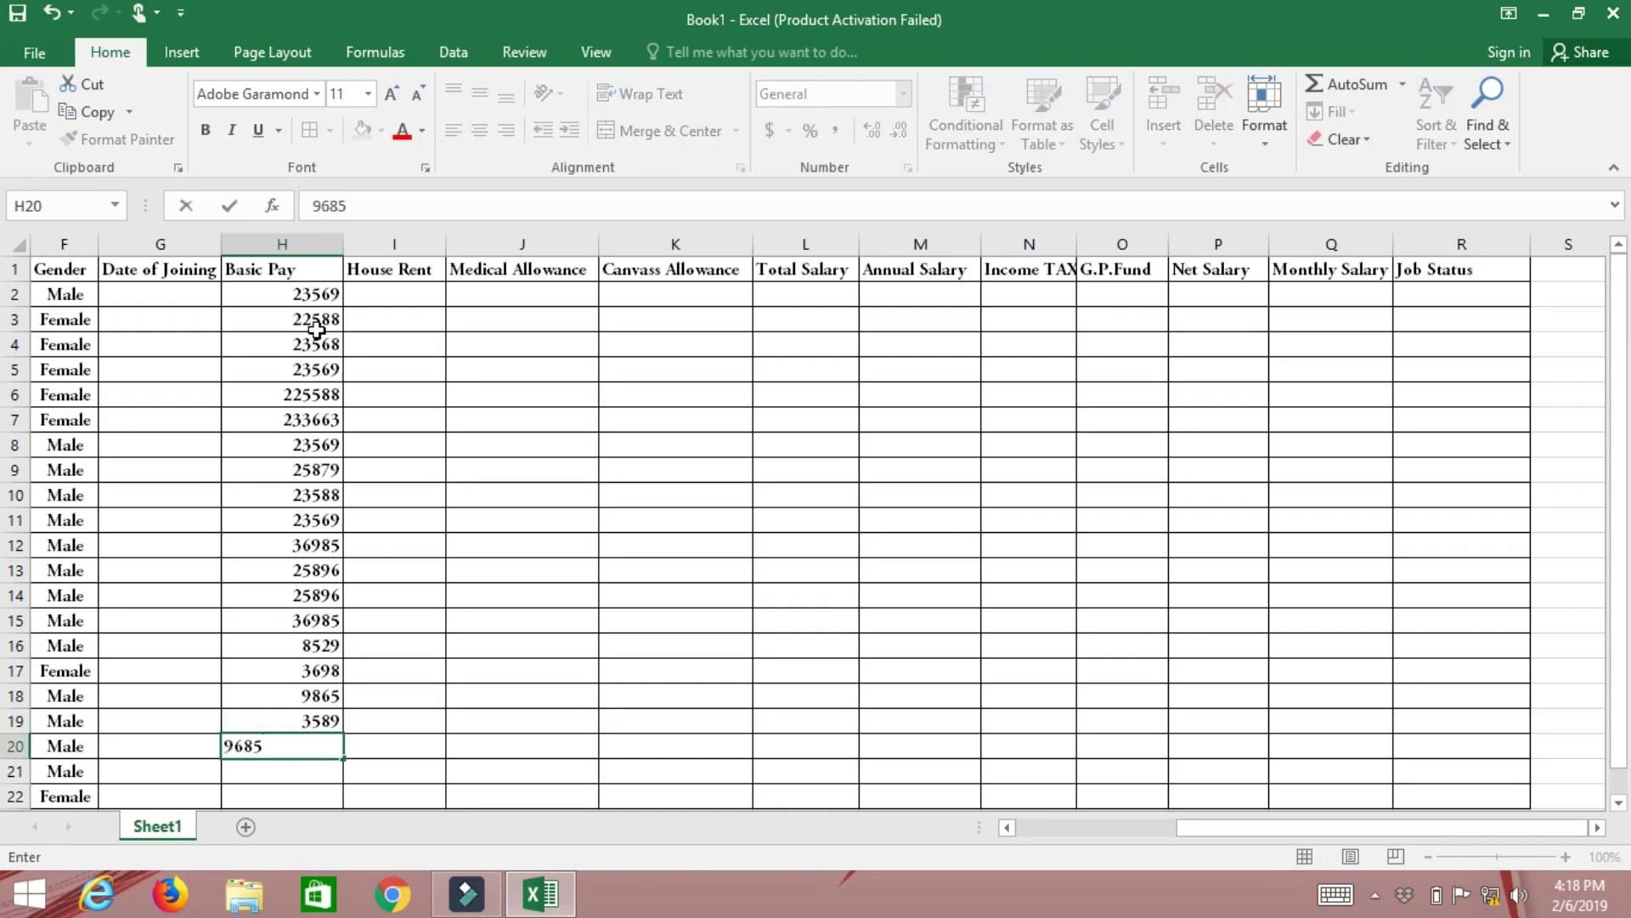
{"action": "key", "text": "Return"}
{"action": "type", "text": "5689"}
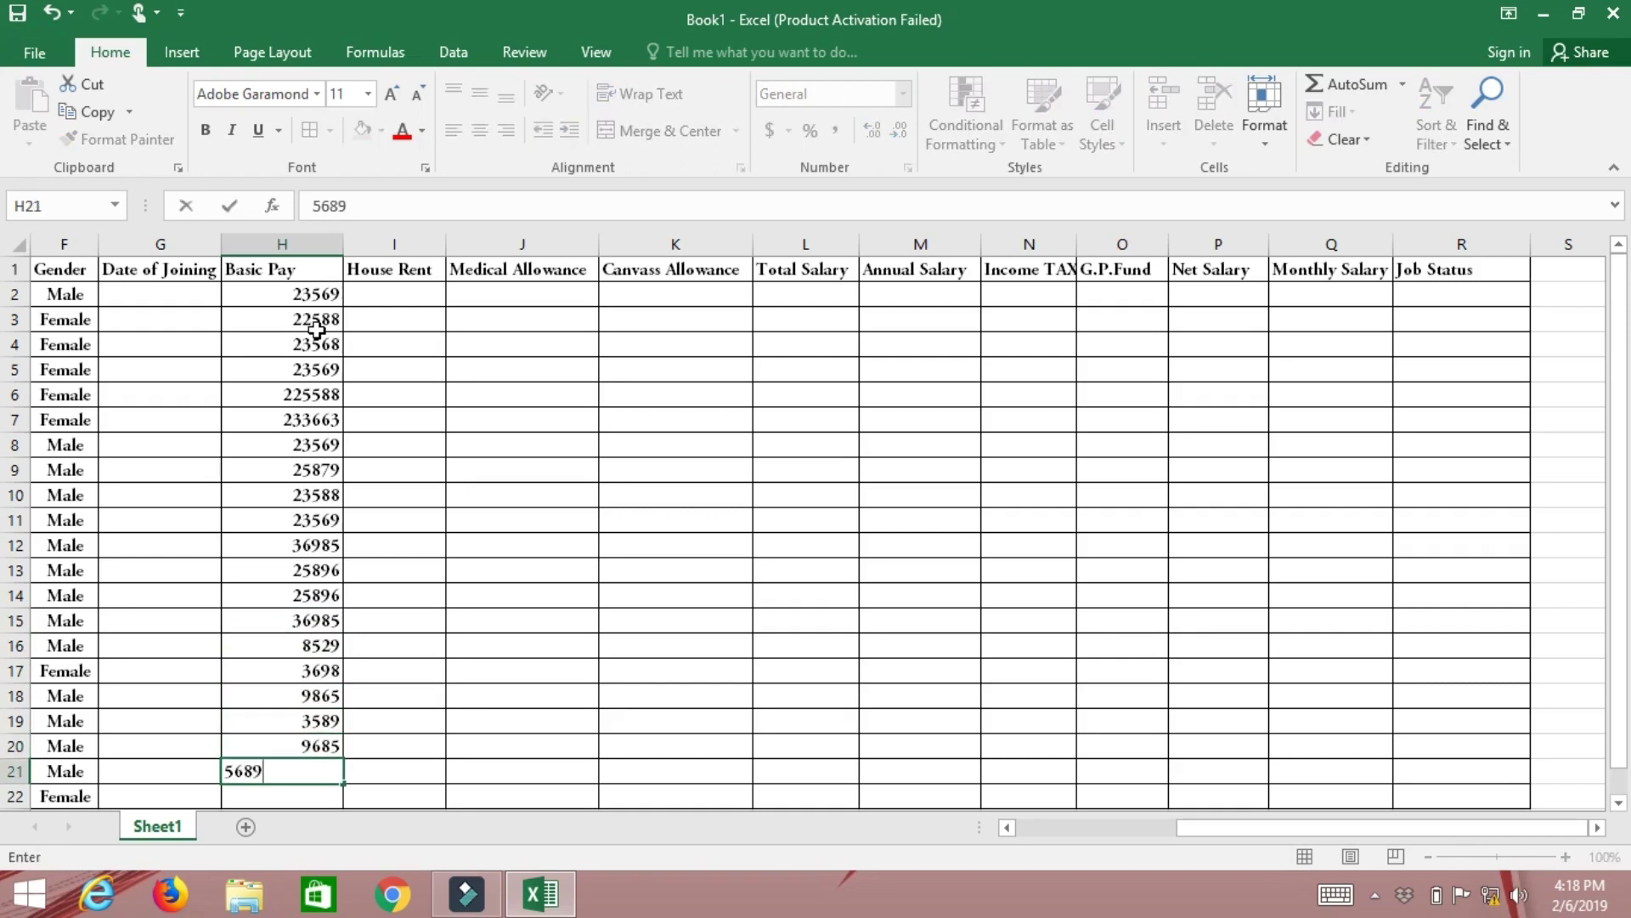
{"action": "key", "text": "Return"}
{"action": "type", "text": "9875"}
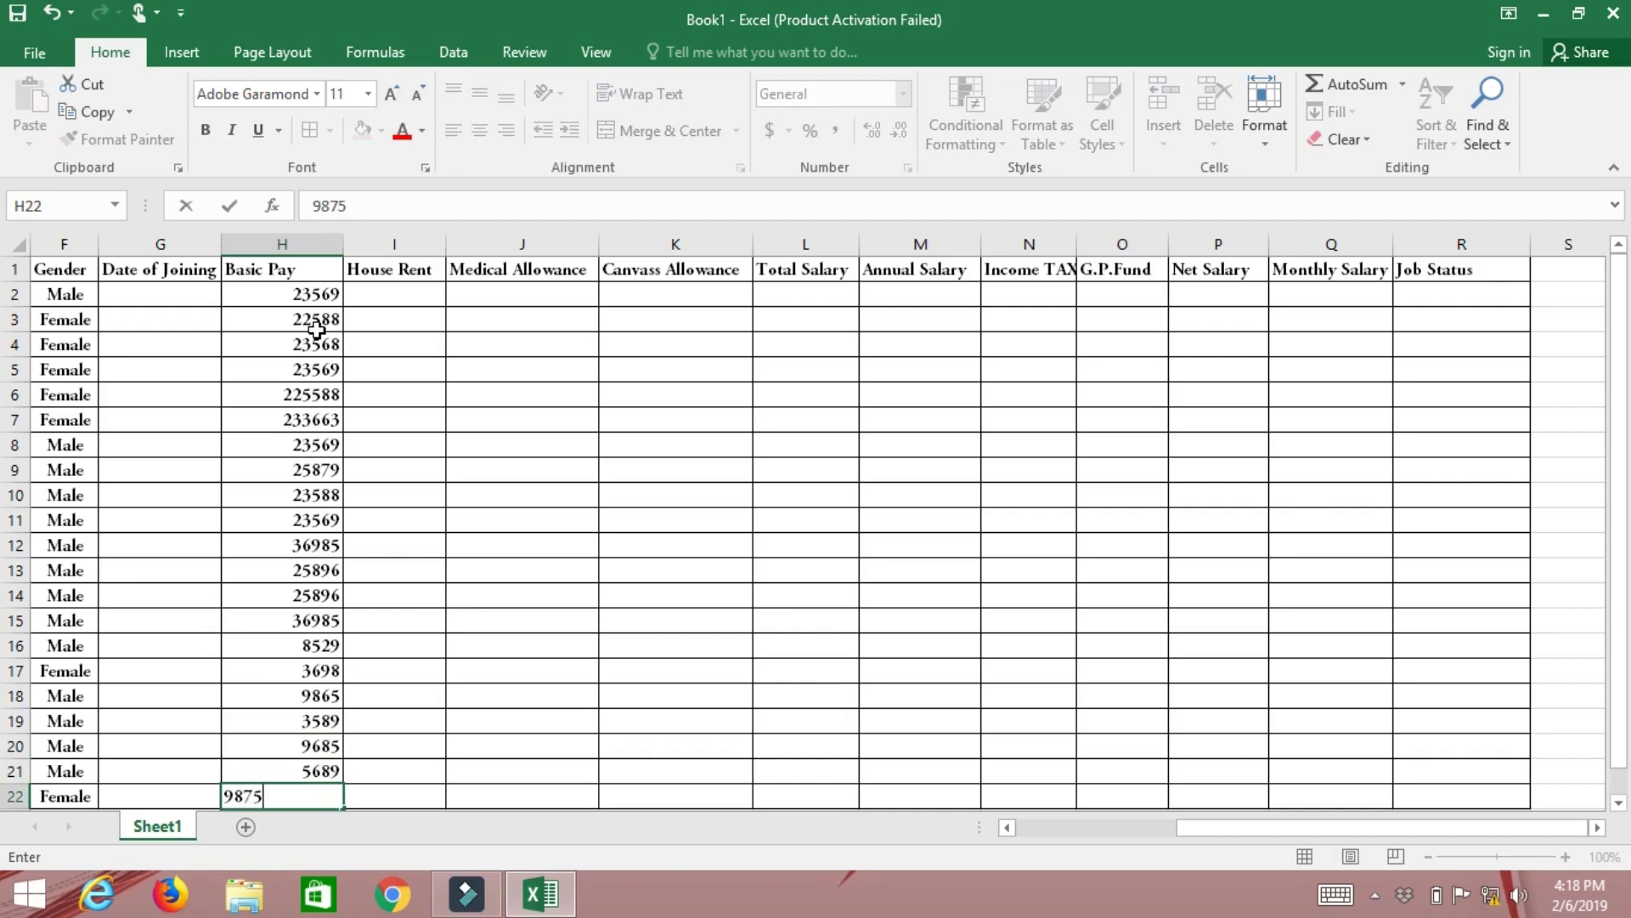
{"action": "key", "text": "Up"}
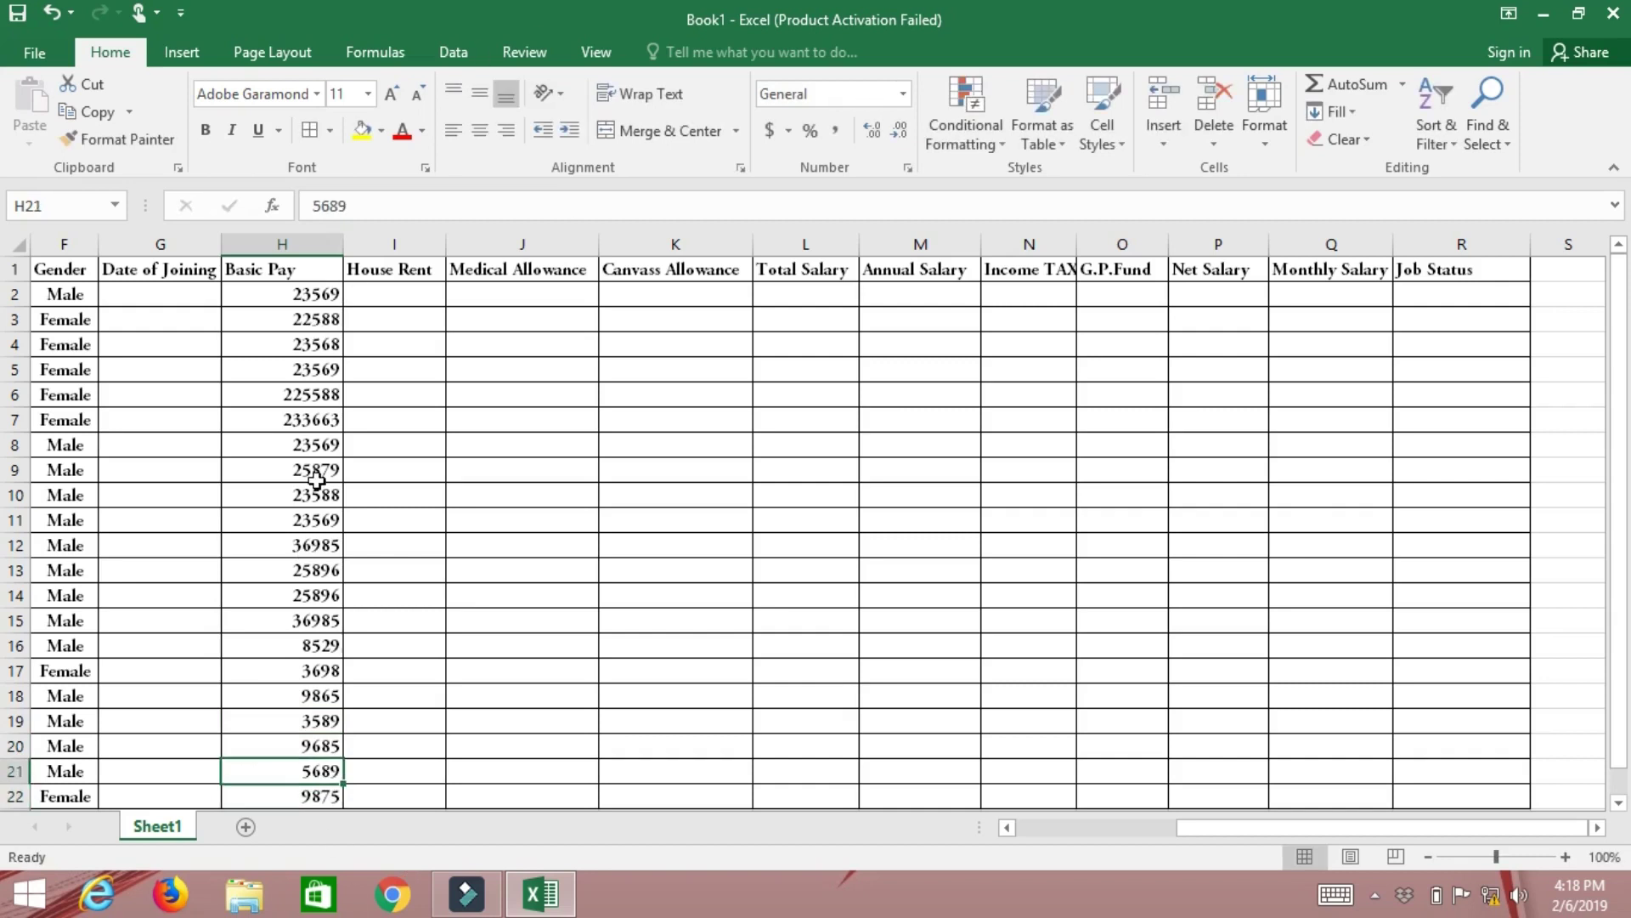
- Overwrite H6:H10 with 65893, 8596, 65871, 23589 and 65896
{"action": "left_click_drag", "start_coordinate": [316, 293], "coordinate": [308, 357]}
{"action": "left_click", "coordinate": [310, 395]}
{"action": "type", "text": "65893"}
{"action": "key", "text": "Return"}
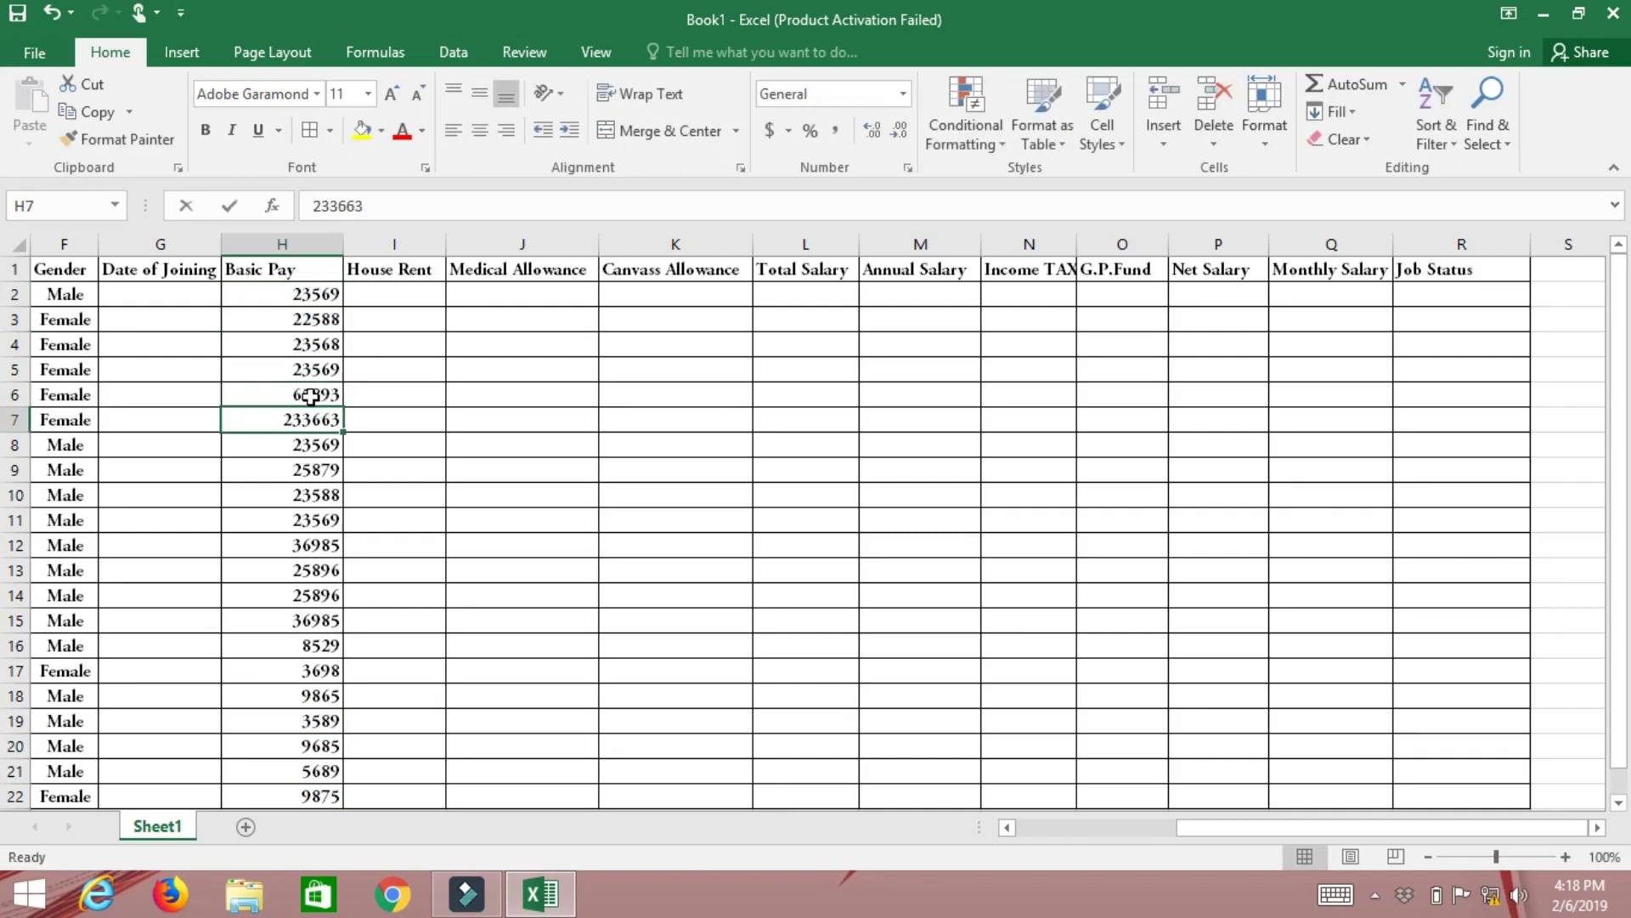
{"action": "type", "text": "8596"}
{"action": "key", "text": "Return"}
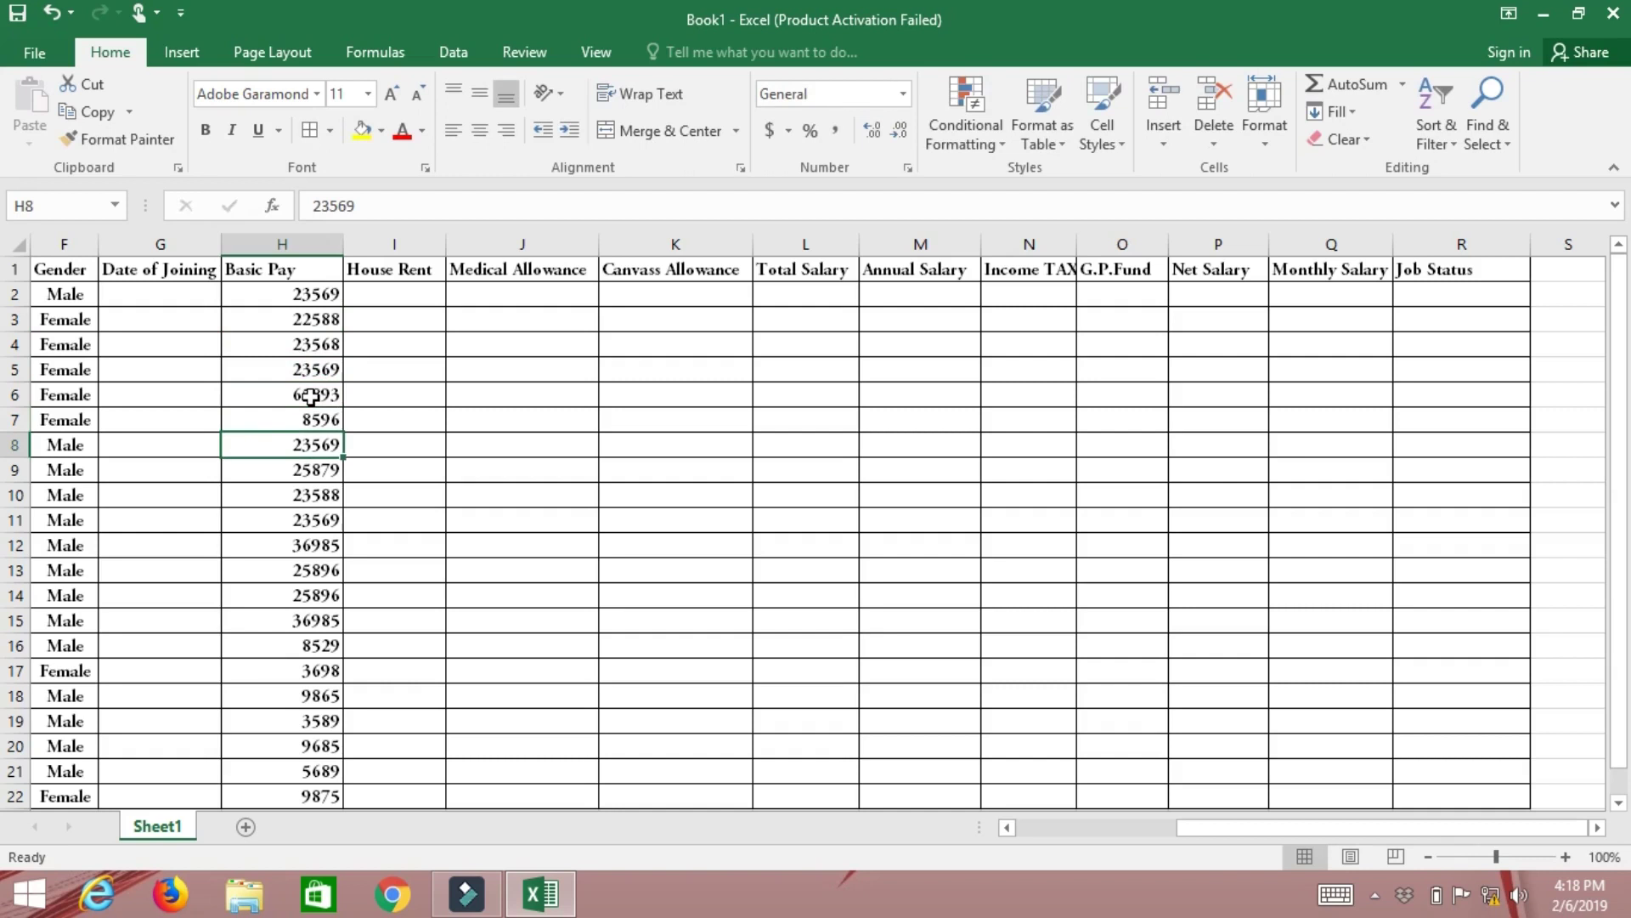
{"action": "type", "text": "65871"}
{"action": "key", "text": "Return"}
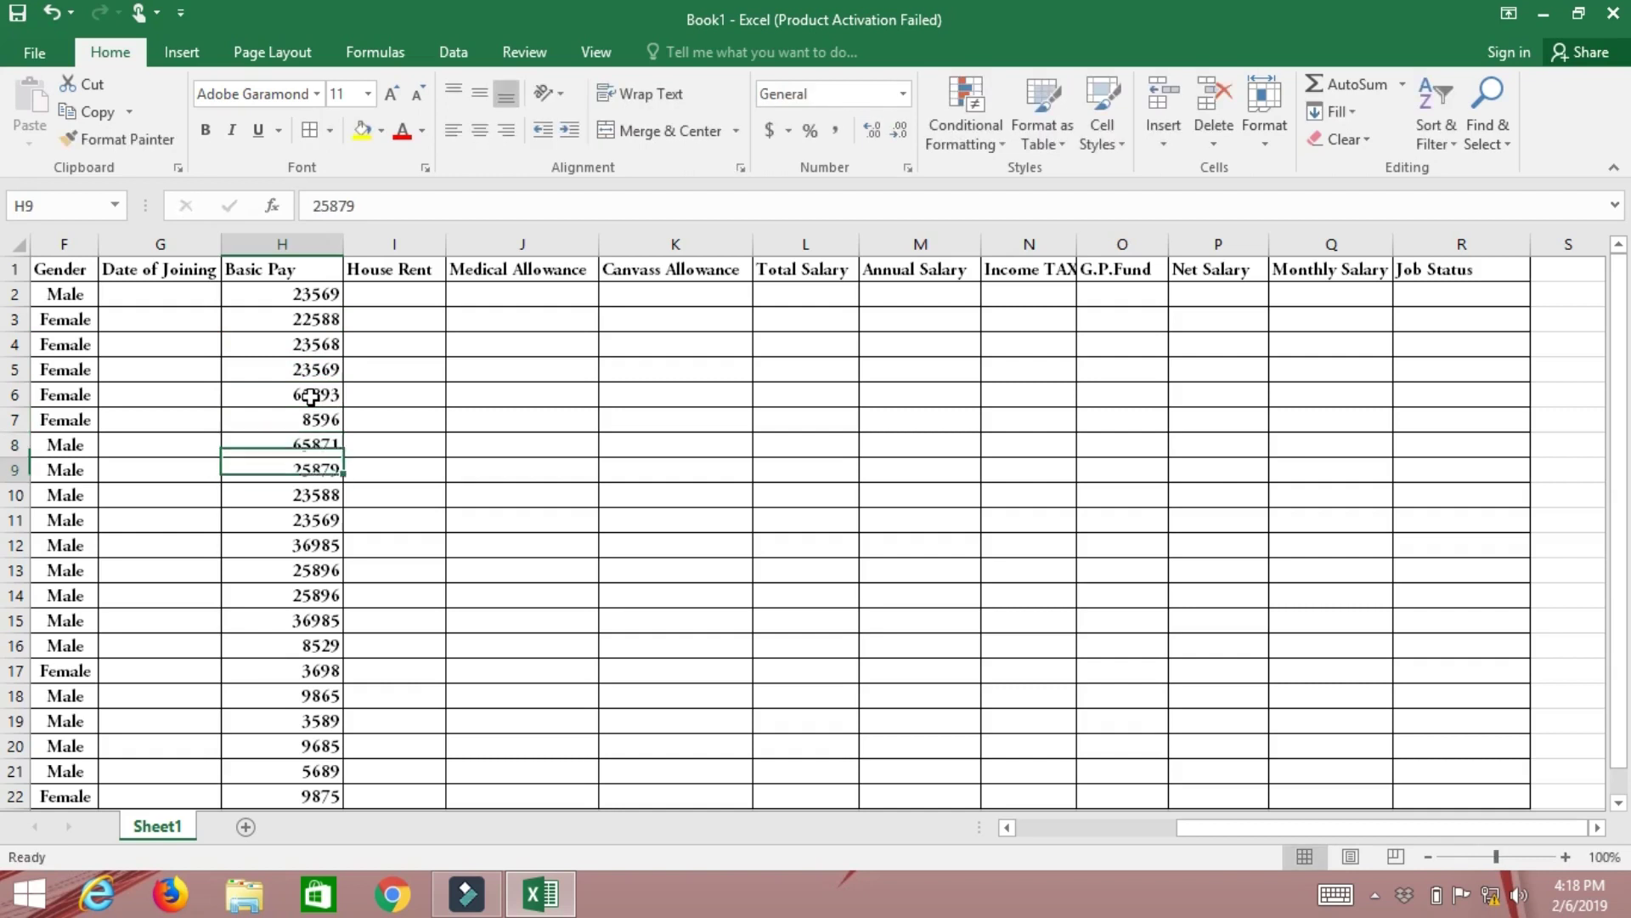
{"action": "type", "text": "23589"}
{"action": "key", "text": "Return"}
{"action": "type", "text": "65896"}
{"action": "key", "text": "Return"}
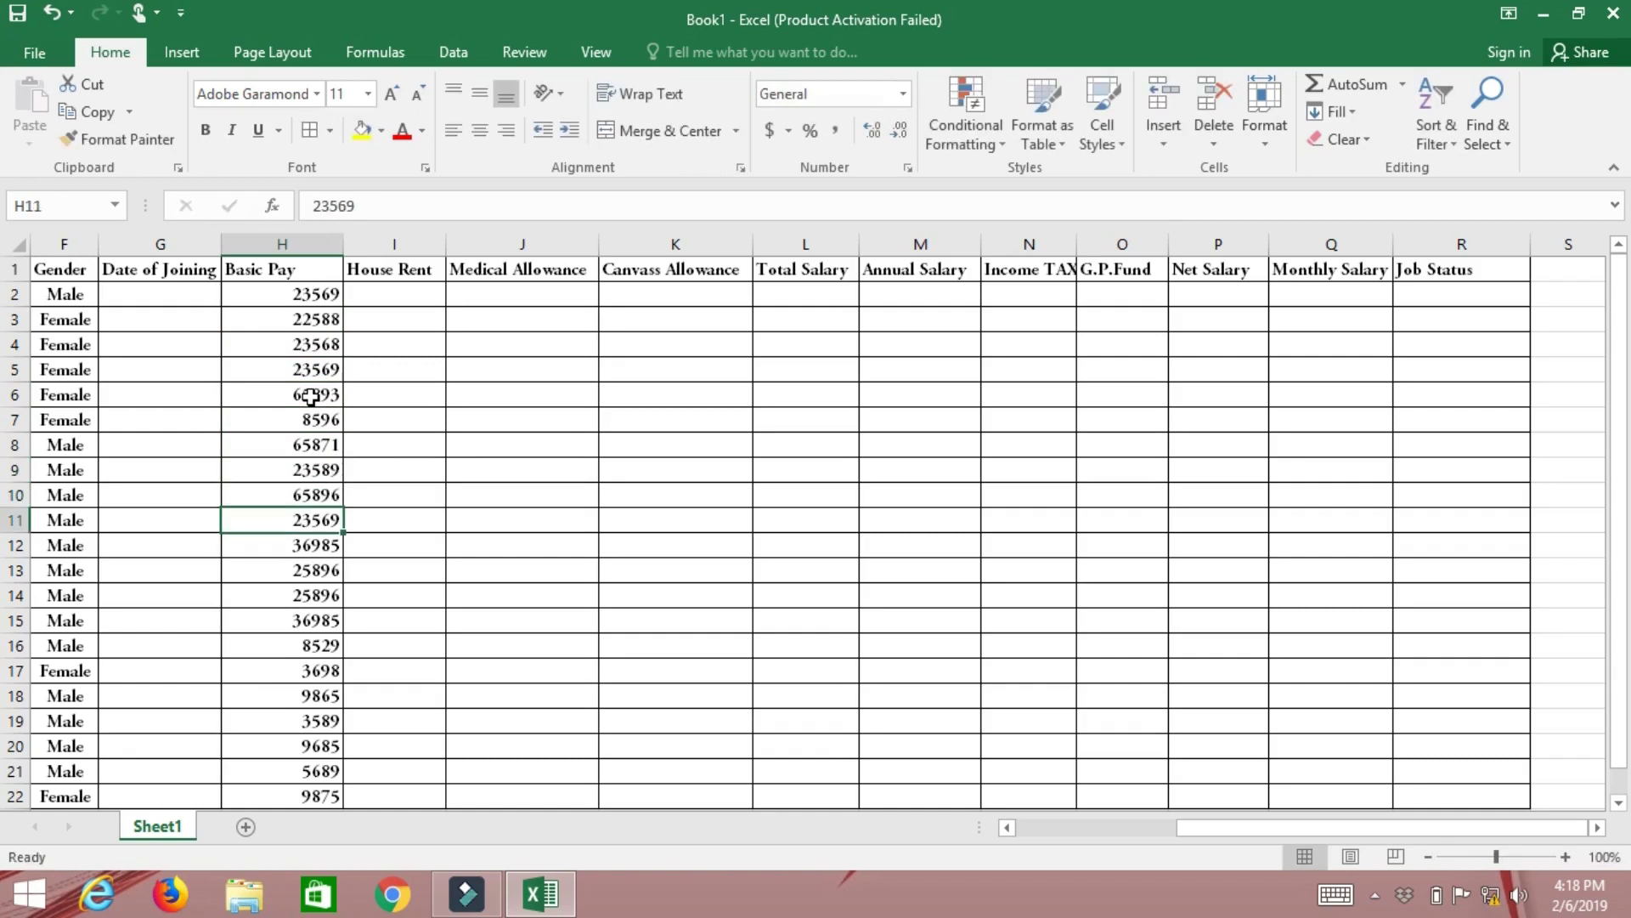
- Enter 1800 in I2 and fill it down to I22
{"action": "left_click", "coordinate": [424, 294]}
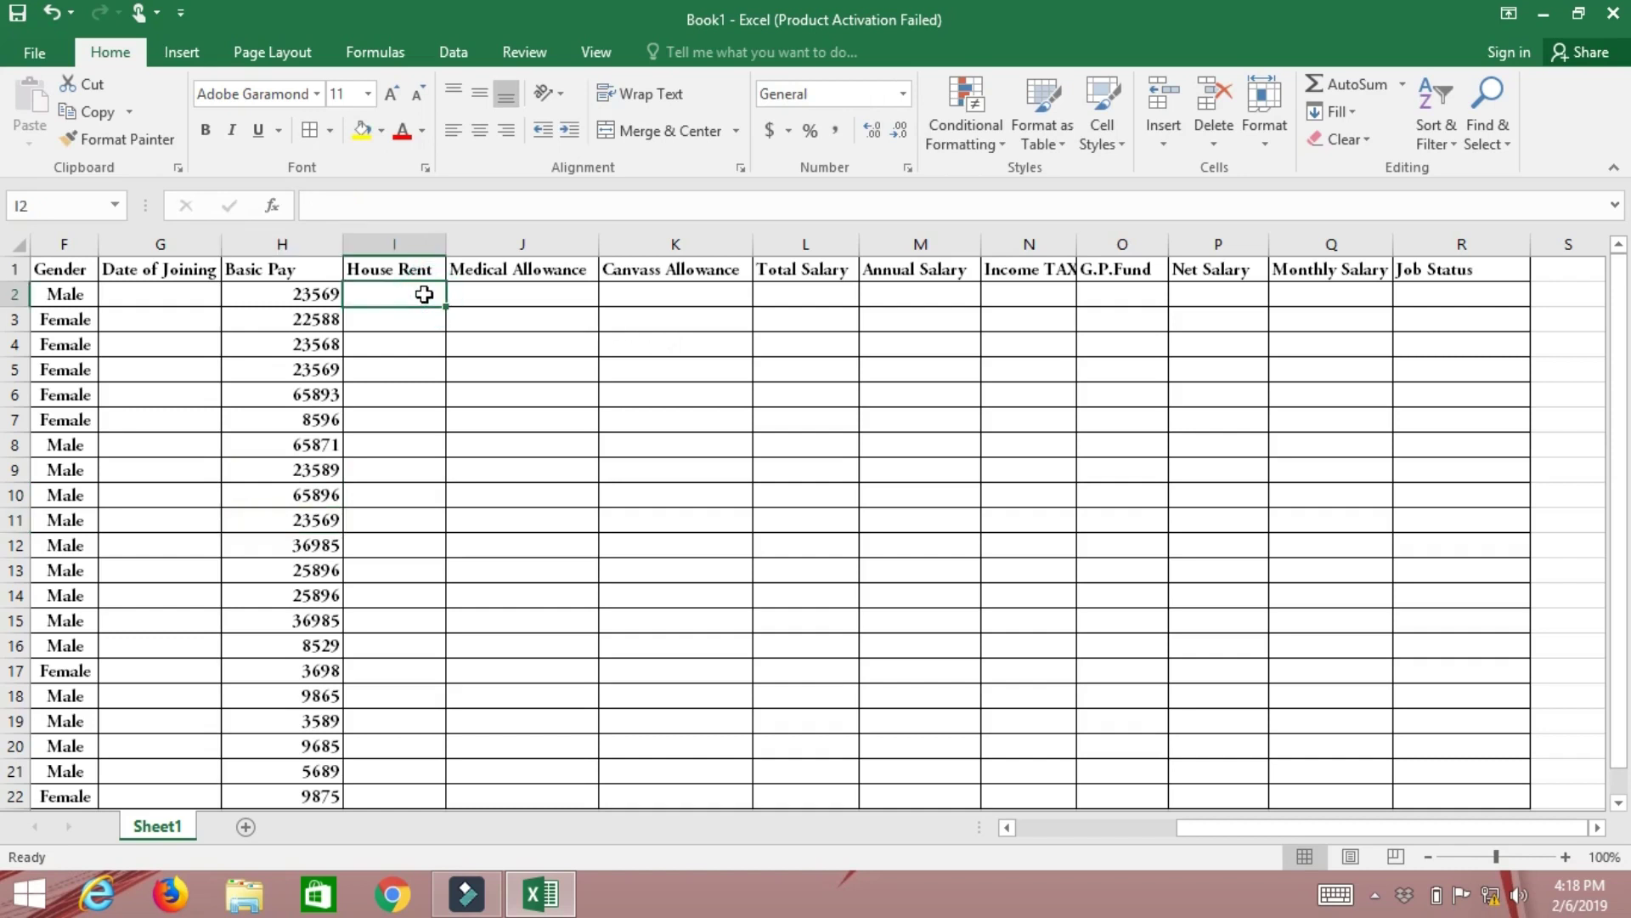
{"action": "type", "text": "89"}
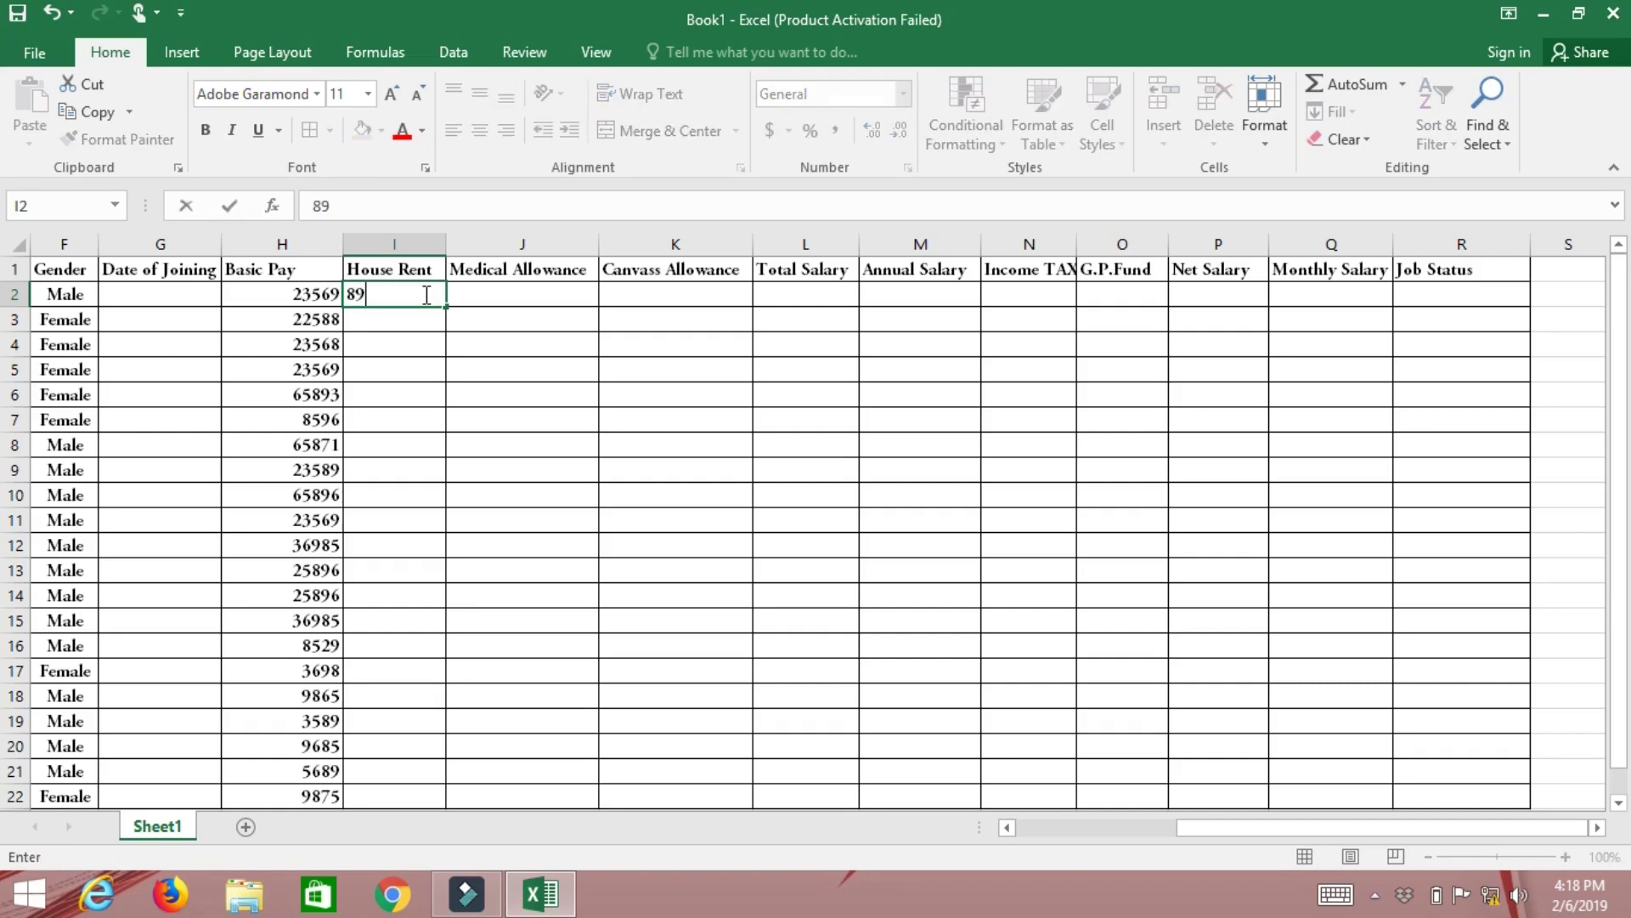
{"action": "key", "text": "BackSpace"}
{"action": "type", "text": "800"}
{"action": "key", "text": "Return"}
{"action": "left_click", "coordinate": [435, 302]}
{"action": "left_click_drag", "start_coordinate": [446, 306], "coordinate": [430, 811]}
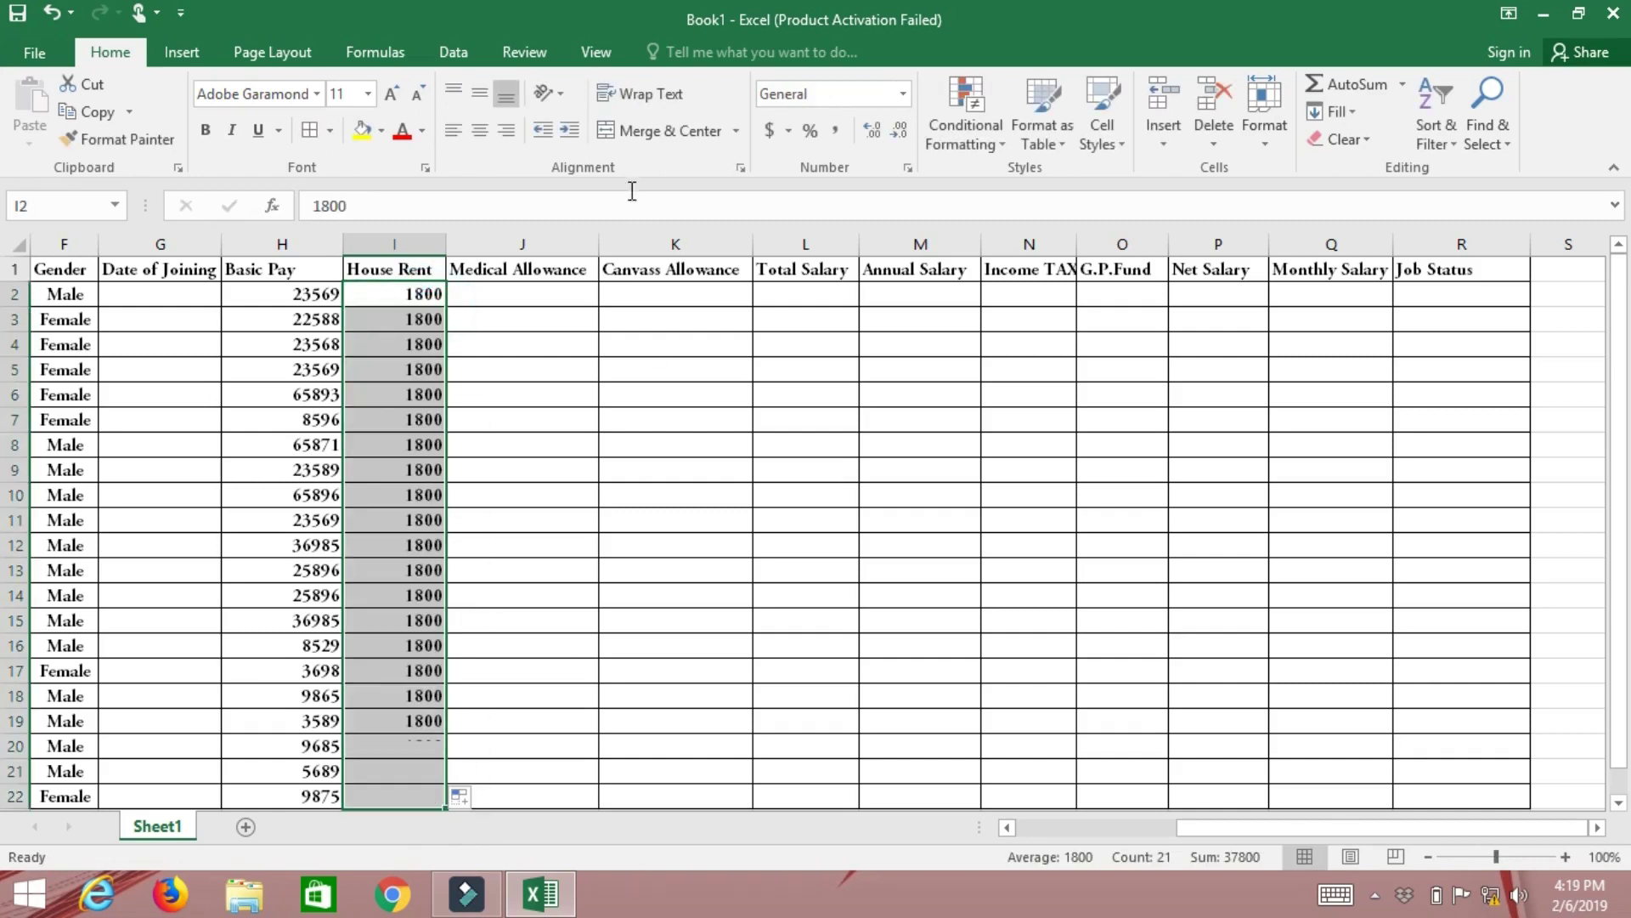
{"action": "left_click", "coordinate": [556, 294]}
{"action": "scroll", "coordinate": [373, 311], "scroll_direction": "down", "scroll_amount": 1}
- Enter 789 in J2 and copy it down to J22
{"action": "scroll", "coordinate": [374, 311], "scroll_direction": "up", "scroll_amount": 1}
{"action": "left_click", "coordinate": [530, 291]}
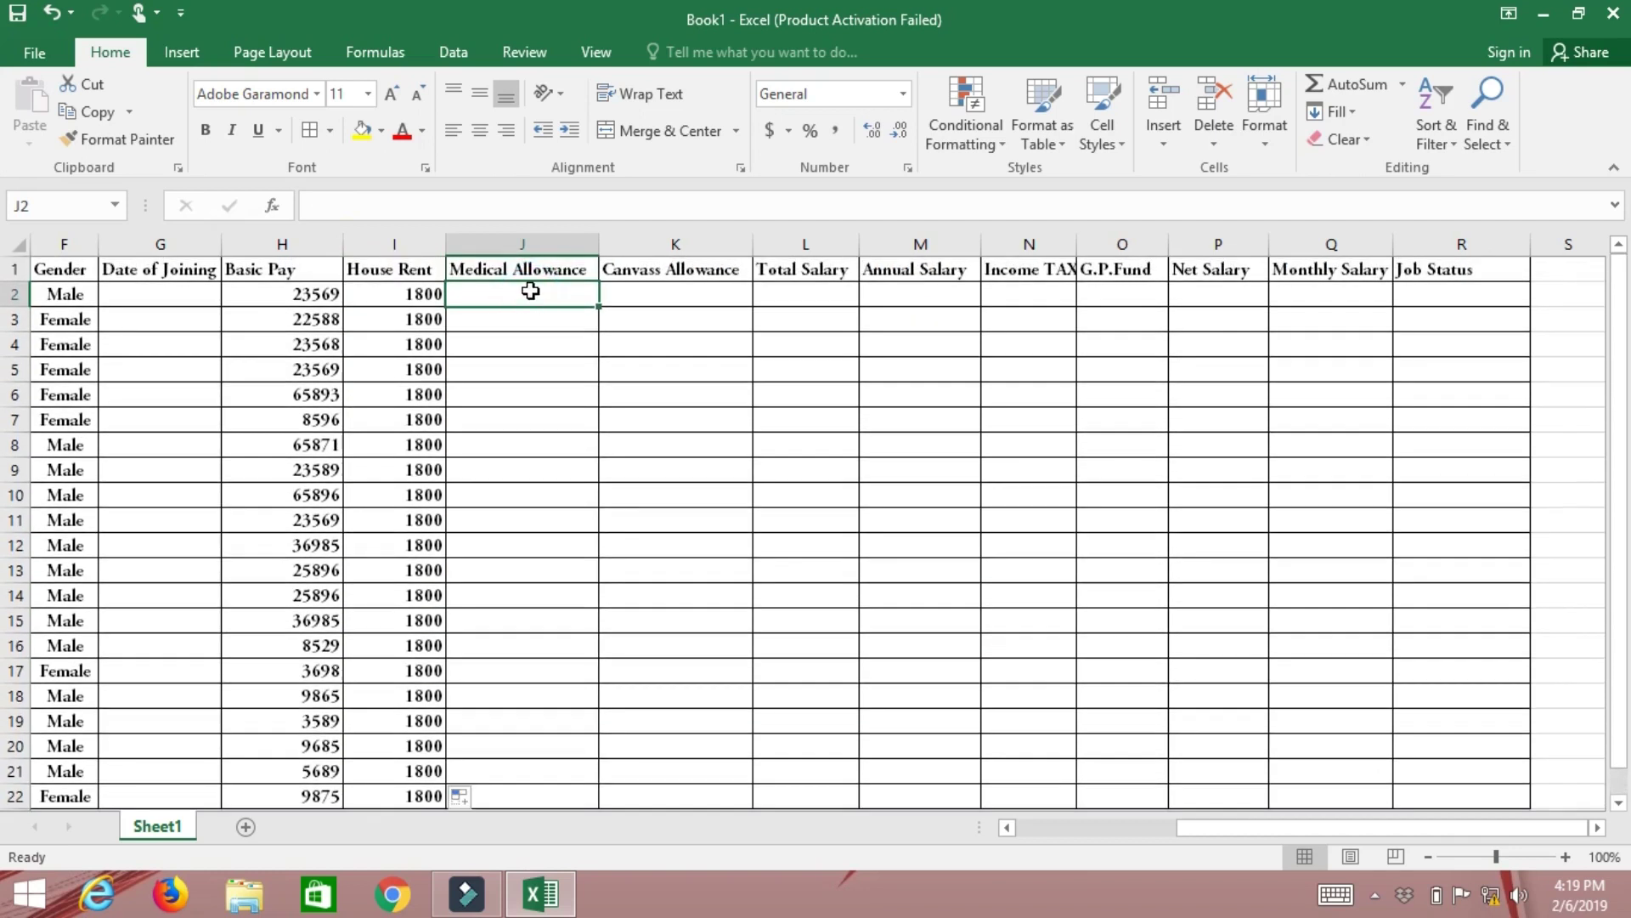
{"action": "type", "text": "789"}
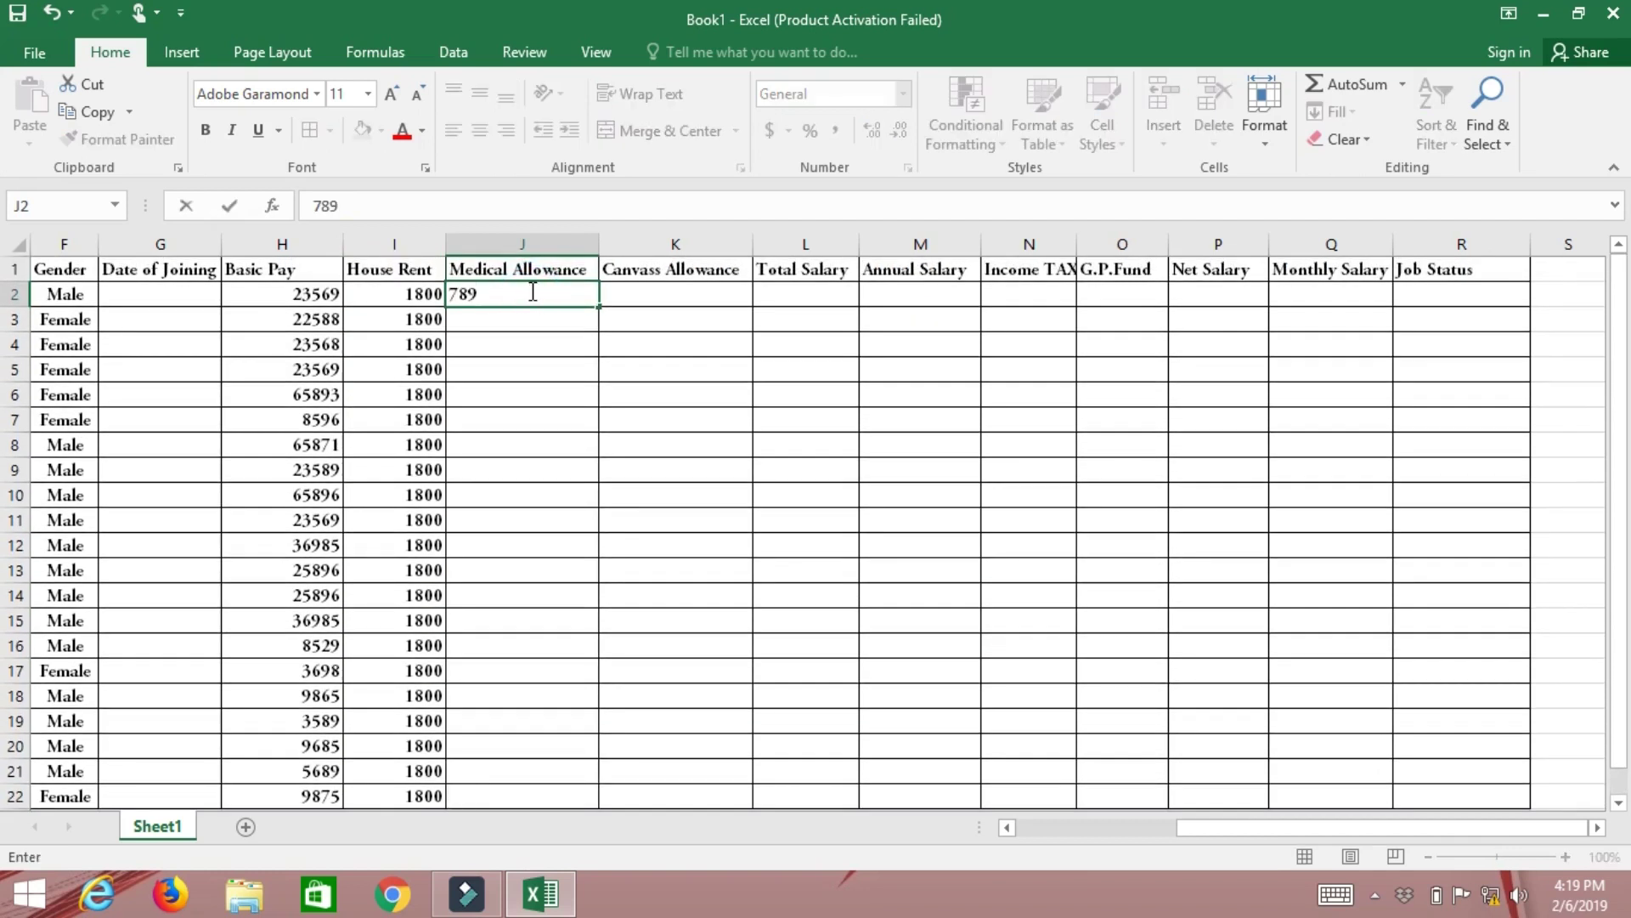
{"action": "left_click", "coordinate": [528, 327]}
{"action": "left_click", "coordinate": [527, 297]}
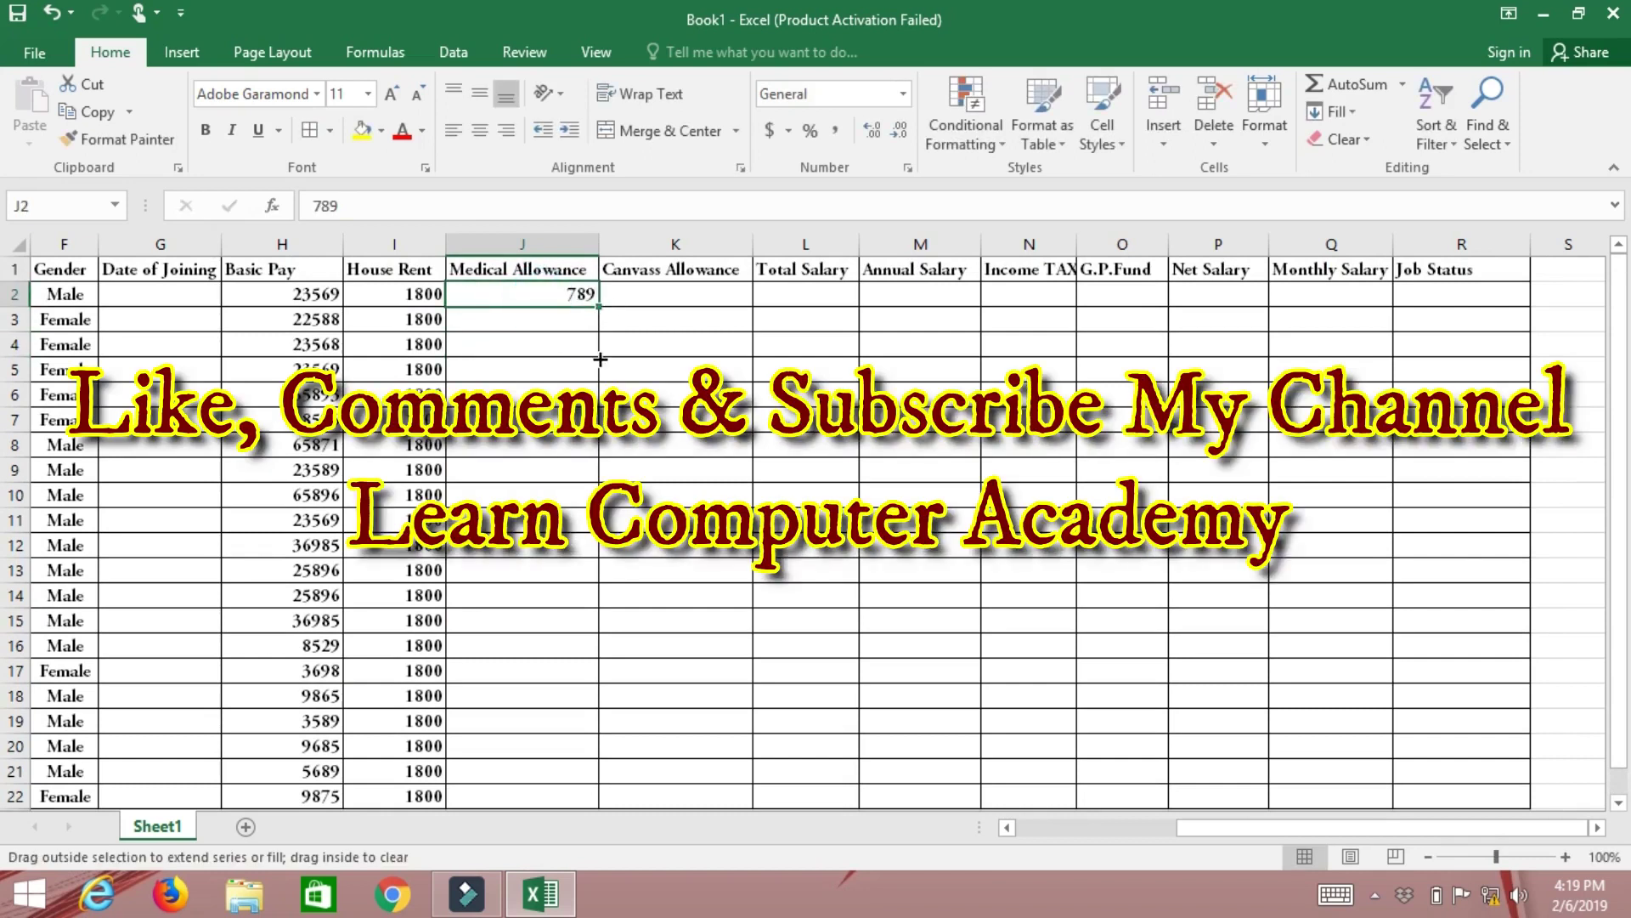
{"action": "left_click_drag", "start_coordinate": [600, 359], "coordinate": [599, 797]}
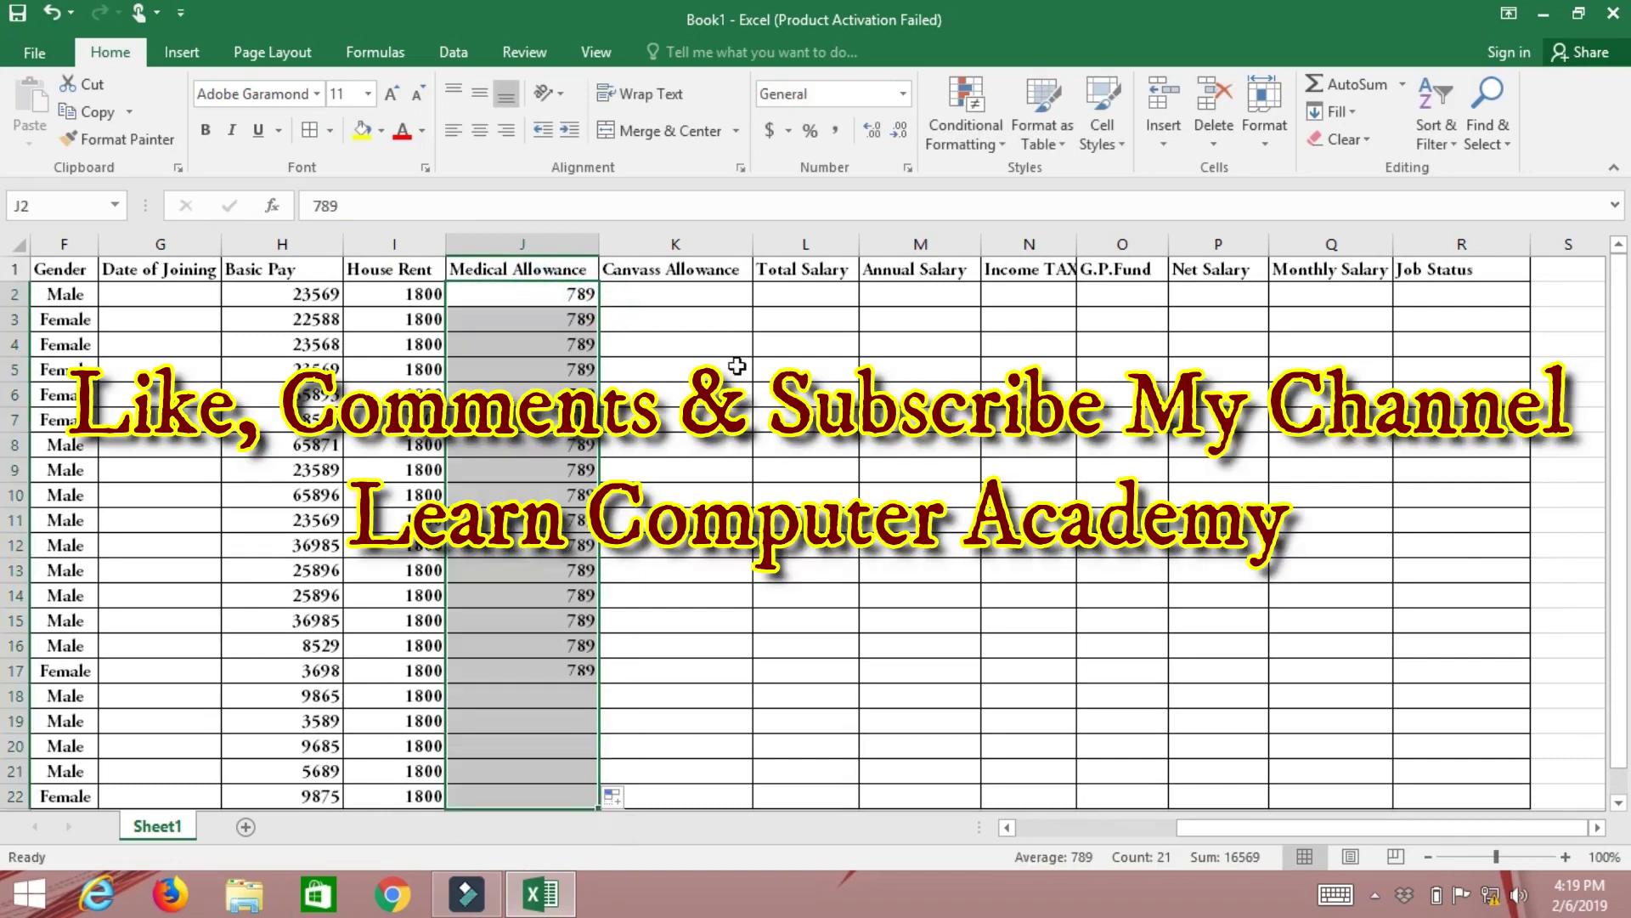
{"action": "left_click", "coordinate": [689, 291]}
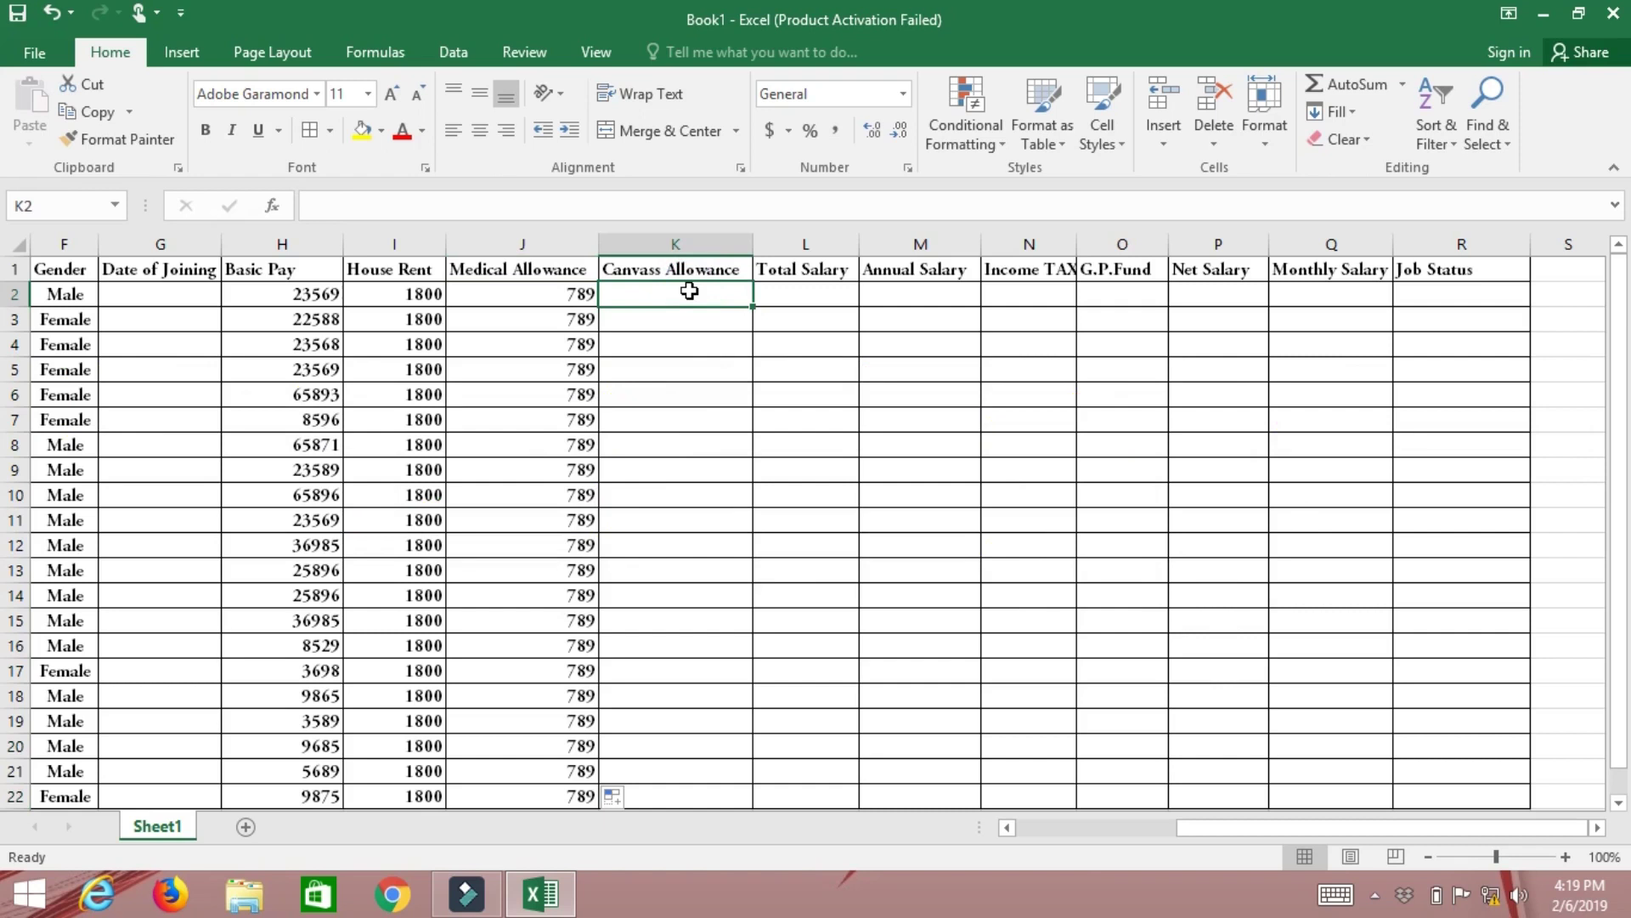
- Enter 1358 in K2 and fill it down through K22
{"action": "type", "text": "1"}
{"action": "type", "text": "358"}
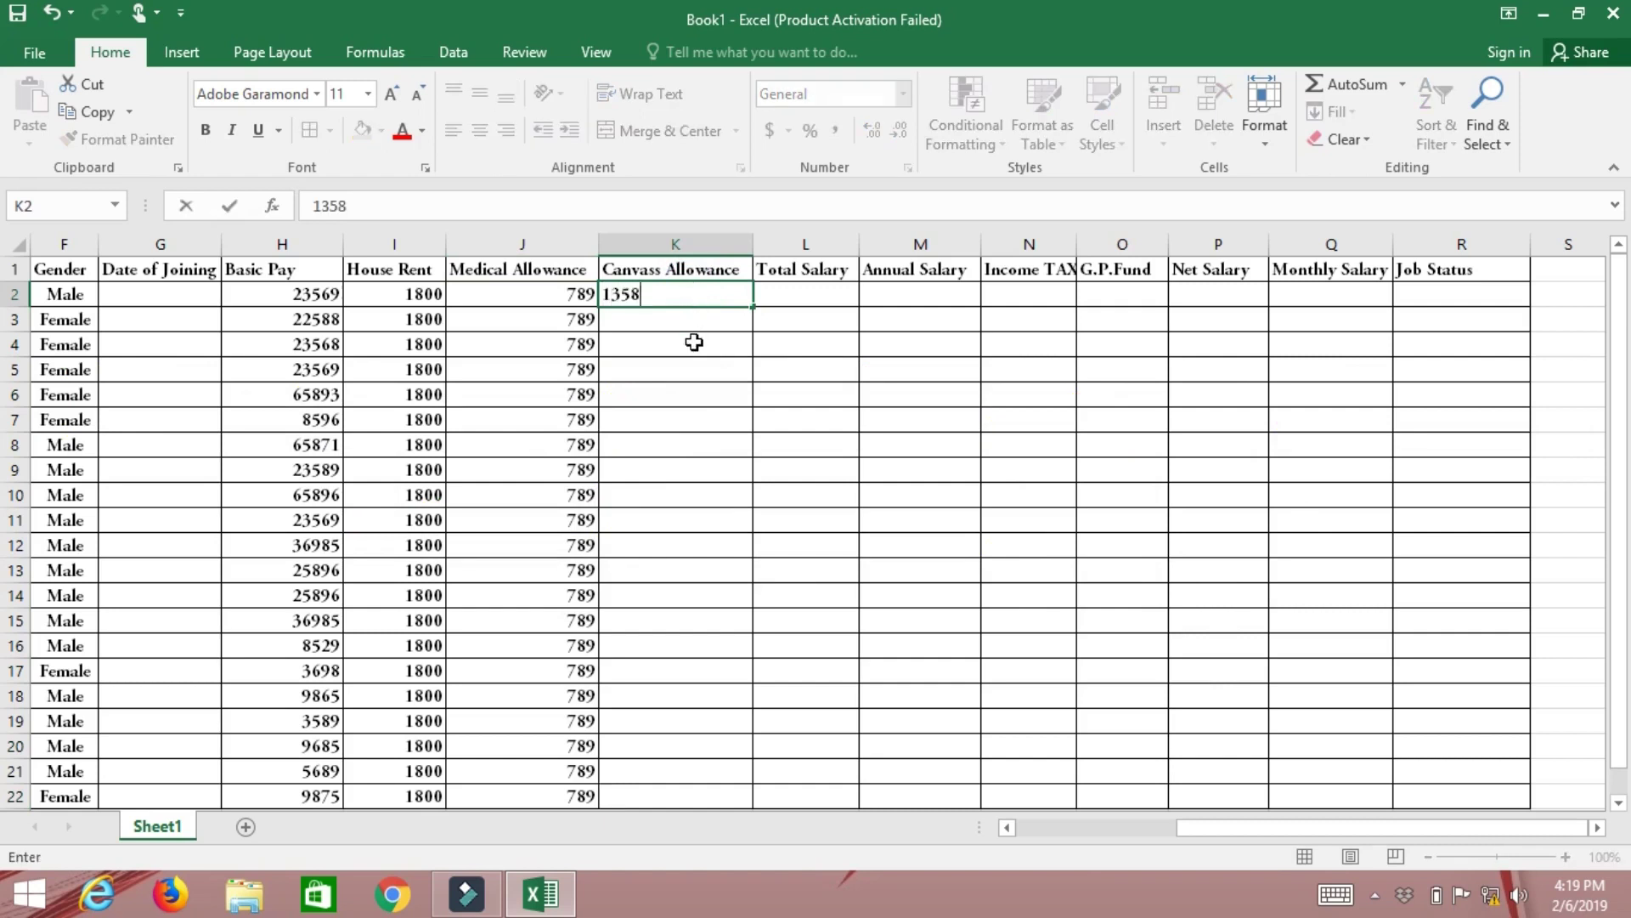
{"action": "key", "text": "Return"}
{"action": "left_click", "coordinate": [692, 297]}
{"action": "left_click_drag", "start_coordinate": [753, 306], "coordinate": [753, 804]}
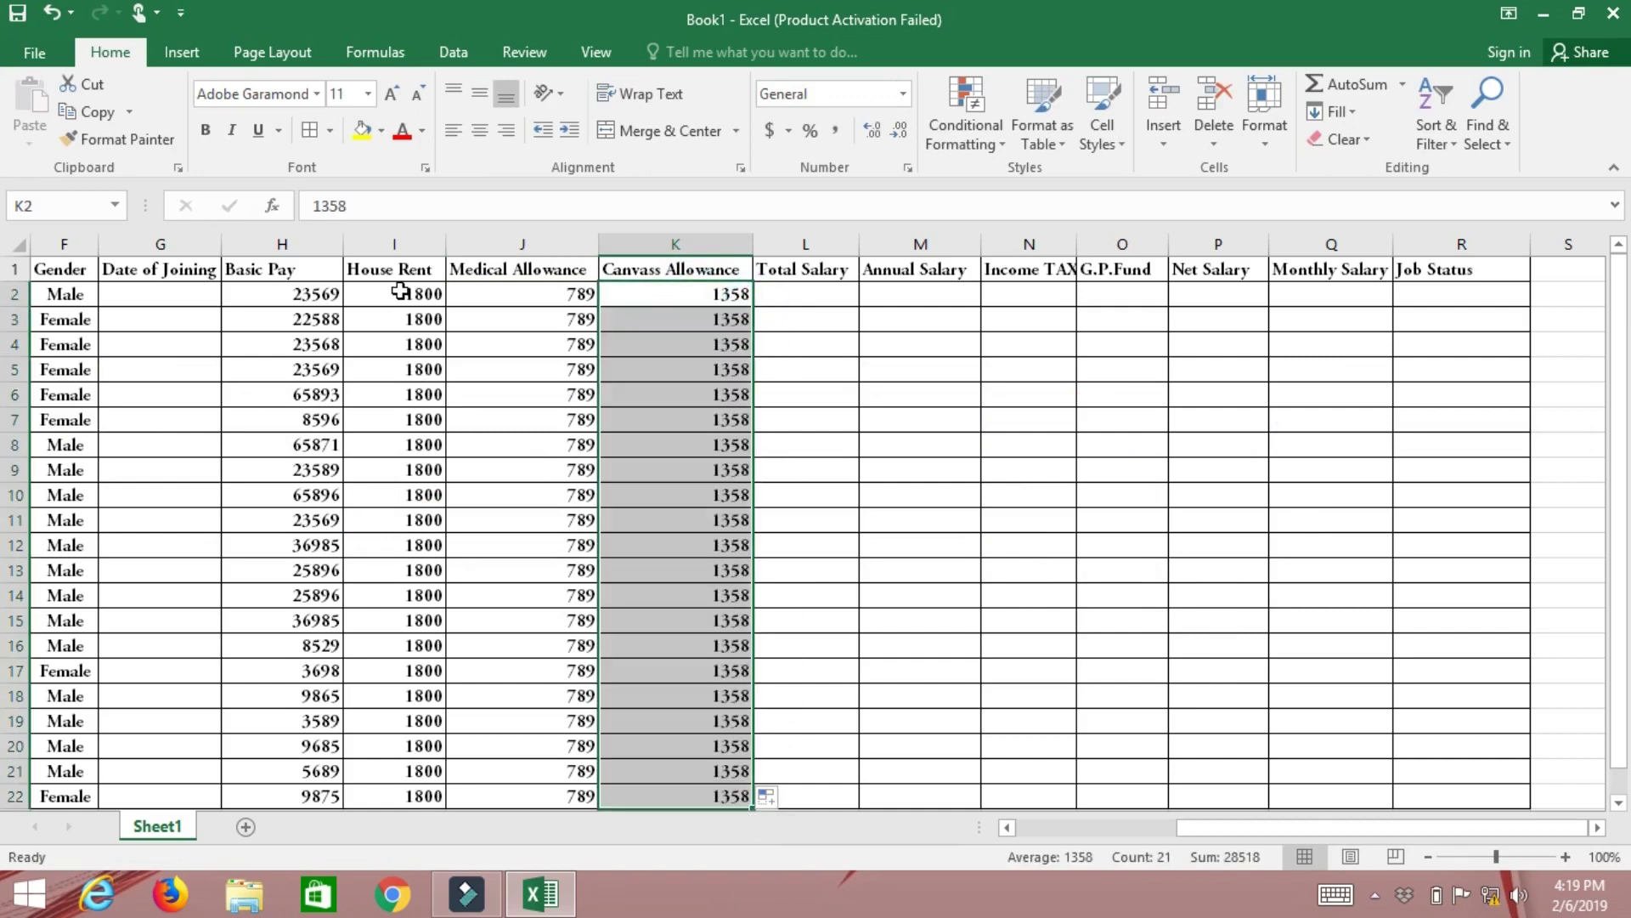
{"action": "left_click_drag", "start_coordinate": [400, 293], "coordinate": [776, 310]}
{"action": "left_click", "coordinate": [787, 295]}
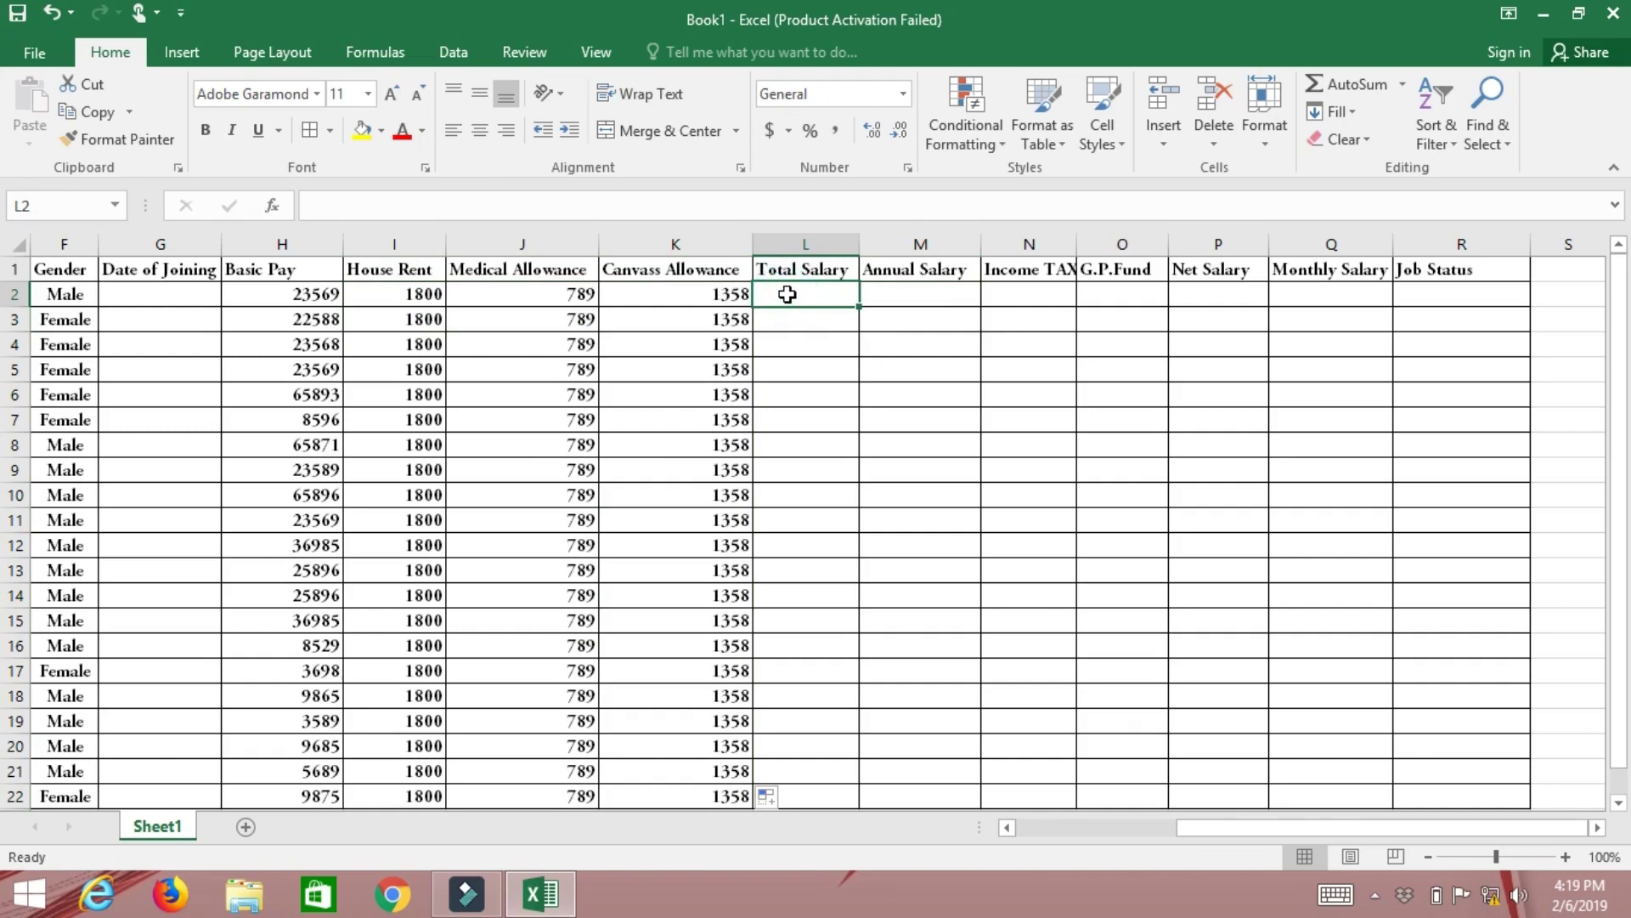
- Centre H2:K22, then fill L2:L22 with =(H2+I2+J2+K2) and centre the totals
{"action": "mouse_move", "coordinate": [285, 293]}
{"action": "left_mouse_down"}
{"action": "mouse_move", "coordinate": [633, 302]}
{"action": "mouse_move", "coordinate": [687, 722]}
{"action": "left_mouse_up"}
{"action": "left_click", "coordinate": [480, 130]}
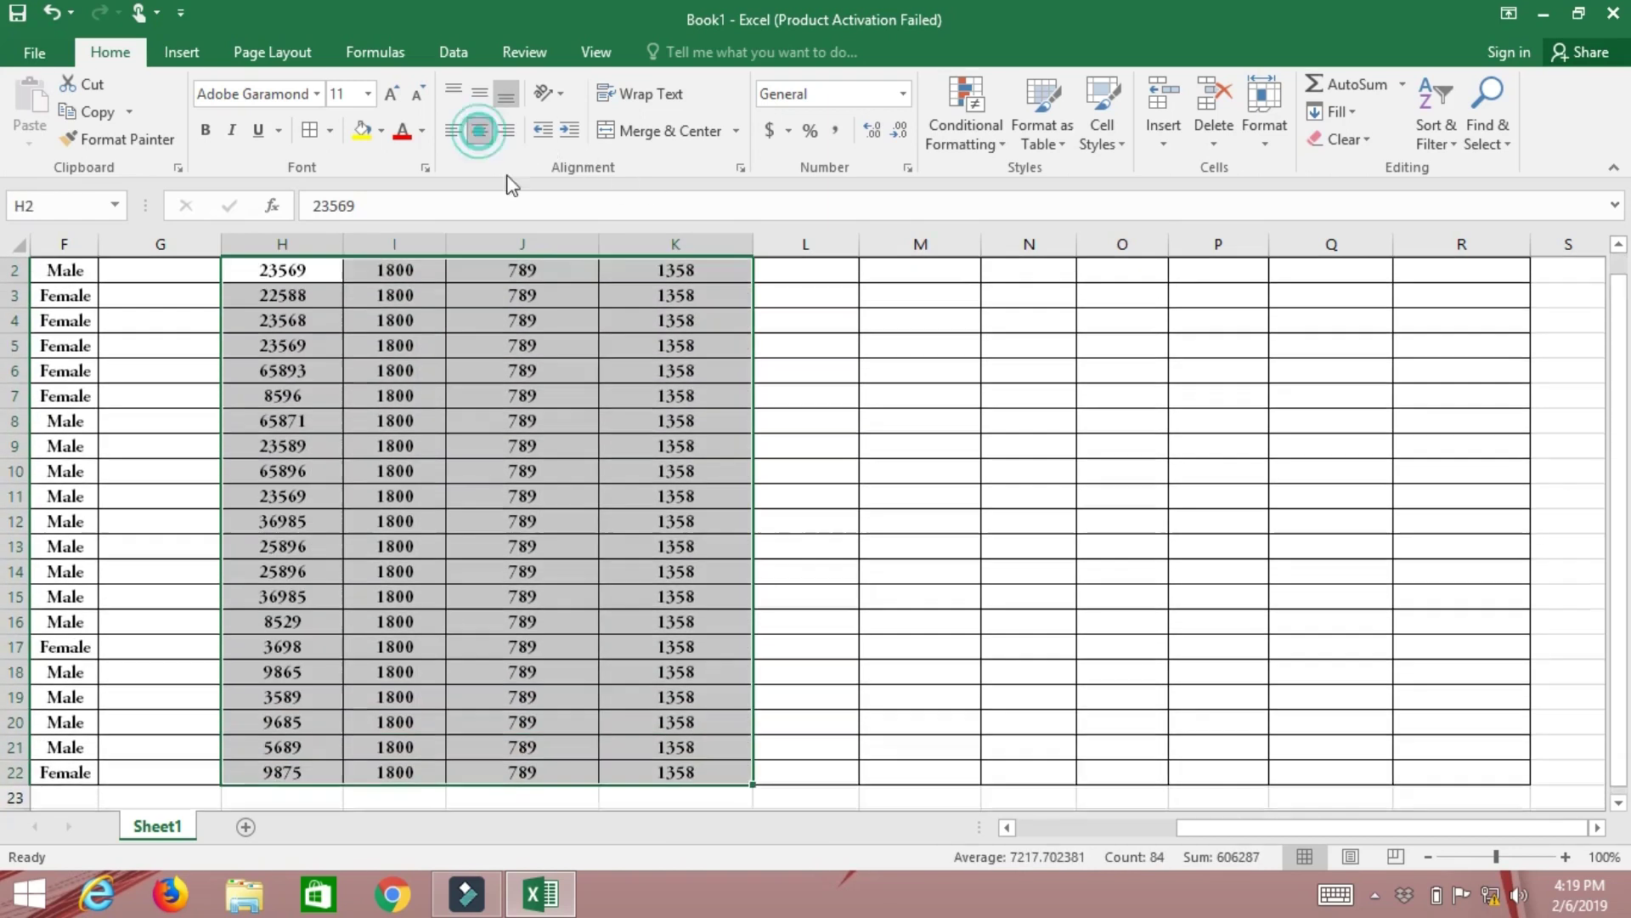
{"action": "left_click", "coordinate": [821, 306]}
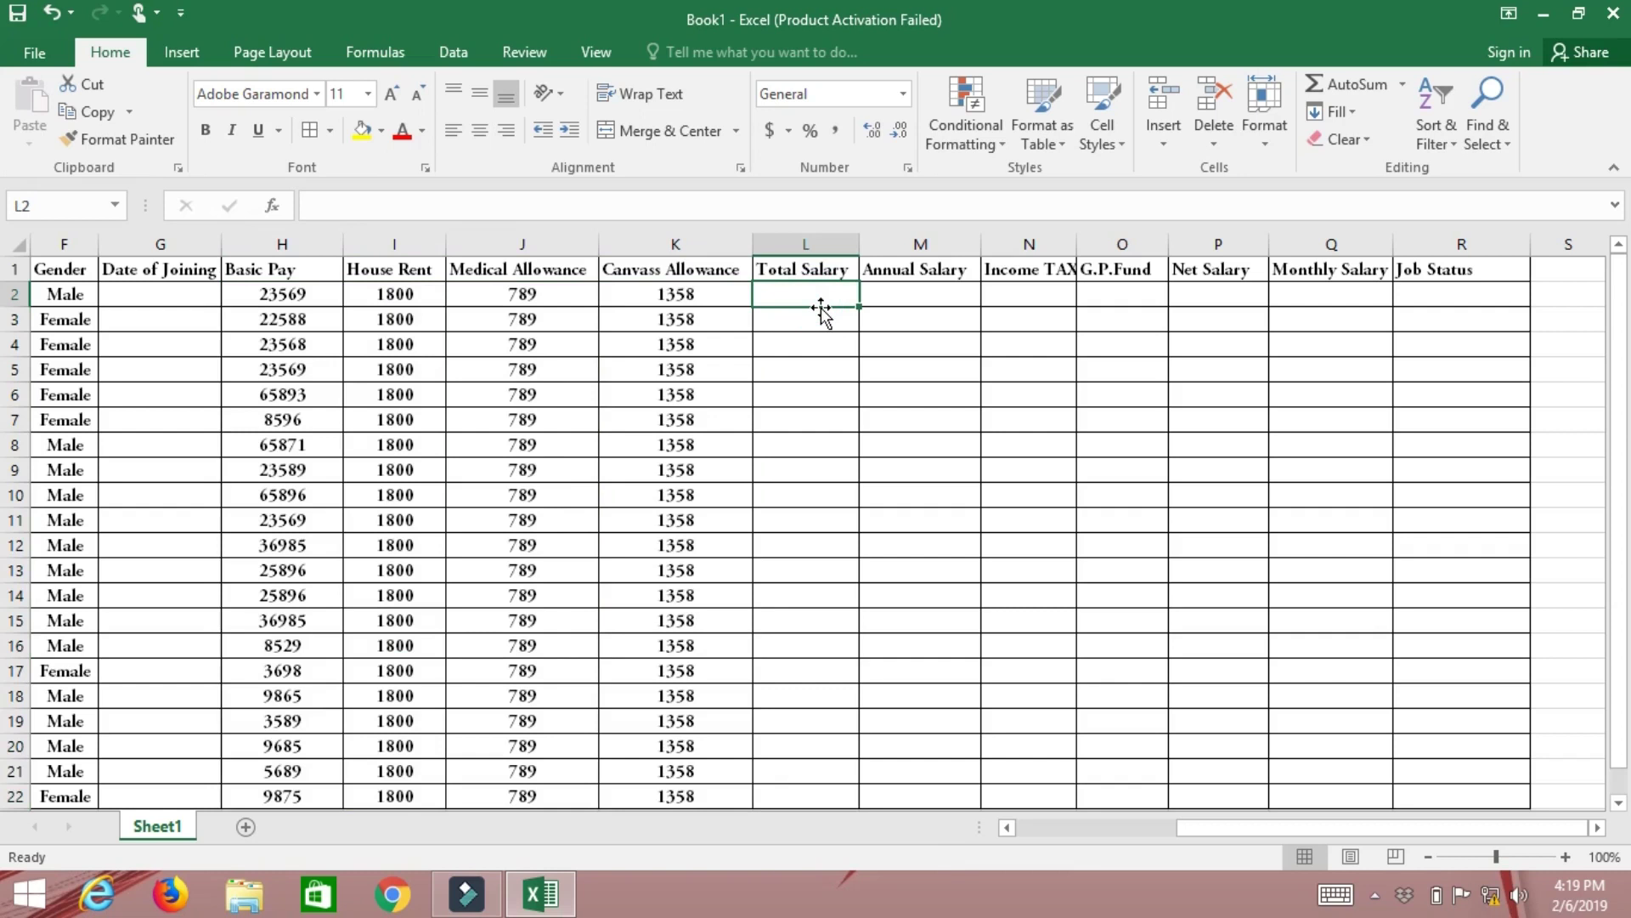
{"action": "type", "text": "=("}
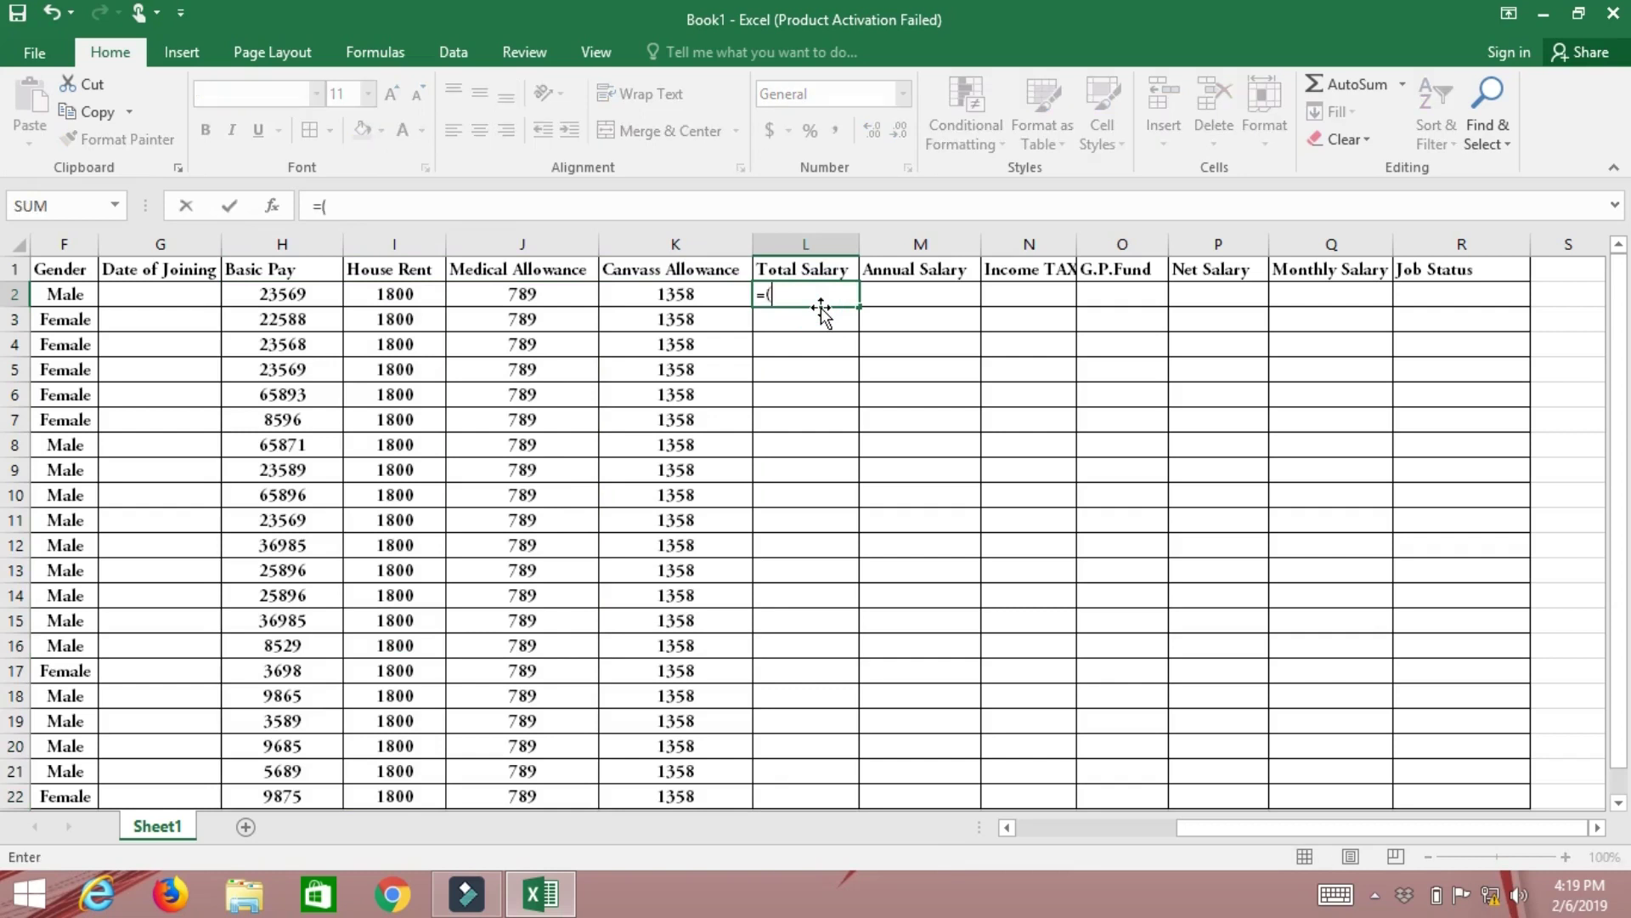
{"action": "type", "text": "h2"}
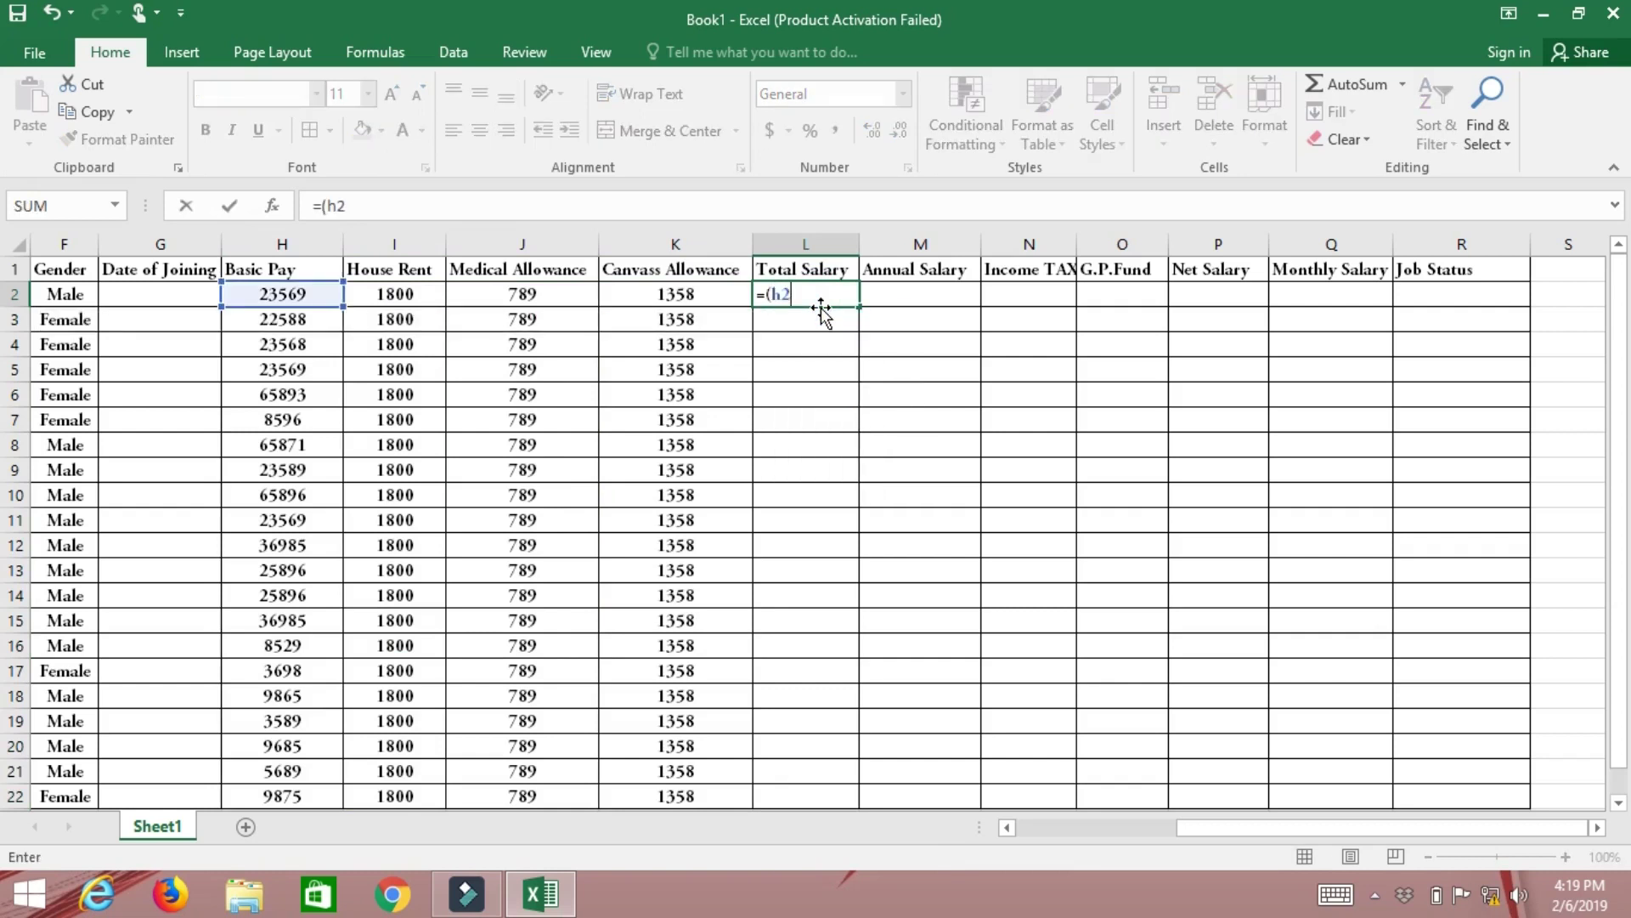
{"action": "type", "text": "+i2+j2+"}
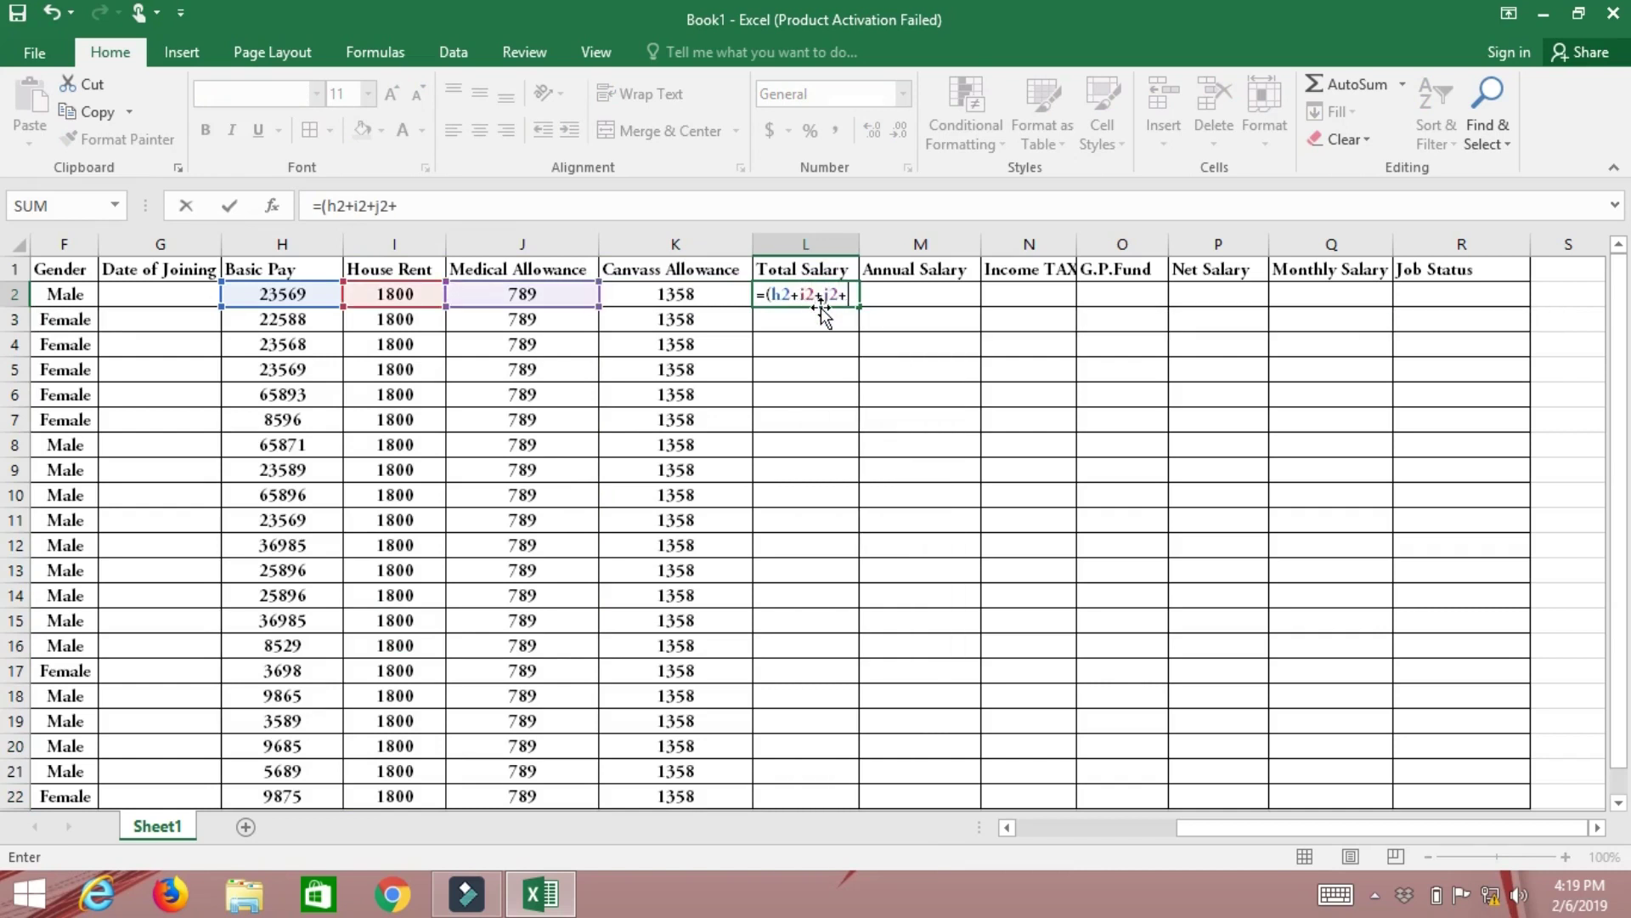
{"action": "type", "text": "k2)"}
{"action": "key", "text": "Return"}
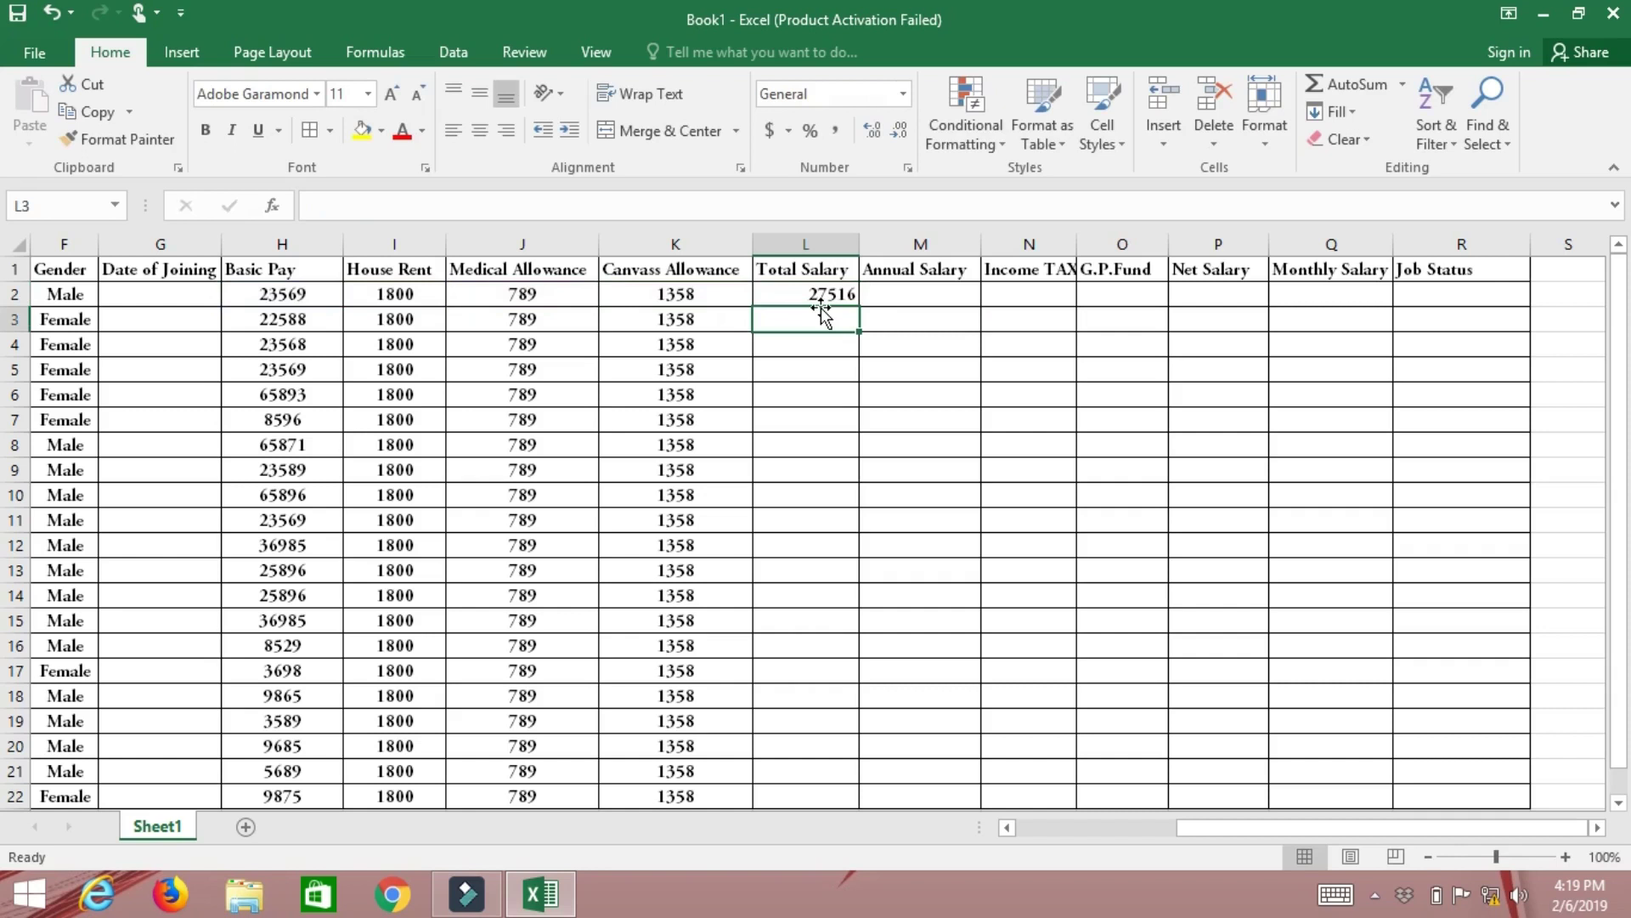
{"action": "left_click", "coordinate": [818, 299]}
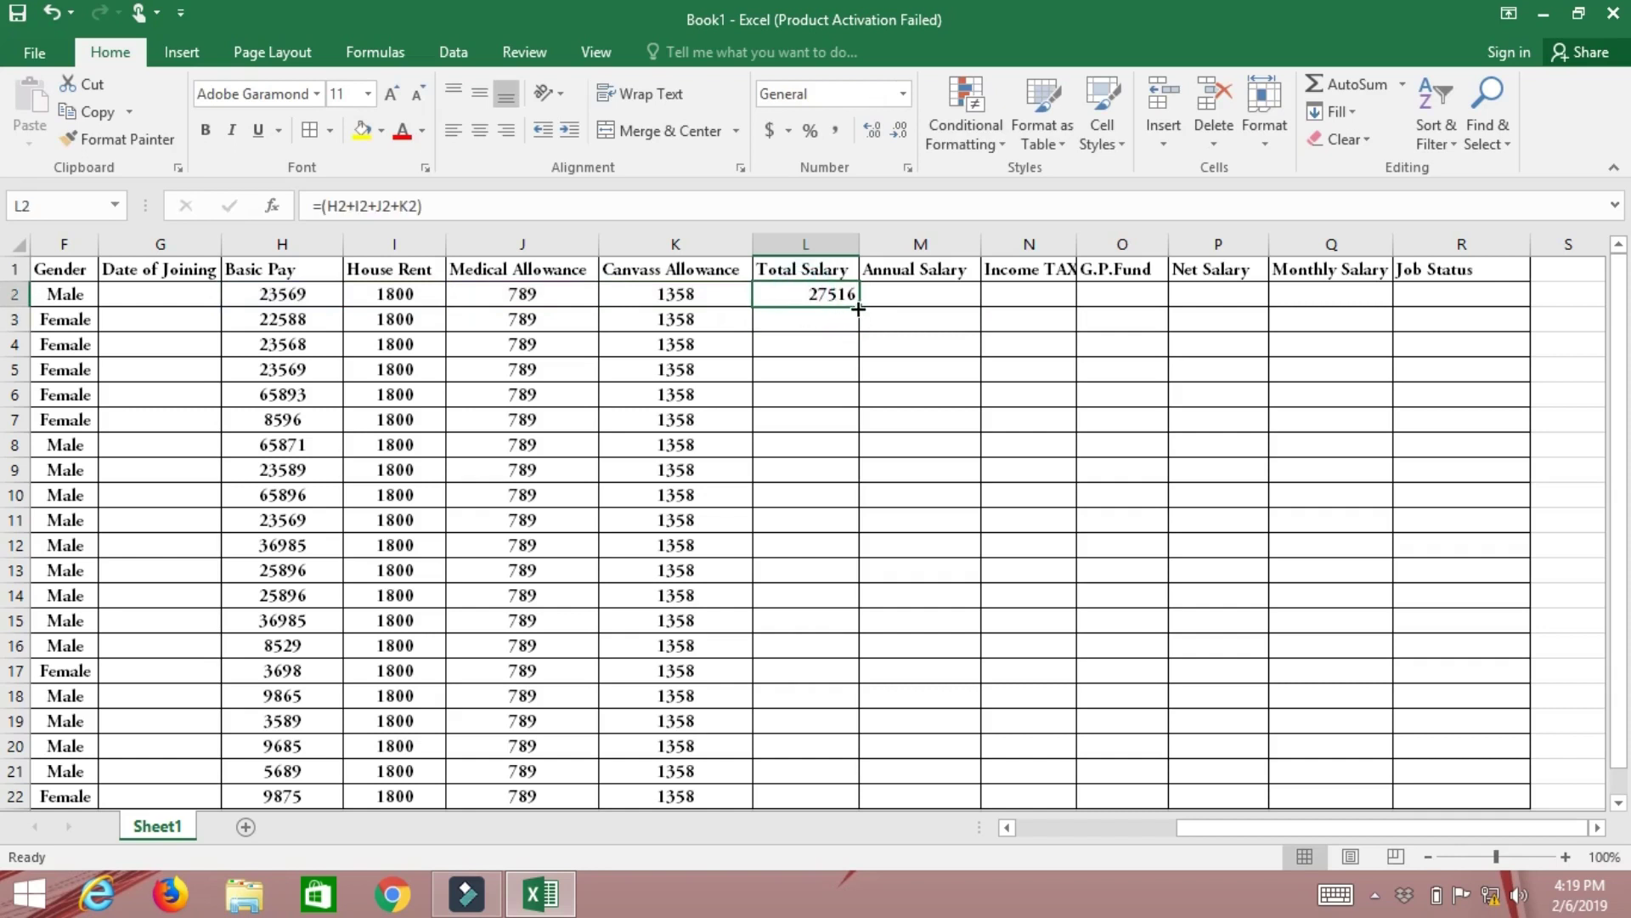
{"action": "left_click_drag", "start_coordinate": [861, 308], "coordinate": [839, 668]}
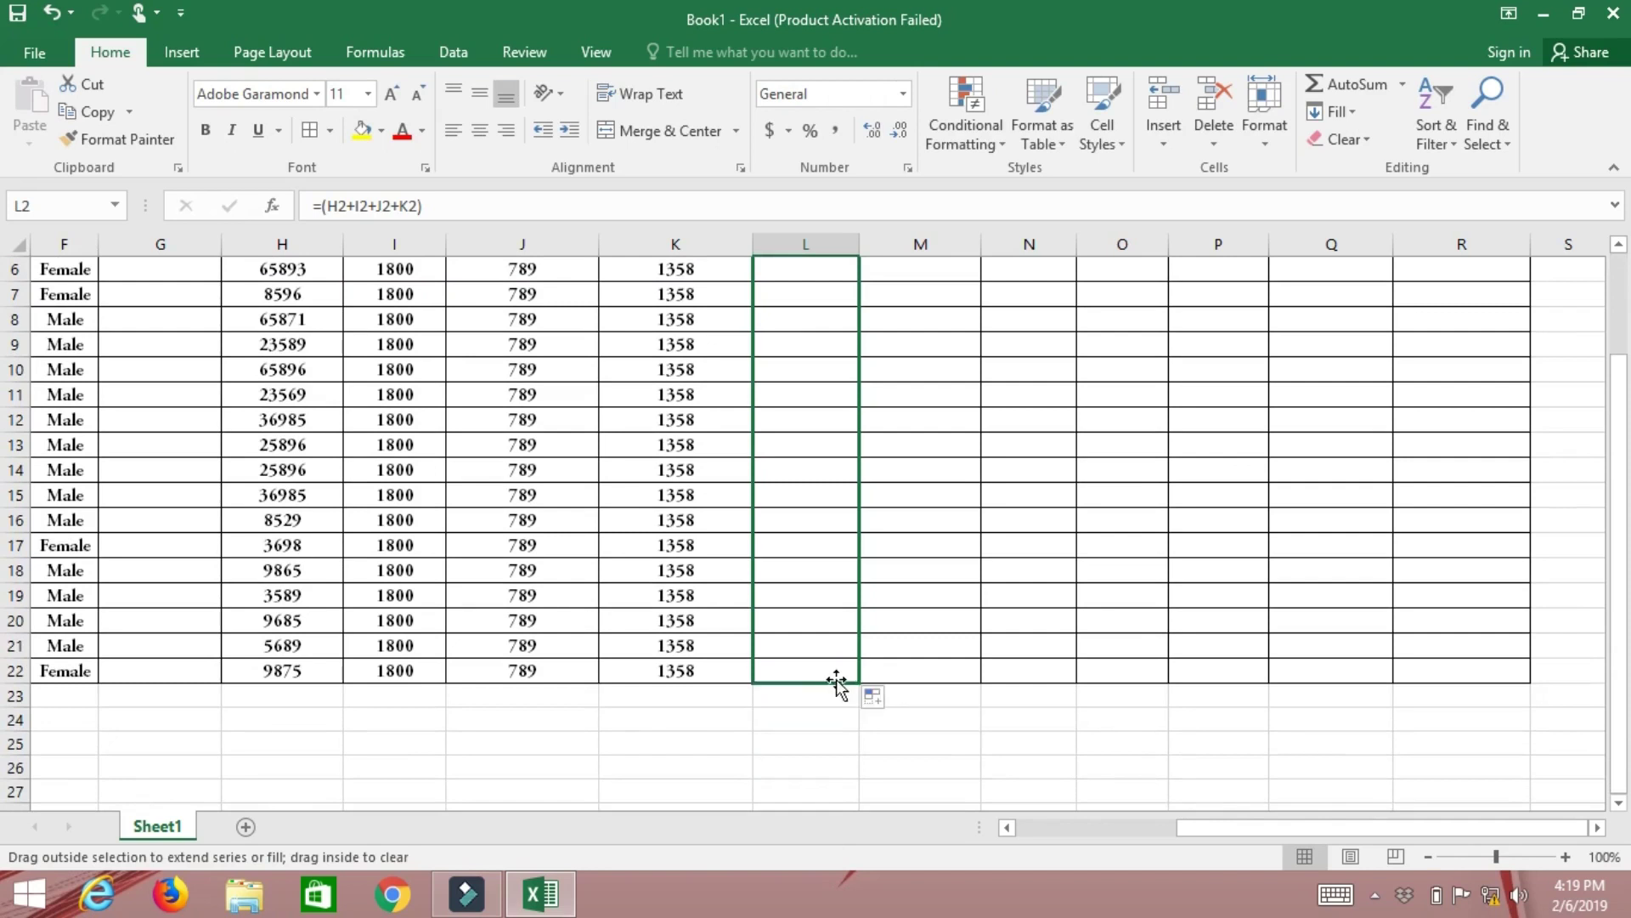
{"action": "left_click_drag", "start_coordinate": [839, 668], "coordinate": [834, 680]}
{"action": "left_click", "coordinate": [480, 130]}
{"action": "scroll", "coordinate": [804, 442], "scroll_direction": "up", "scroll_amount": 2}
- Fill M2:M22 with =(L2*12) for Annual Salary and widen the Income TAX column
{"action": "left_click", "coordinate": [928, 298]}
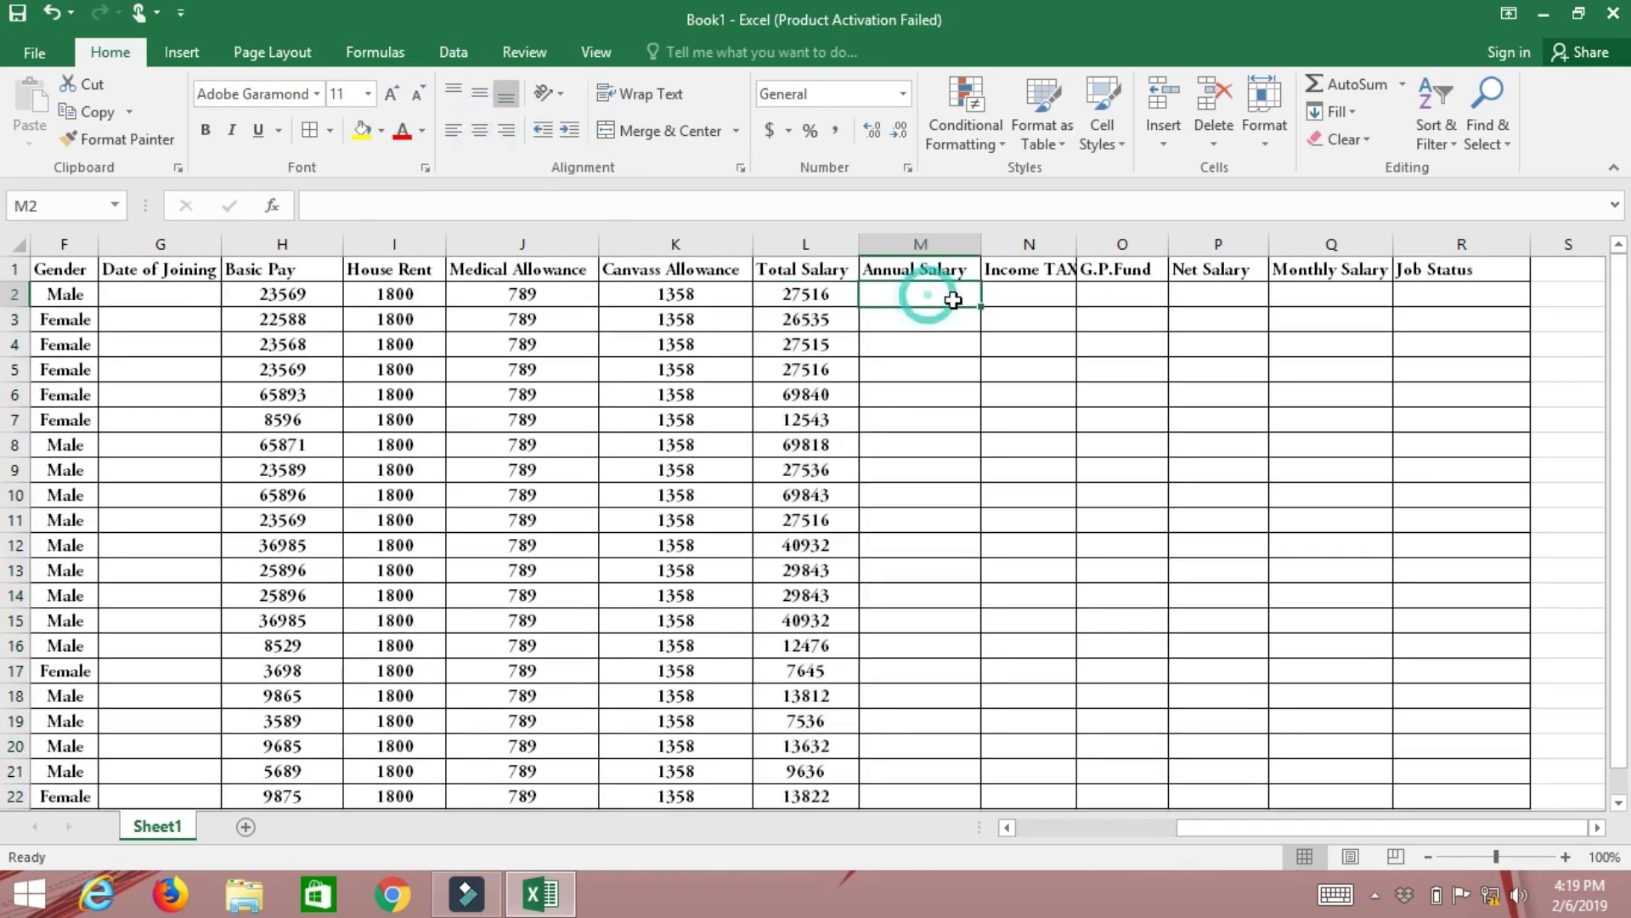
{"action": "type", "text": "="}
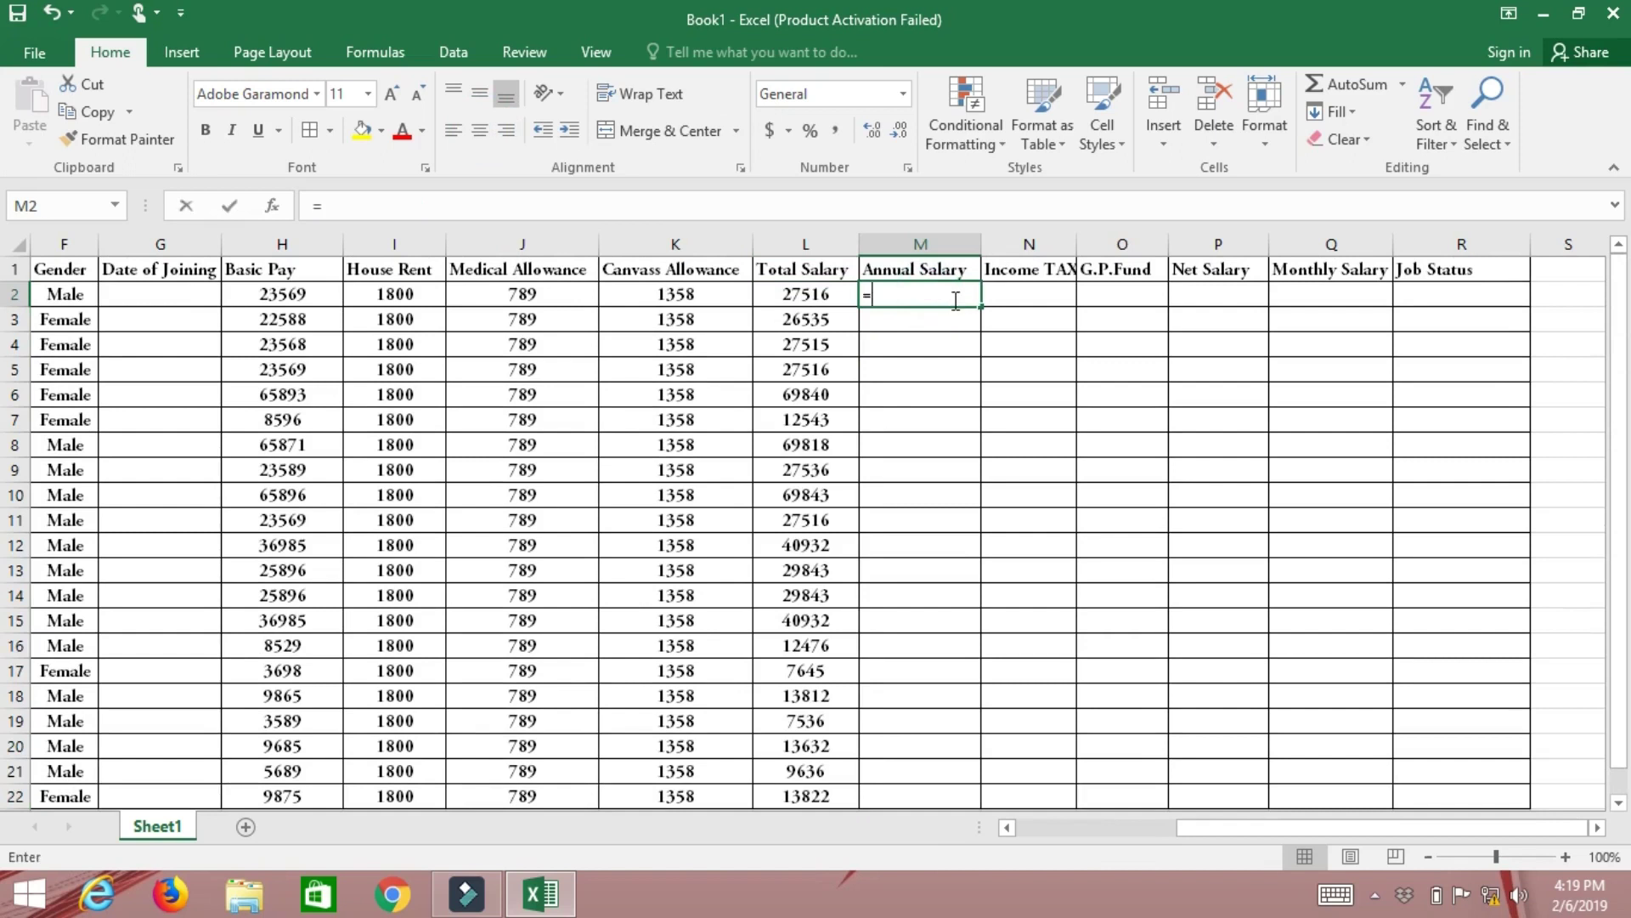
{"action": "type", "text": "("}
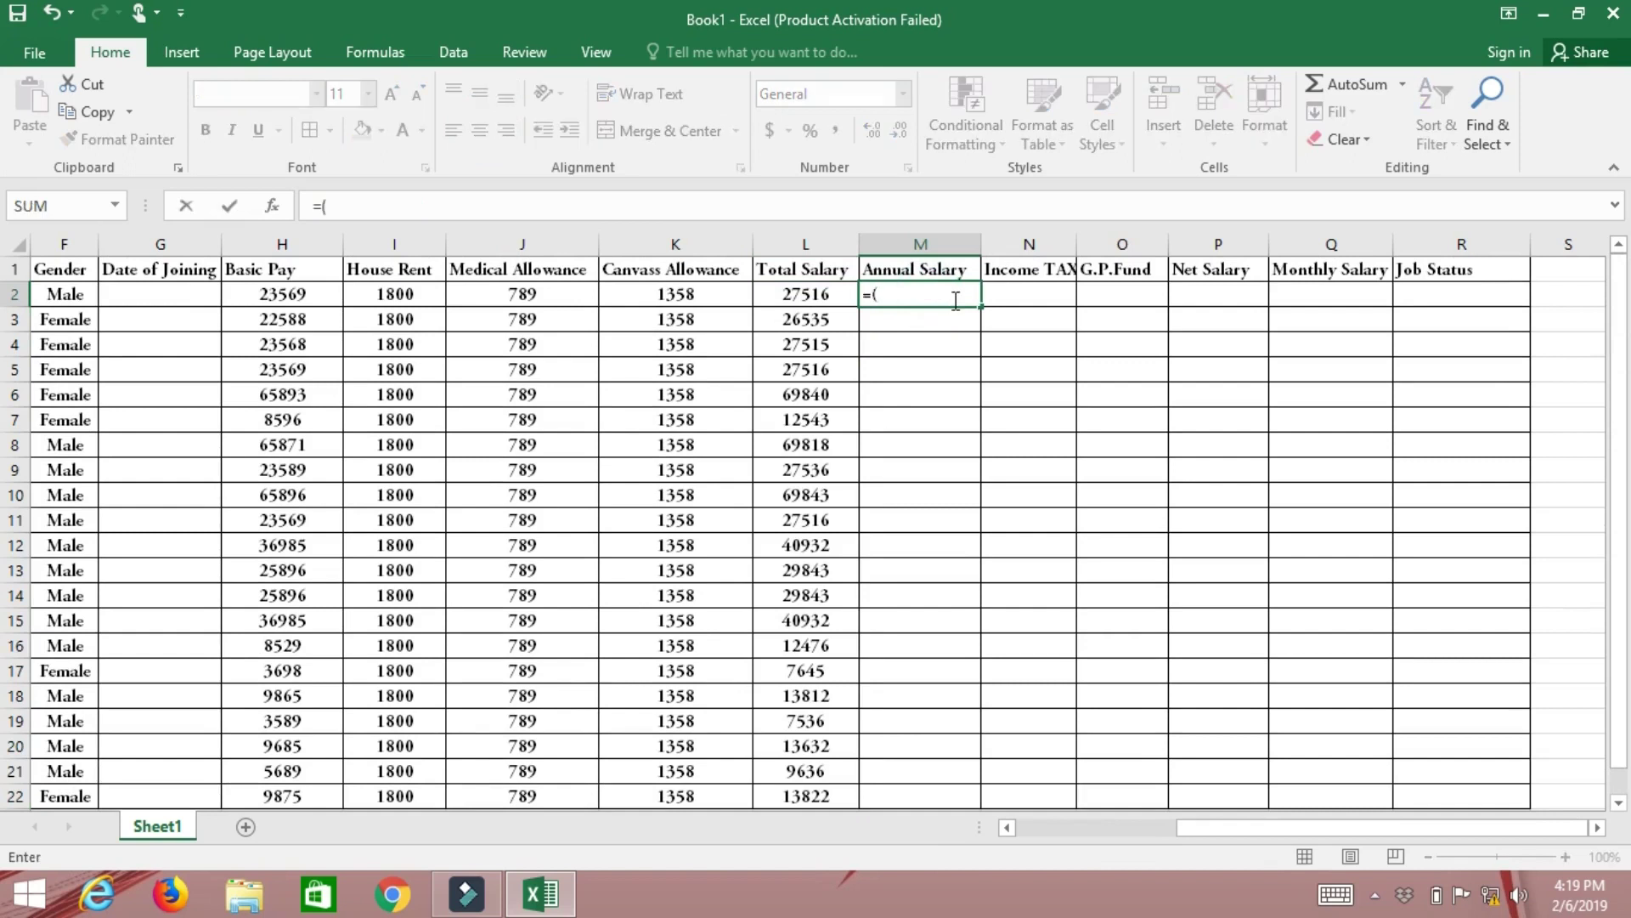
{"action": "type", "text": "l2*12"}
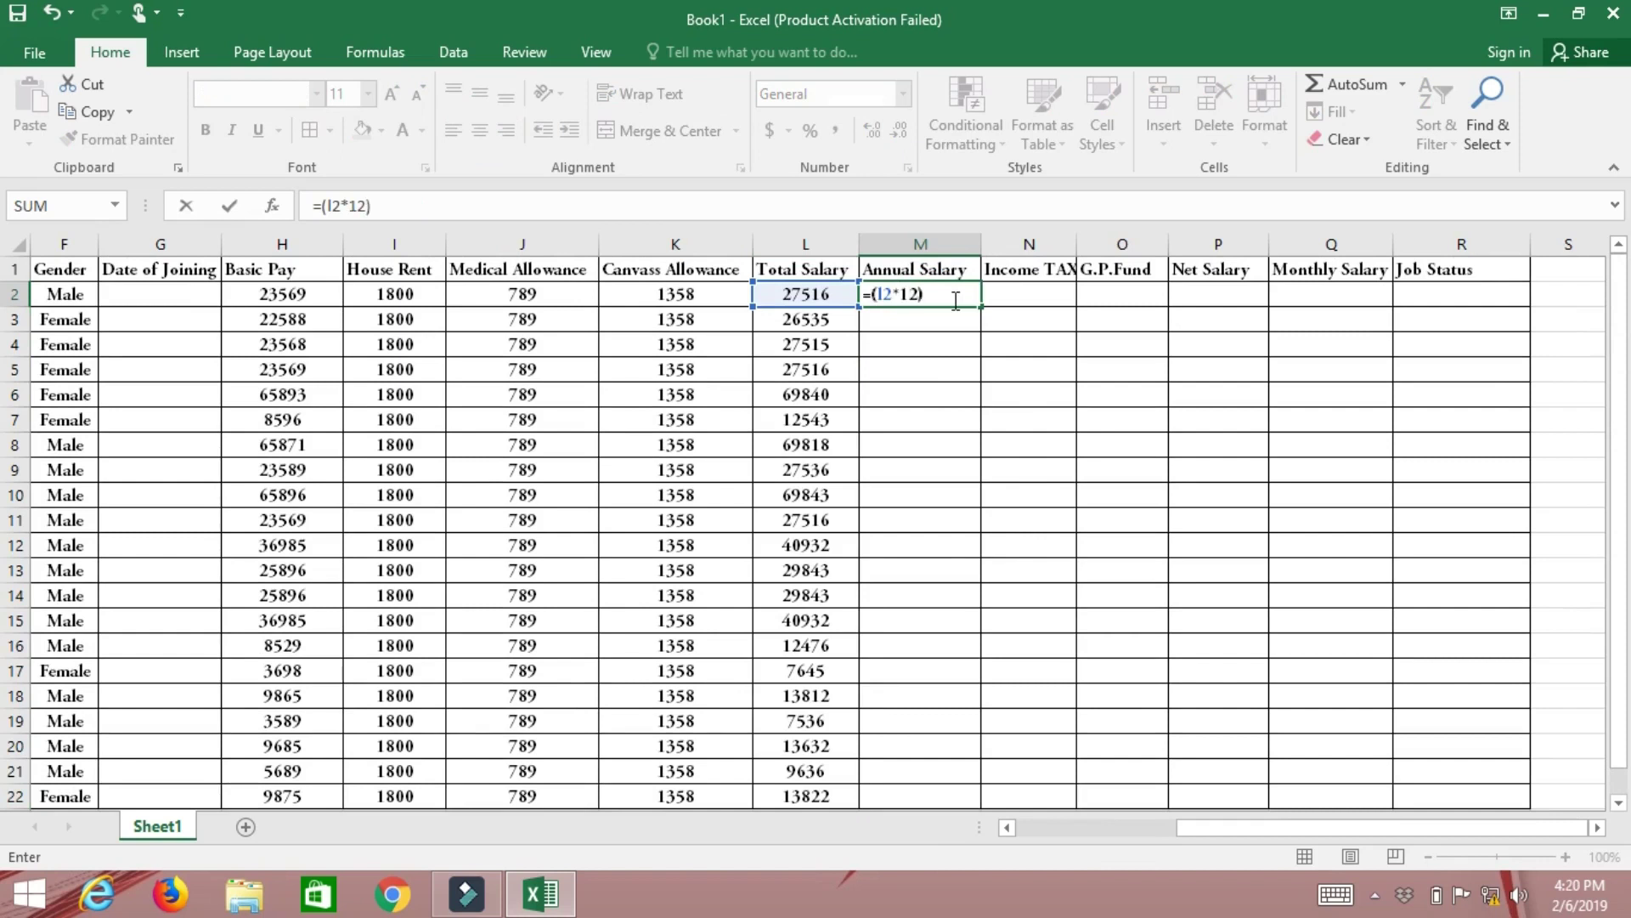
{"action": "key", "text": "Return"}
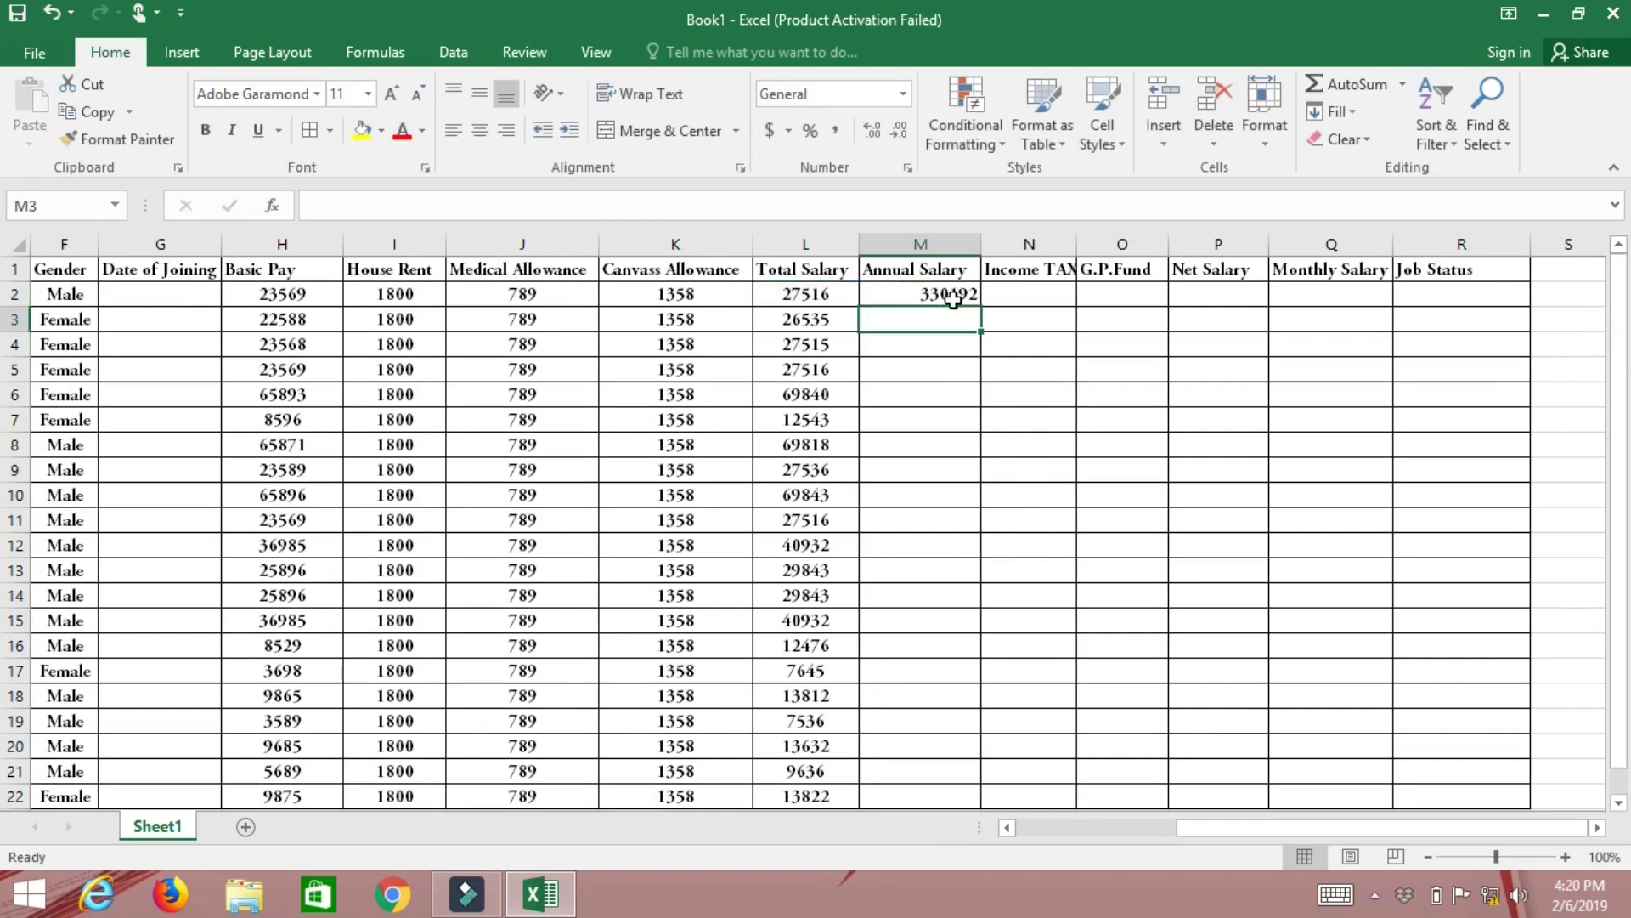
{"action": "left_click", "coordinate": [953, 298]}
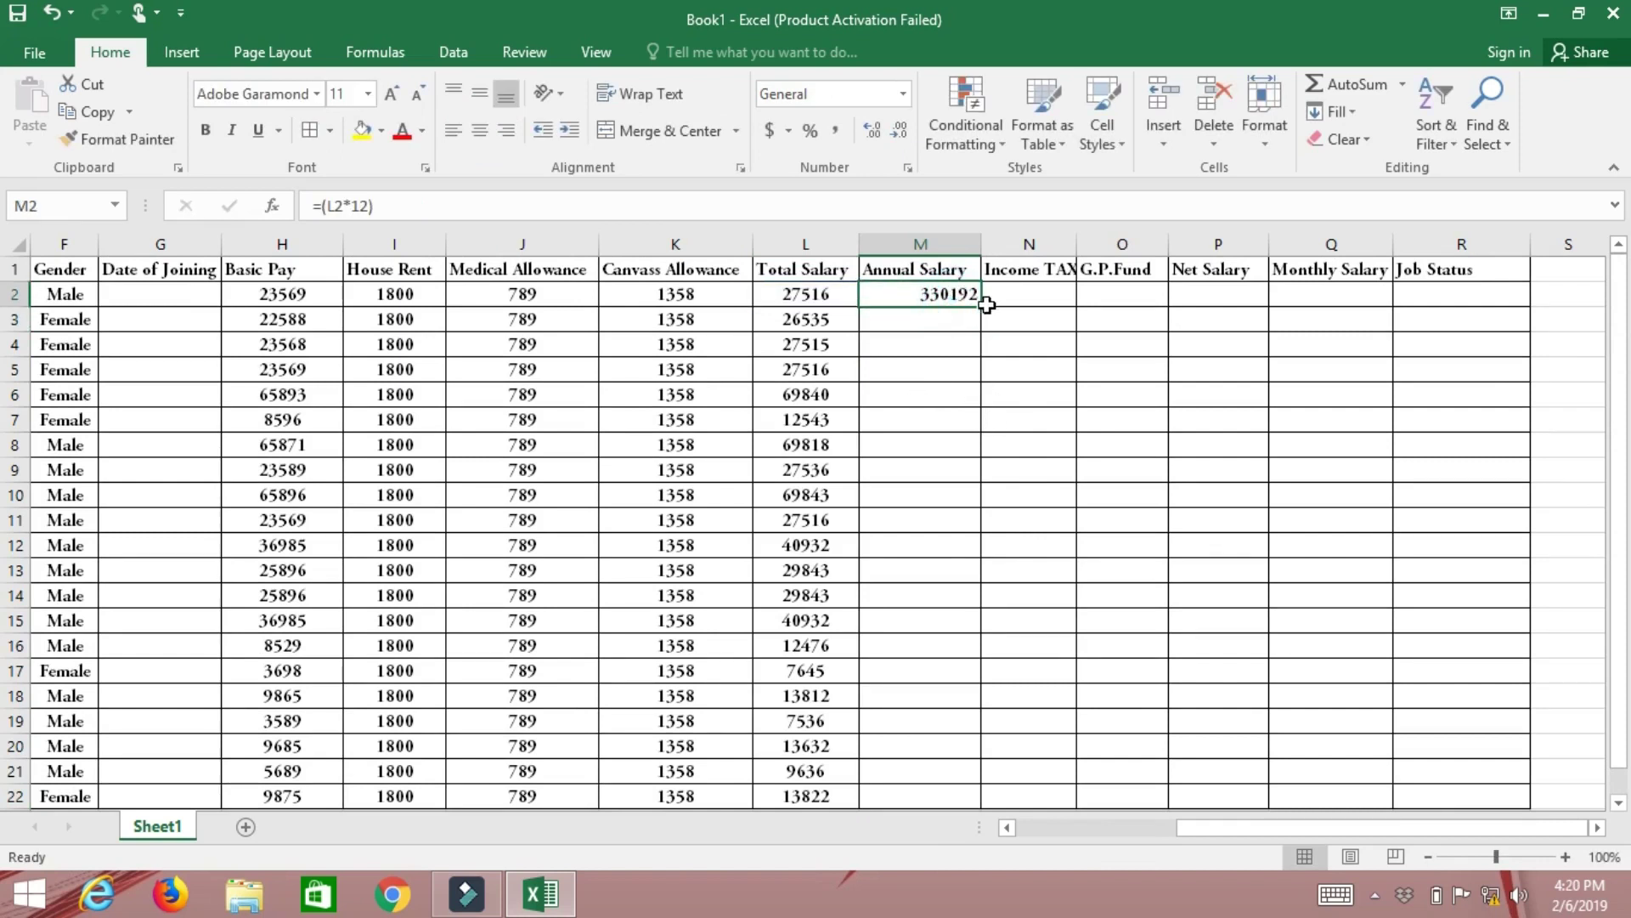
{"action": "left_click_drag", "start_coordinate": [983, 306], "coordinate": [971, 807]}
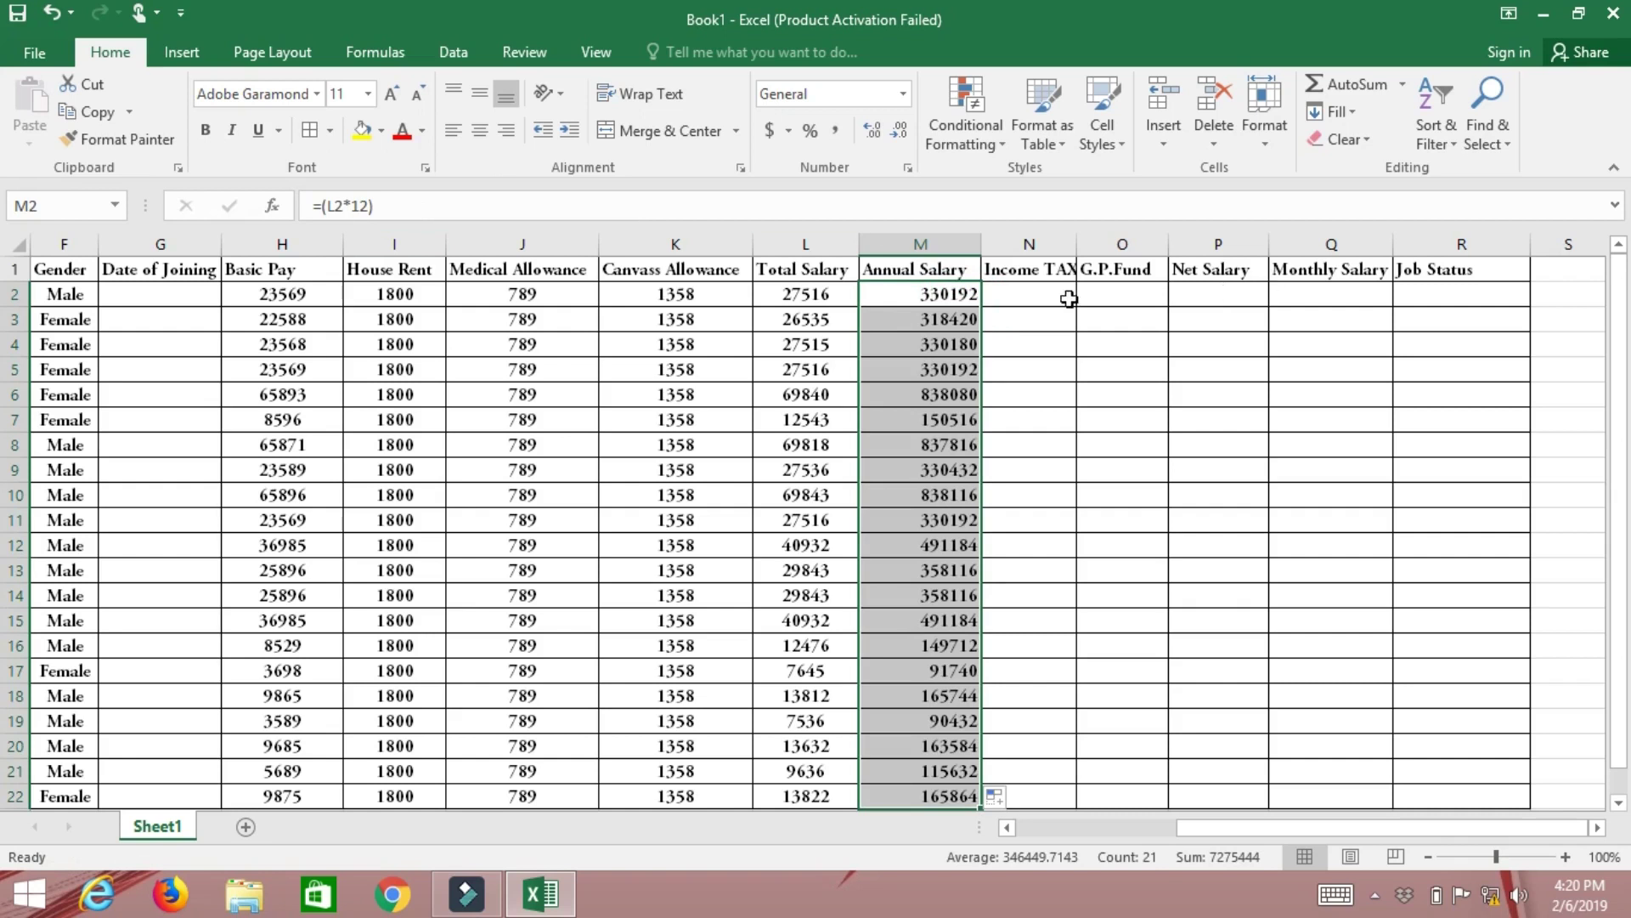
{"action": "left_click_drag", "start_coordinate": [1076, 244], "coordinate": [1194, 244]}
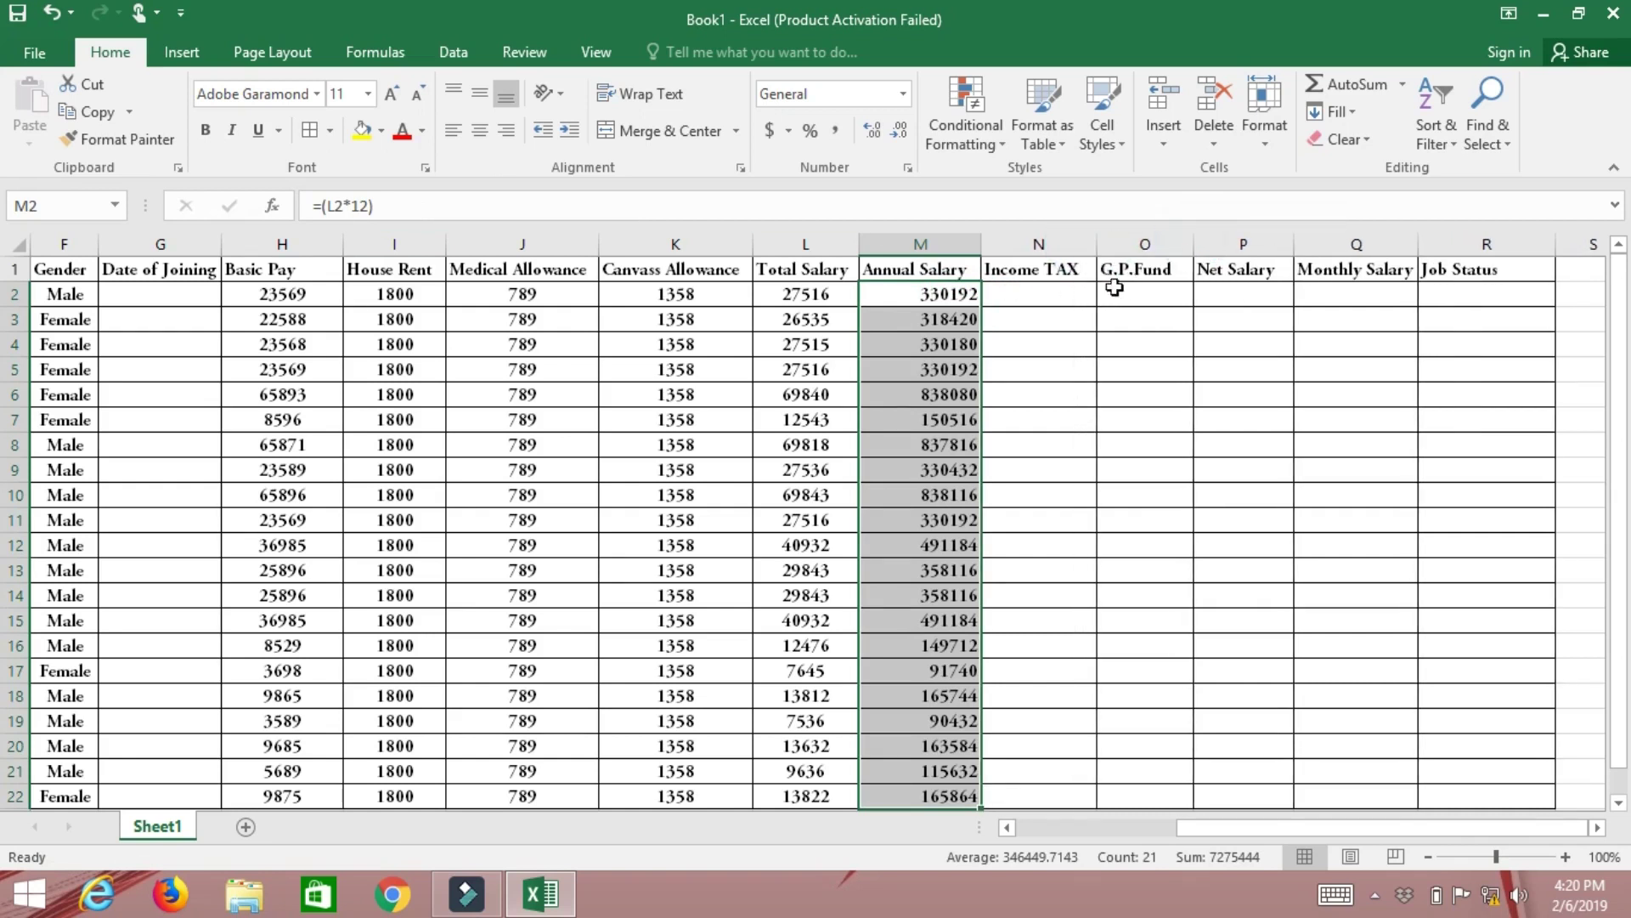
- Enter Income TAX amounts for rows 2–12, such as 5689, 6589, 5896, 6587 and 3695
{"action": "left_click", "coordinate": [1069, 293]}
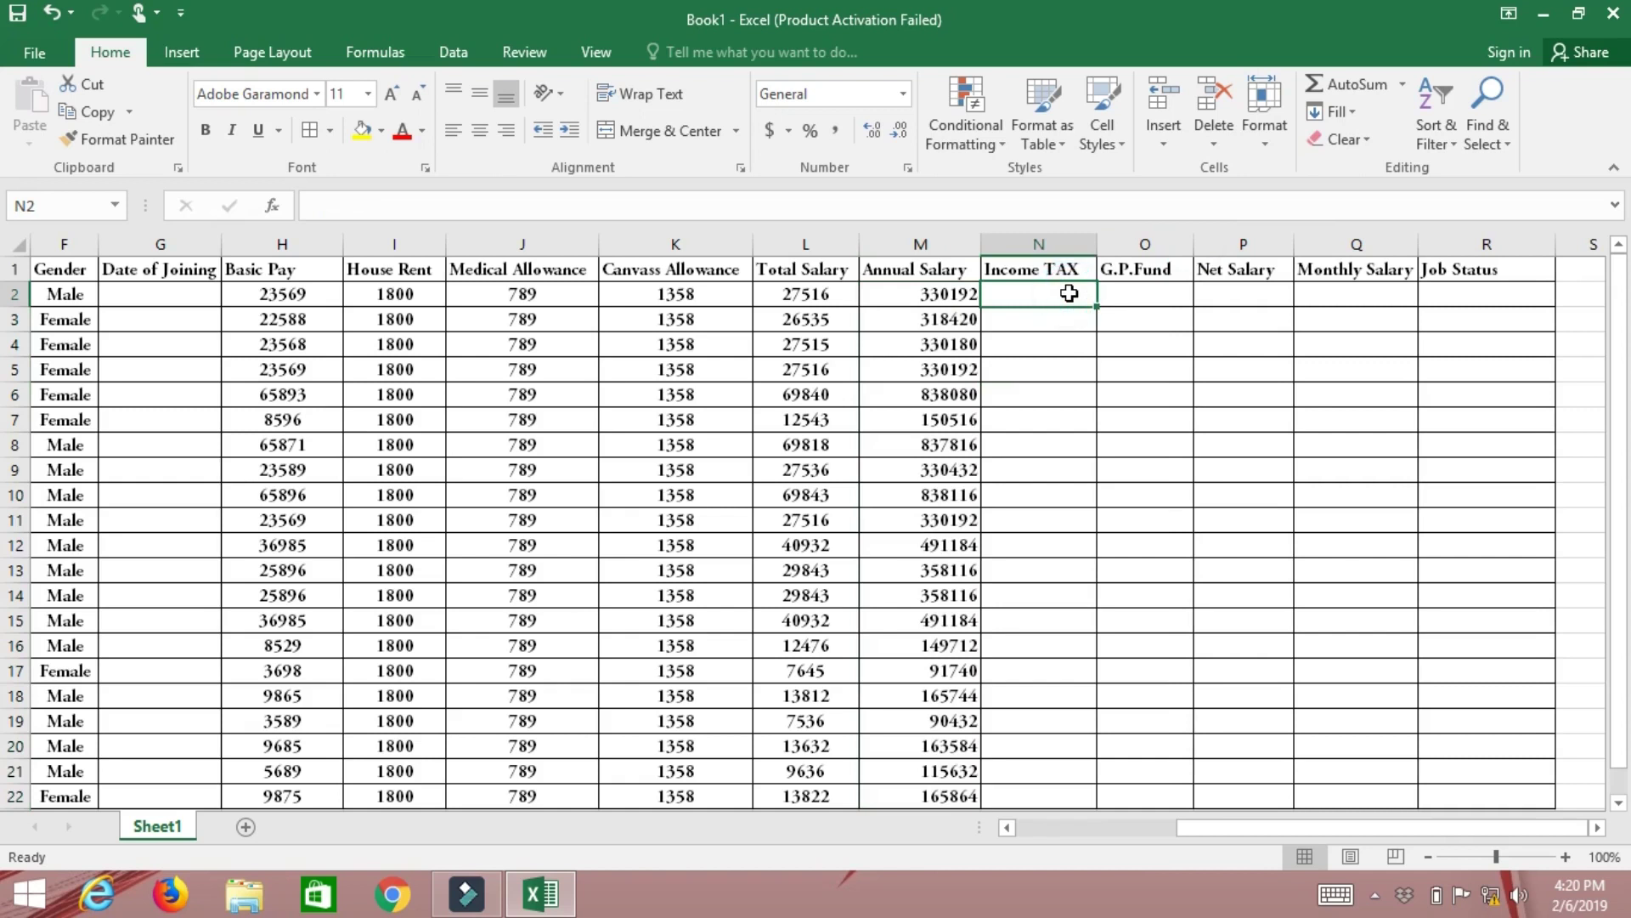
{"action": "type", "text": "5689"}
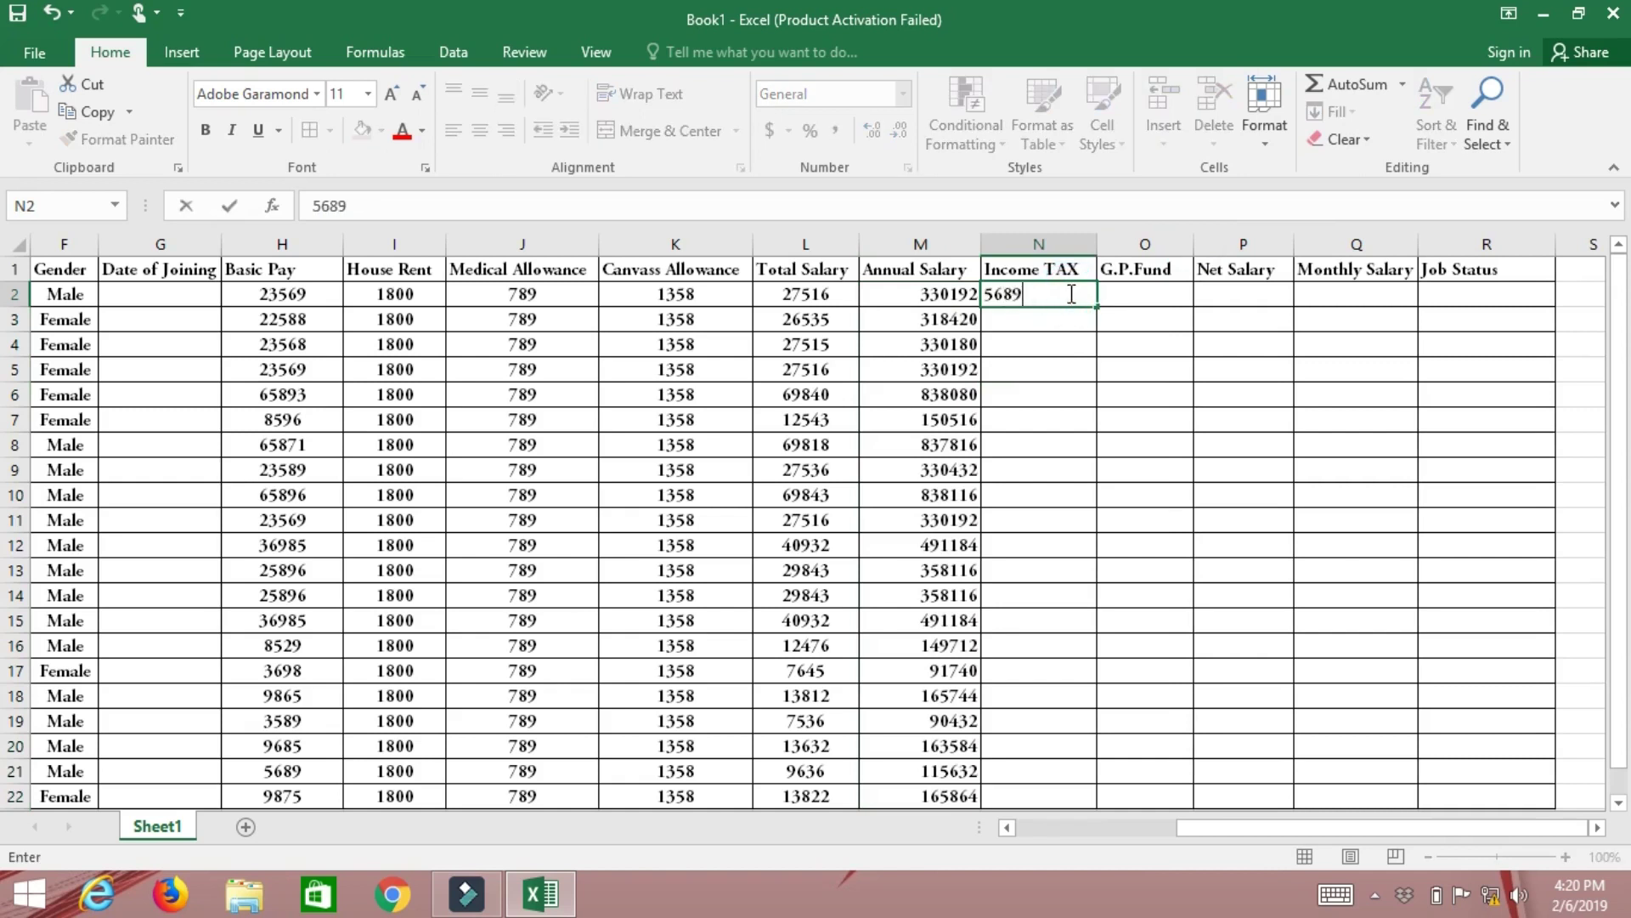
{"action": "key", "text": "Left"}
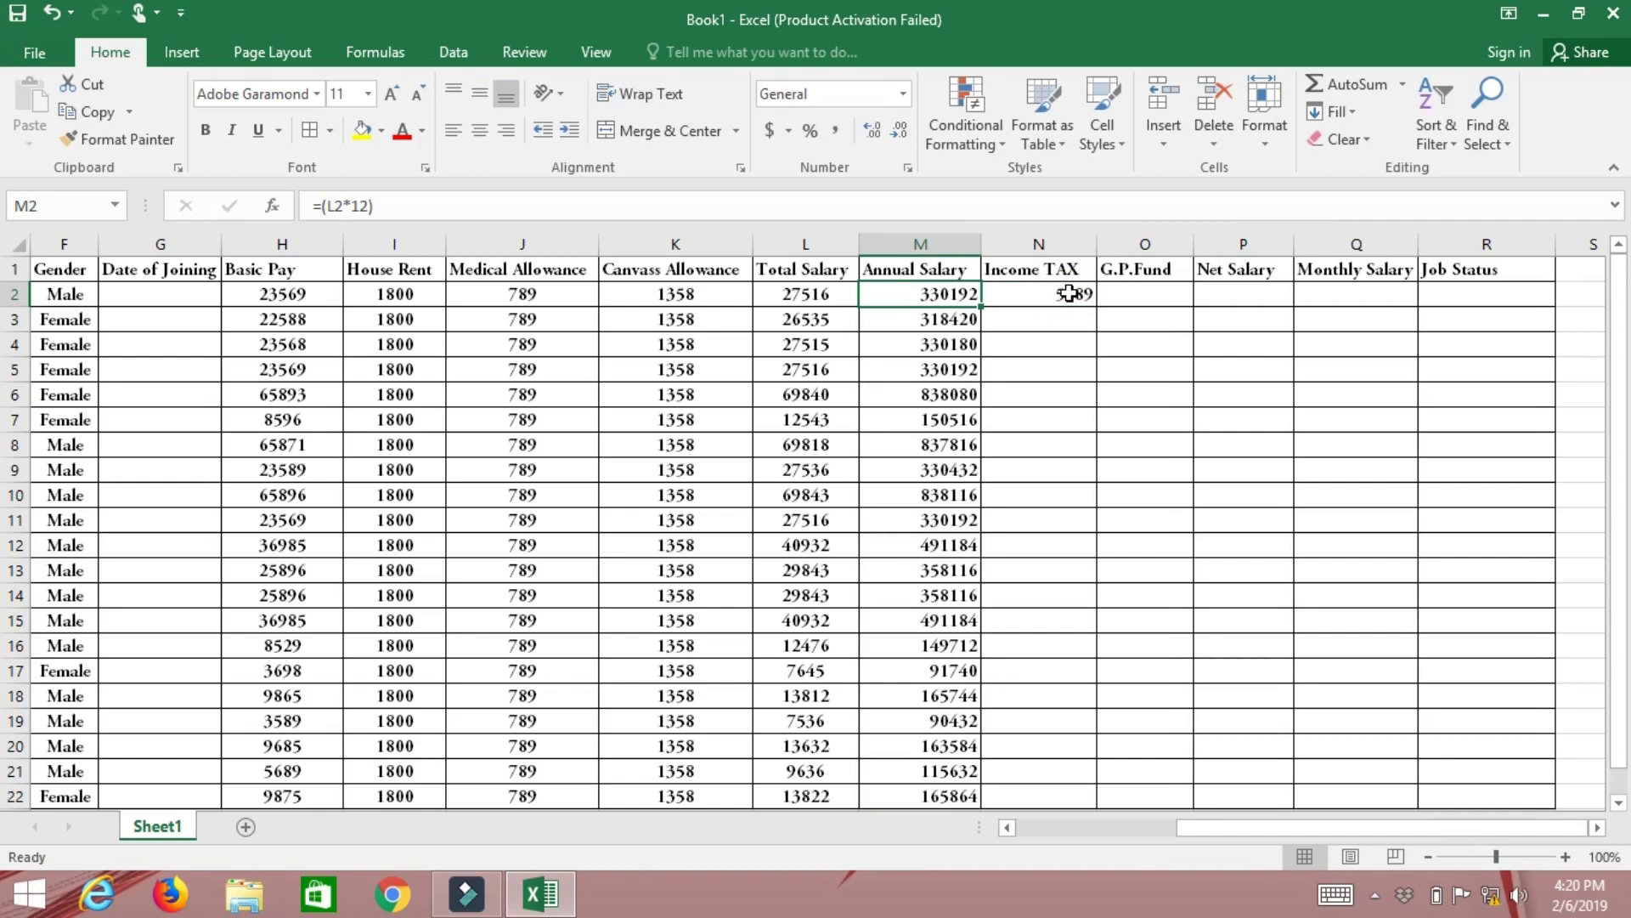
{"action": "left_click", "coordinate": [1069, 293]}
{"action": "key", "text": "Down"}
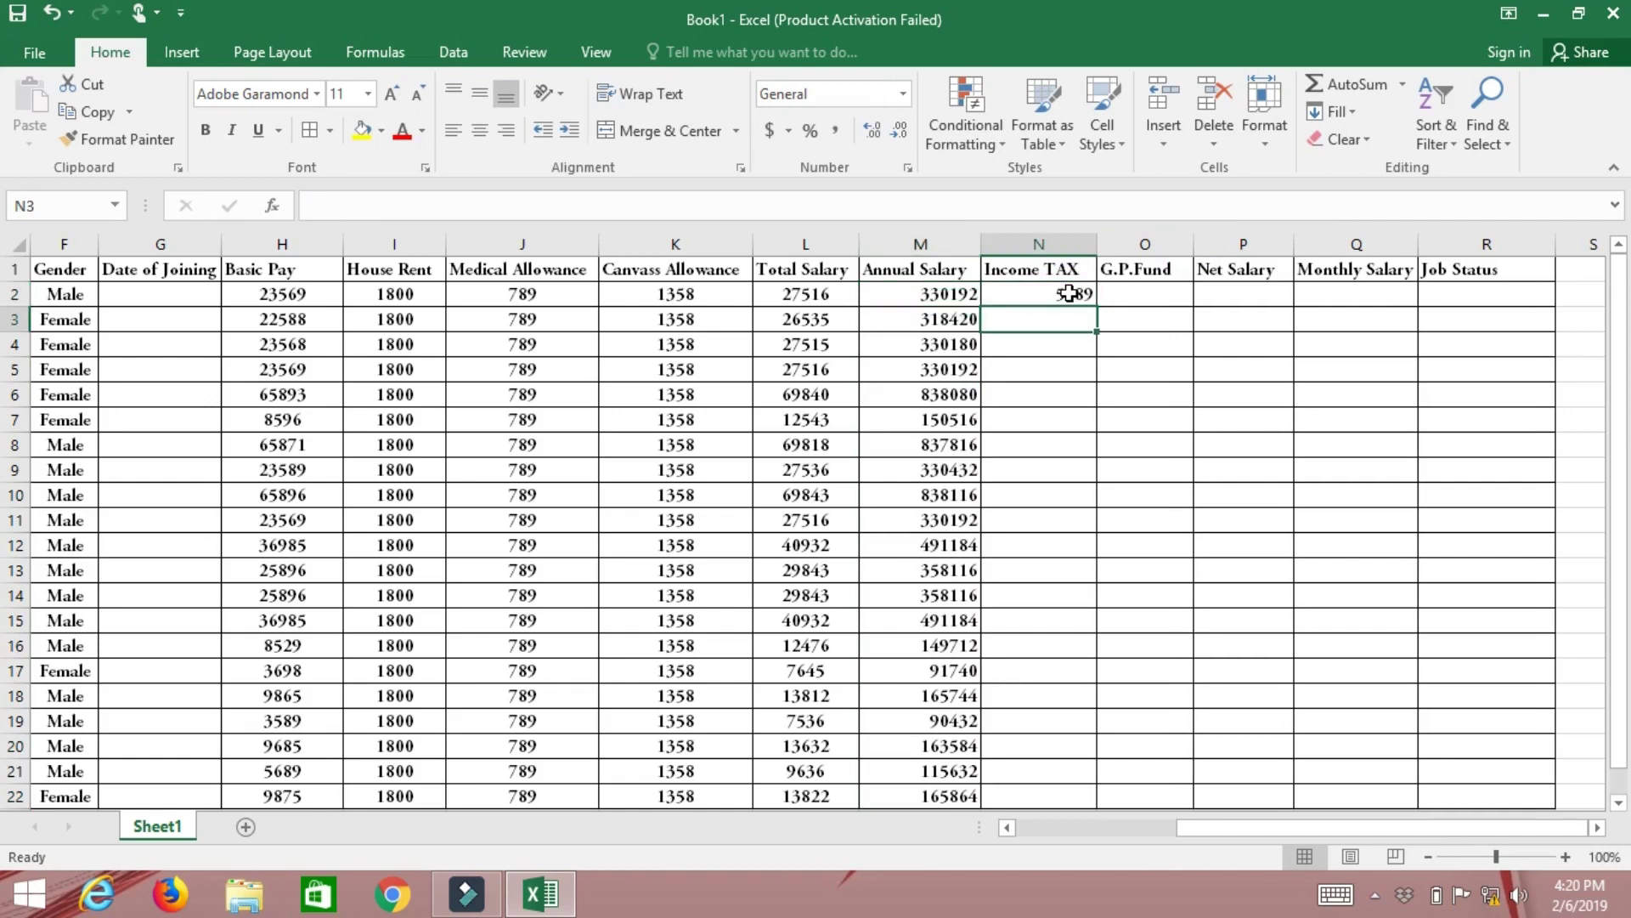
{"action": "type", "text": "2589"}
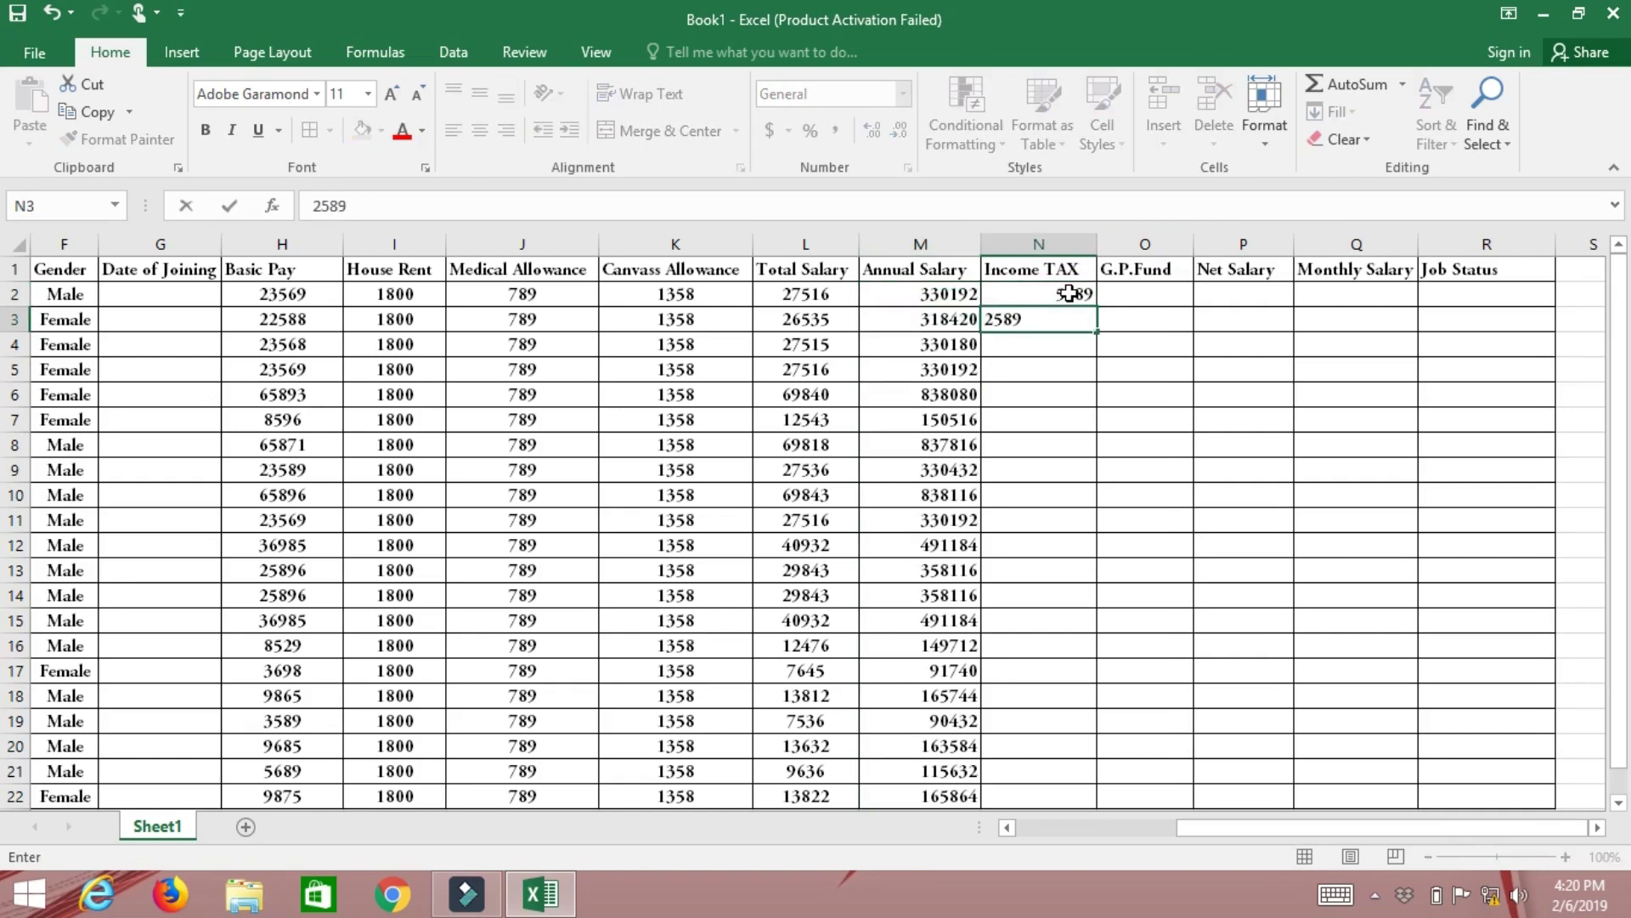
{"action": "key", "text": "Return"}
{"action": "type", "text": "6589"}
{"action": "key", "text": "Return"}
{"action": "type", "text": "5689"}
{"action": "key", "text": "Return"}
{"action": "type", "text": "5896"}
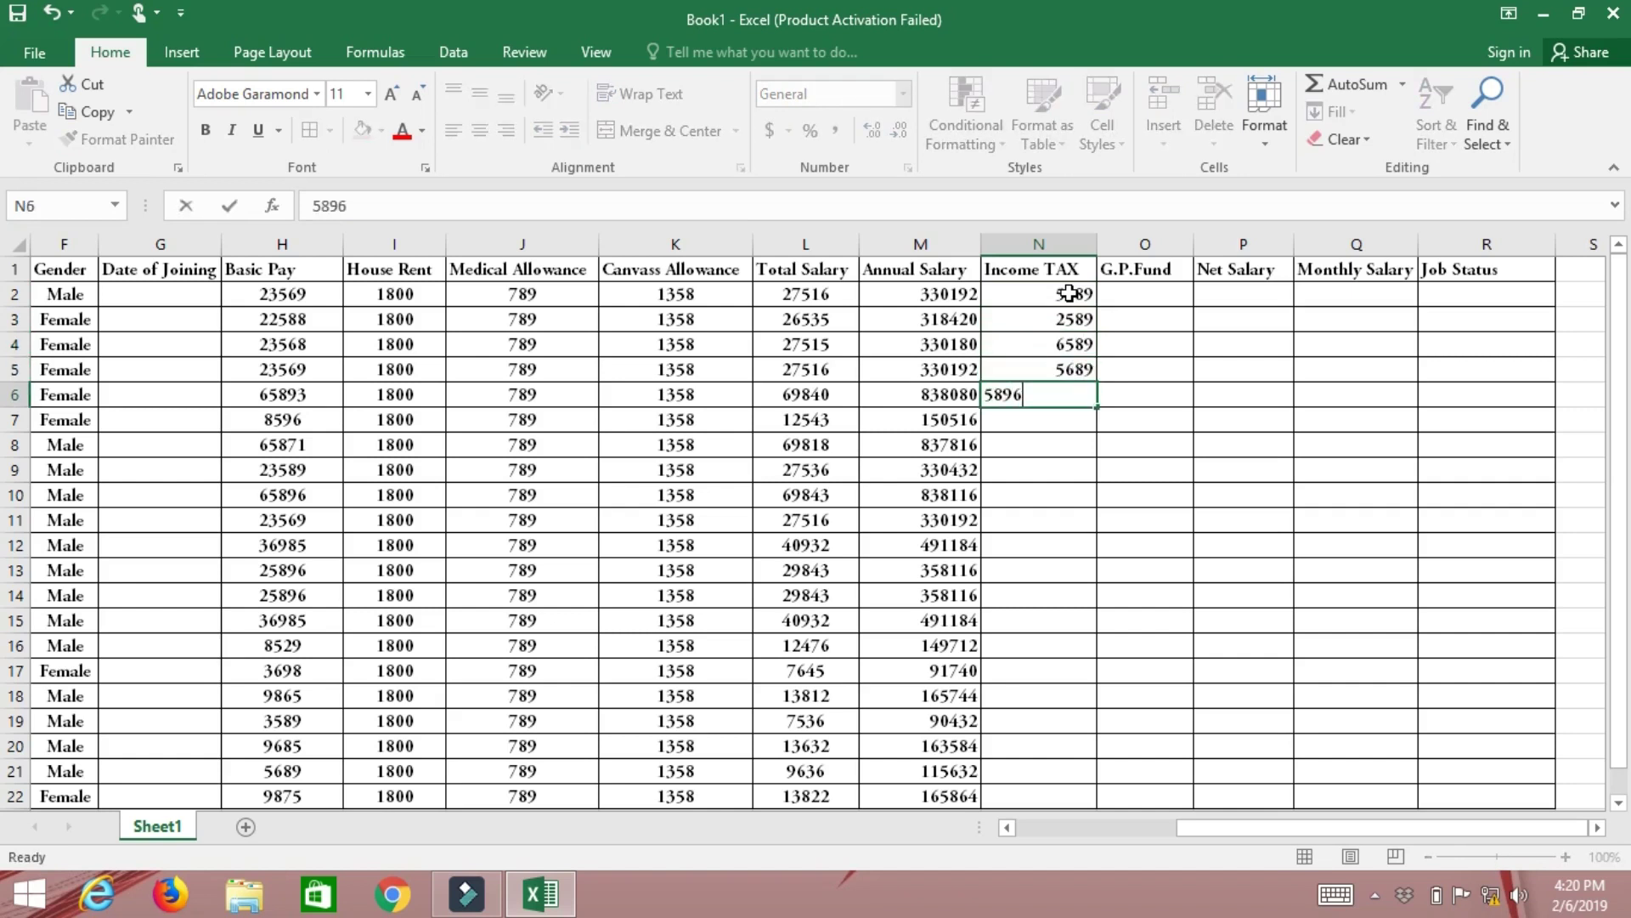
{"action": "key", "text": "Return"}
{"action": "type", "text": "5896"}
{"action": "key", "text": "Return"}
{"action": "type", "text": "6587"}
{"action": "key", "text": "Return"}
{"action": "type", "text": "5689"}
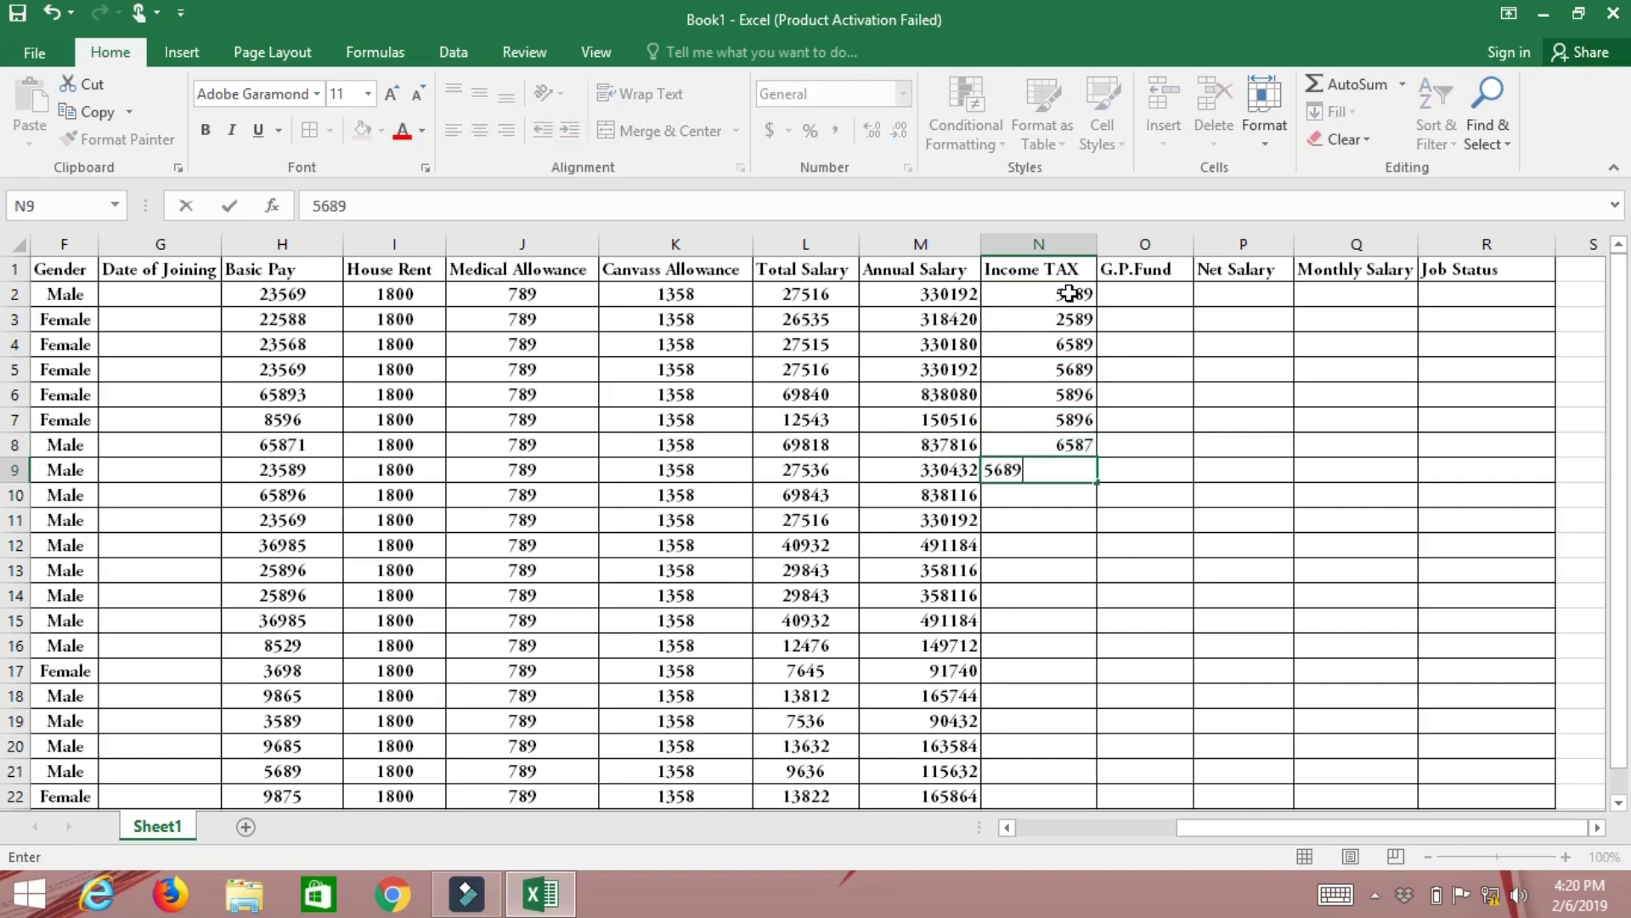
{"action": "key", "text": "Return"}
{"action": "type", "text": "65"}
{"action": "key", "text": "Return"}
{"action": "type", "text": "3695"}
{"action": "key", "text": "Return"}
{"action": "type", "text": "5896"}
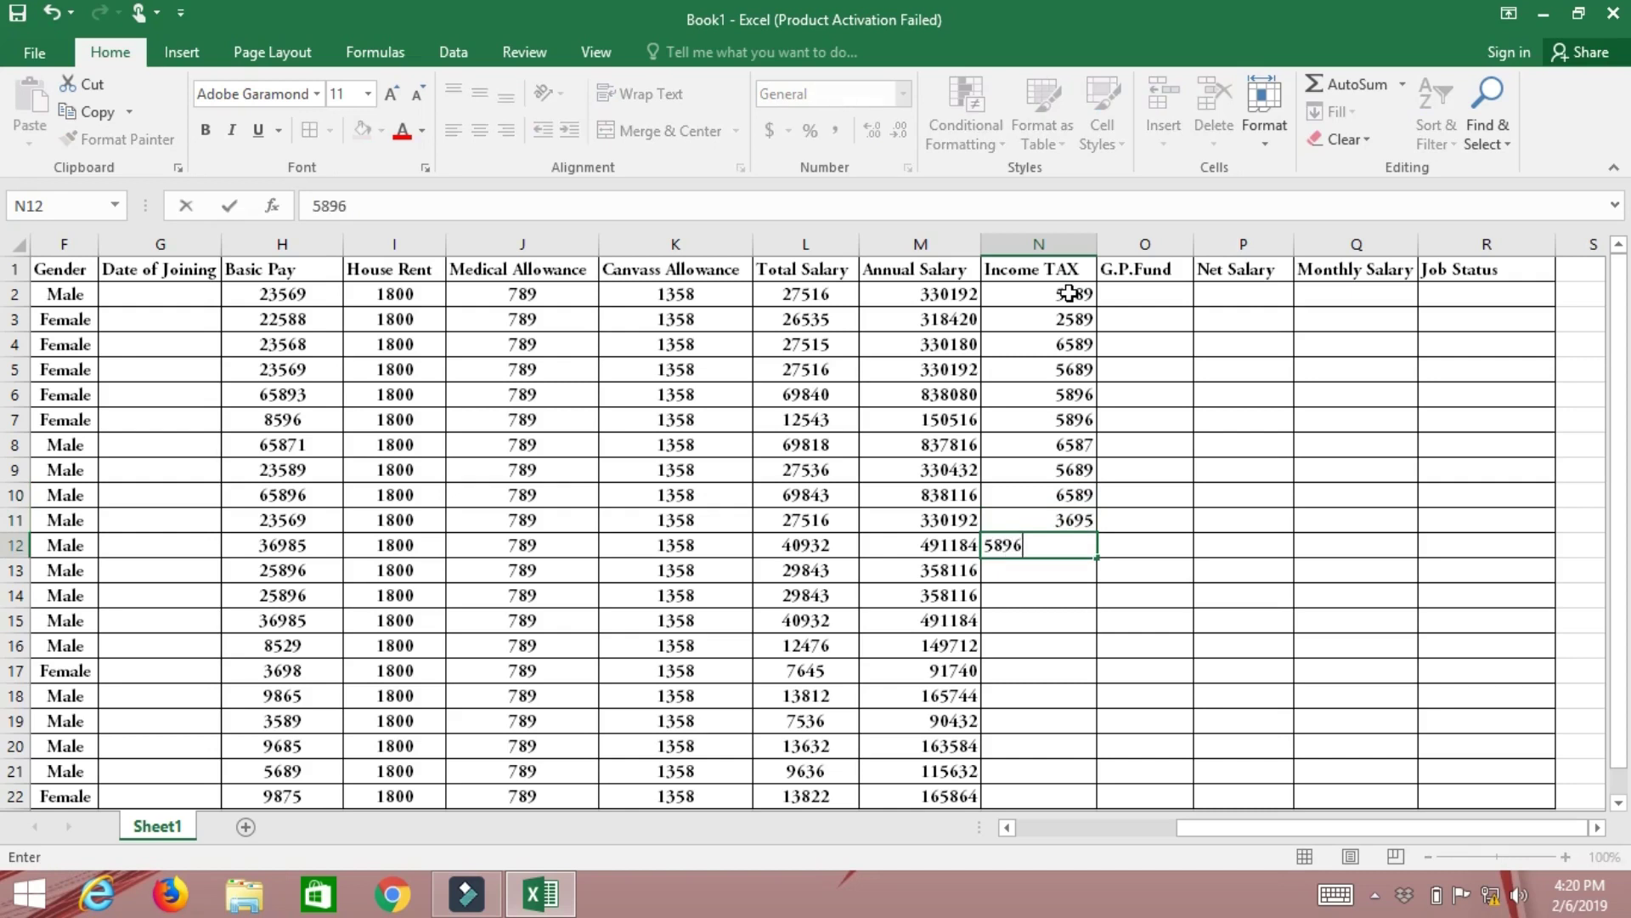
{"action": "key", "text": "Return"}
- Enter tax amounts for rows 13–22, ending with 5895, and centre N2:N22
{"action": "type", "text": "3695"}
{"action": "key", "text": "Return"}
{"action": "type", "text": "2"}
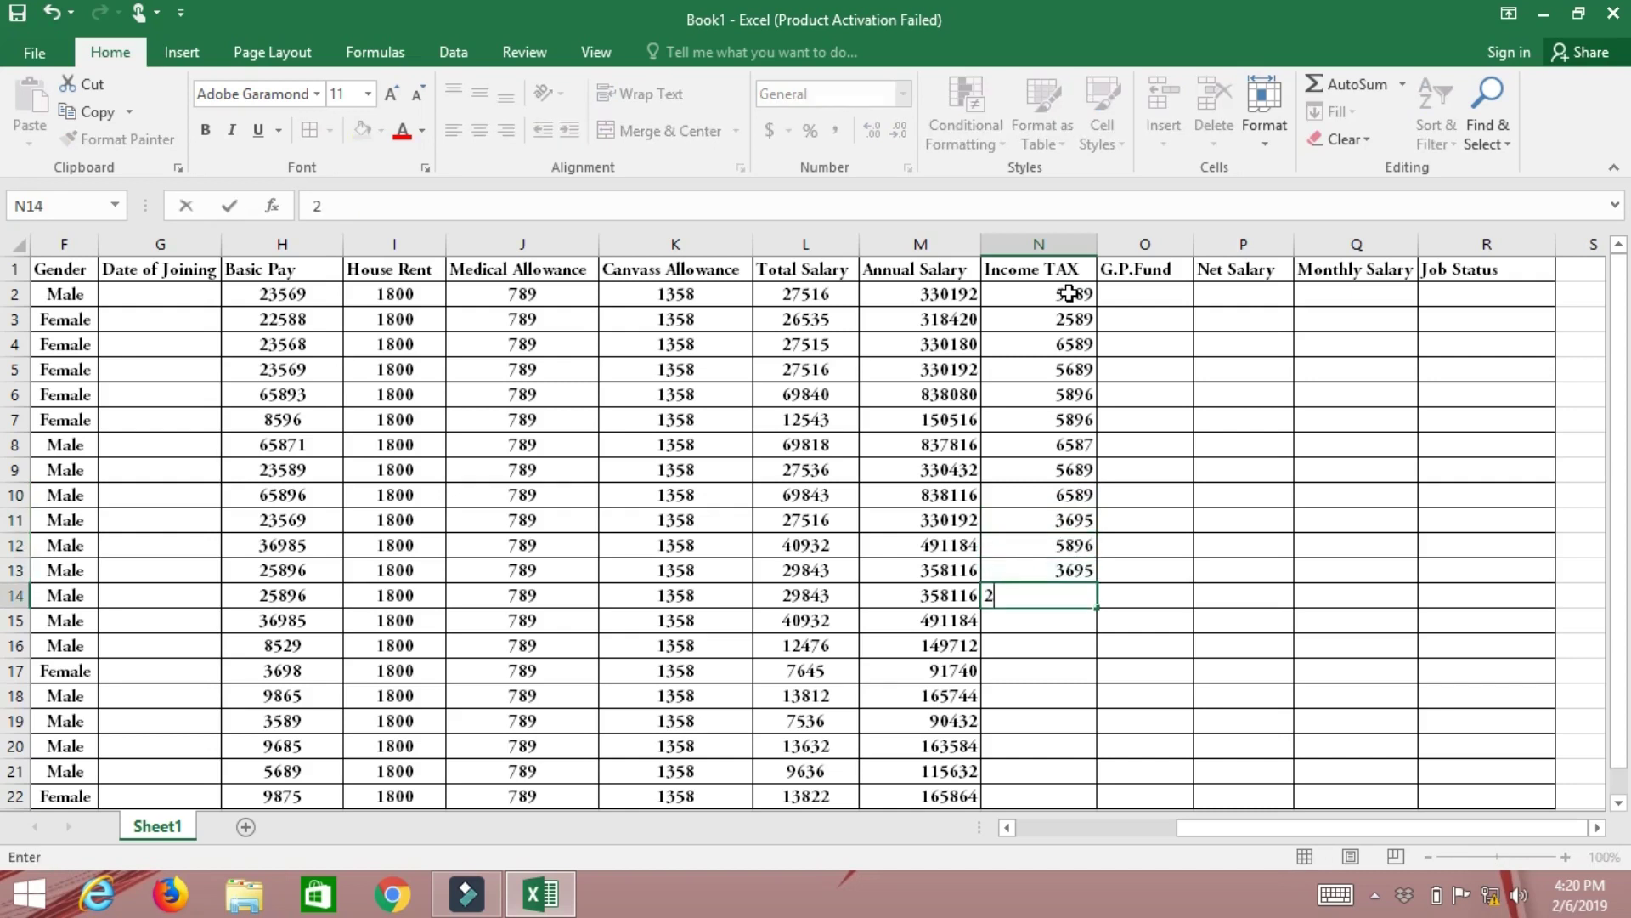
{"action": "key", "text": "Return"}
{"action": "type", "text": "7852"}
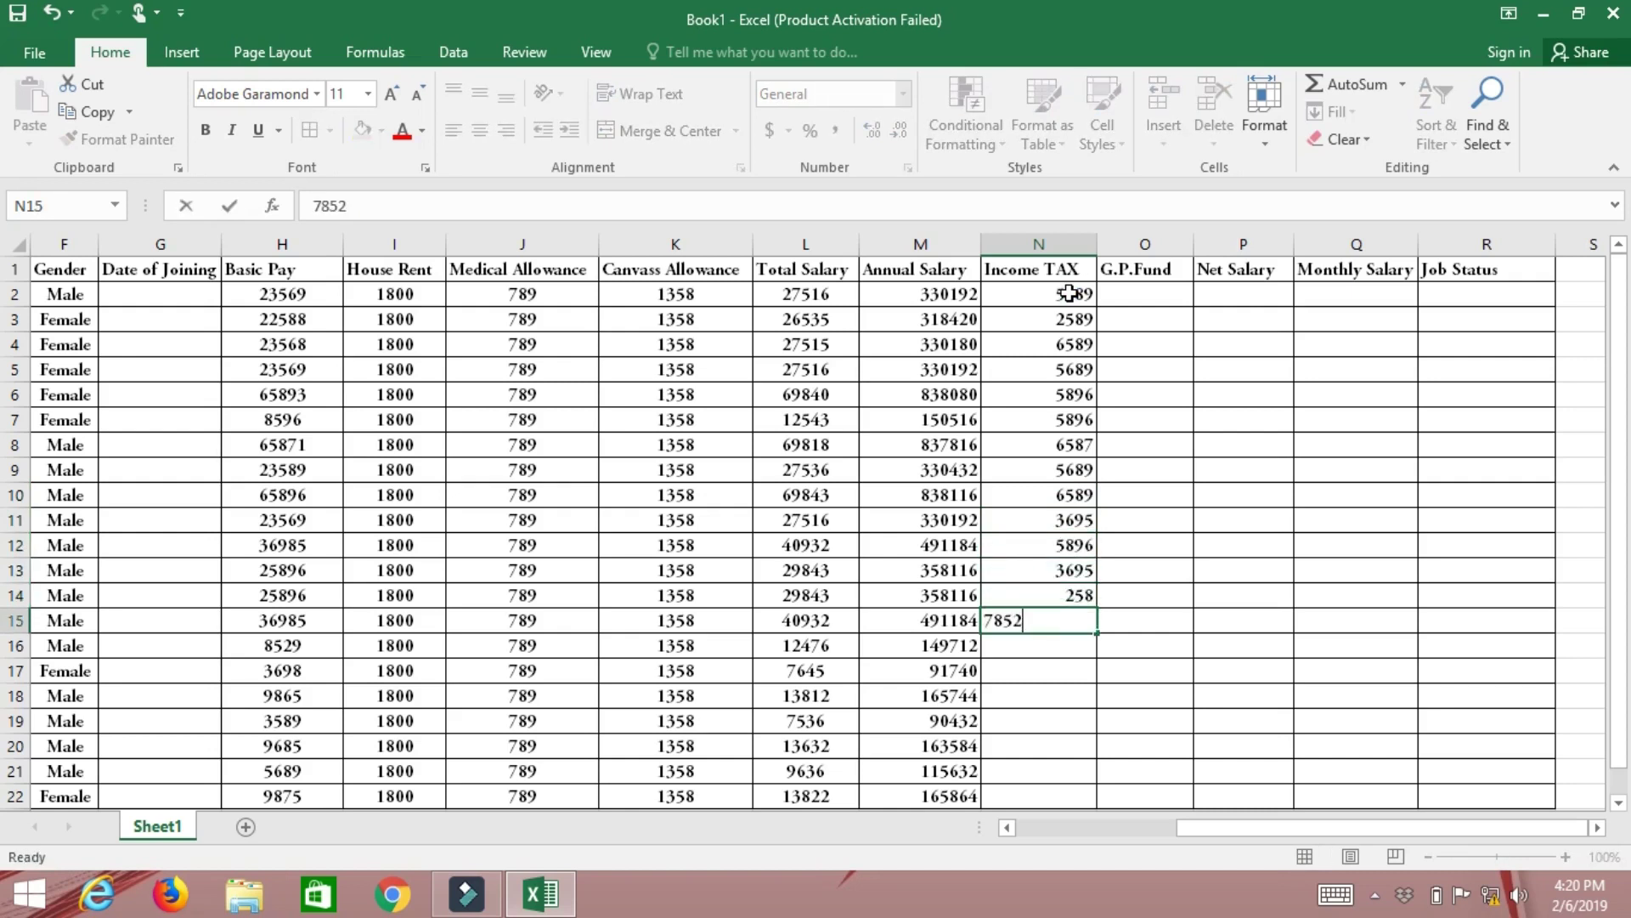
{"action": "key", "text": "Return"}
{"action": "type", "text": "3698"}
{"action": "key", "text": "ctrl+Return"}
{"action": "key", "text": "Return"}
{"action": "type", "text": "35"}
{"action": "key", "text": "Return"}
{"action": "type", "text": "2586"}
{"action": "key", "text": "Return"}
{"action": "type", "text": "5588"}
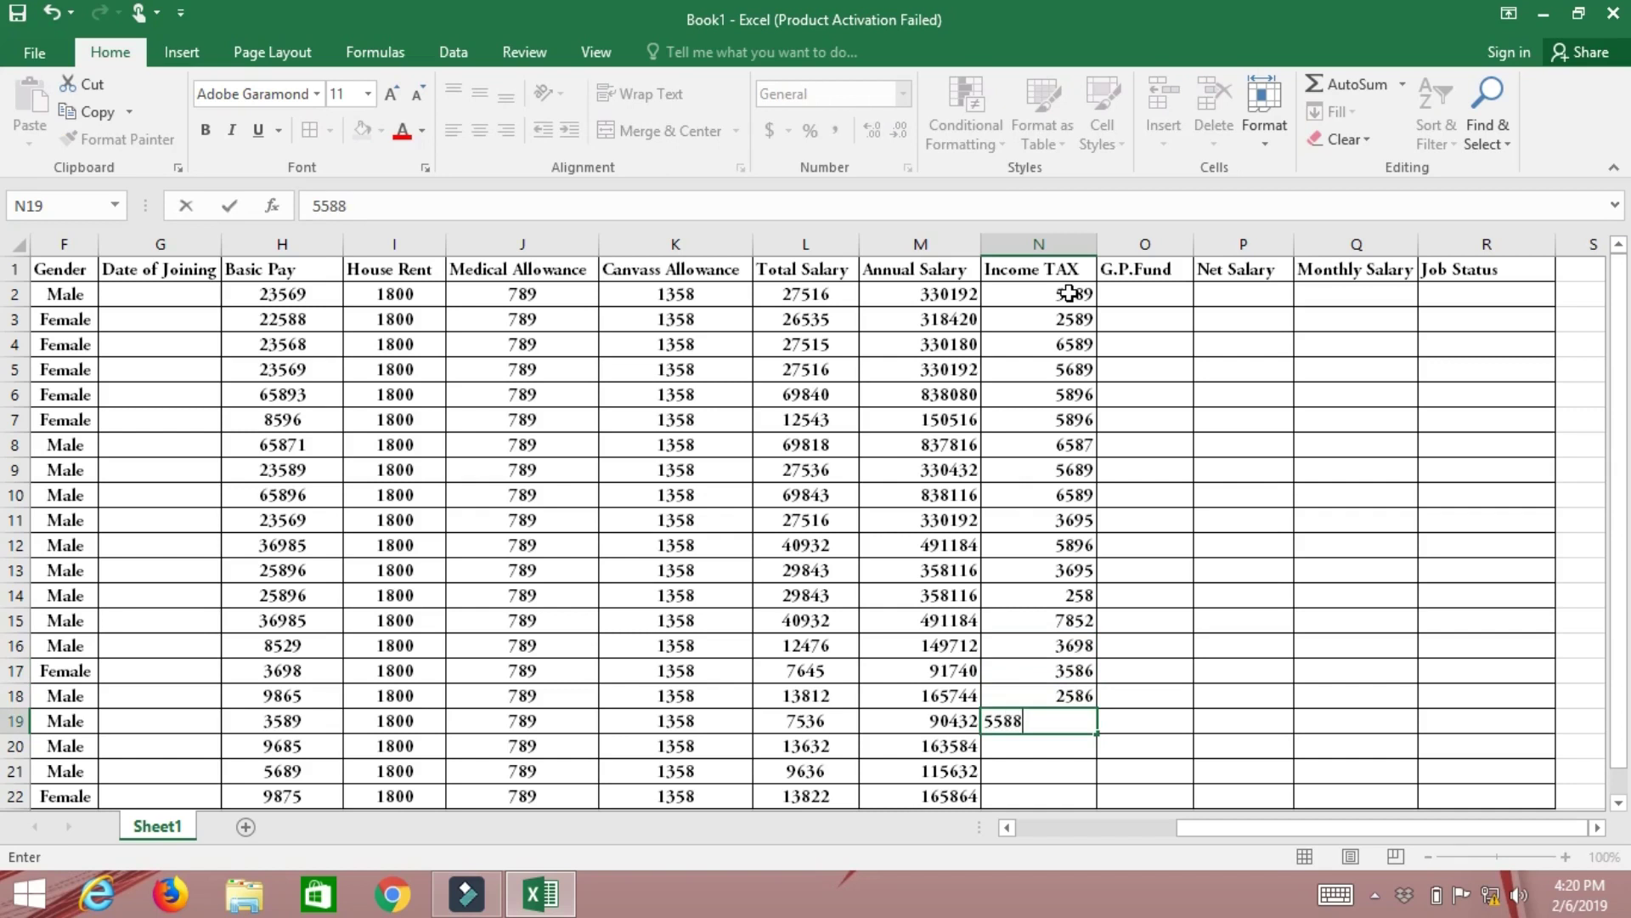
{"action": "key", "text": "Return"}
{"action": "type", "text": "8956"}
{"action": "key", "text": "Return"}
{"action": "type", "text": "6857"}
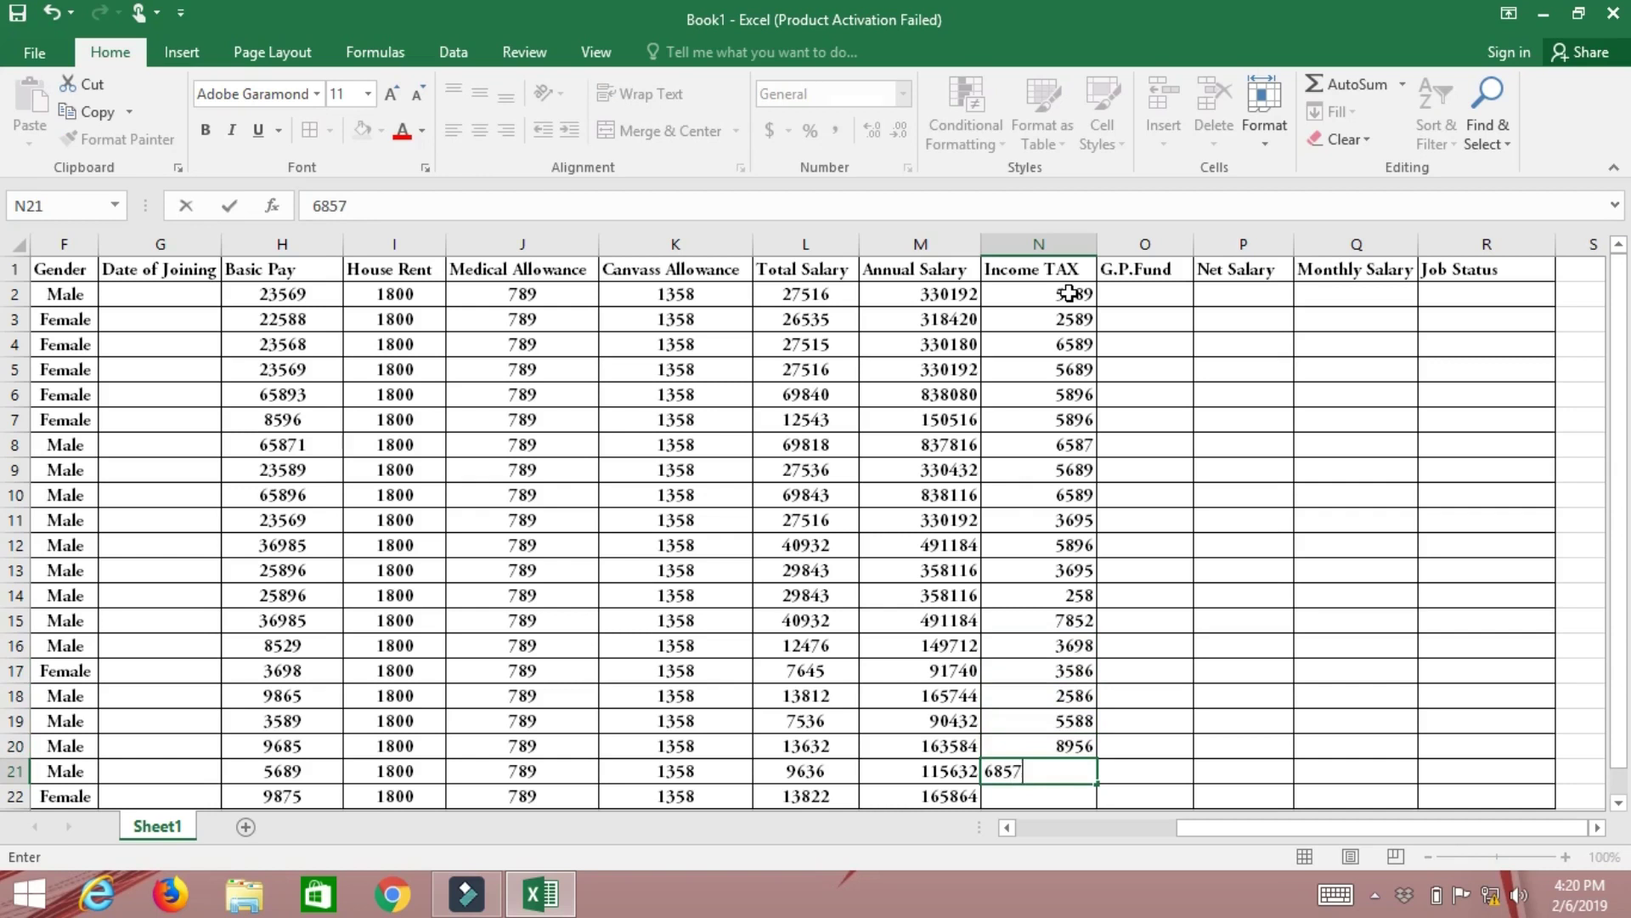
{"action": "key", "text": "Return"}
{"action": "type", "text": "58956"}
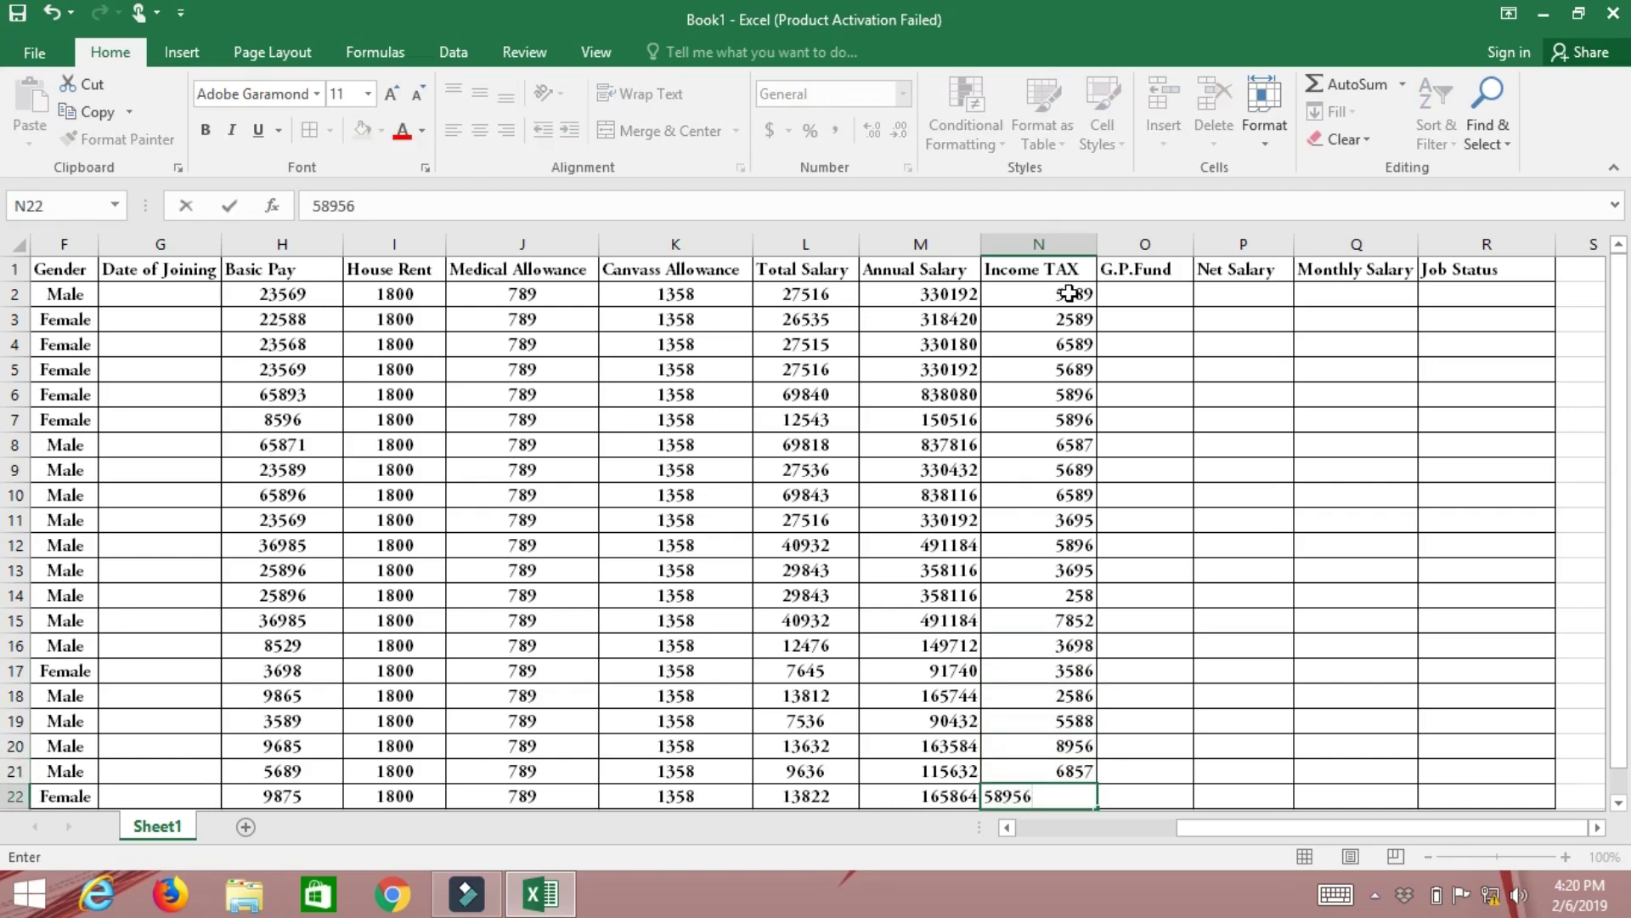
{"action": "key", "text": "BackSpace"}
{"action": "left_click_drag", "start_coordinate": [1029, 295], "coordinate": [1038, 797]}
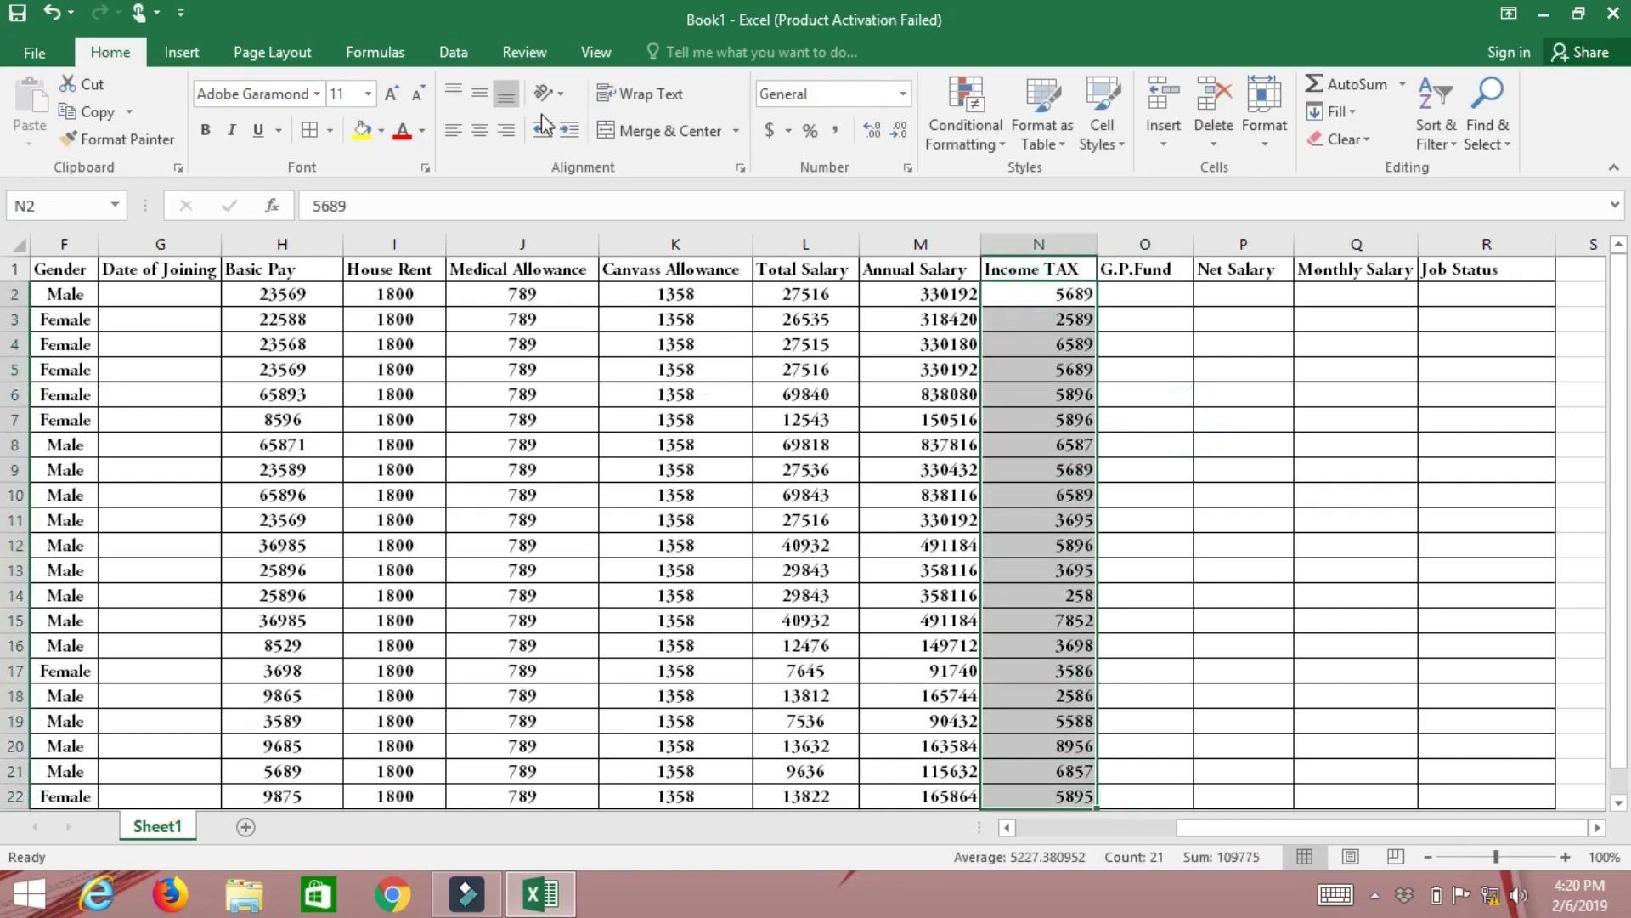
{"action": "left_click", "coordinate": [491, 132]}
- Fill O2:O22 with 1500 and centre the G.P.Fund amounts
{"action": "left_click", "coordinate": [1152, 296]}
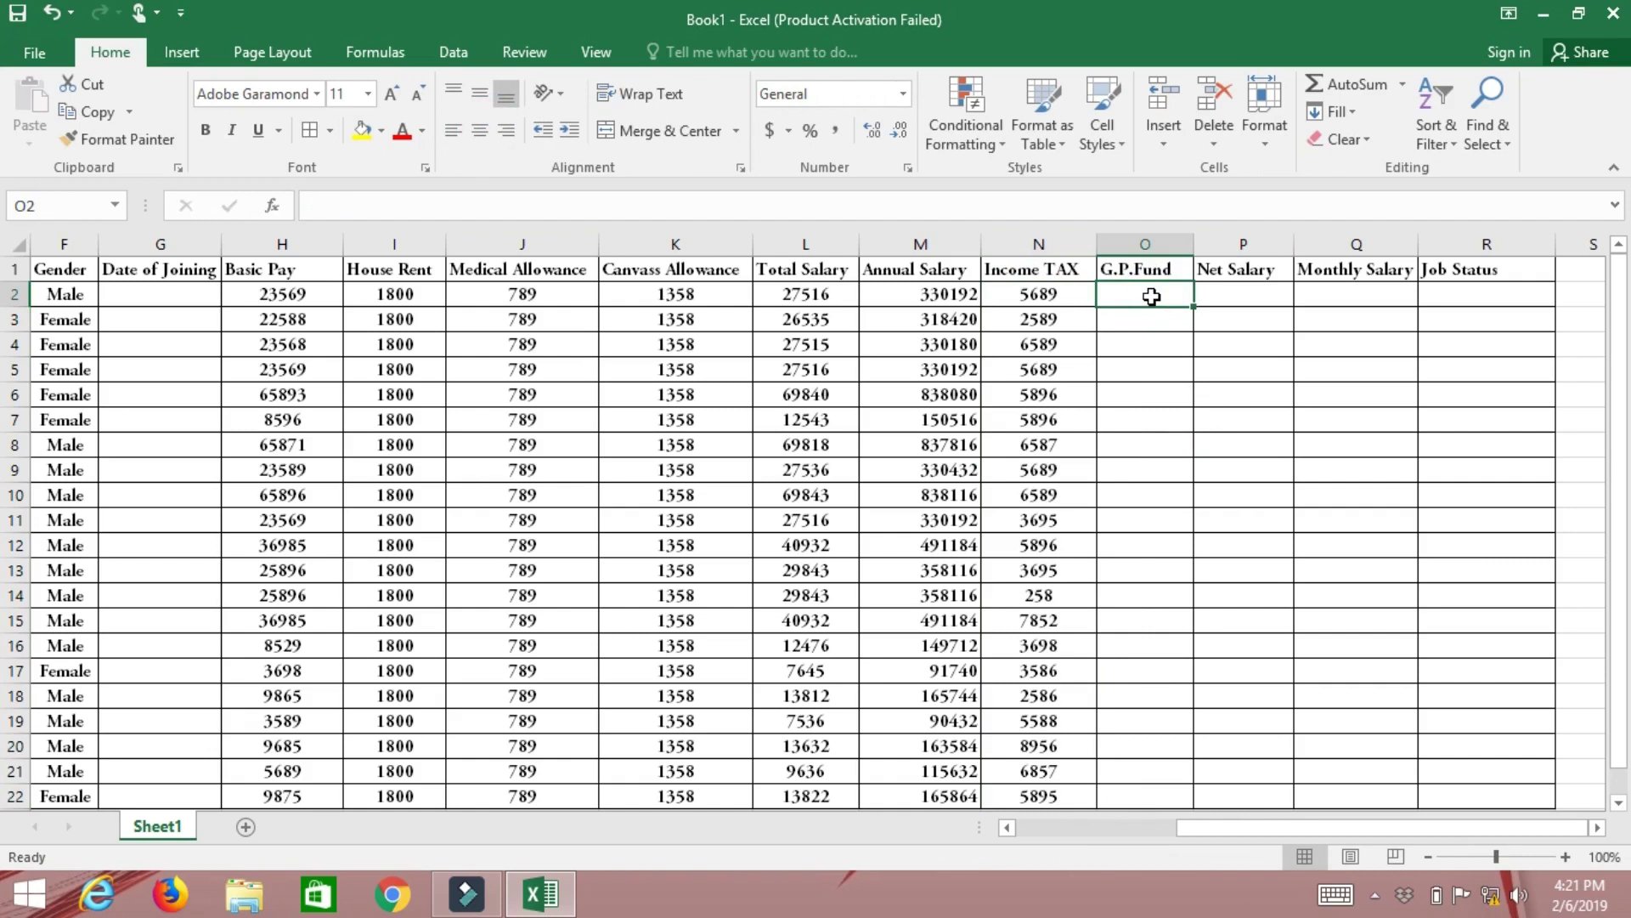
{"action": "type", "text": "1500"}
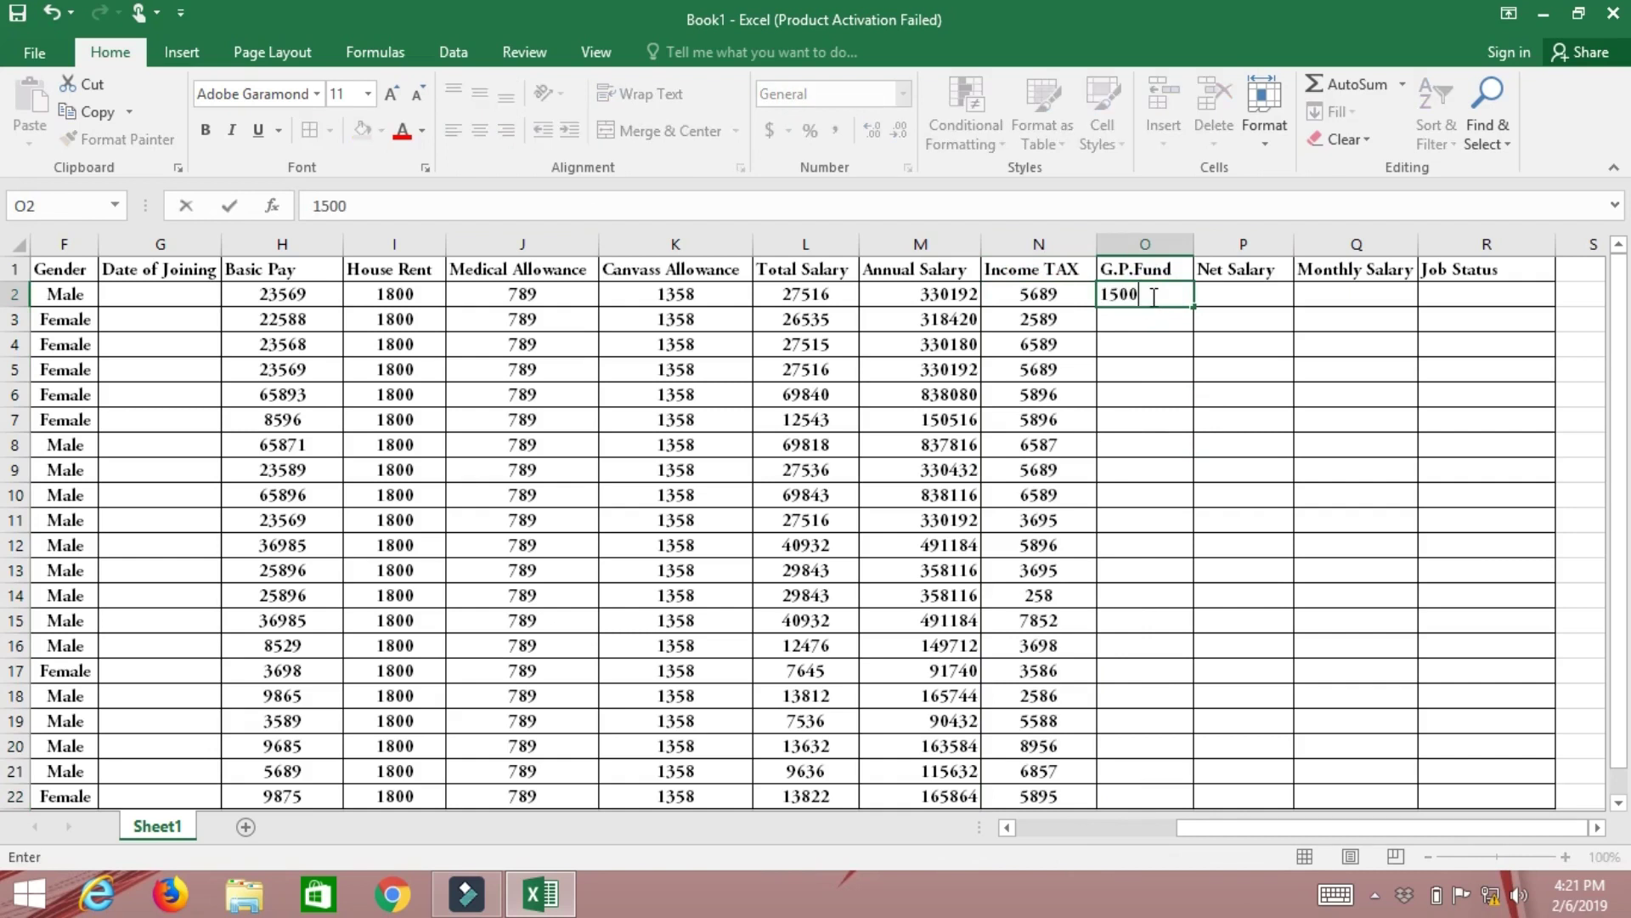
{"action": "key", "text": "Return"}
{"action": "left_click", "coordinate": [1147, 294]}
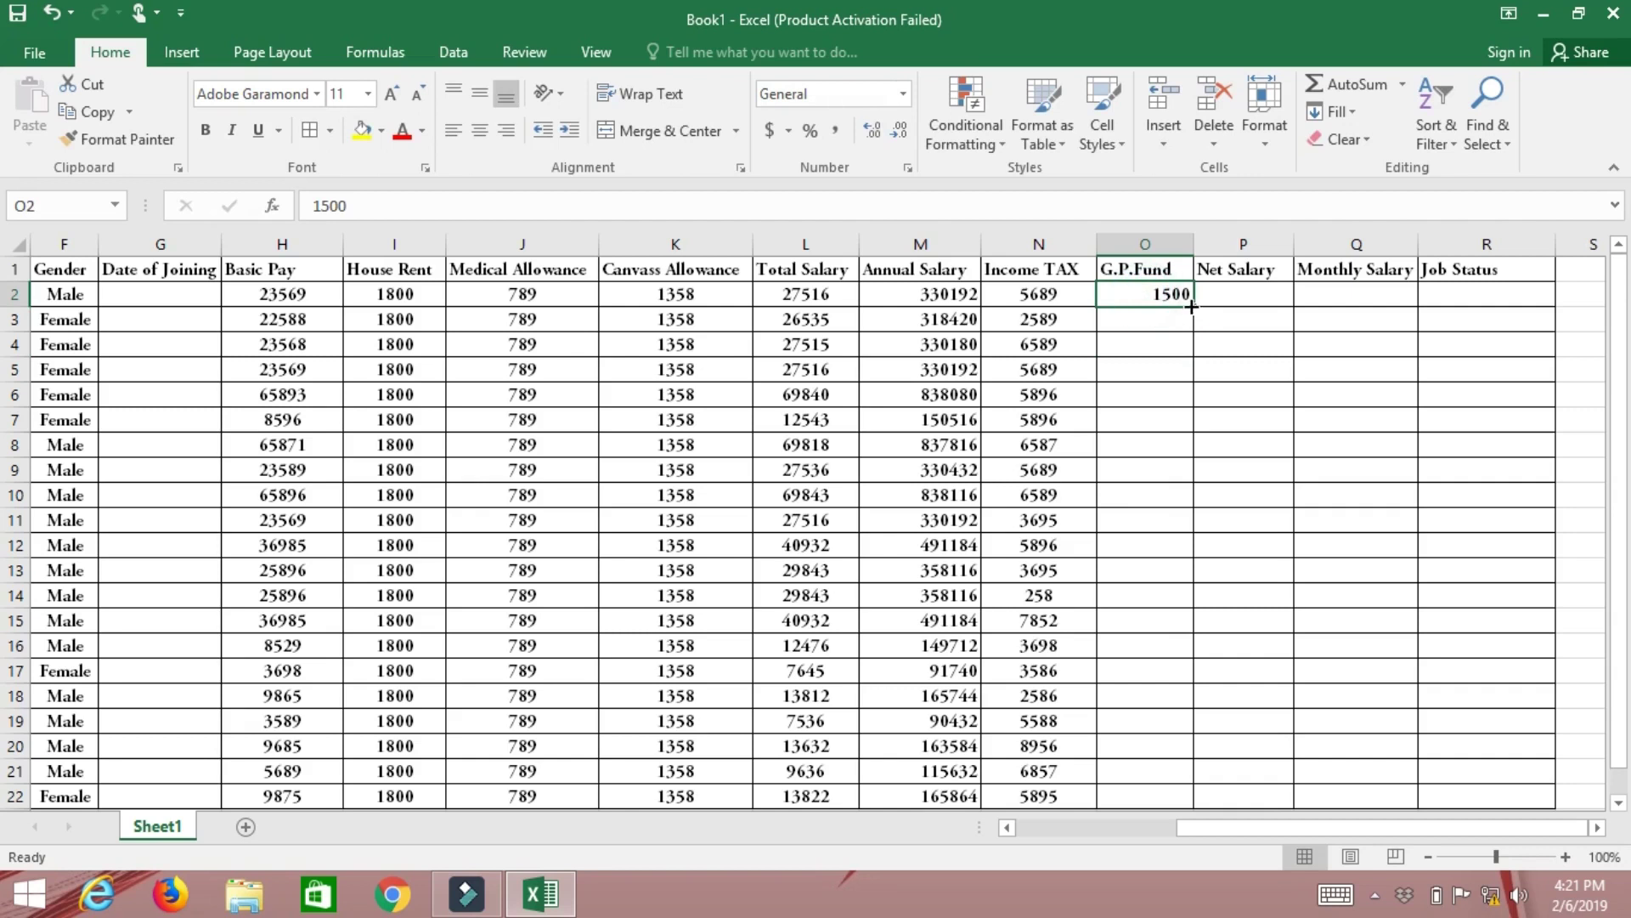
{"action": "left_click_drag", "start_coordinate": [1196, 441], "coordinate": [1194, 799]}
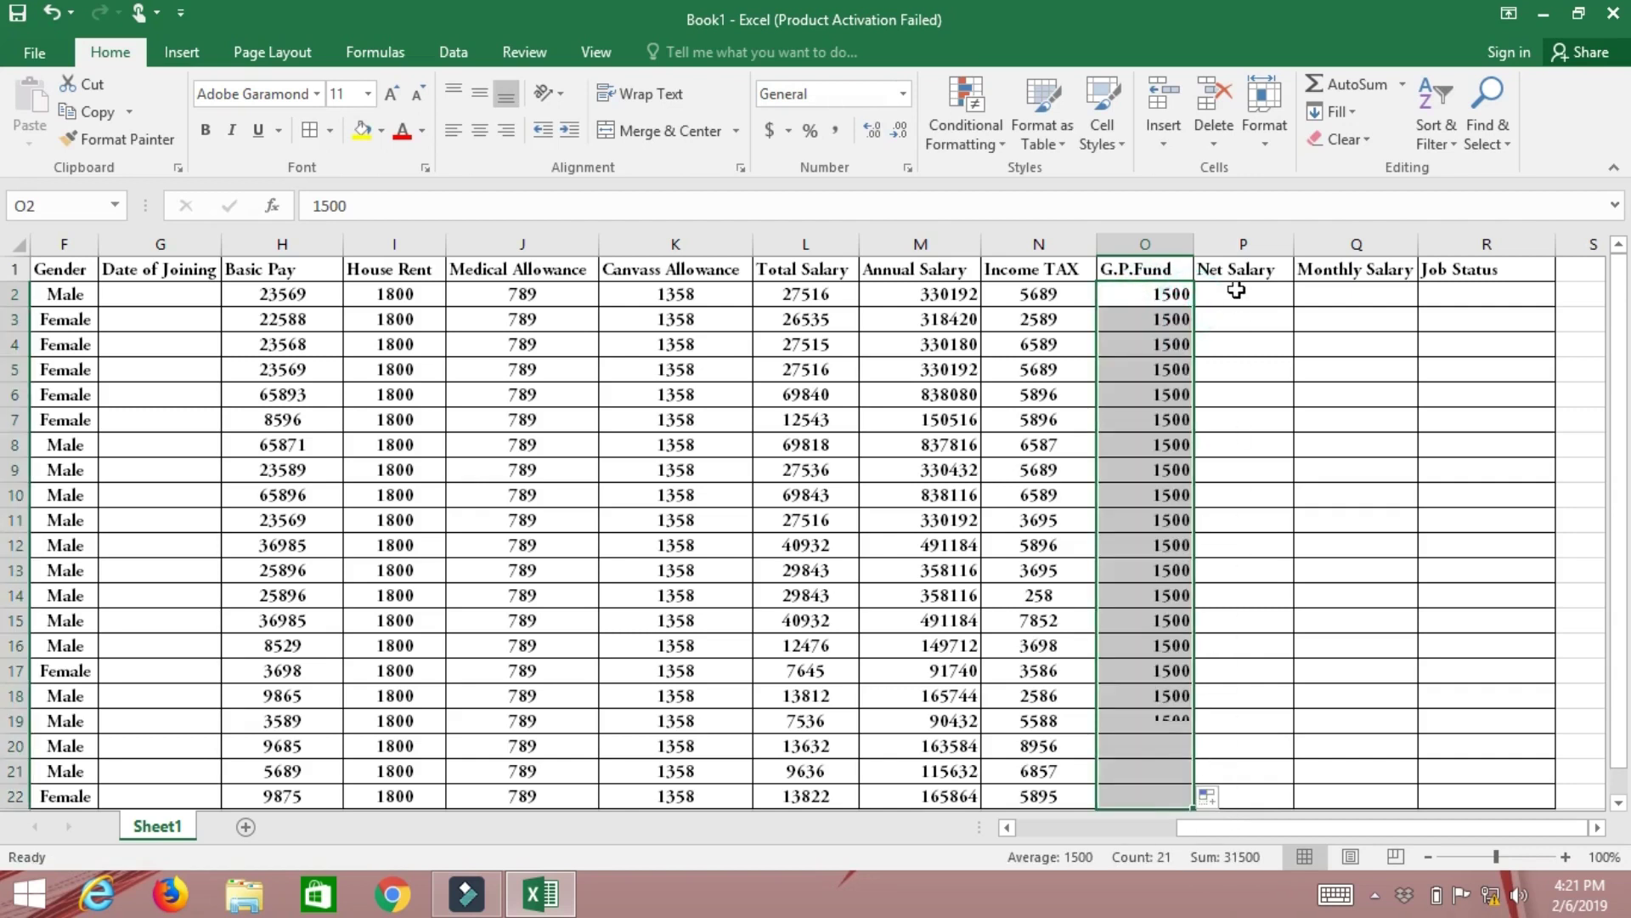
{"action": "left_click", "coordinate": [480, 130]}
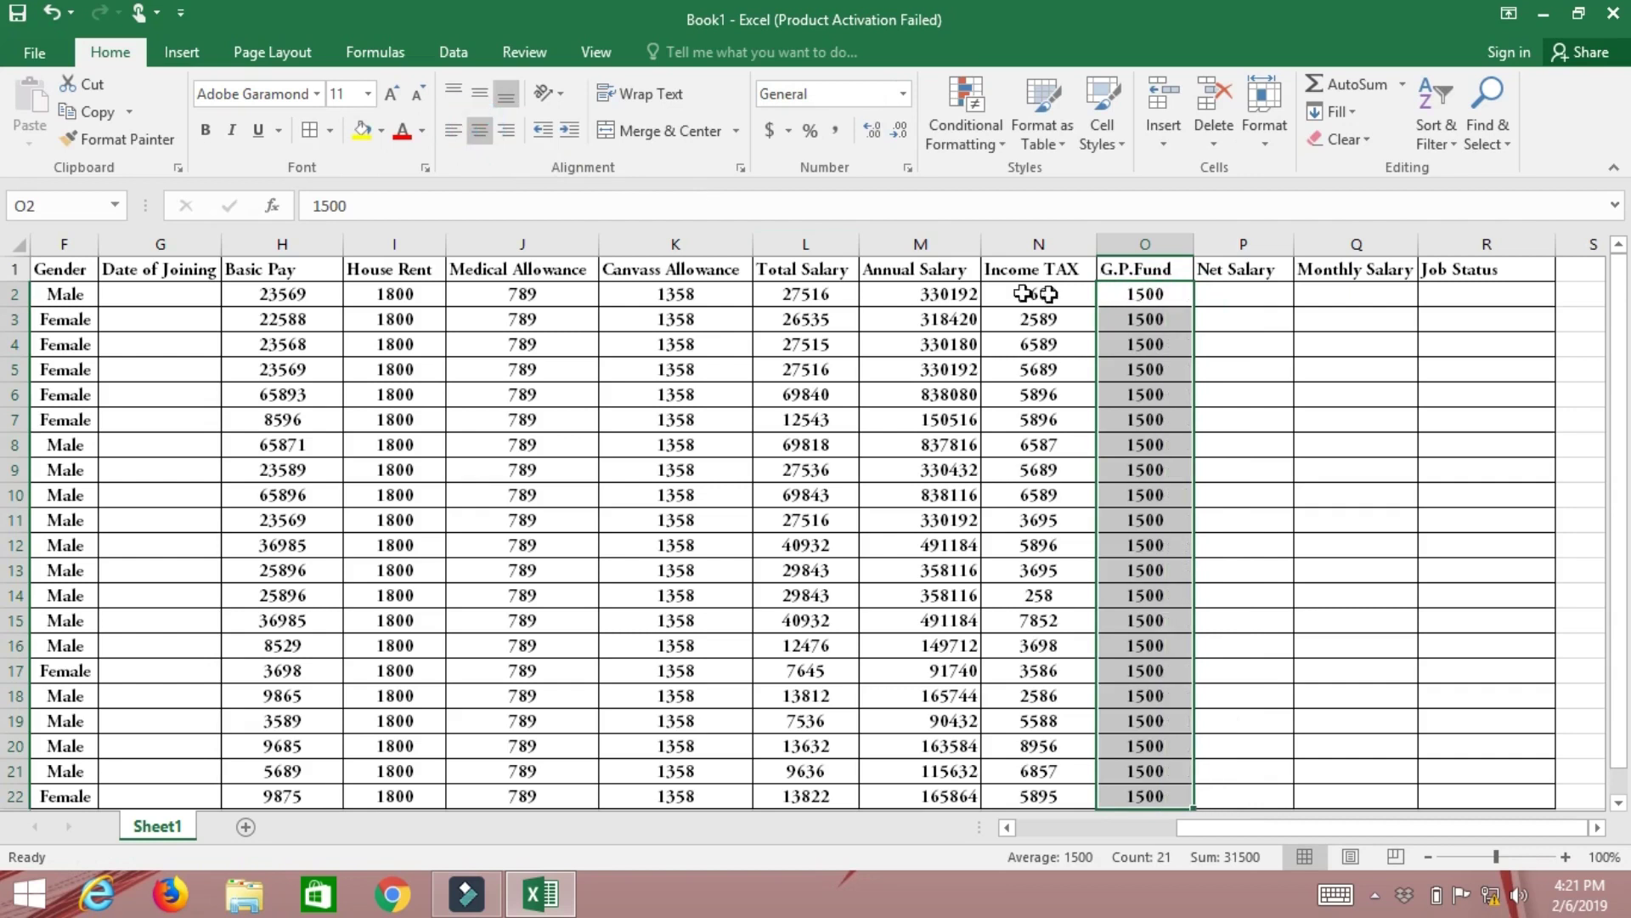
{"action": "left_click", "coordinate": [1265, 292]}
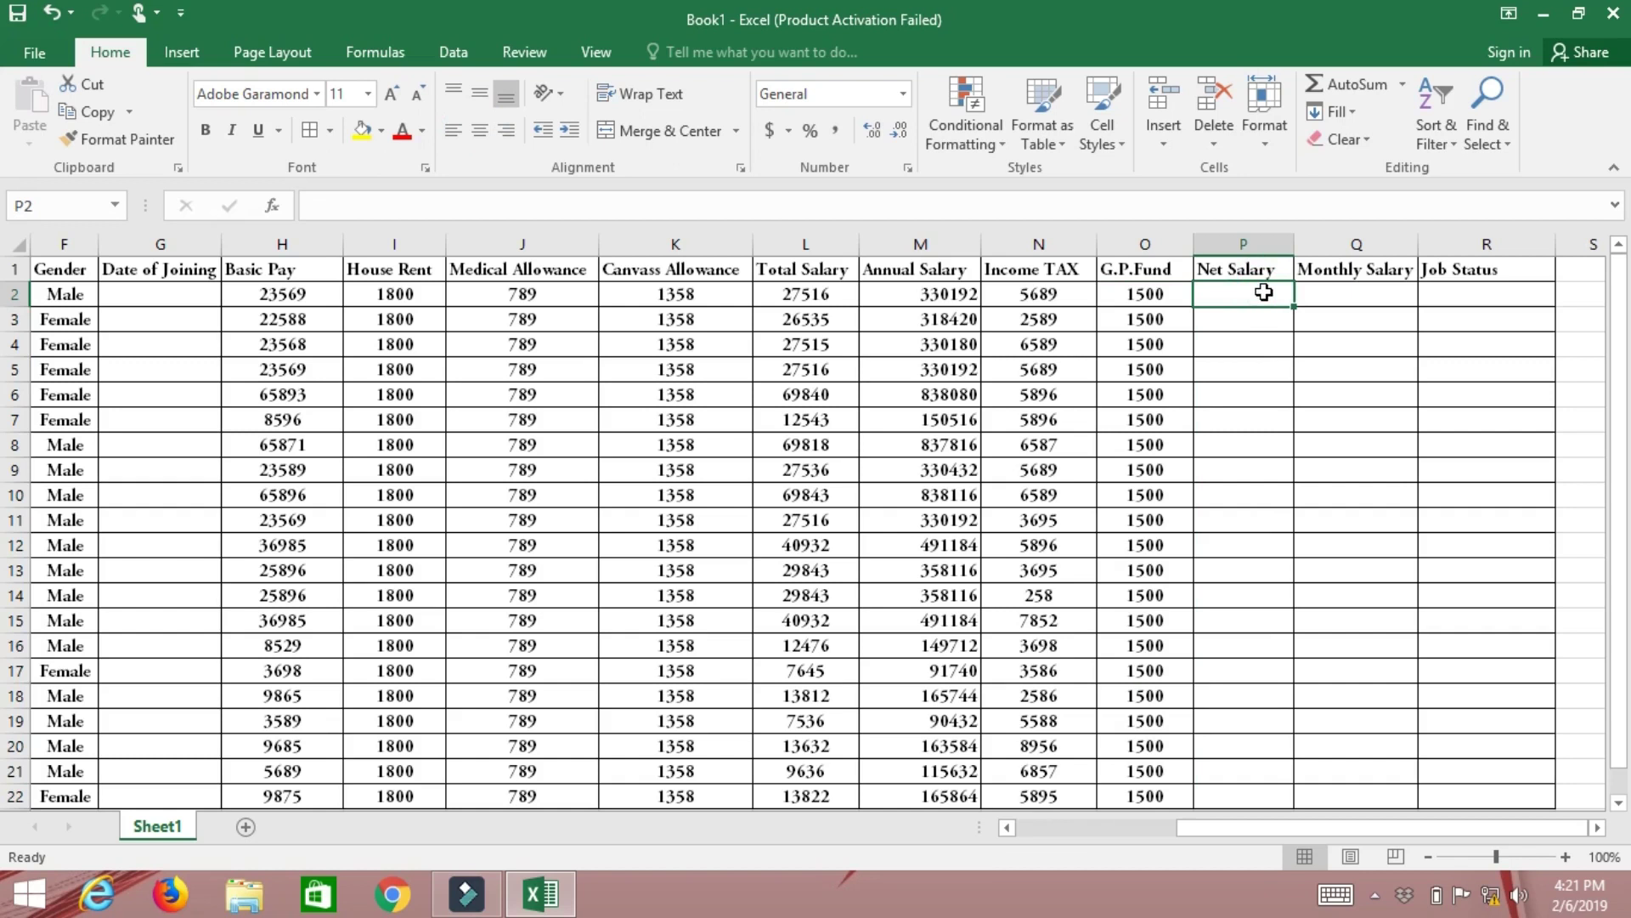
- Enter =(M2-(N2+O2)) in P2 and fill it down to P22
{"action": "type", "text": "=("}
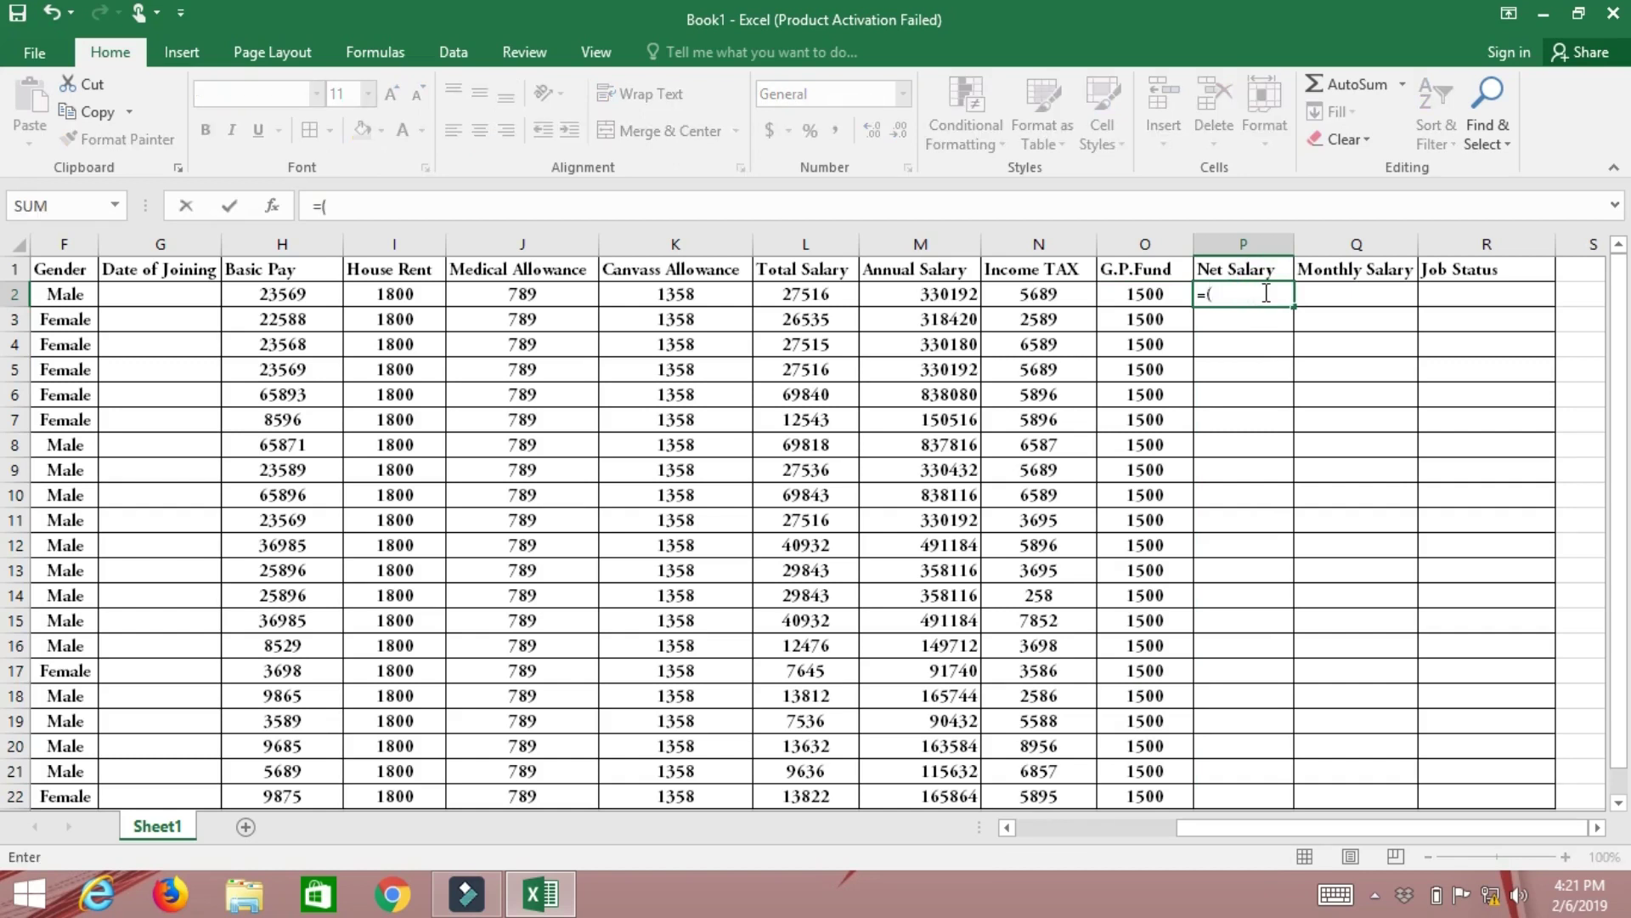
{"action": "type", "text": "m2-("}
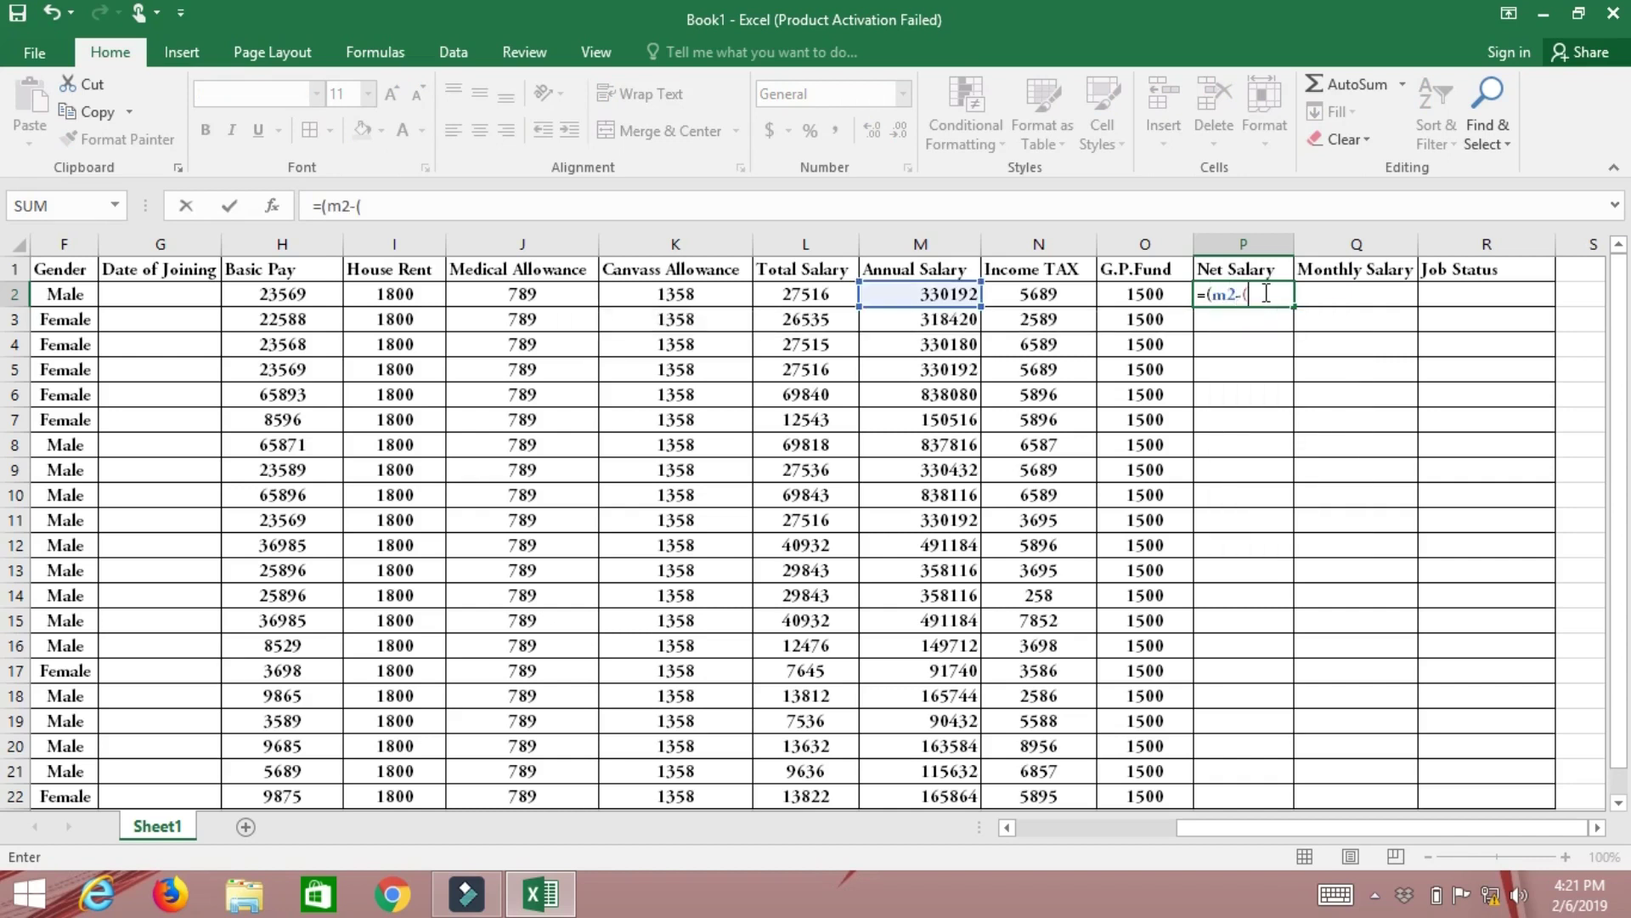
{"action": "type", "text": "n2"}
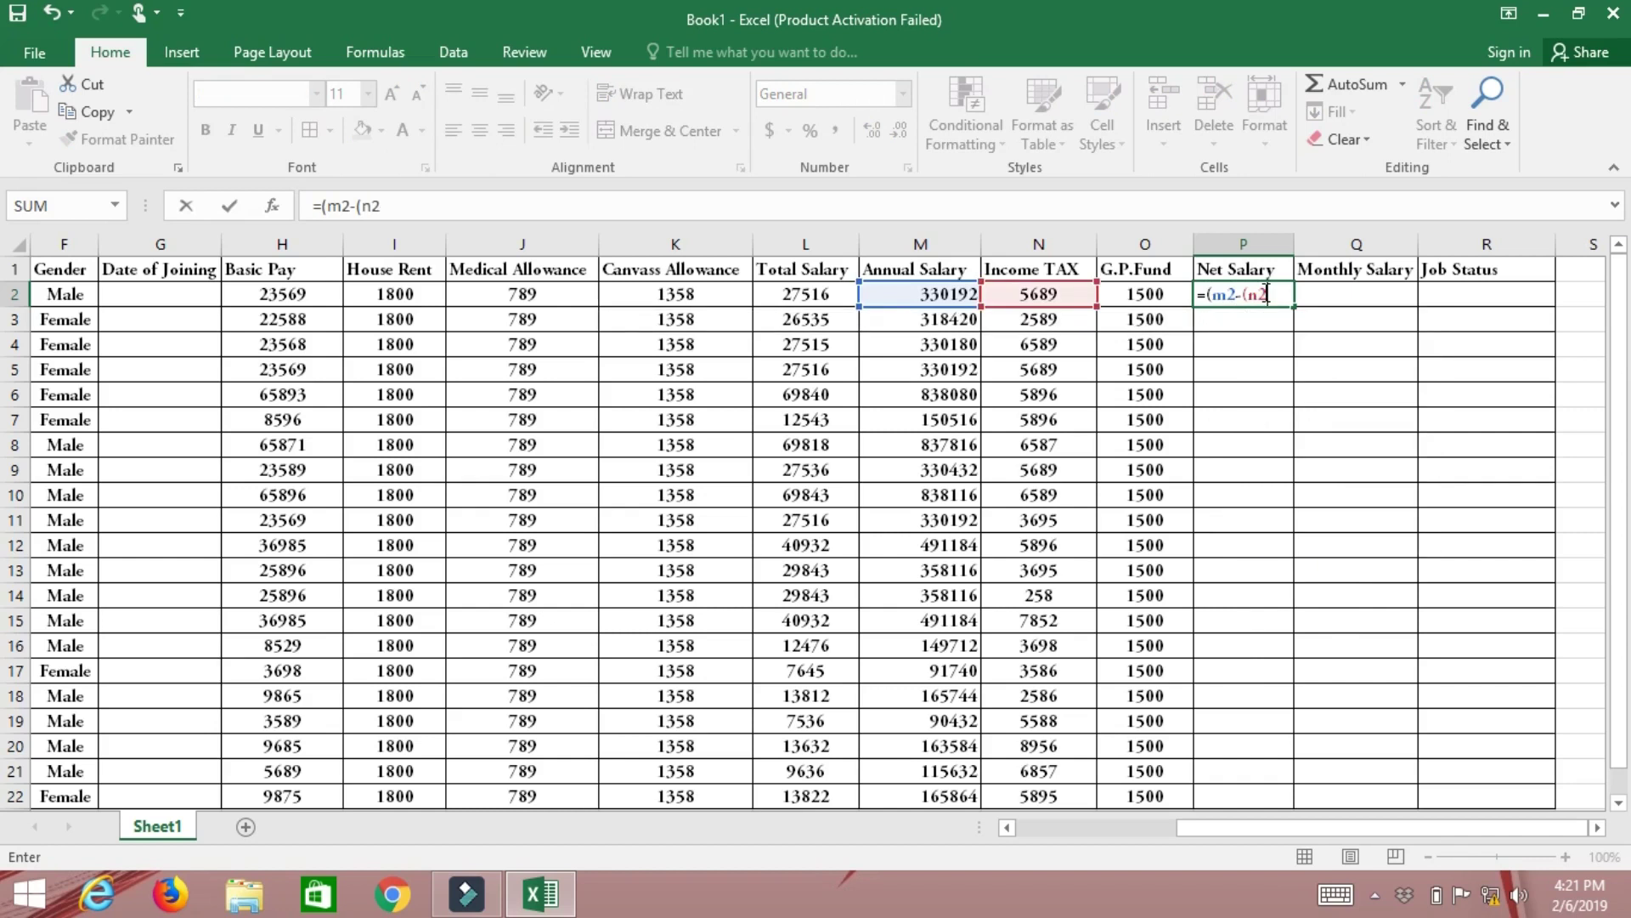
{"action": "type", "text": "+o2"}
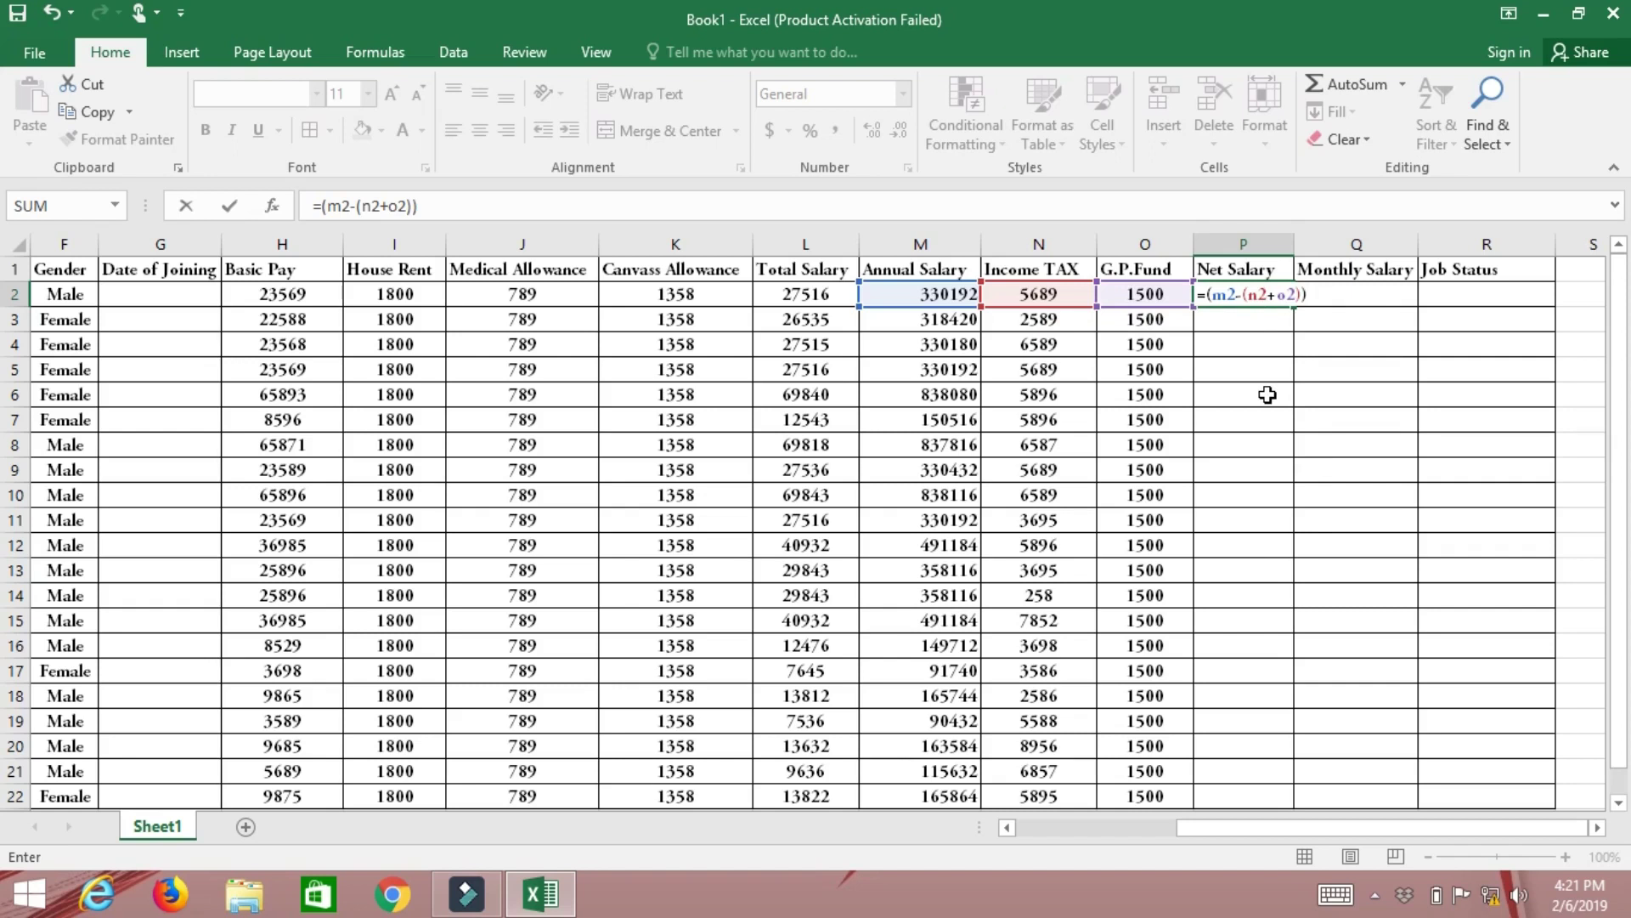
{"action": "key", "text": "Return"}
{"action": "left_click", "coordinate": [1262, 294]}
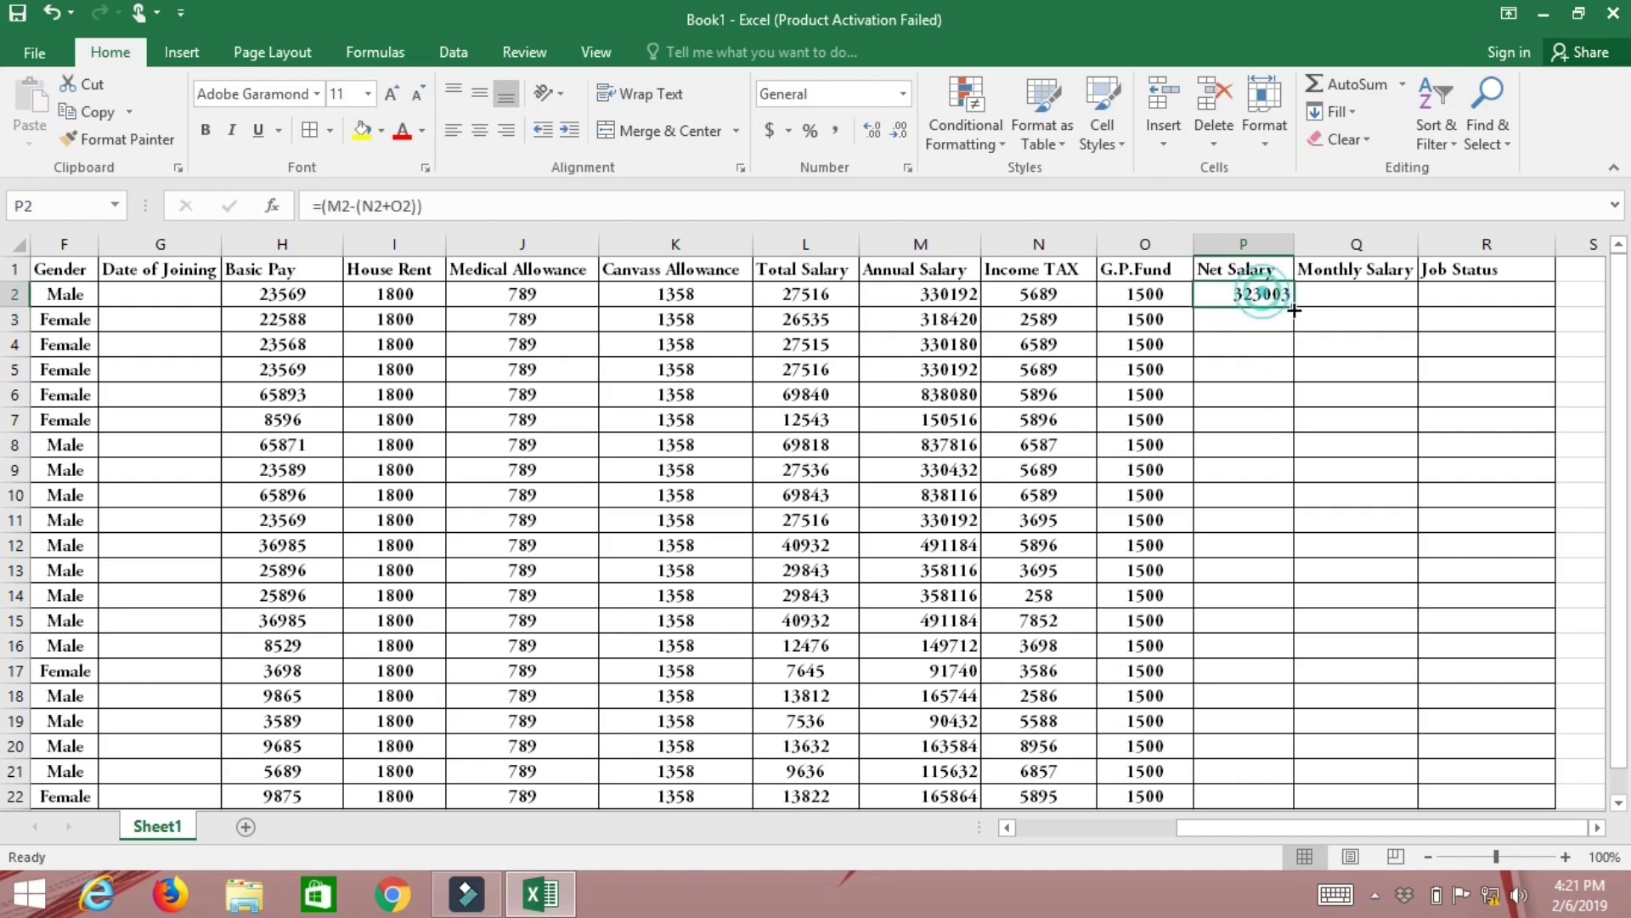
{"action": "left_click_drag", "start_coordinate": [1293, 309], "coordinate": [1292, 814]}
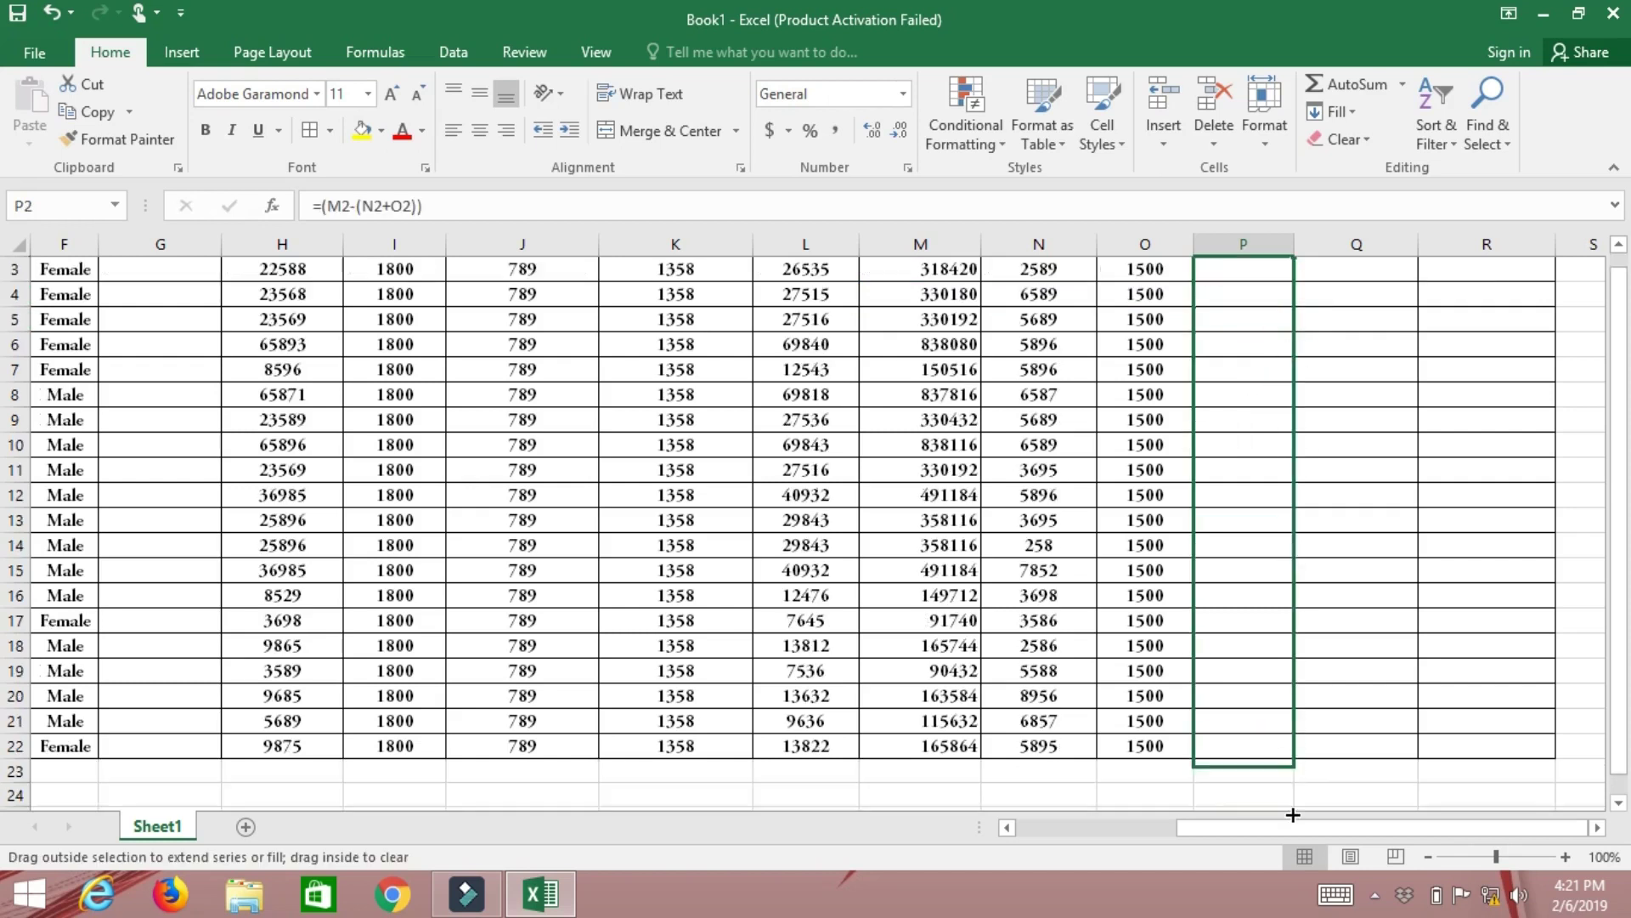
{"action": "left_click_drag", "start_coordinate": [1293, 814], "coordinate": [1295, 678]}
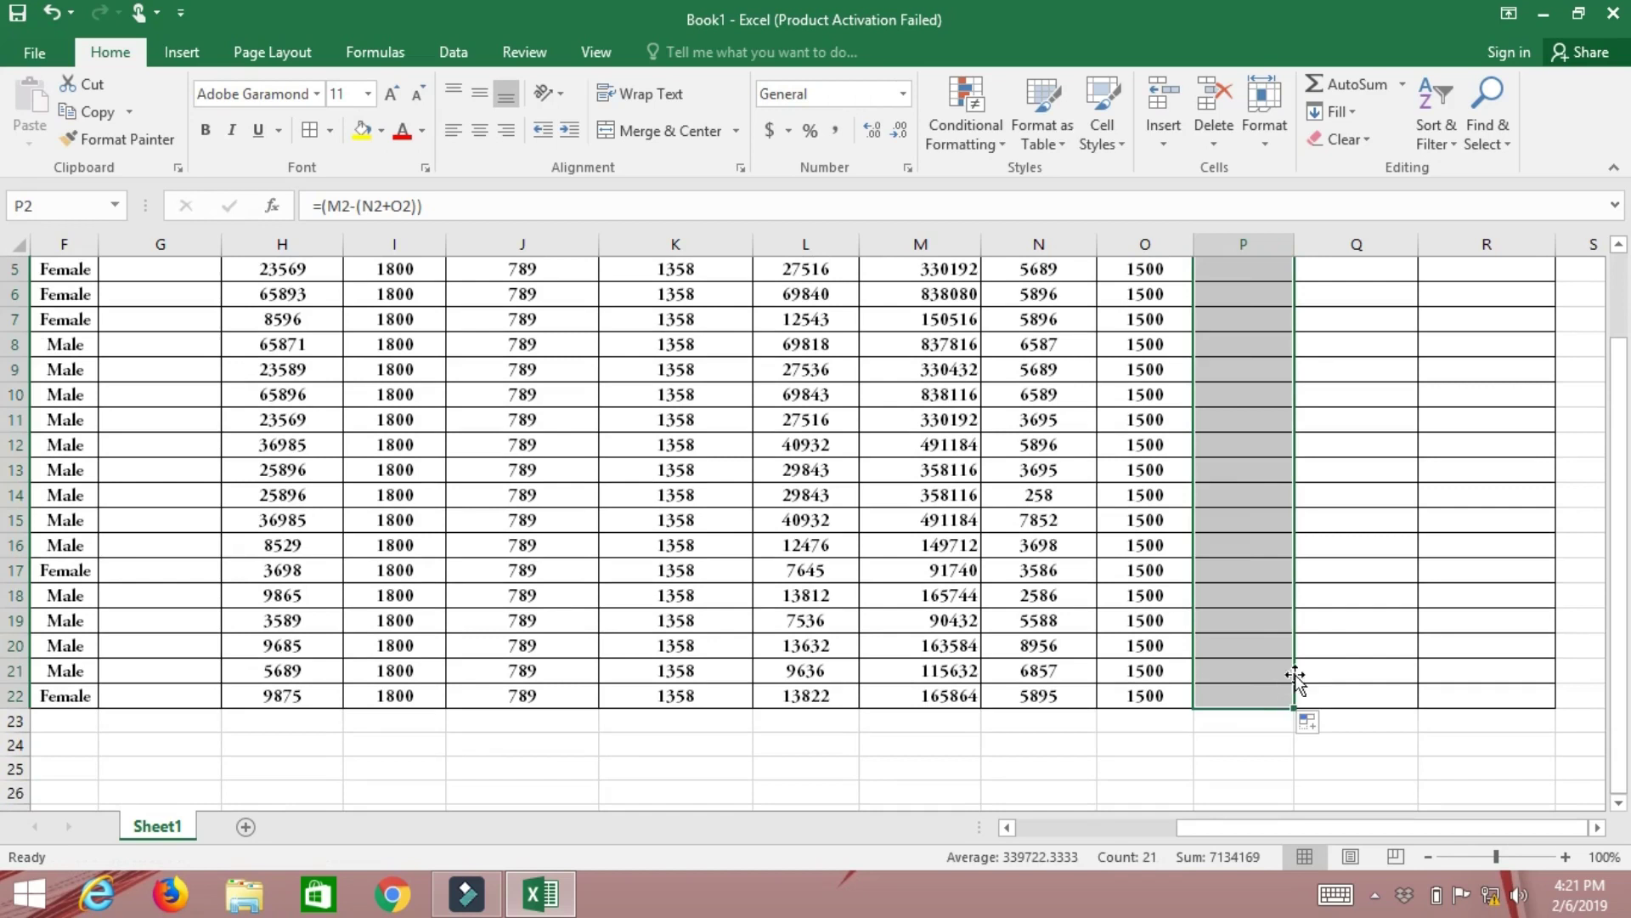
{"action": "scroll", "coordinate": [1325, 625], "scroll_direction": "up", "scroll_amount": 2}
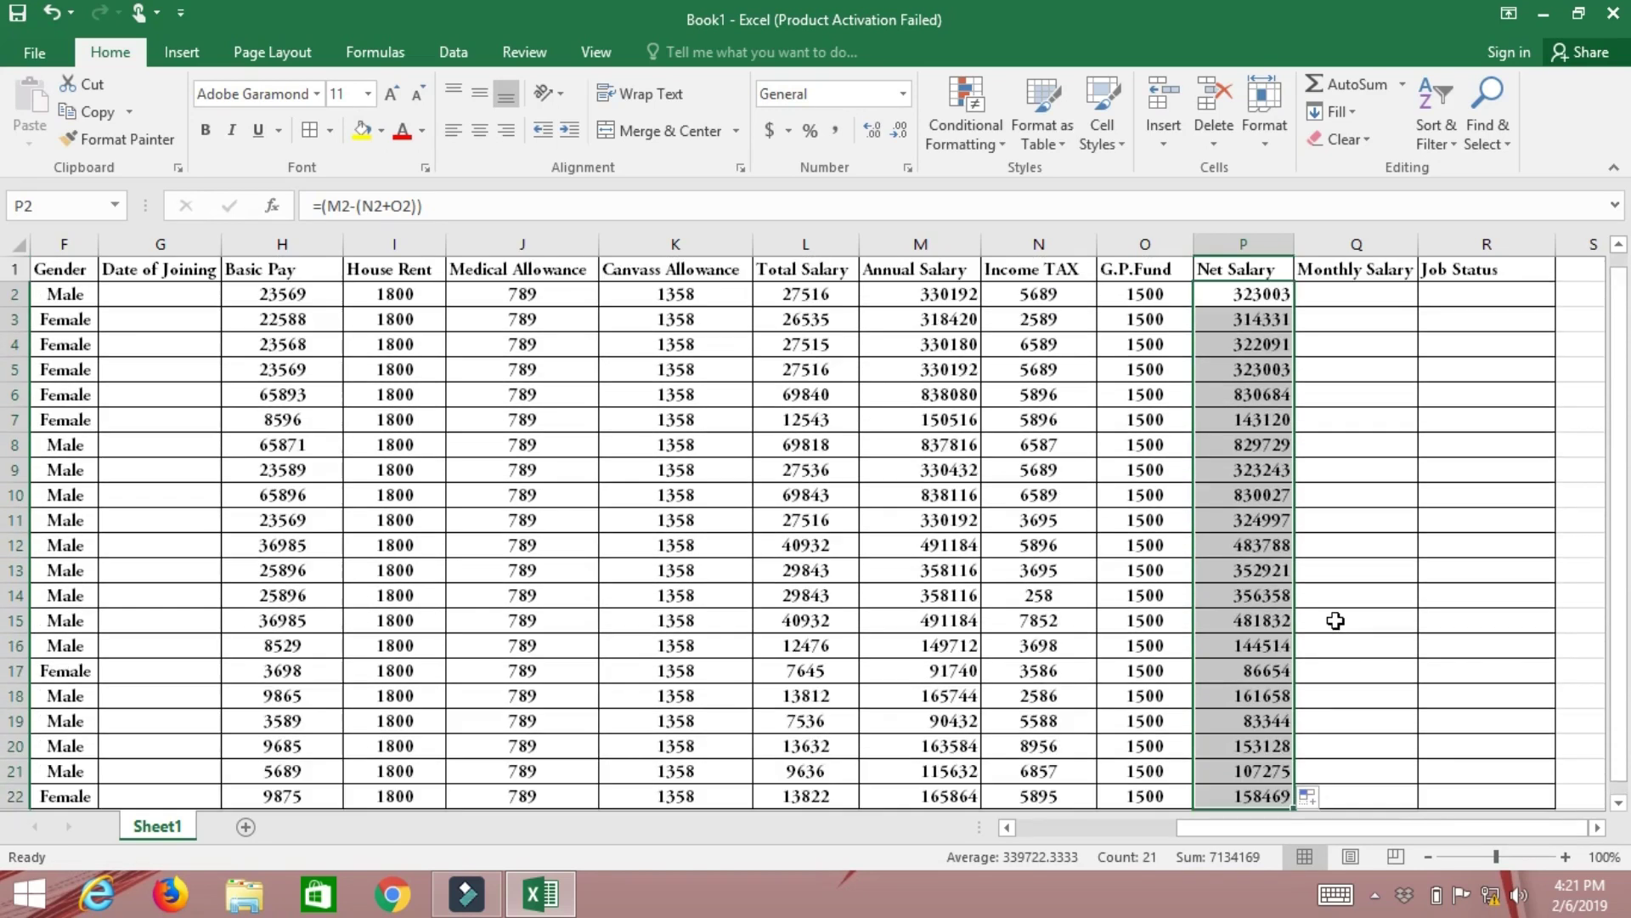
{"action": "left_click", "coordinate": [1232, 294]}
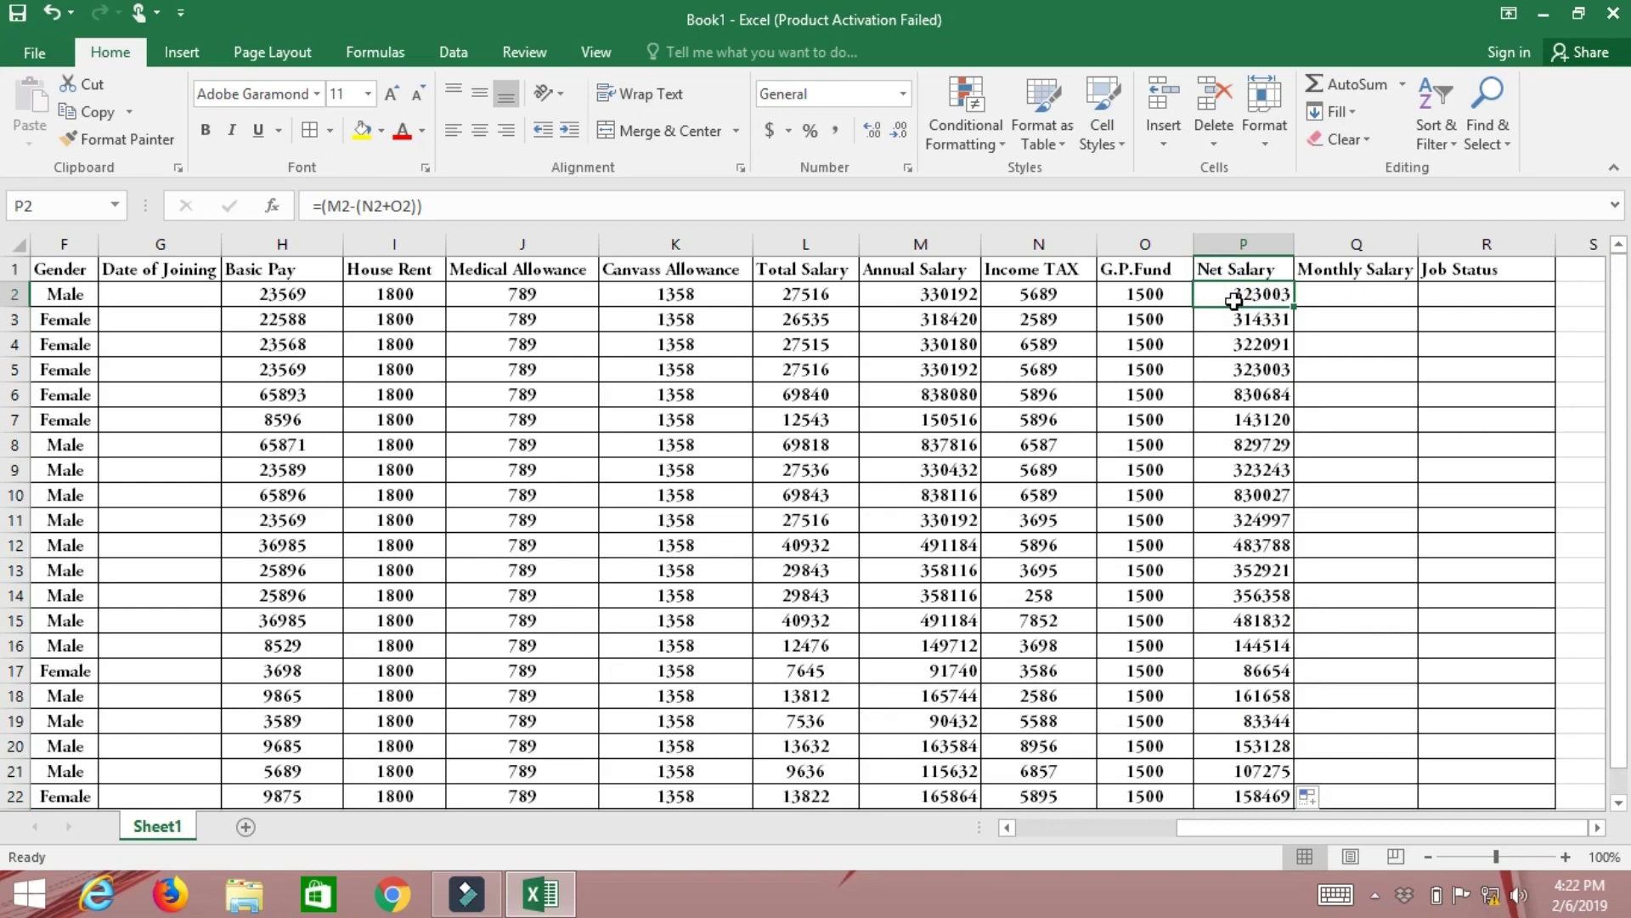
- Enter =(P2/12) in Q2 and fill it down to Q22
{"action": "left_click", "coordinate": [1382, 304]}
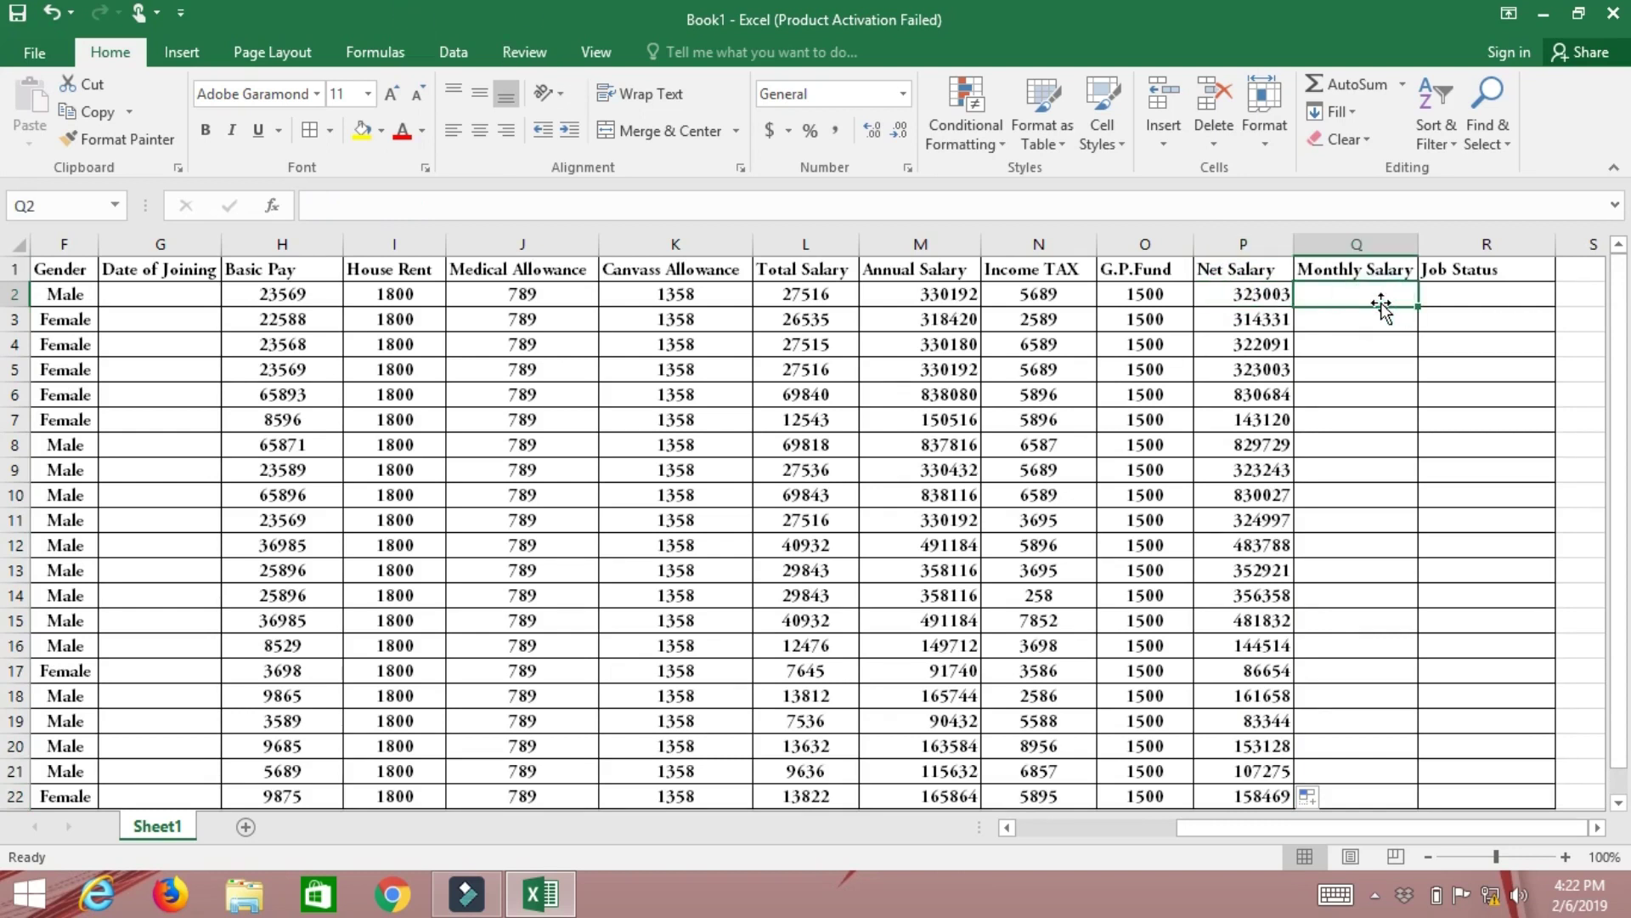
{"action": "type", "text": "="}
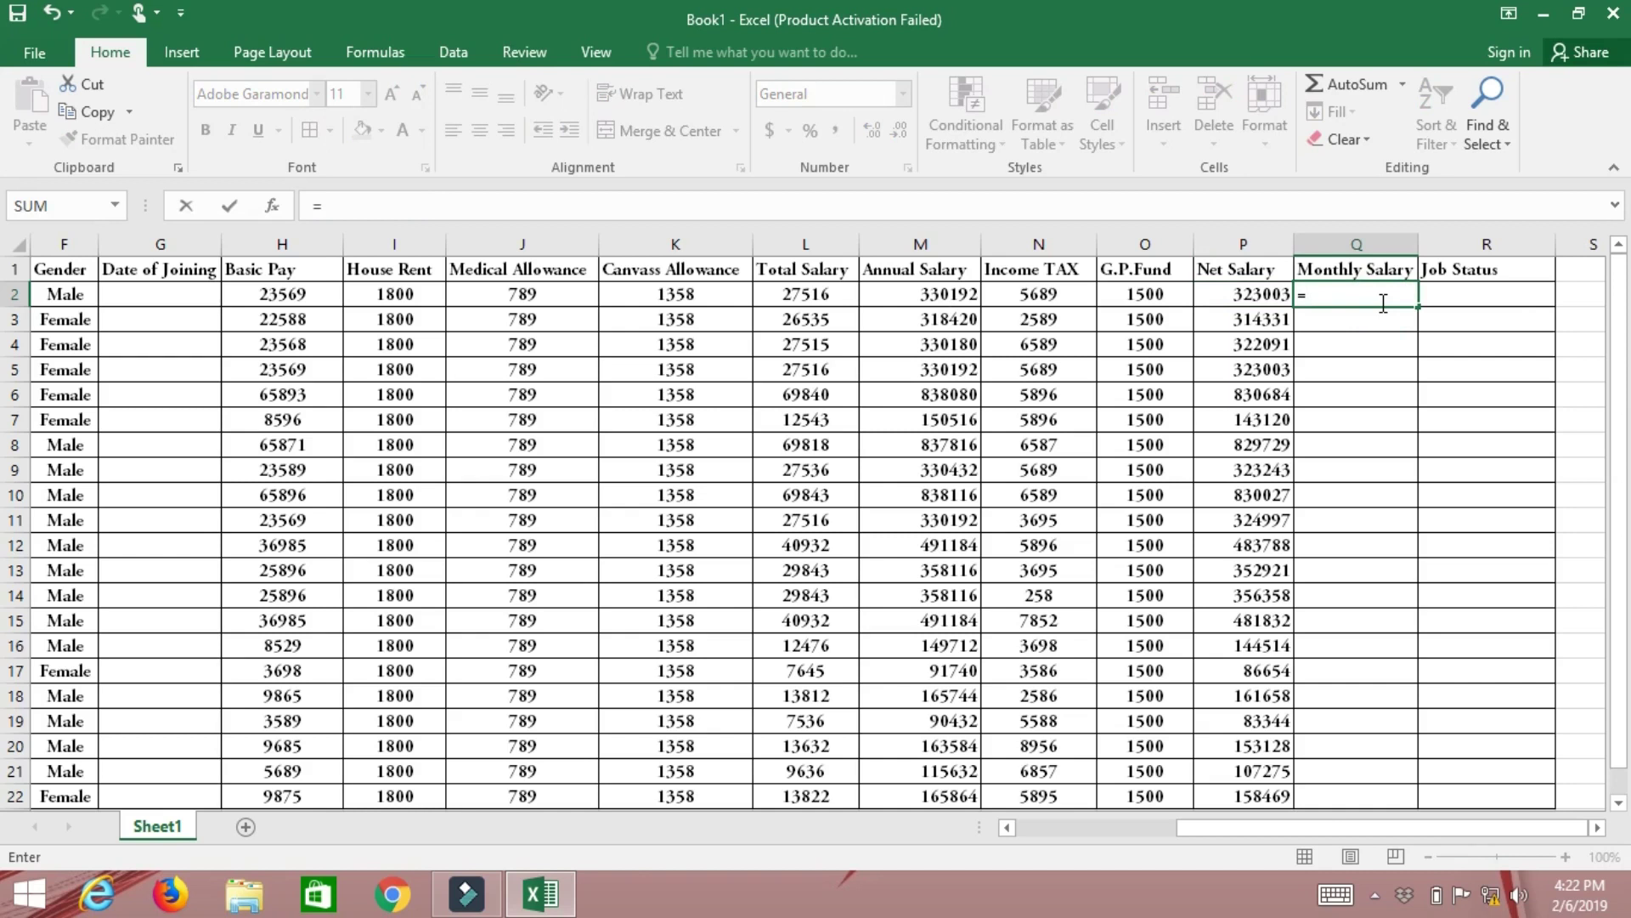
{"action": "type", "text": "(p2/12"}
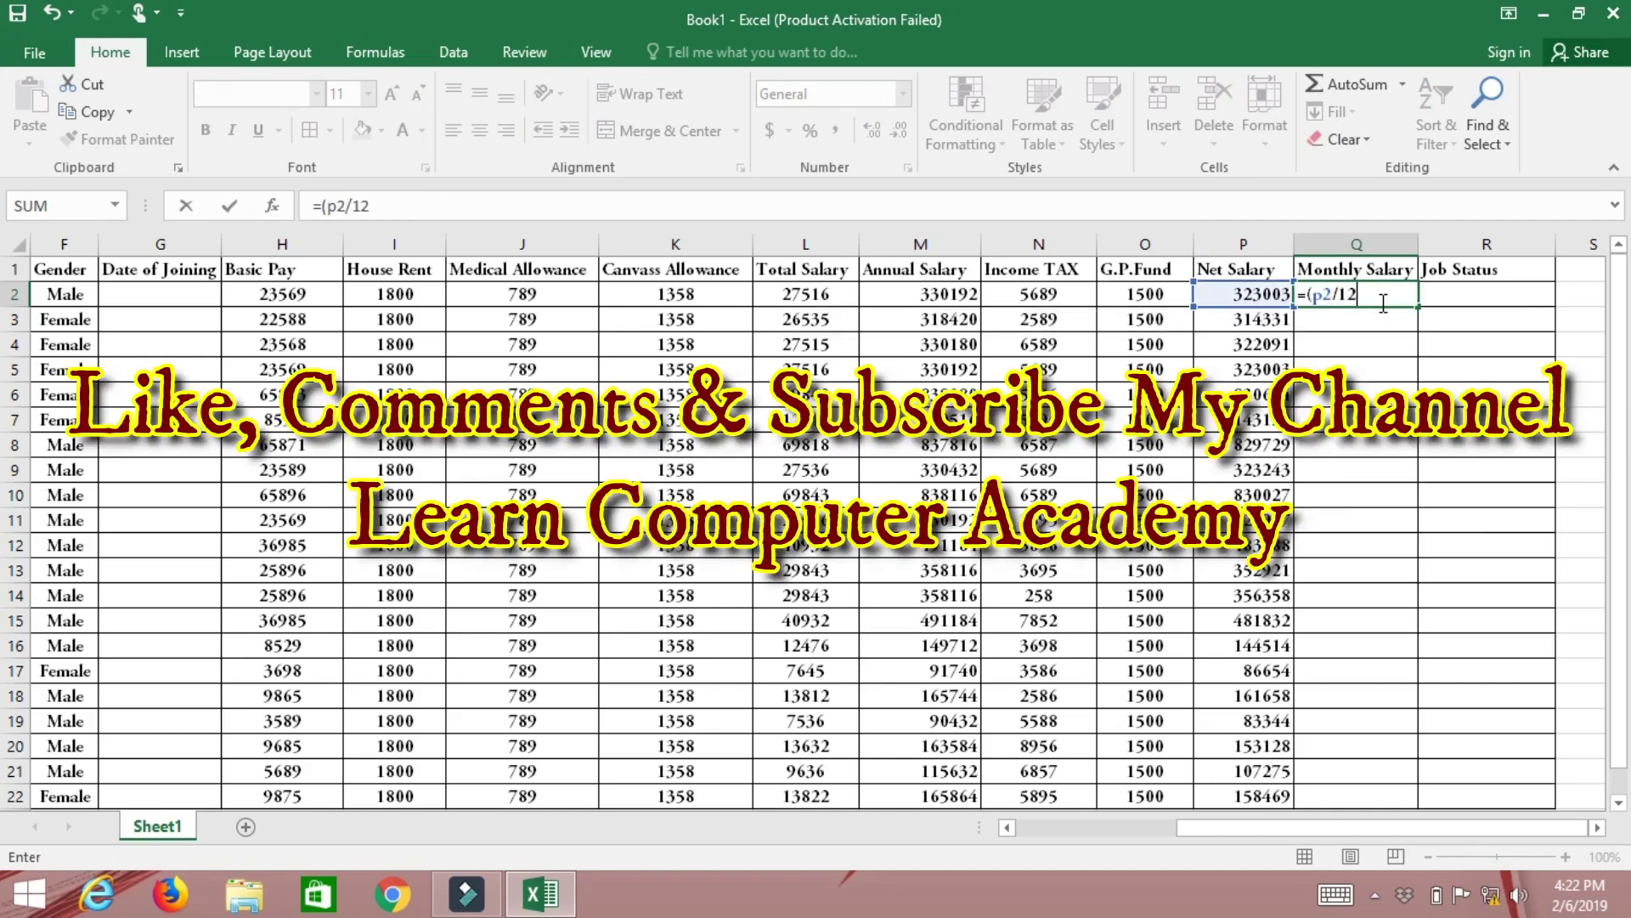
{"action": "type", "text": ")"}
{"action": "key", "text": "Return"}
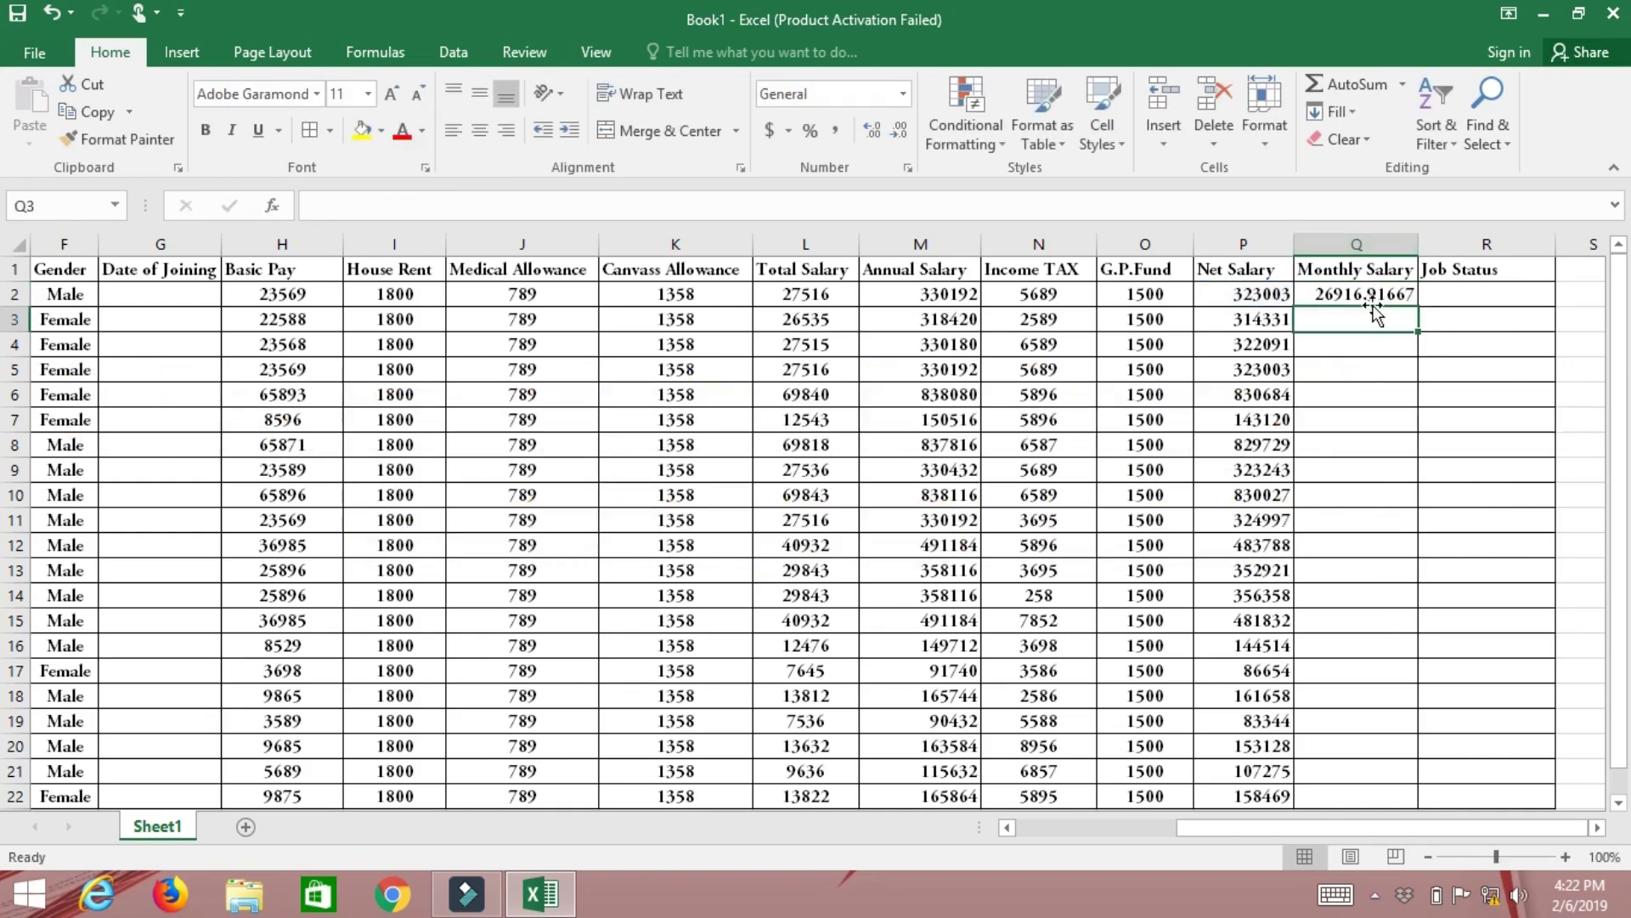
{"action": "left_click", "coordinate": [1387, 294]}
{"action": "left_click_drag", "start_coordinate": [1417, 306], "coordinate": [1407, 803]}
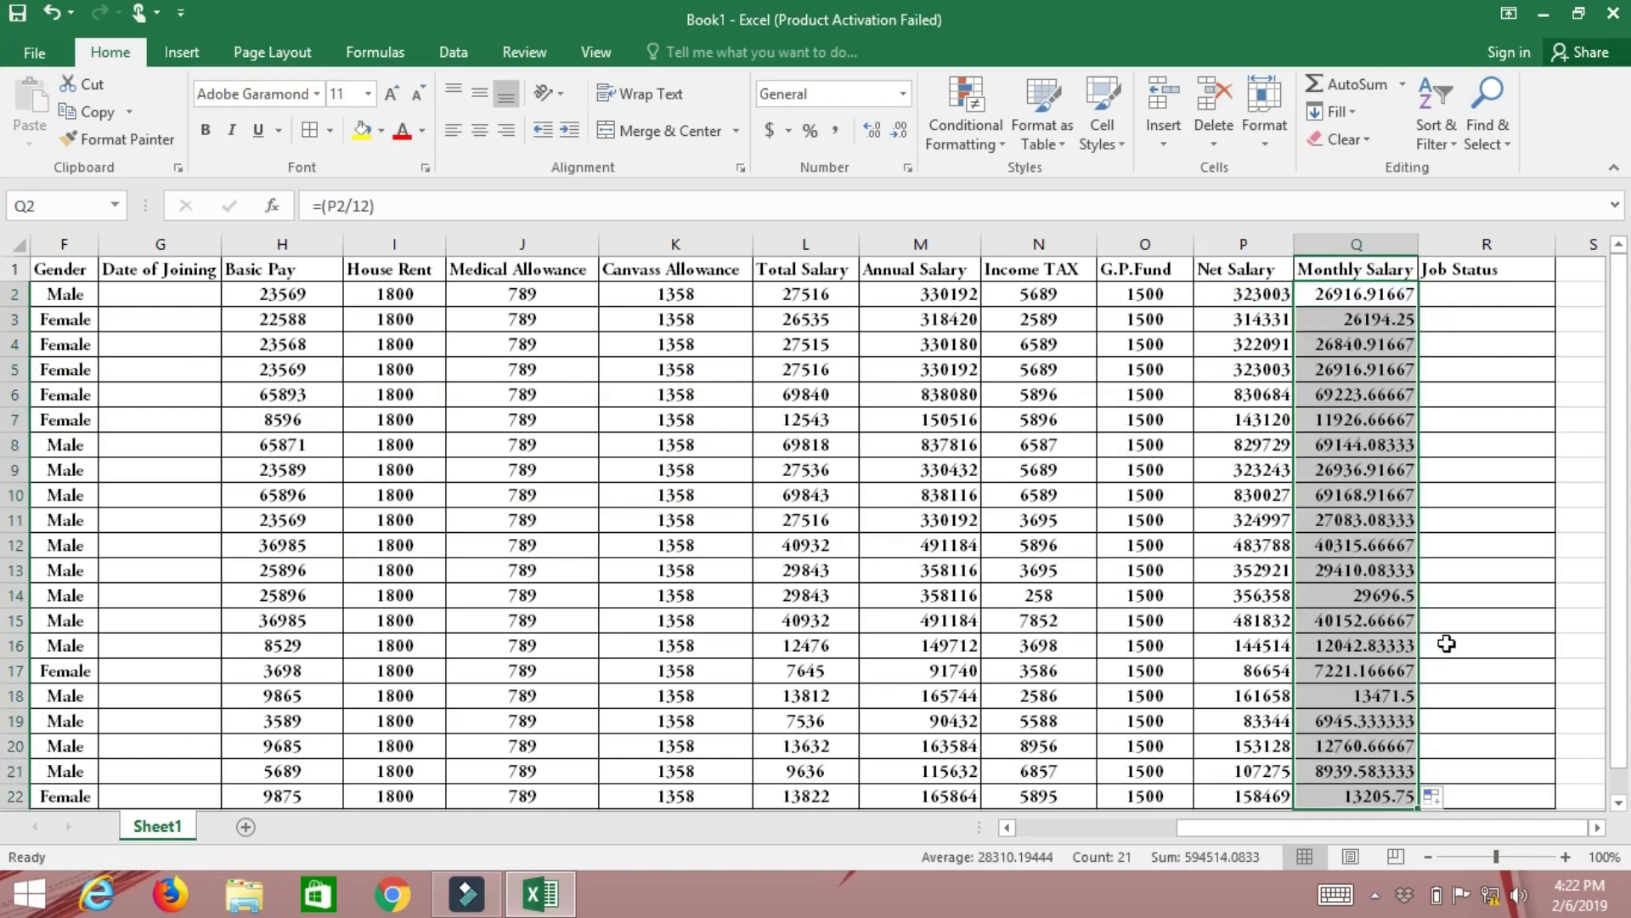
{"action": "left_click_drag", "start_coordinate": [1492, 291], "coordinate": [1496, 344]}
{"action": "left_click", "coordinate": [1492, 291]}
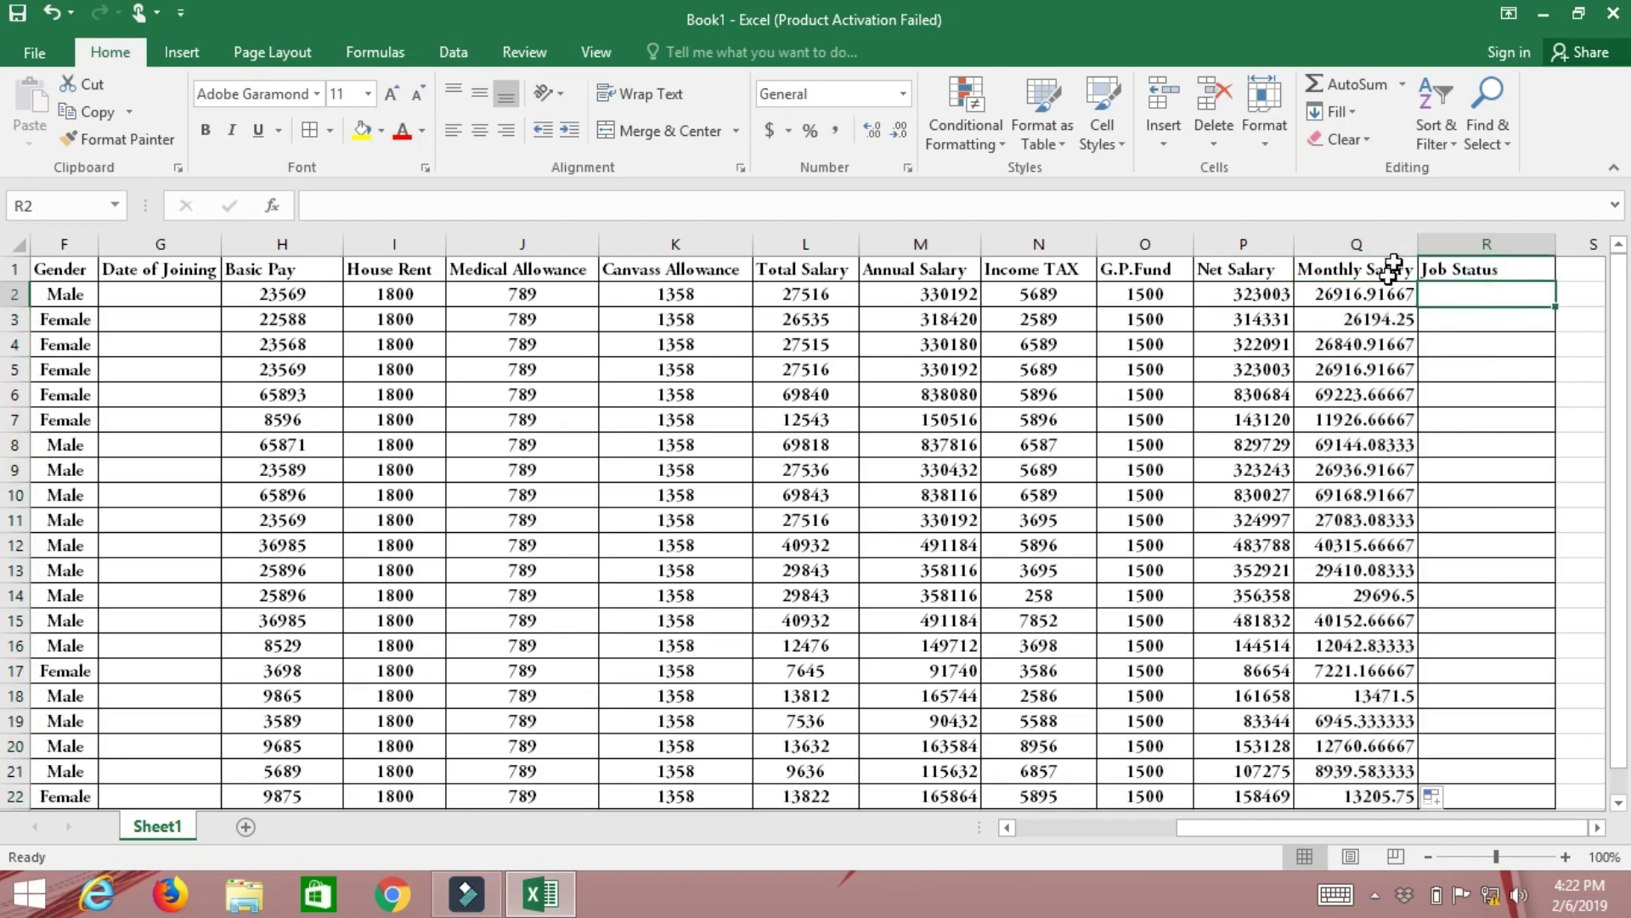
- Widen column Q and format H2:Q22 as Number with two decimal places
{"action": "left_click_drag", "start_coordinate": [1420, 246], "coordinate": [1479, 245]}
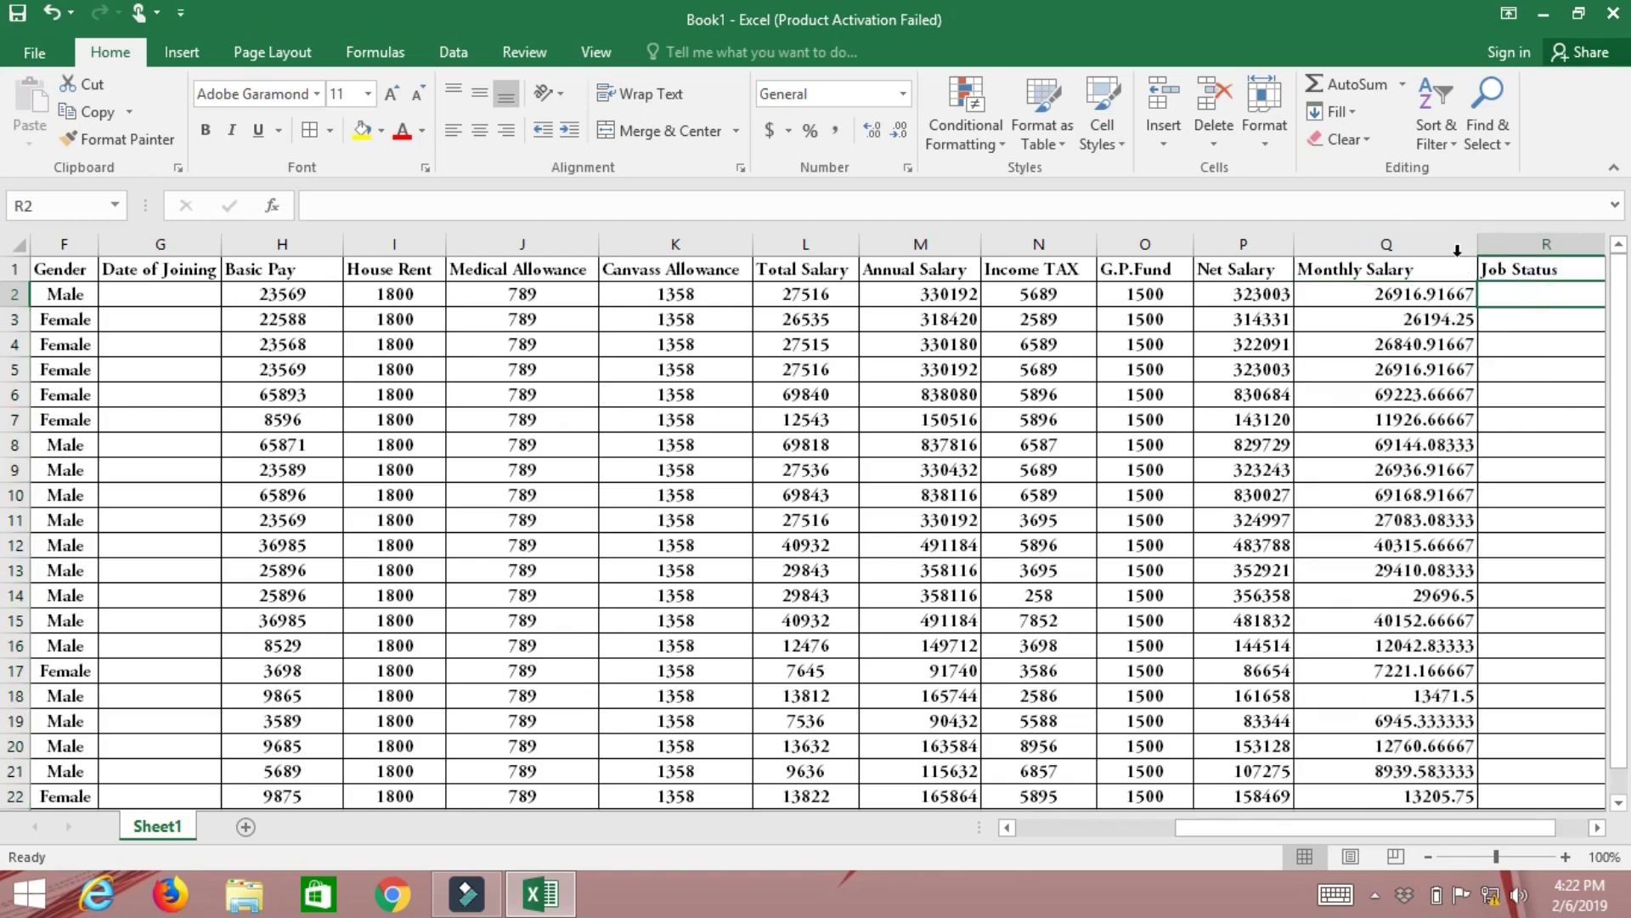
{"action": "left_click", "coordinate": [650, 294]}
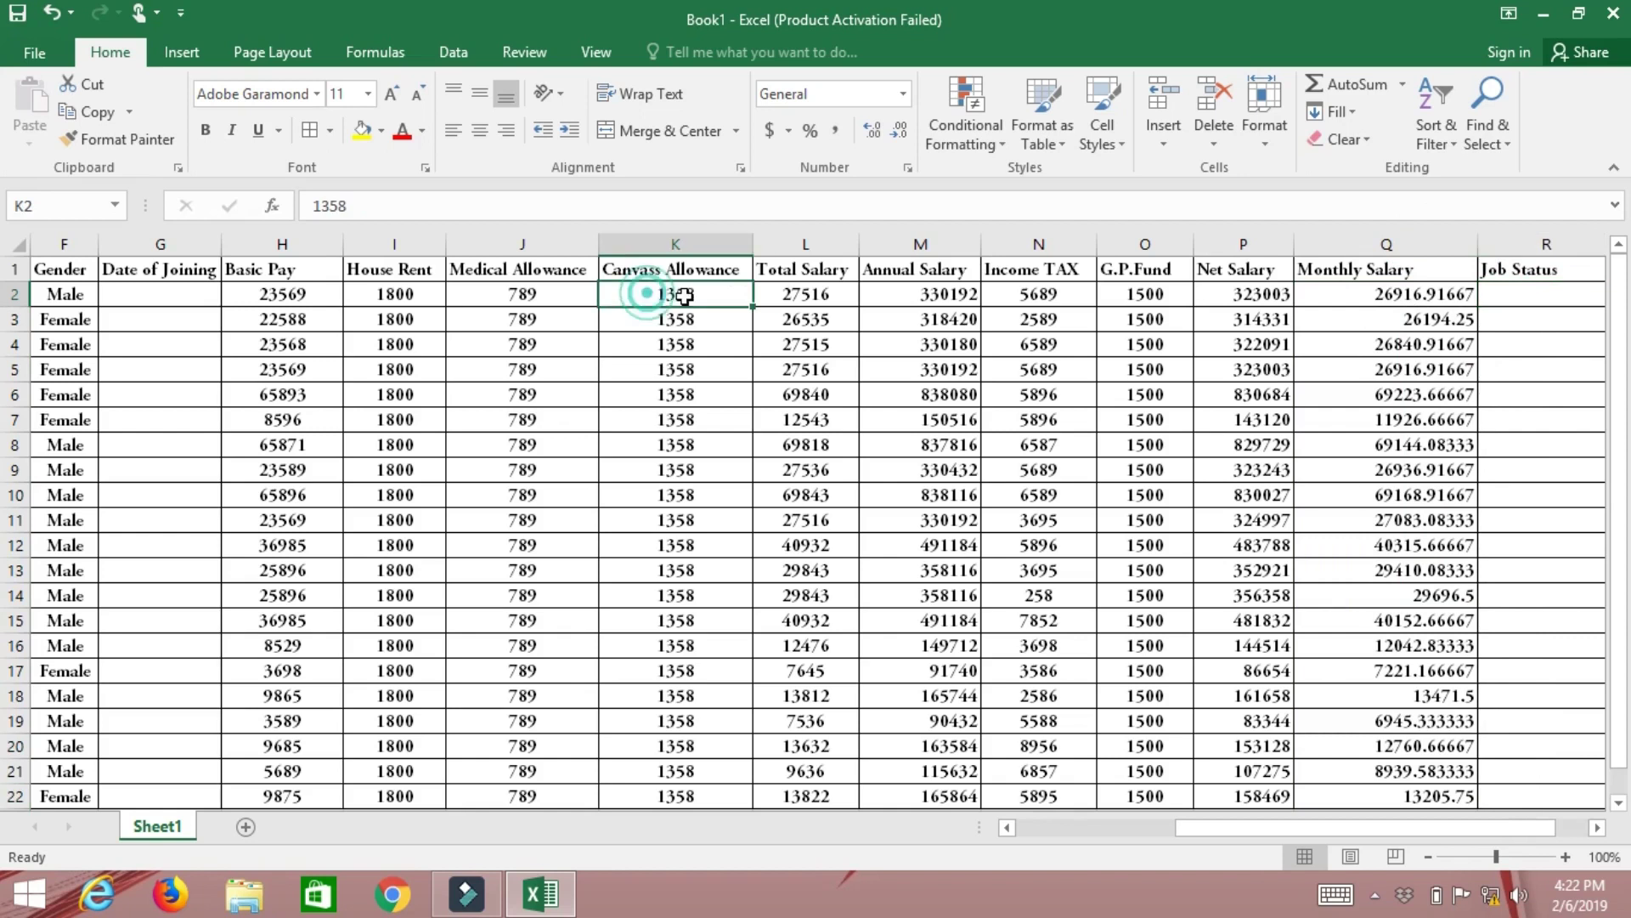
{"action": "mouse_move", "coordinate": [282, 294]}
{"action": "left_mouse_down"}
{"action": "mouse_move", "coordinate": [1349, 735]}
{"action": "mouse_move", "coordinate": [1351, 790]}
{"action": "left_mouse_up"}
{"action": "triple_click", "coordinate": [872, 130]}
{"action": "left_click", "coordinate": [899, 130]}
{"action": "left_click", "coordinate": [899, 390]}
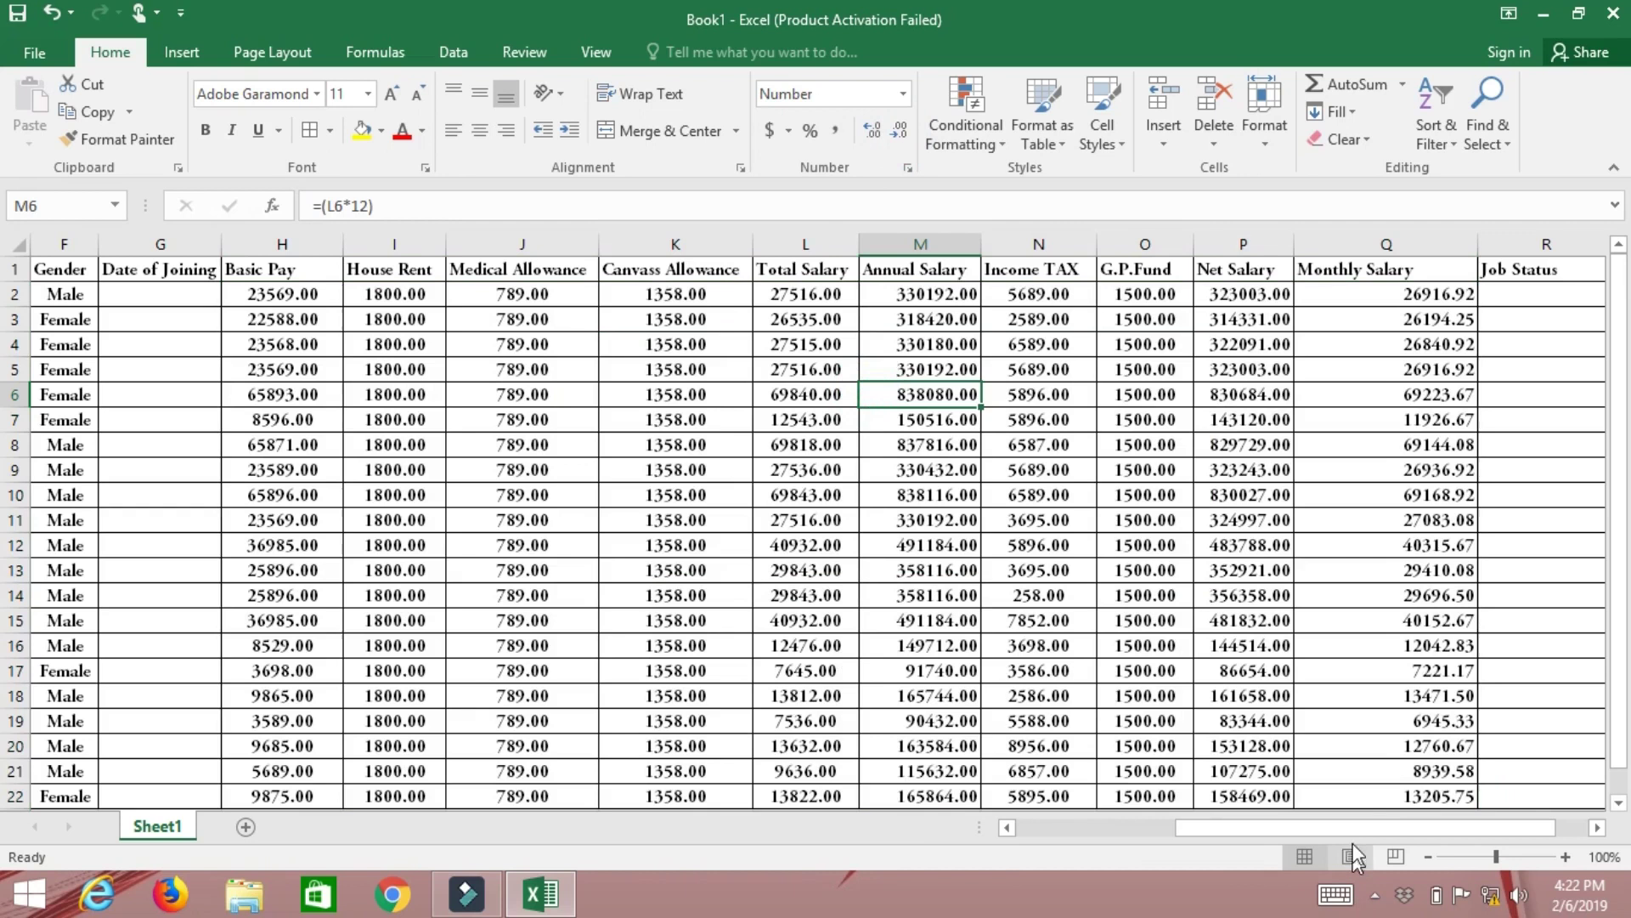
{"action": "left_click_drag", "start_coordinate": [1452, 837], "coordinate": [1482, 837]}
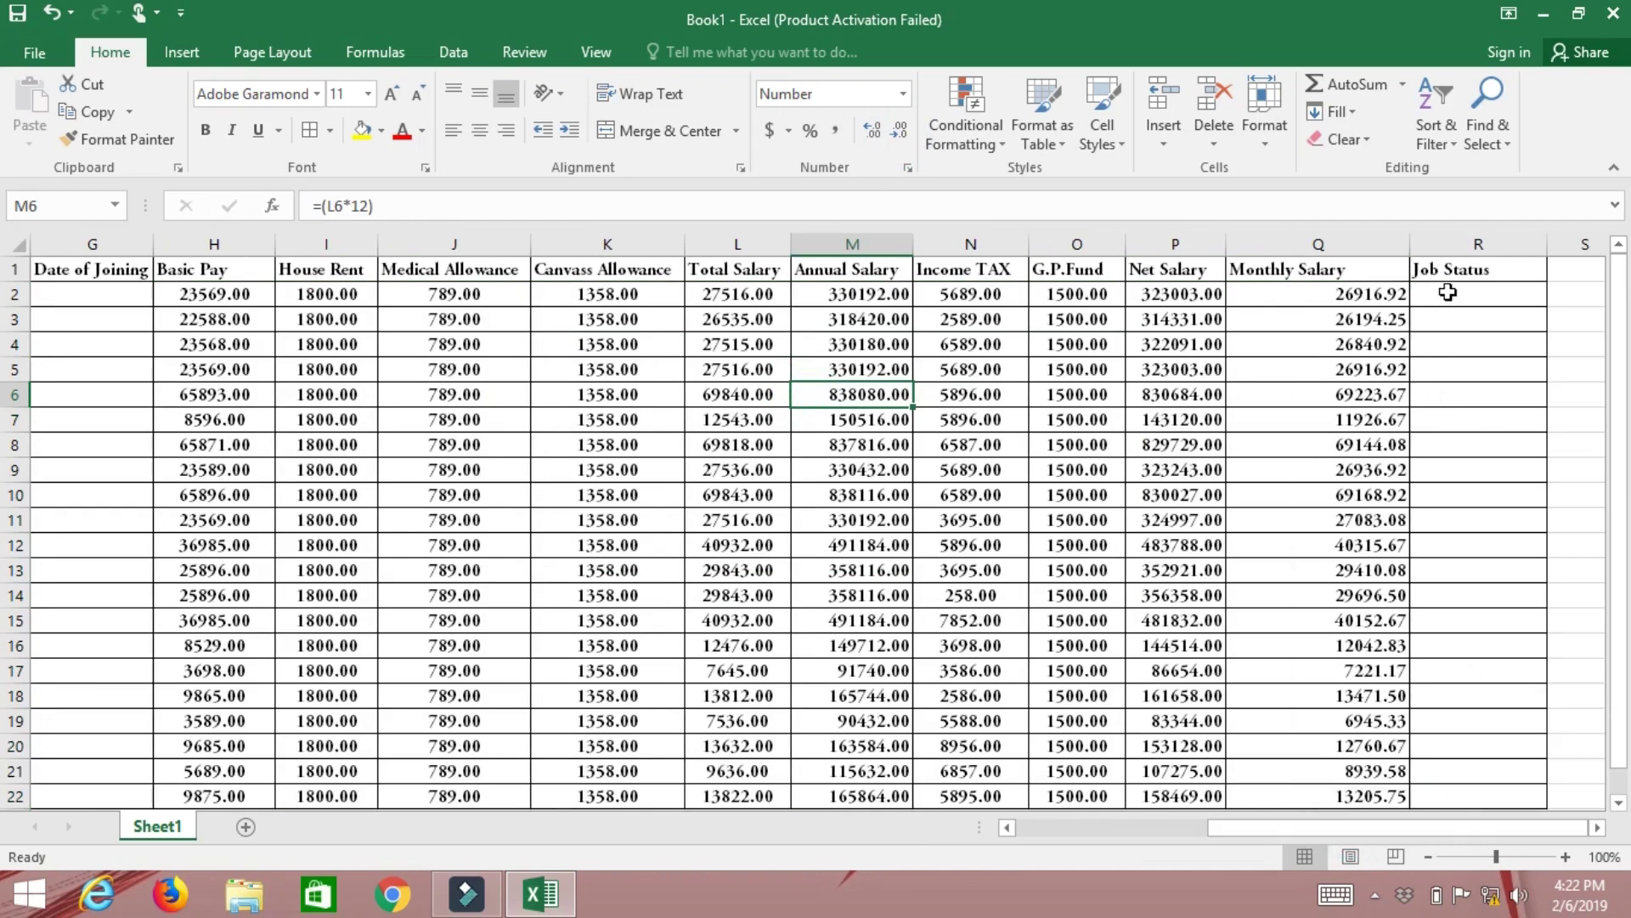
- Type a nested IF in R2: Manager ≥30000, Assistant Manager ≥28000, Accoutant ≥22000, Clerk ≥18000, else Office Boy
{"action": "left_click", "coordinate": [1447, 296]}
{"action": "type", "text": "="}
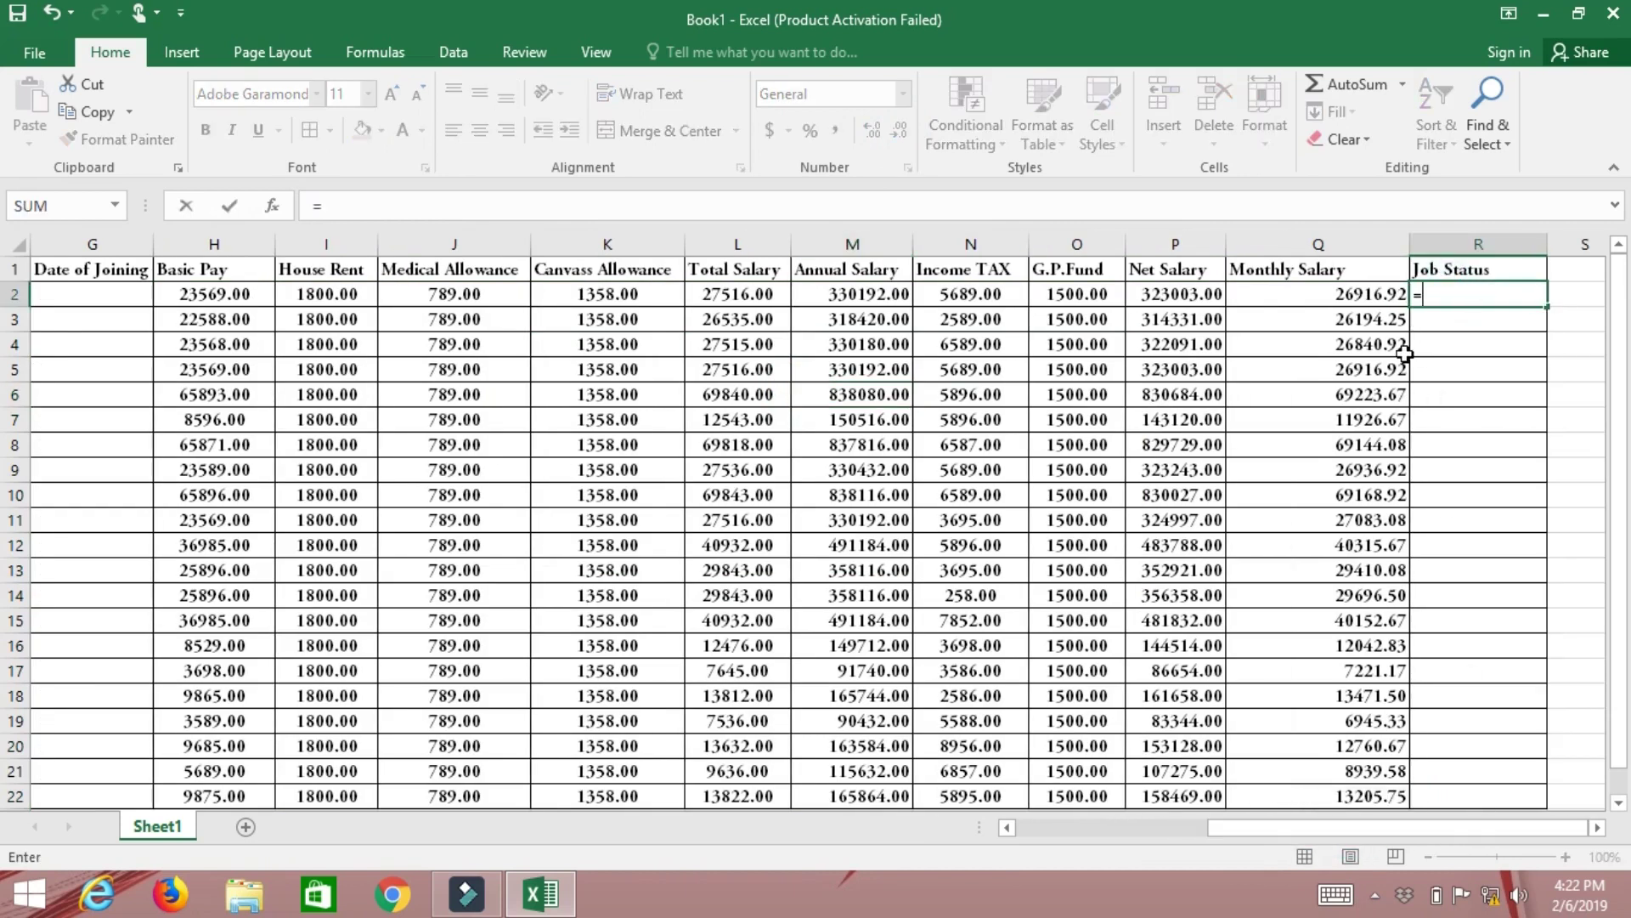
{"action": "type", "text": "if("}
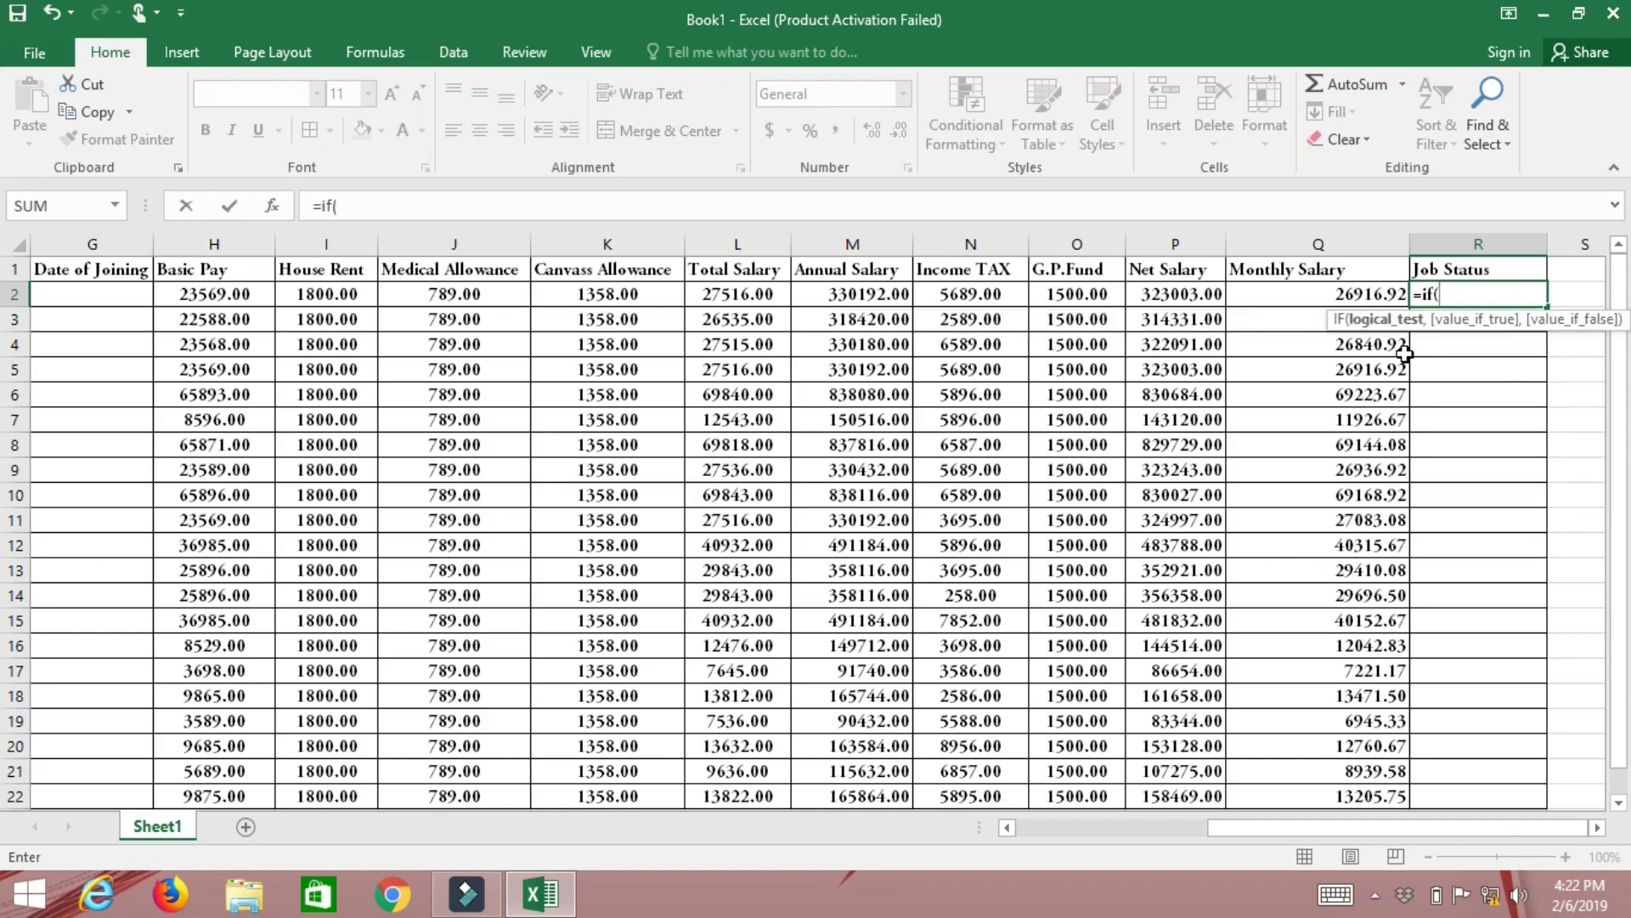
{"action": "type", "text": "q2"}
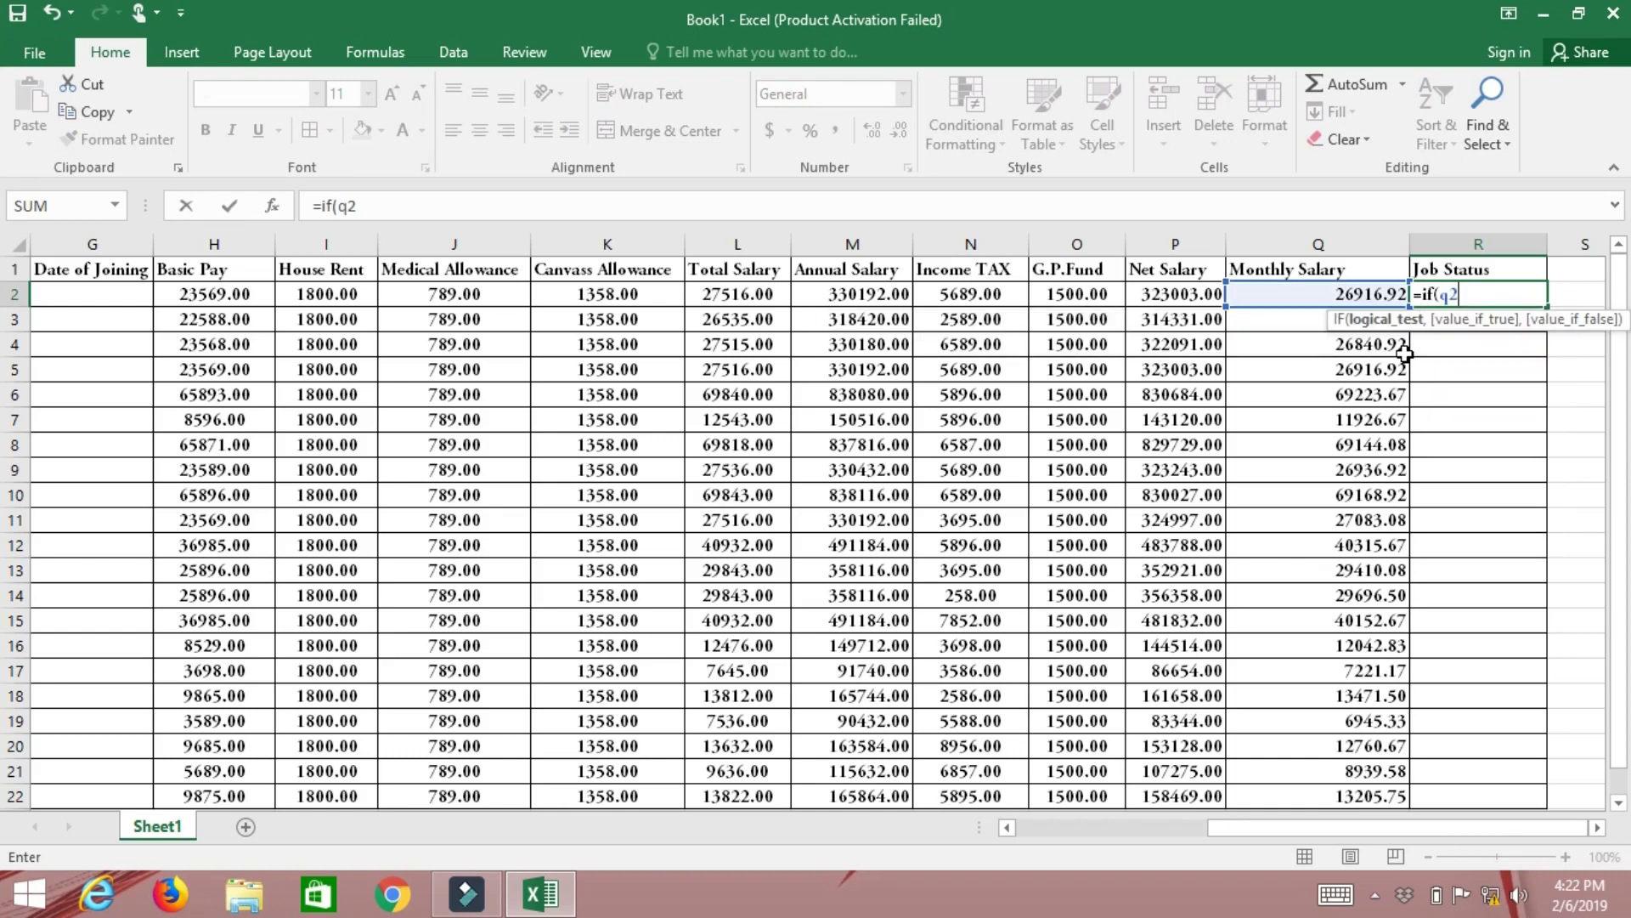
{"action": "type", "text": ">="}
{"action": "type", "text": "30000,\""}
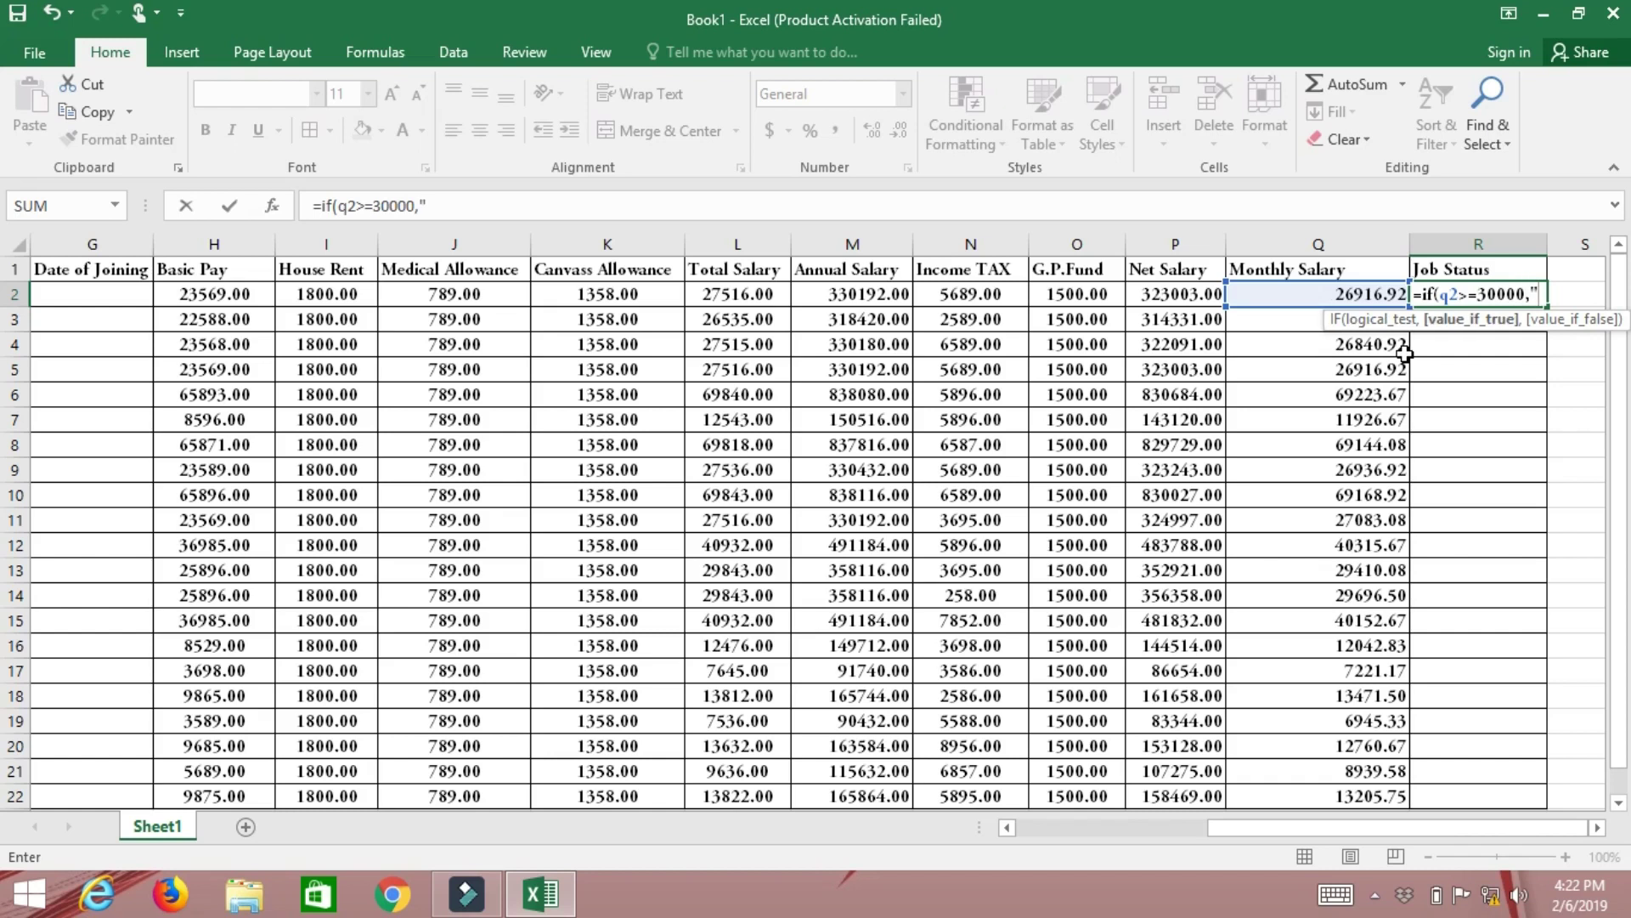
{"action": "type", "text": "Manager\", "}
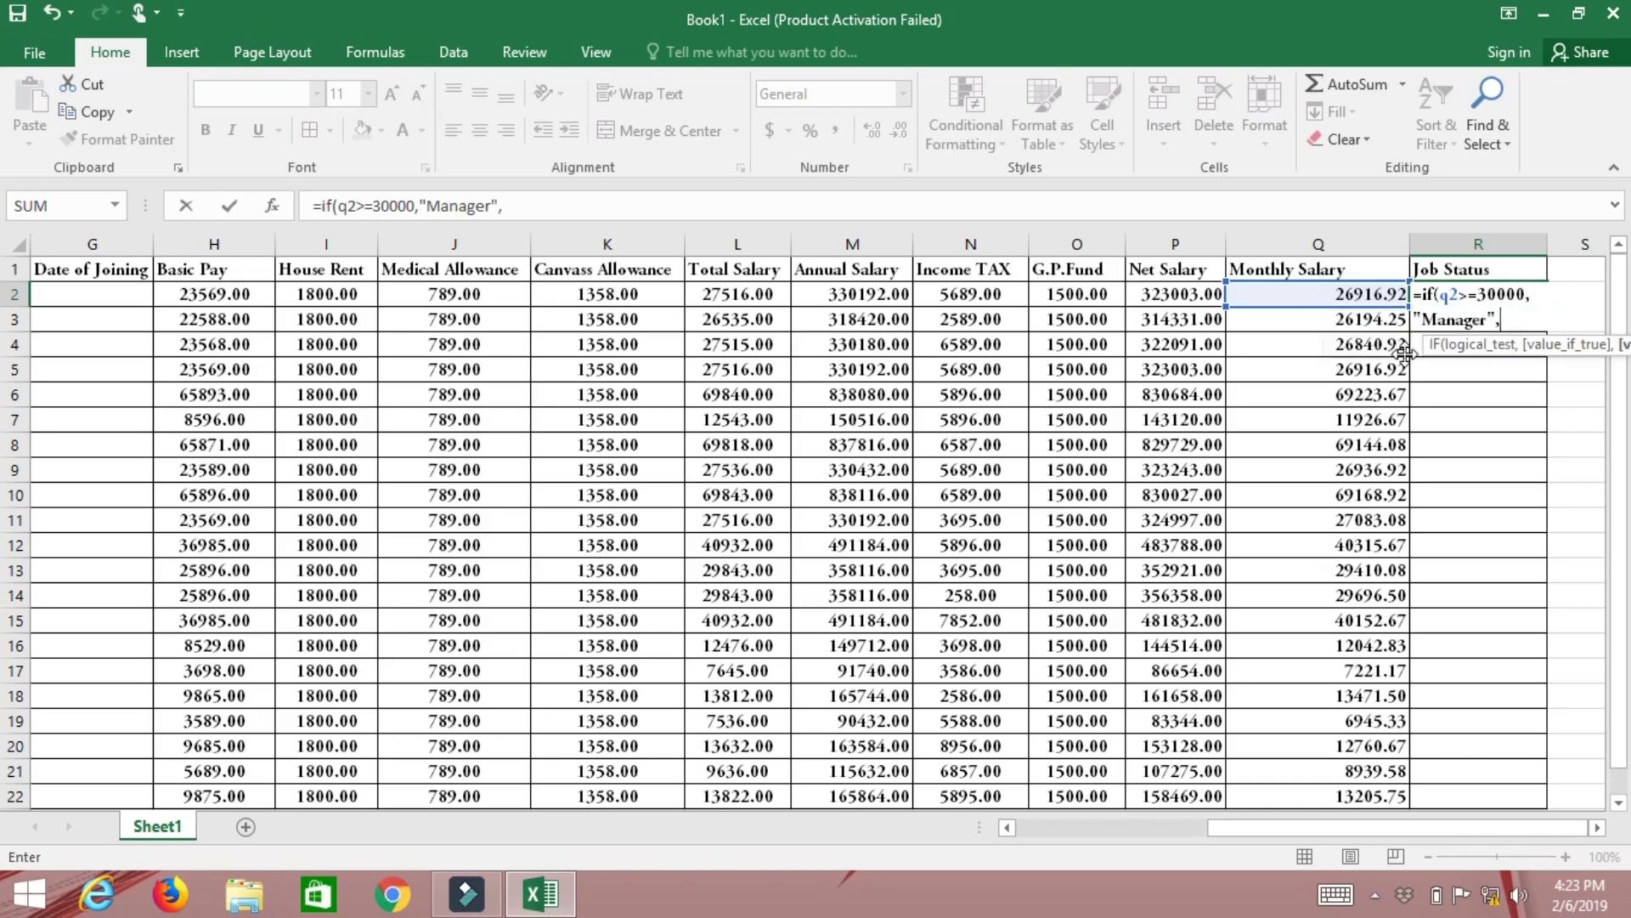
{"action": "type", "text": "if("}
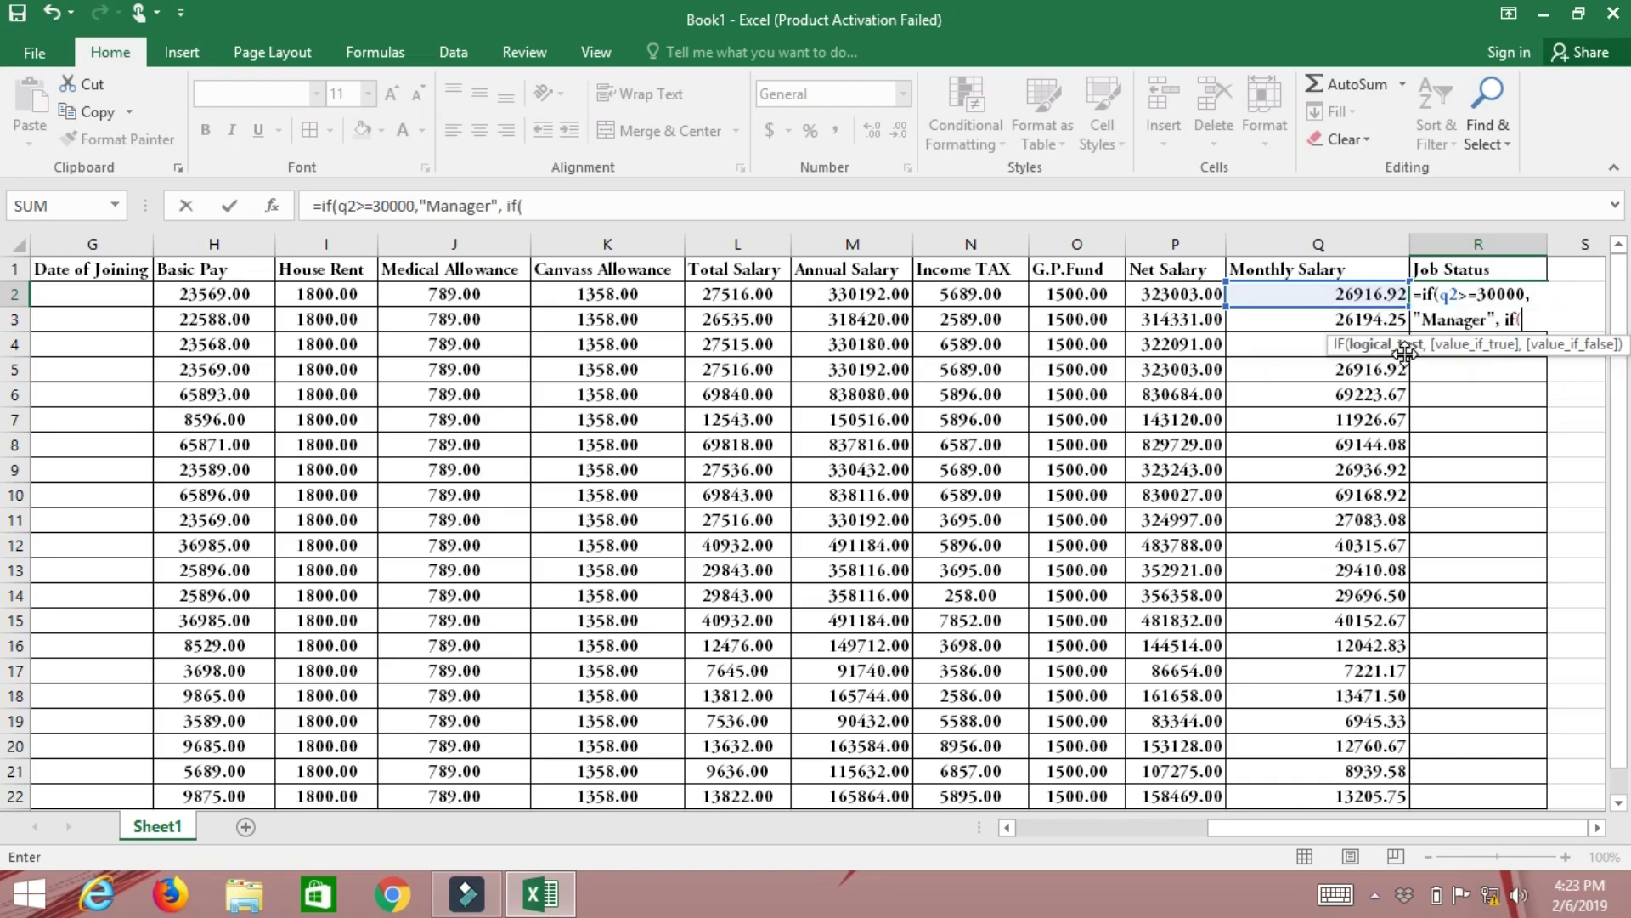
{"action": "type", "text": "q2>"}
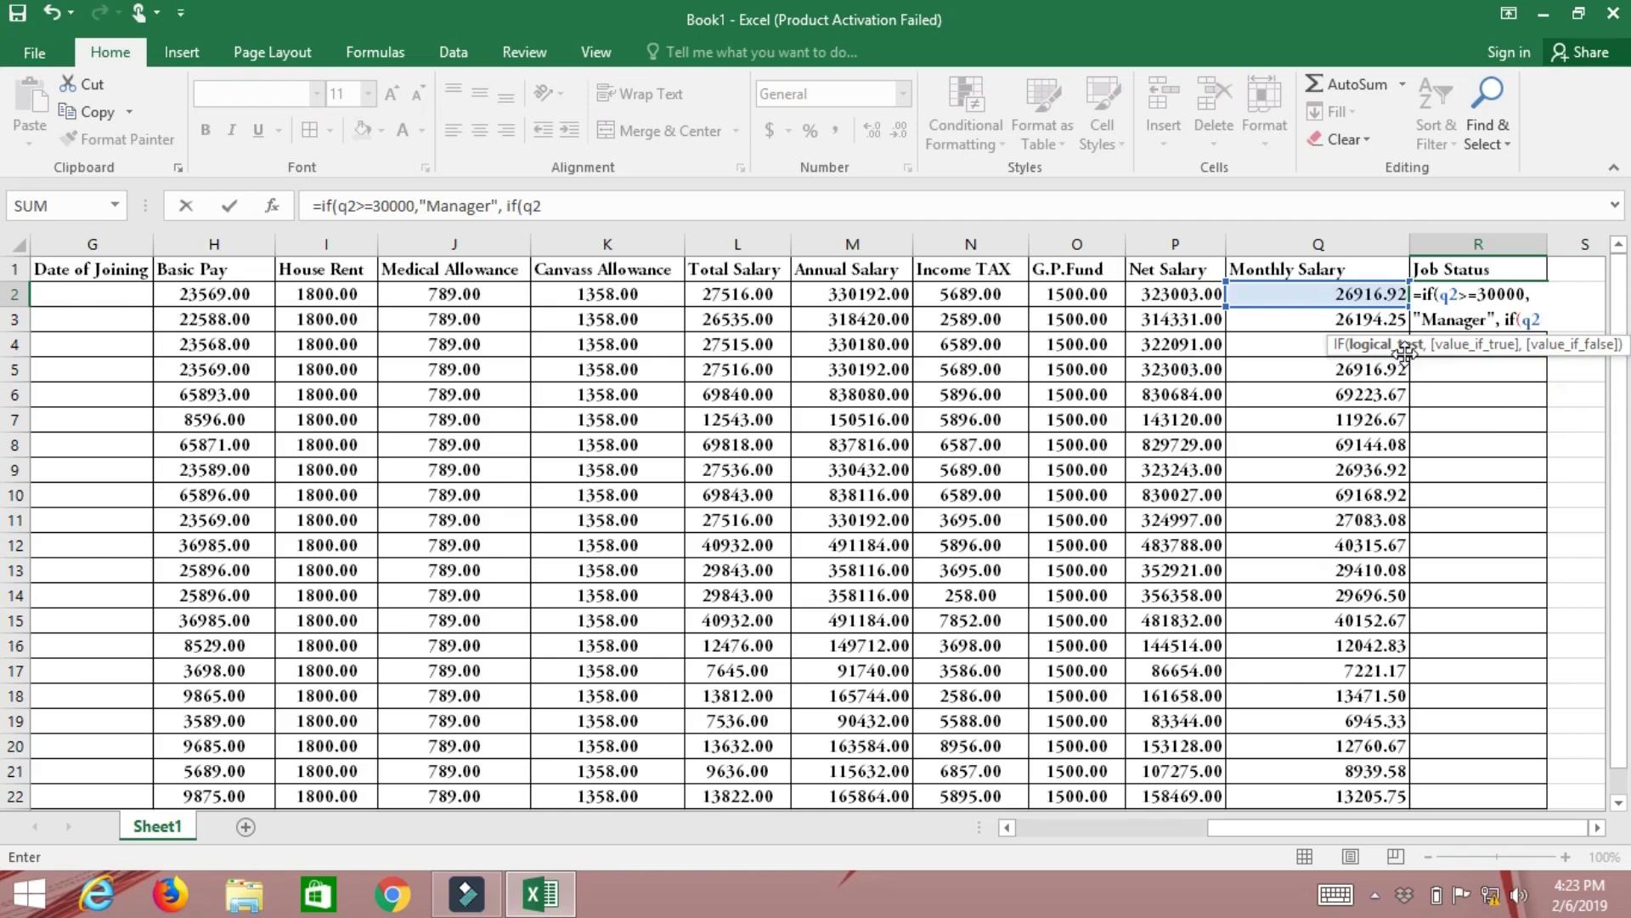
{"action": "type", "text": "="}
{"action": "type", "text": "28000,\""}
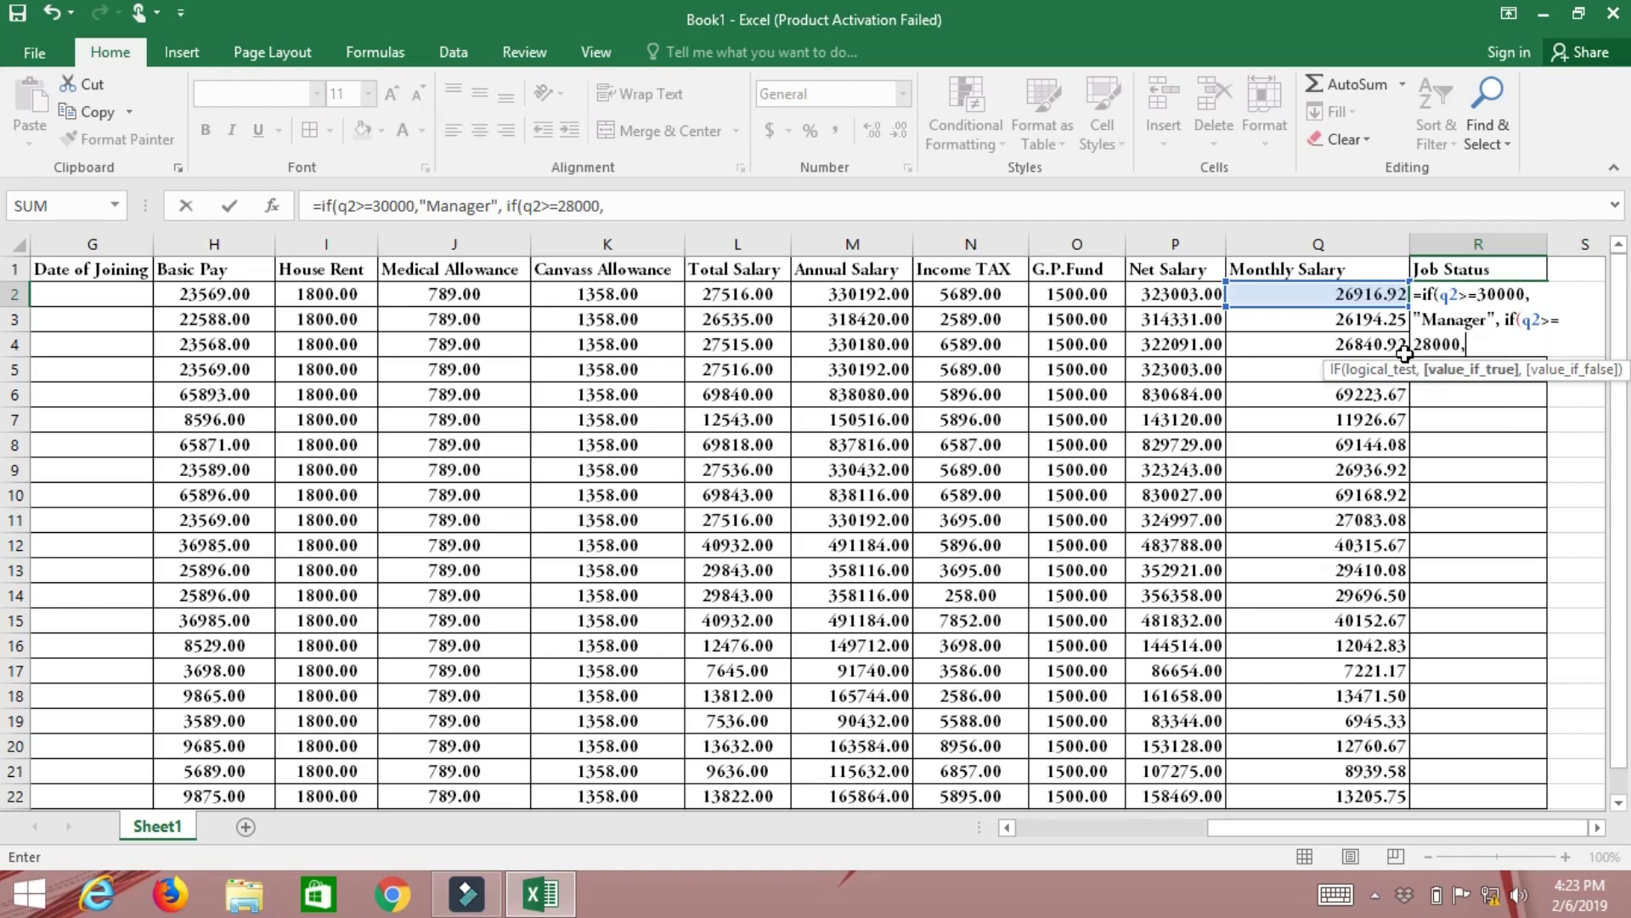
{"action": "type", "text": "Assistant Manager\",o"}
{"action": "key", "text": "BackSpace"}
{"action": "type", "text": "if(q2>="}
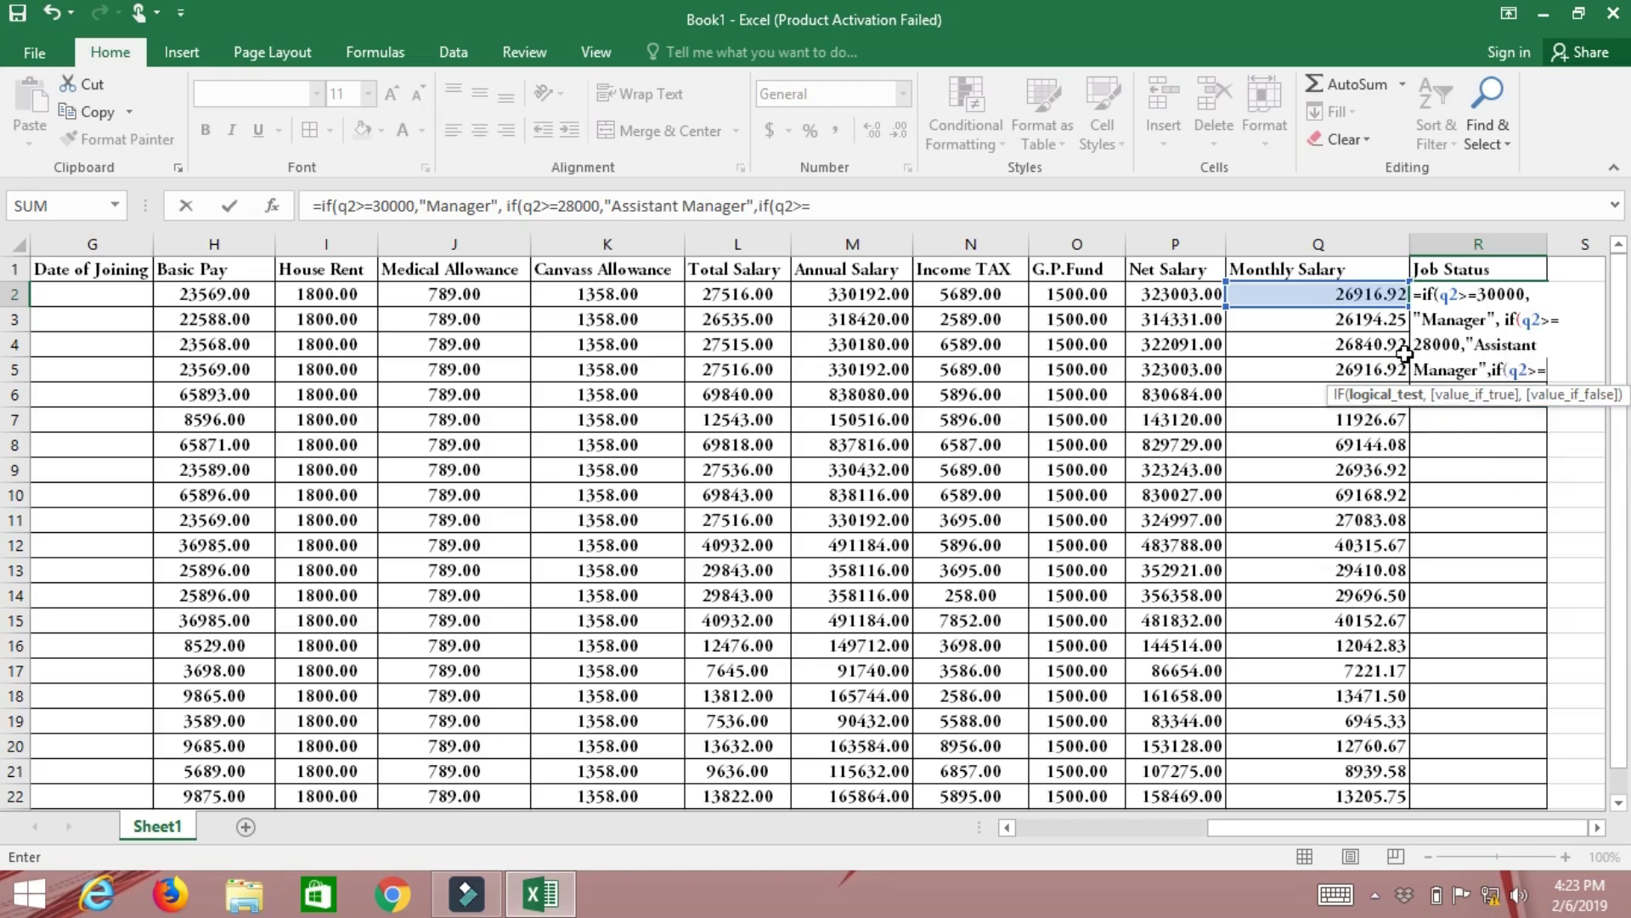
{"action": "type", "text": "22000,"}
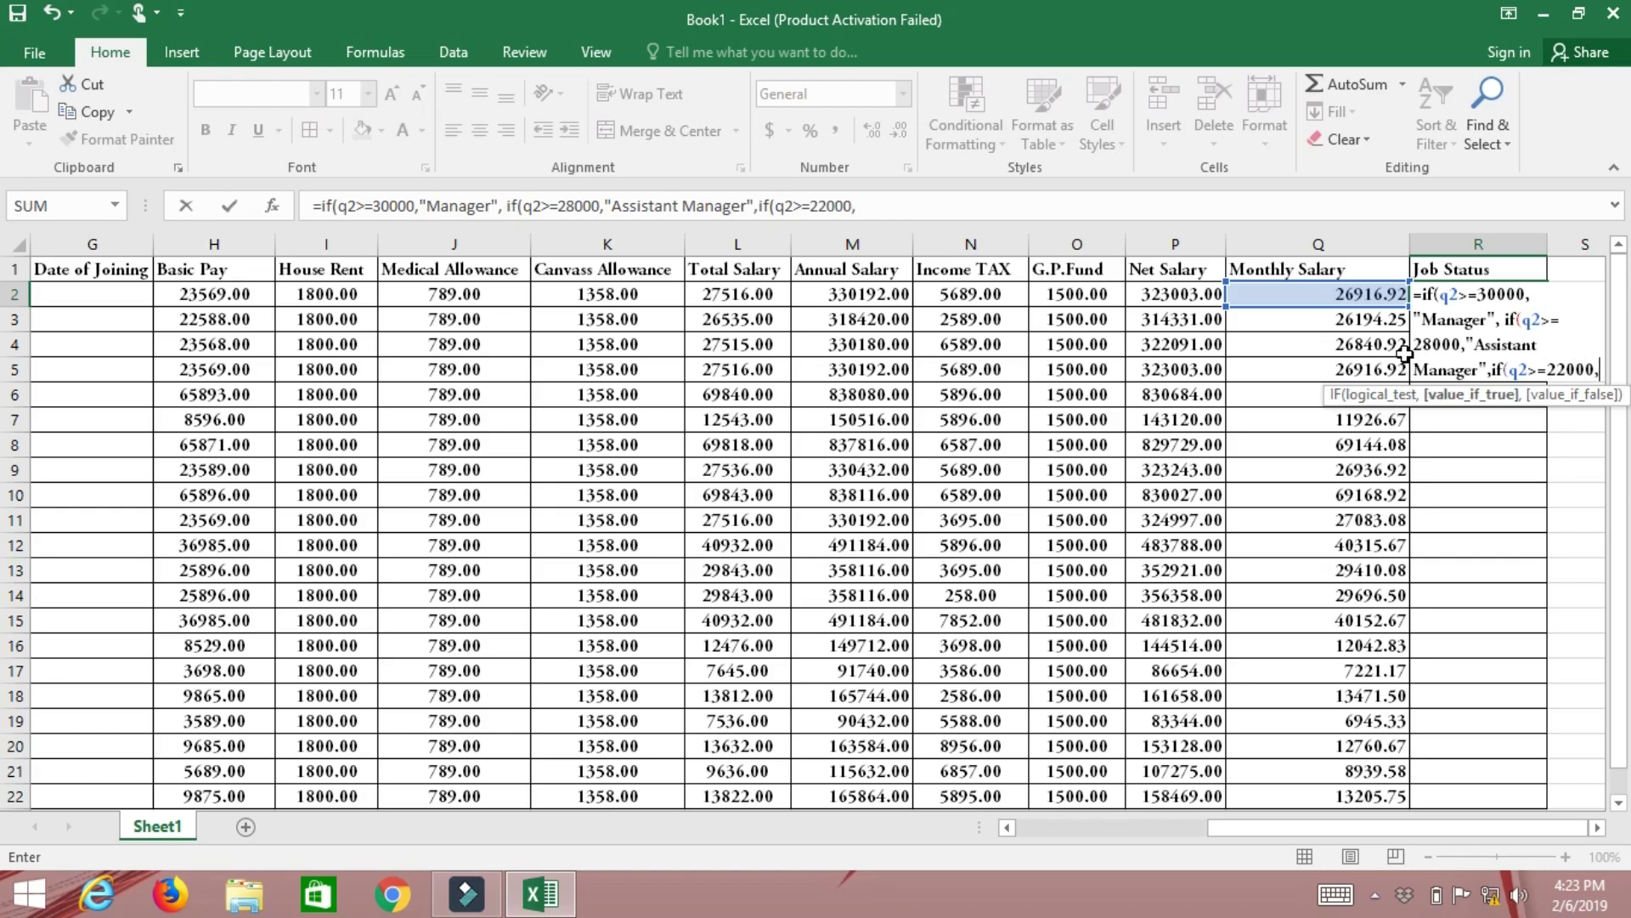
{"action": "type", "text": "\"Accou"}
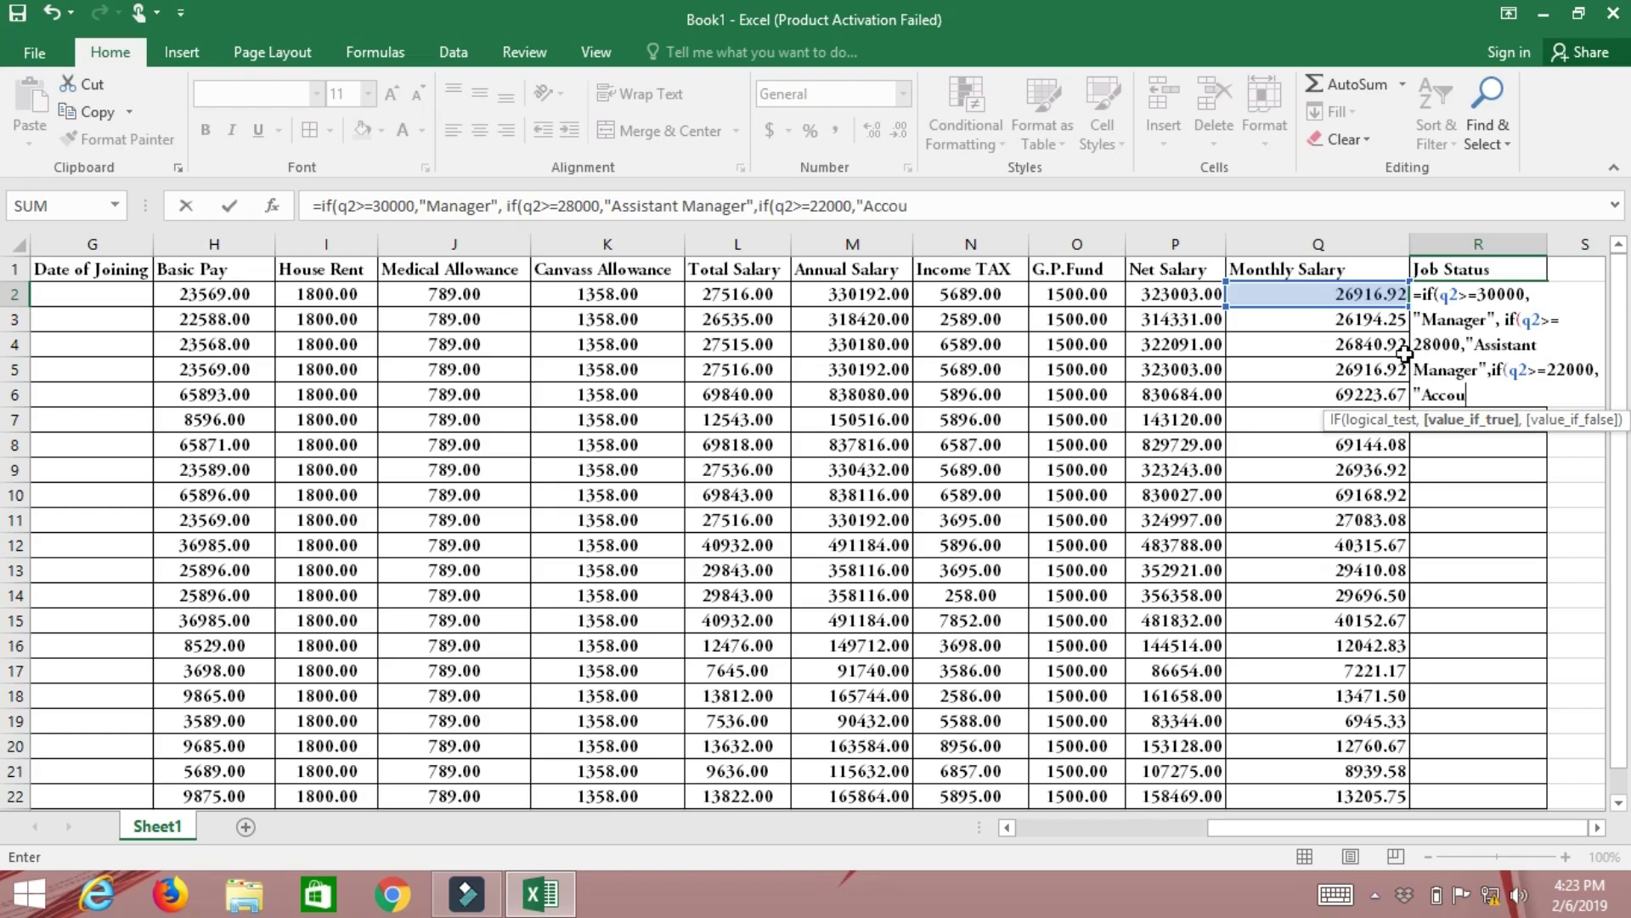
{"action": "type", "text": "tant\", "}
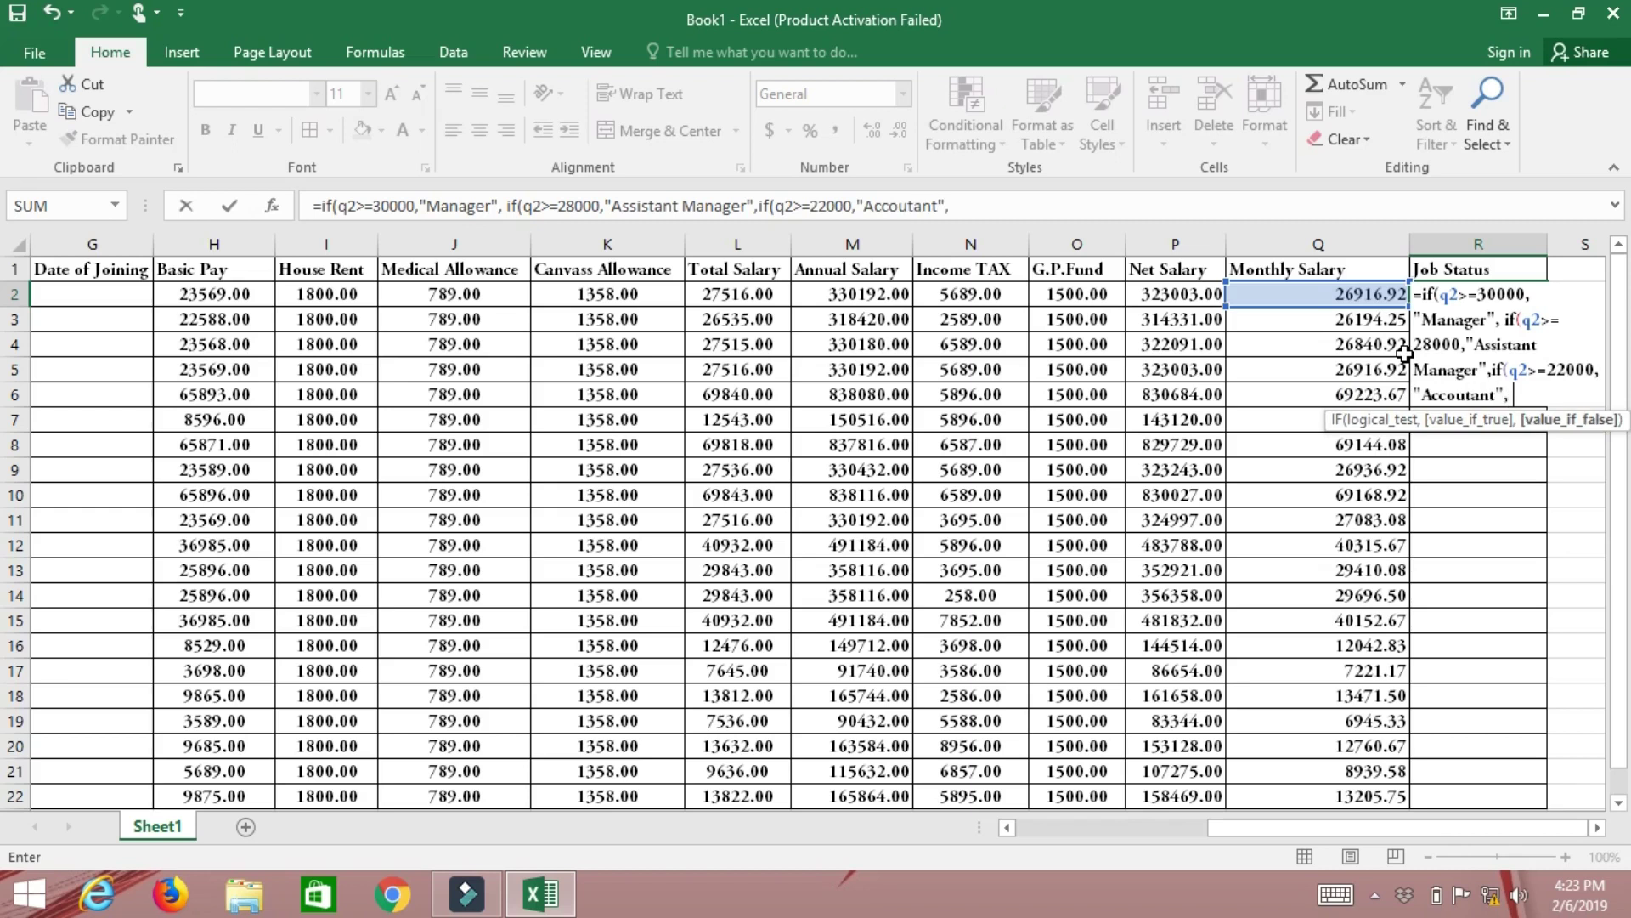
{"action": "type", "text": "if("}
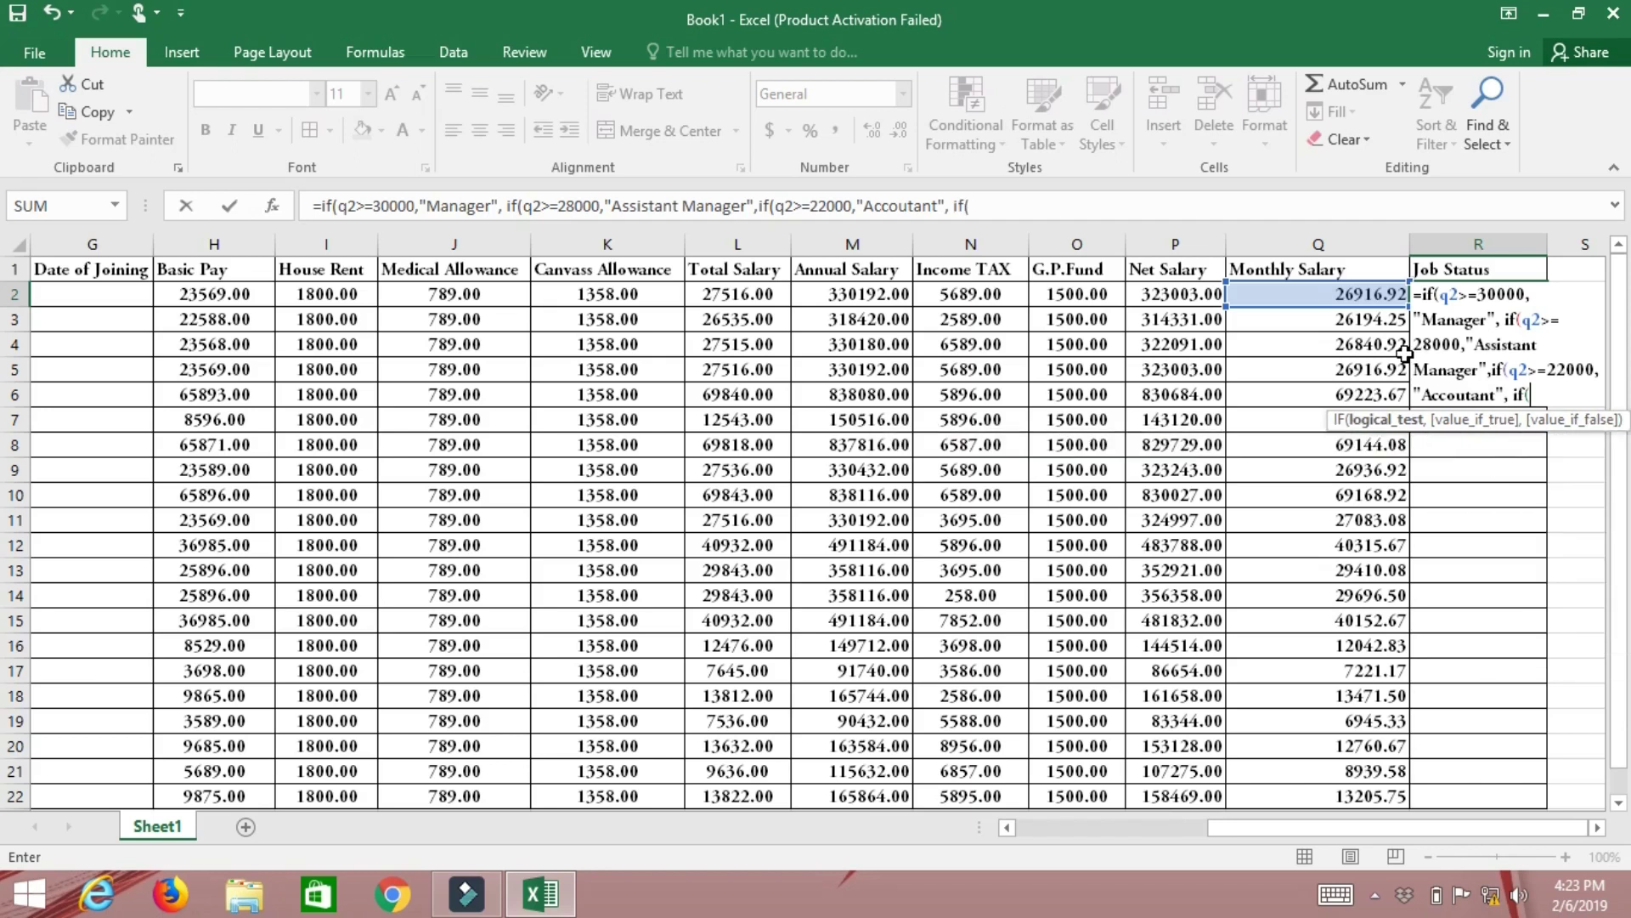
{"action": "type", "text": "q2 >= 18"}
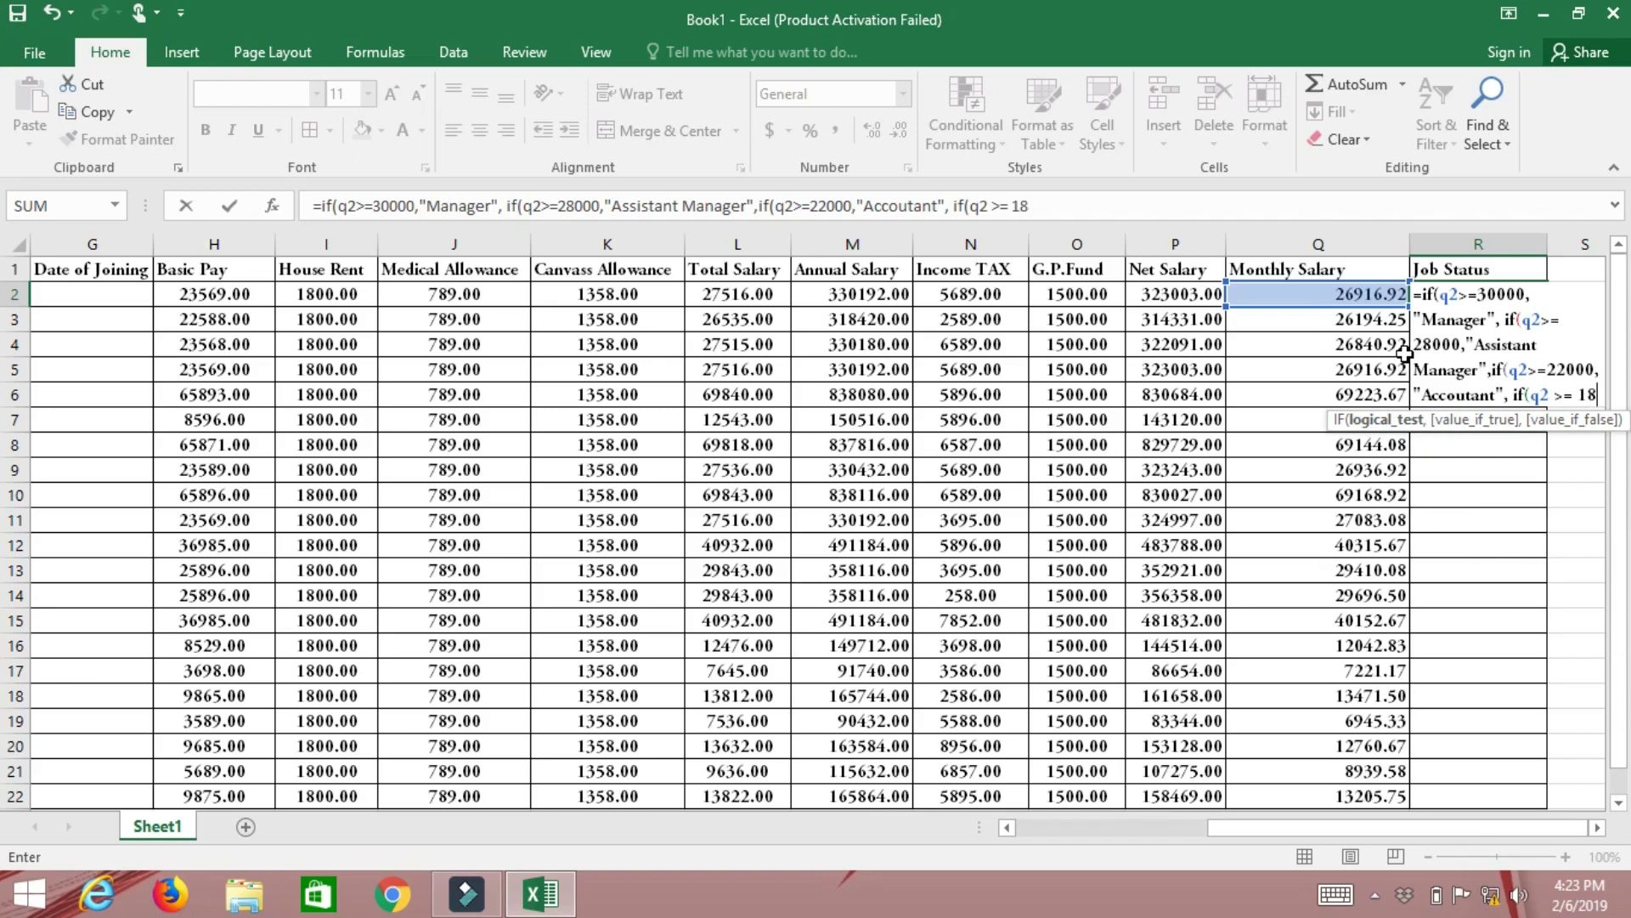
{"action": "type", "text": "000,\"Clerk\","}
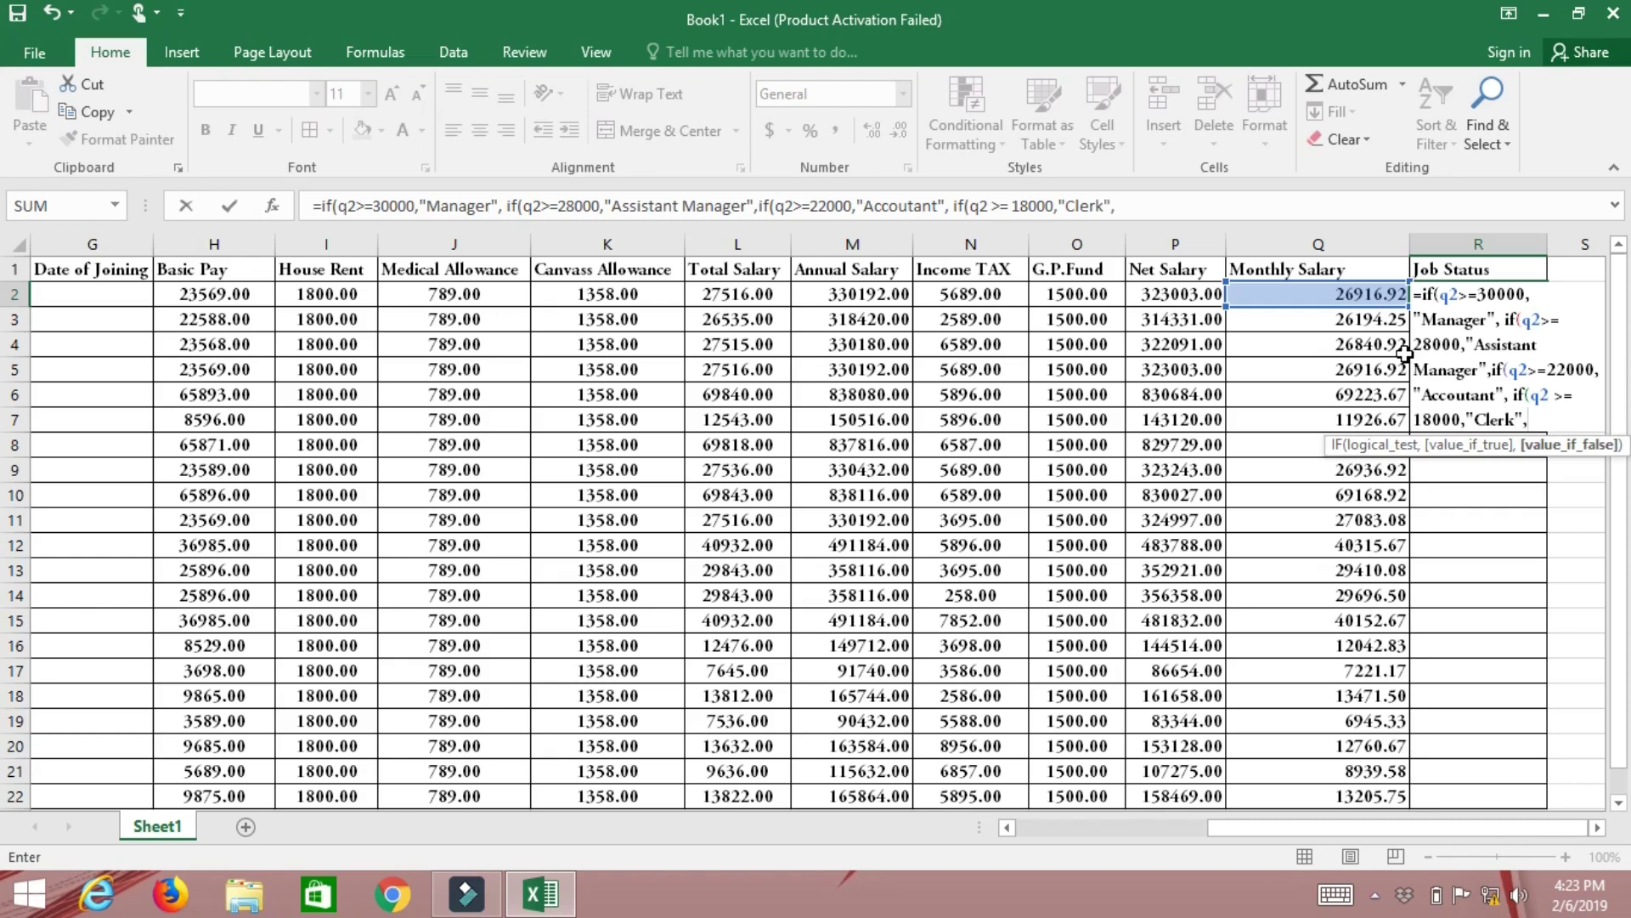
{"action": "type", "text": "\"Office"}
{"action": "type", "text": " Boy\""}
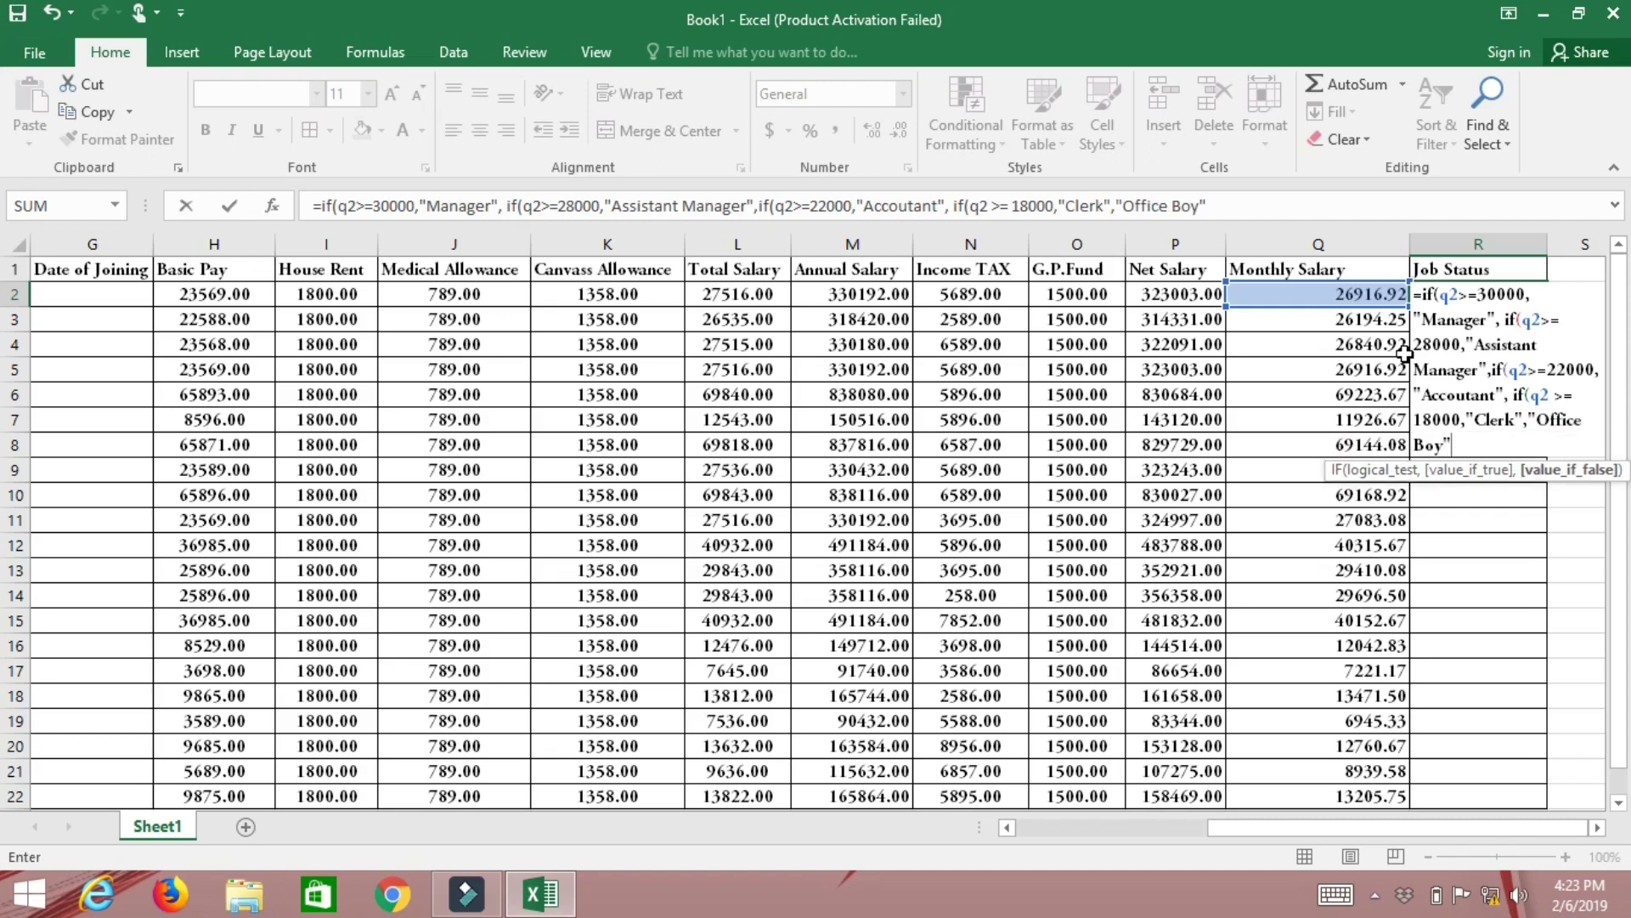
{"action": "type", "text": "))))"}
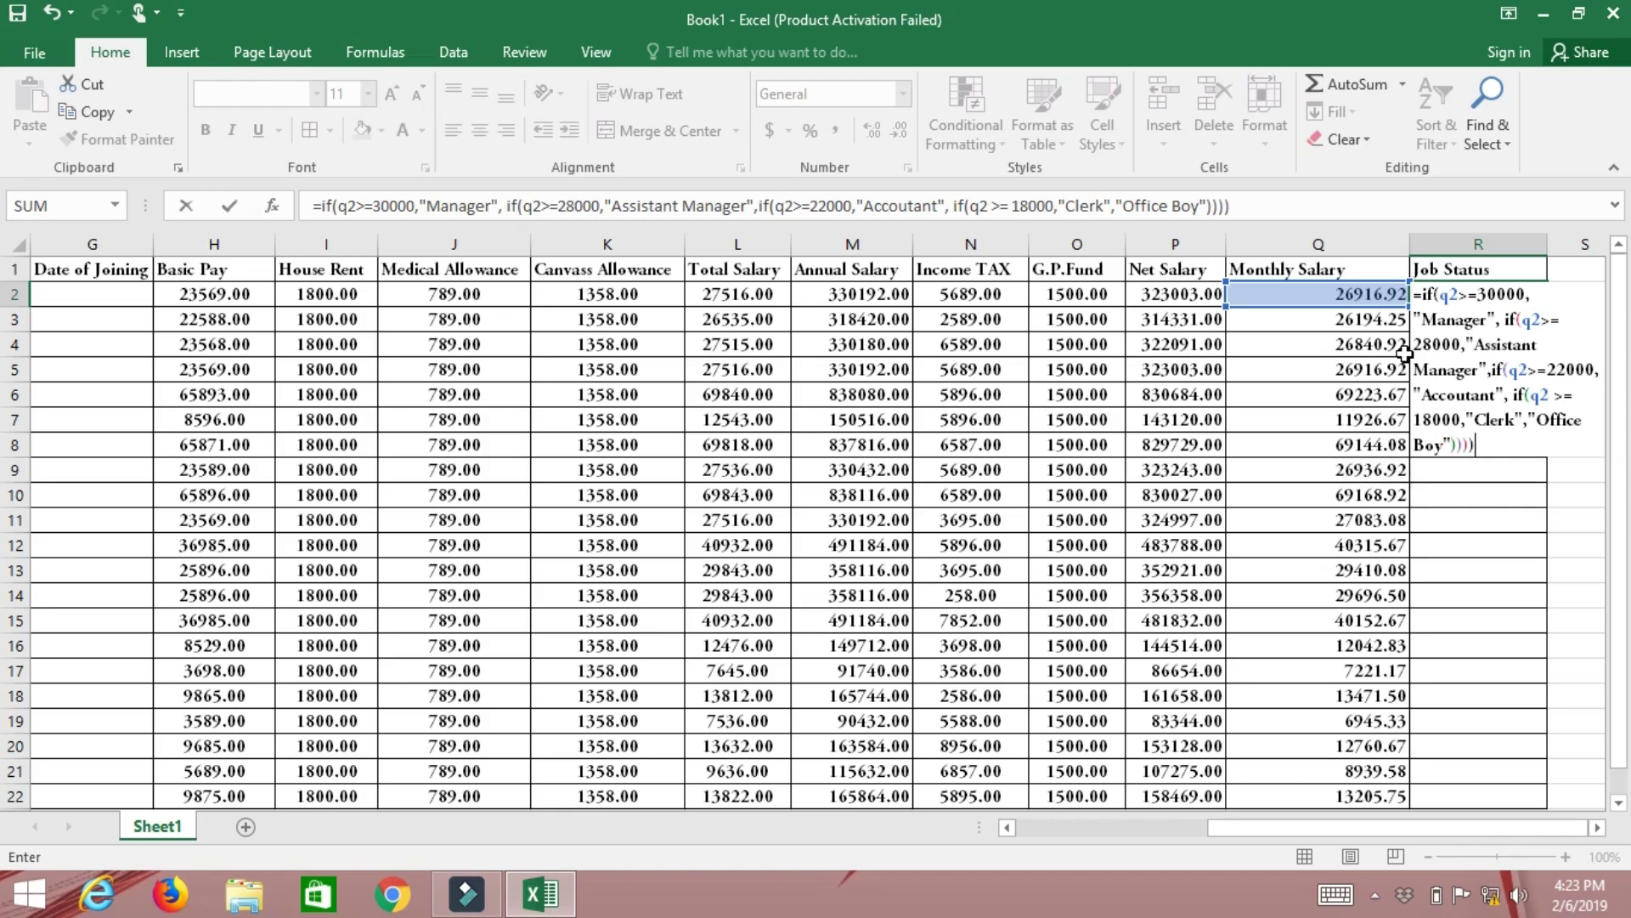
- Commit the R2 Job Status formula and copy it down to R22
{"action": "key", "text": "Return"}
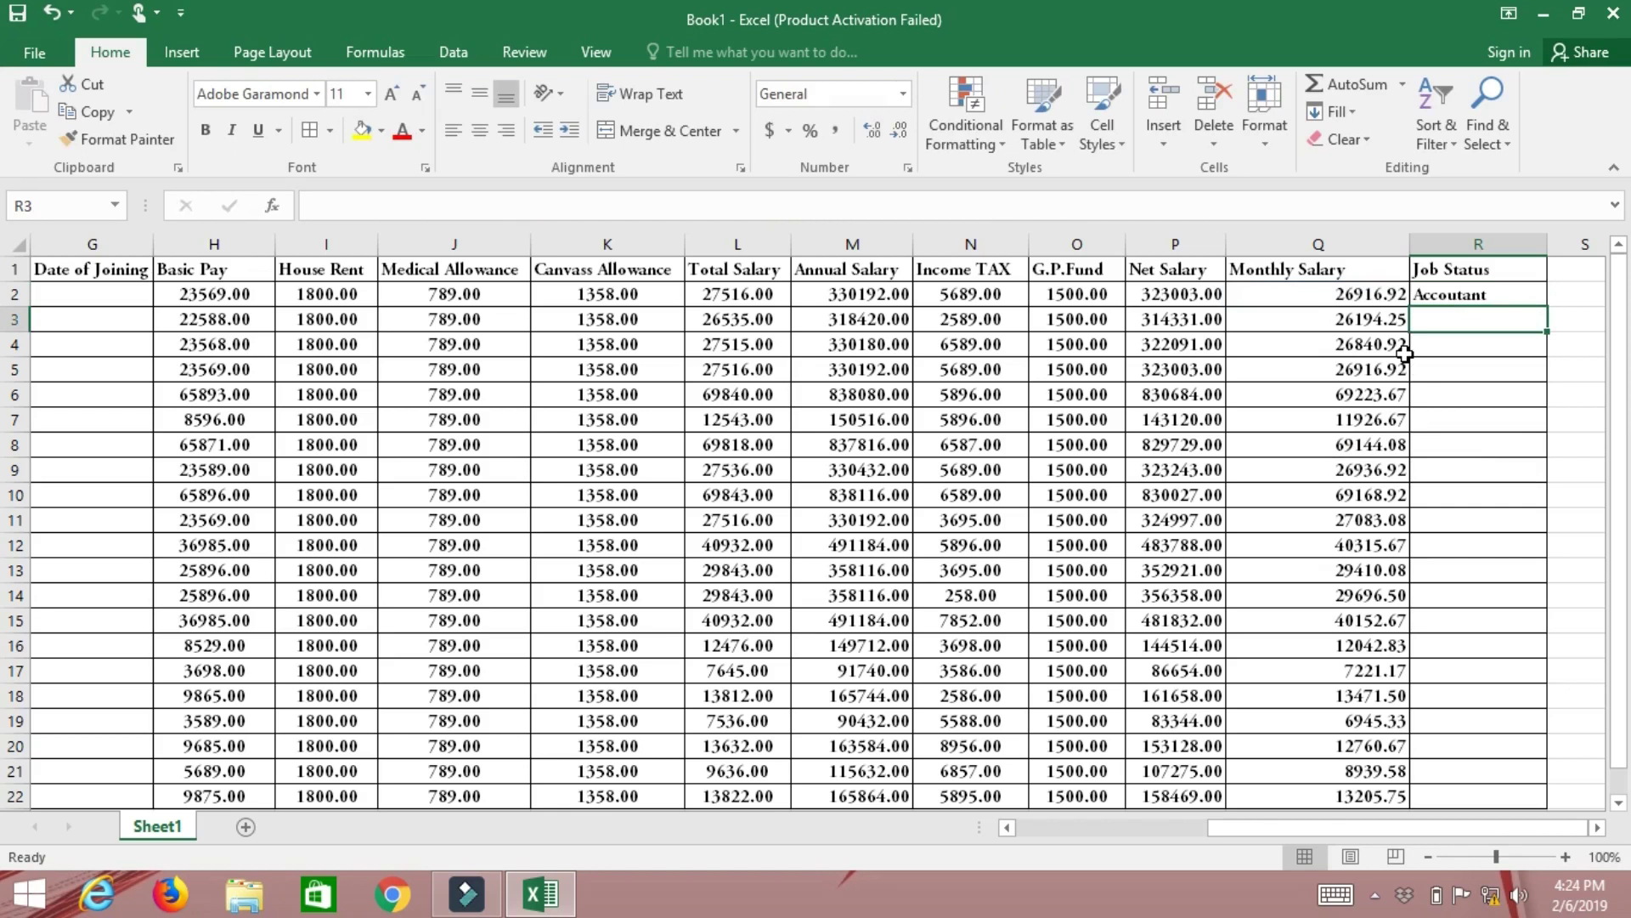
{"action": "left_click", "coordinate": [1458, 291]}
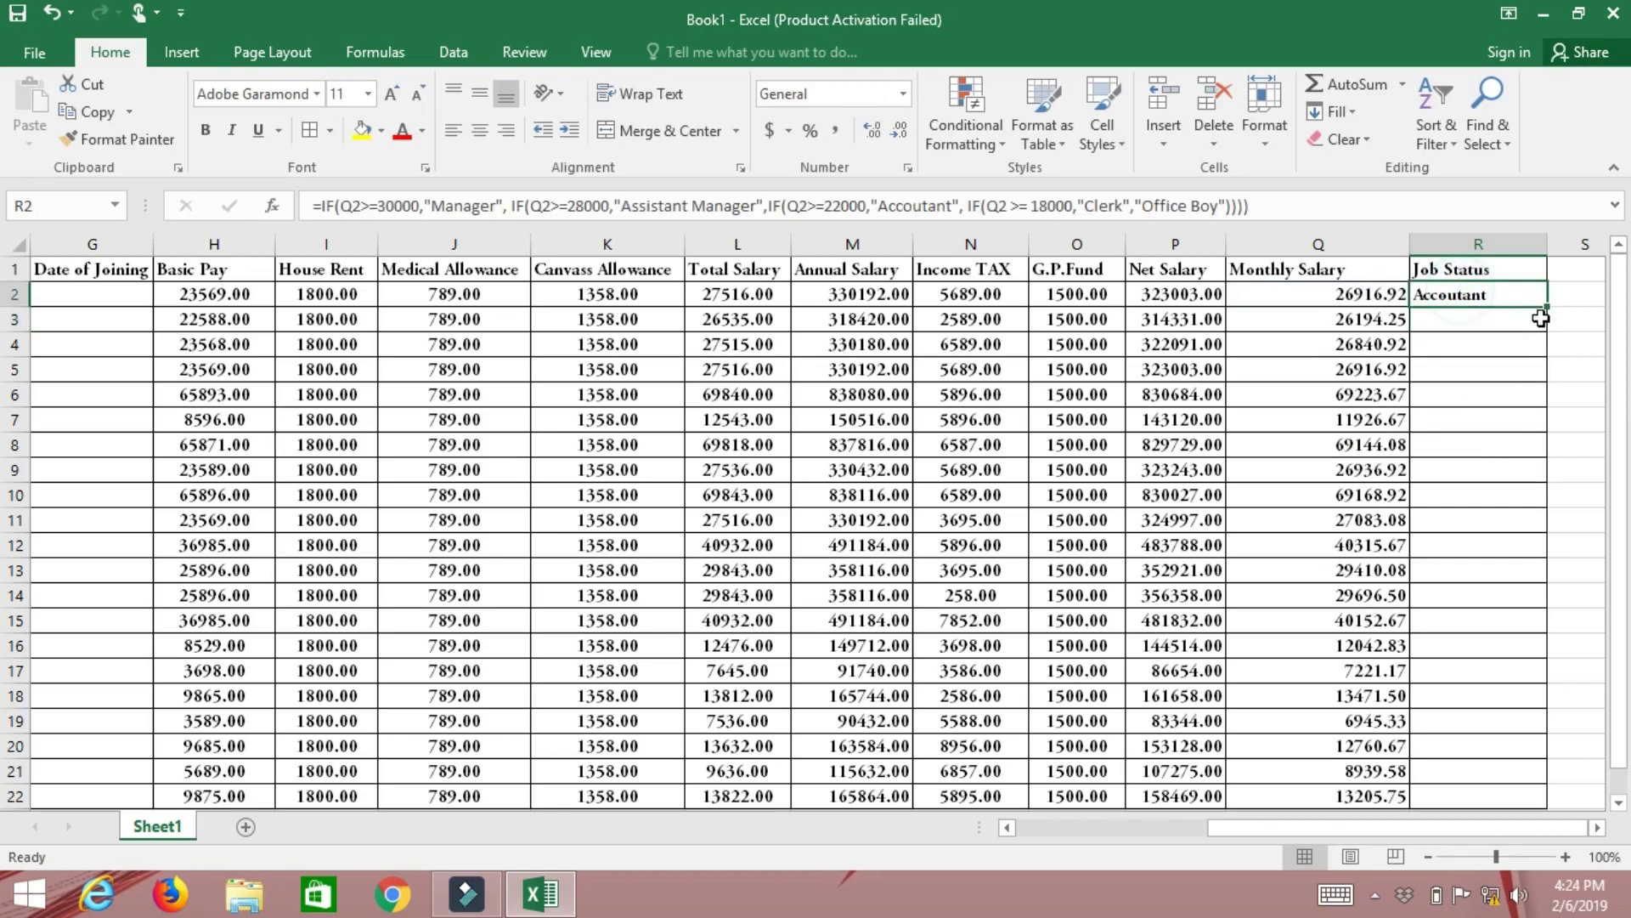
{"action": "left_click_drag", "start_coordinate": [1547, 306], "coordinate": [1521, 803]}
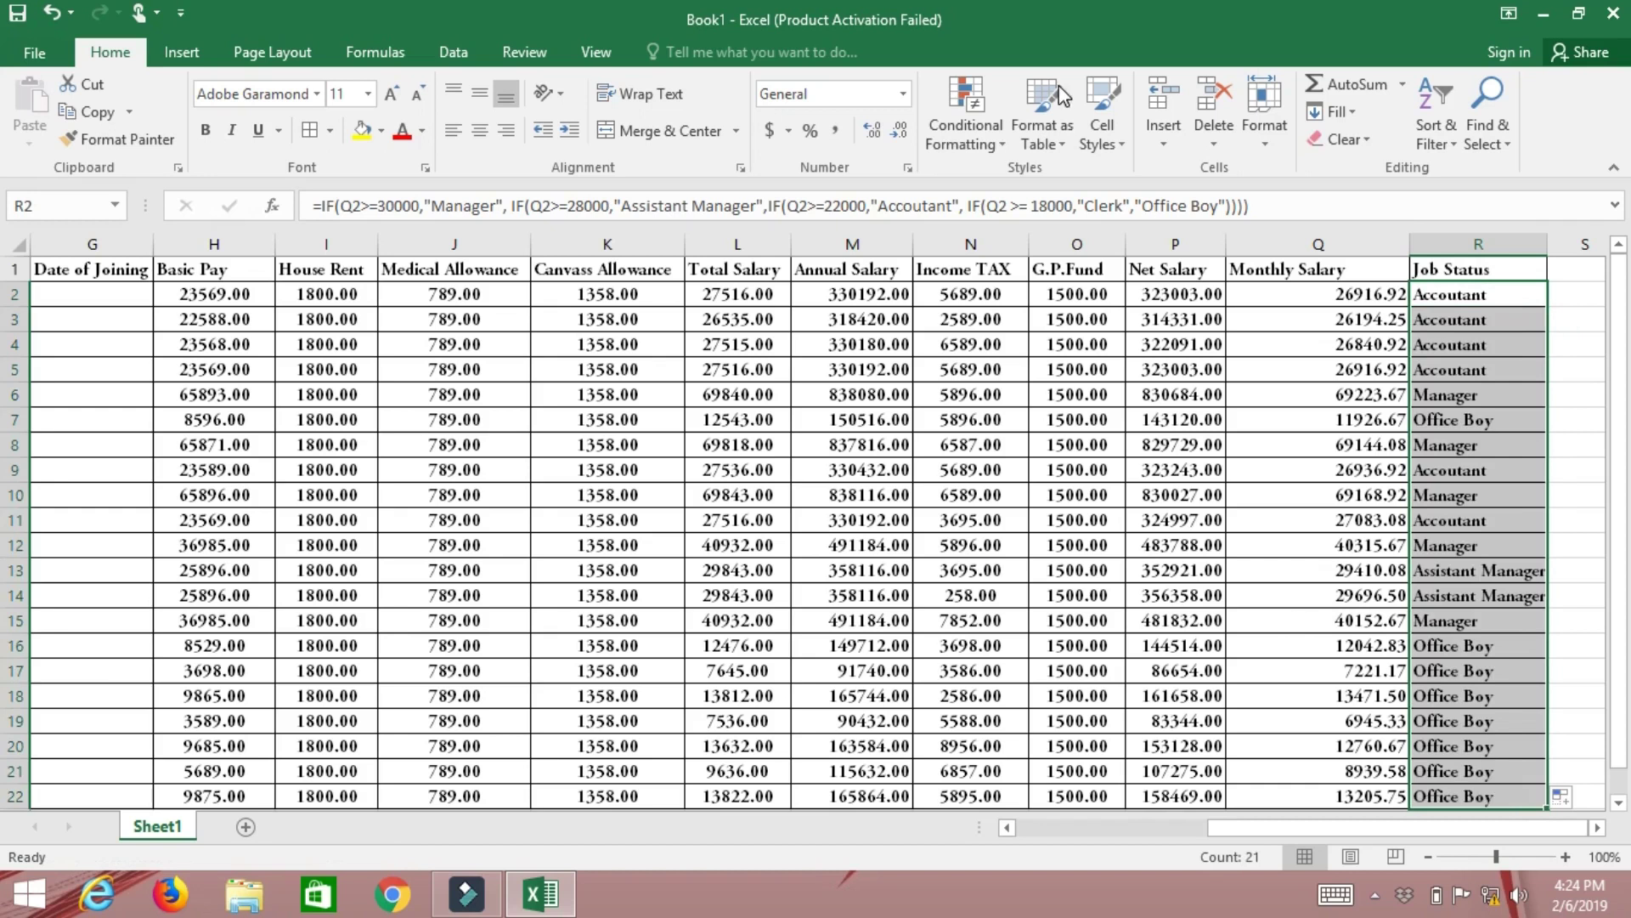